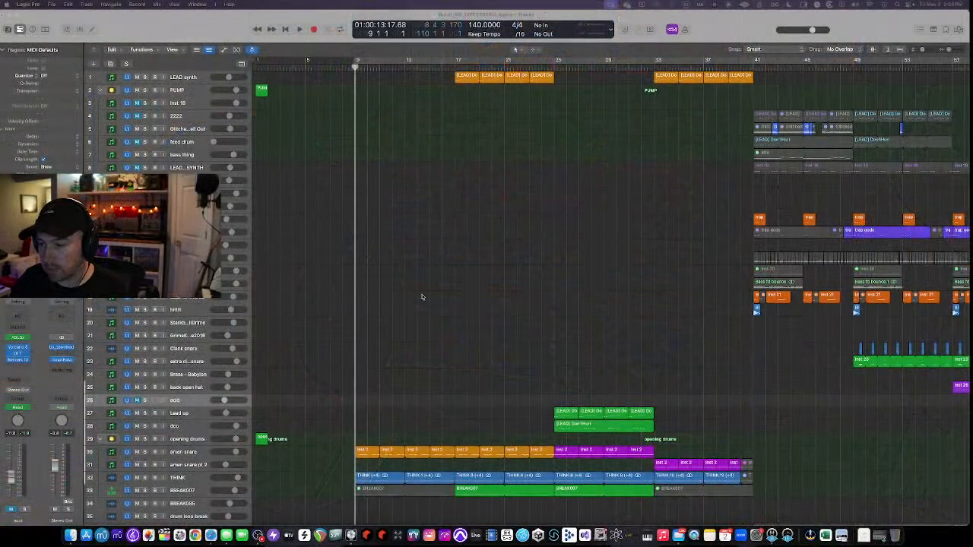
Switch to Safari and review the Starkey - Vacuum State album page with its pre-order options and track list.
{"action": "left_click", "coordinate": [210, 535]}
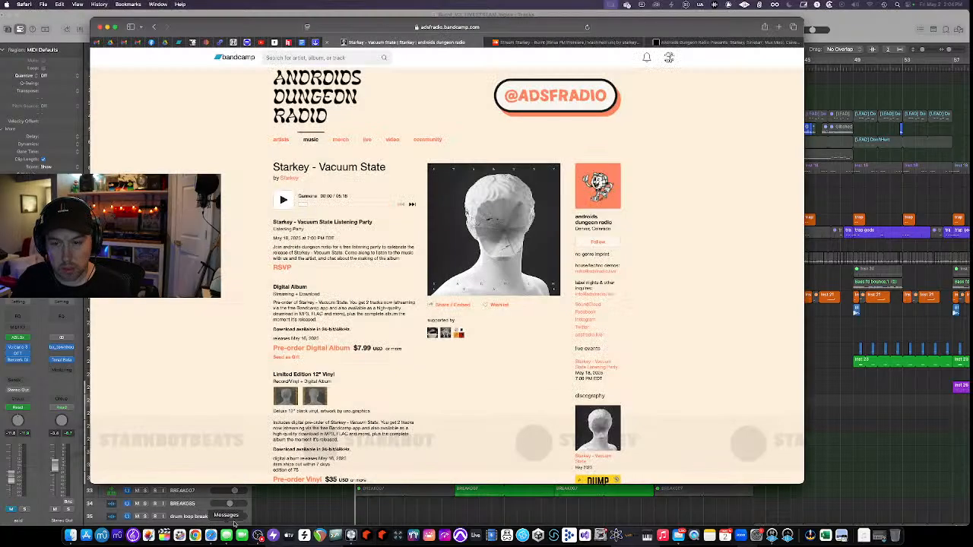
{"action": "scroll", "coordinate": [313, 375], "scroll_direction": "down", "scroll_amount": 10}
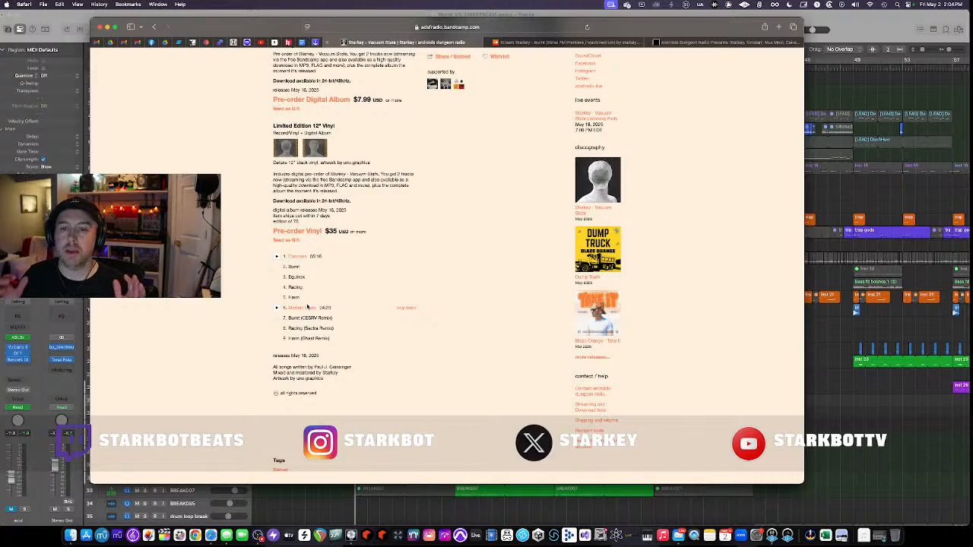
{"action": "scroll", "coordinate": [450, 220], "scroll_direction": "up", "scroll_amount": 5}
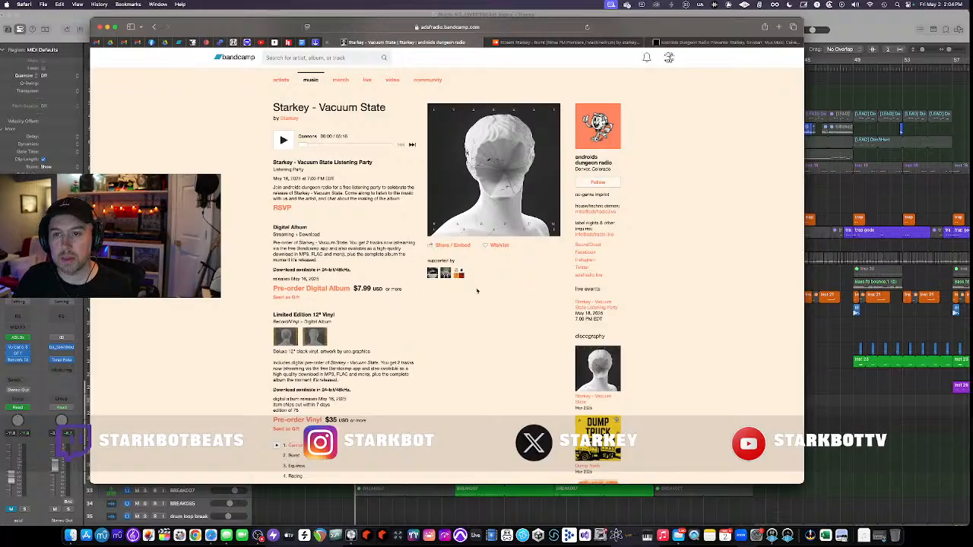
Review the Androids Dungeon Radio event page for The Black Box, including its ticket tiers.
{"action": "left_click", "coordinate": [739, 44]}
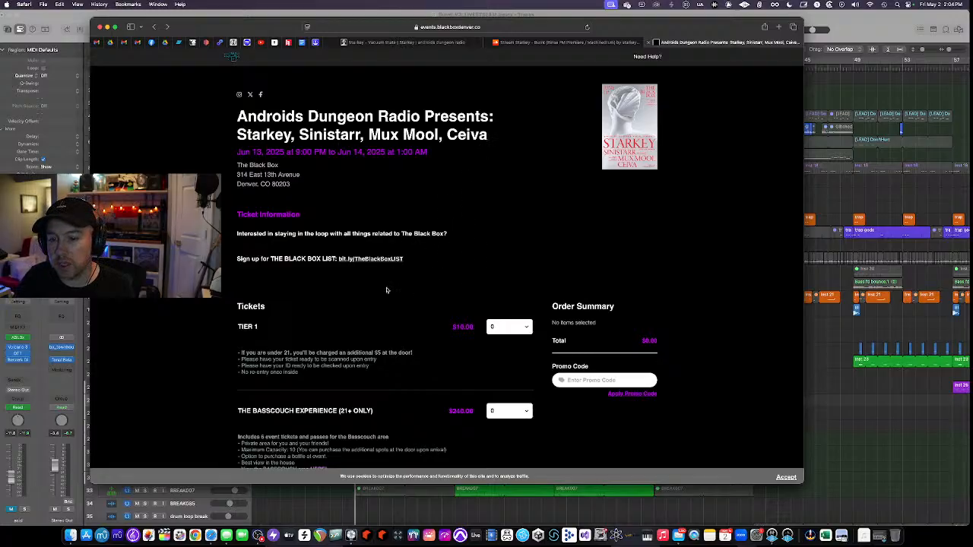
{"action": "scroll", "coordinate": [386, 289], "scroll_direction": "down", "scroll_amount": 5}
{"action": "scroll", "coordinate": [403, 274], "scroll_direction": "up", "scroll_amount": 2}
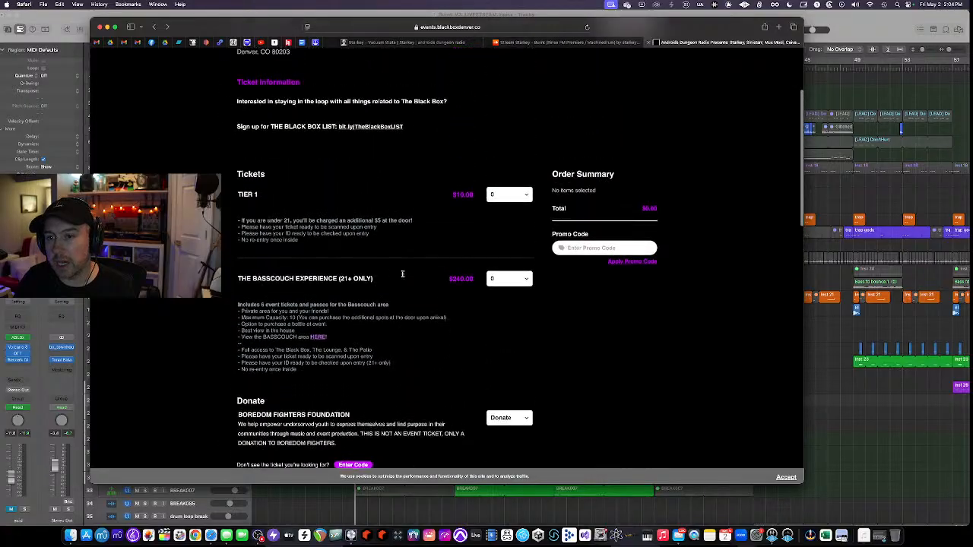
{"action": "scroll", "coordinate": [403, 274], "scroll_direction": "up", "scroll_amount": 4}
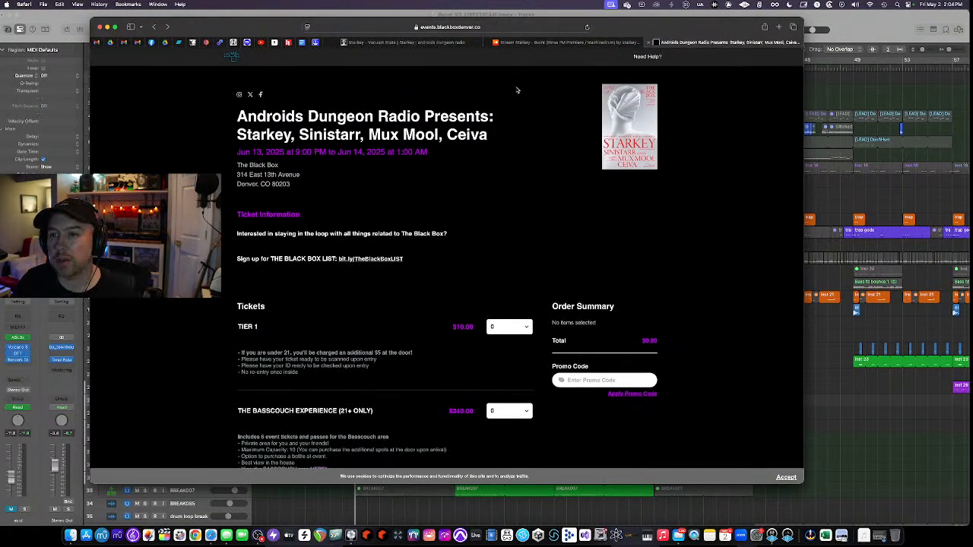
Check the Vacuum State track list again and bring up the SoundCloud page for Burnt (Rinse FM Premiere / Machinedrum).
{"action": "left_click", "coordinate": [420, 42]}
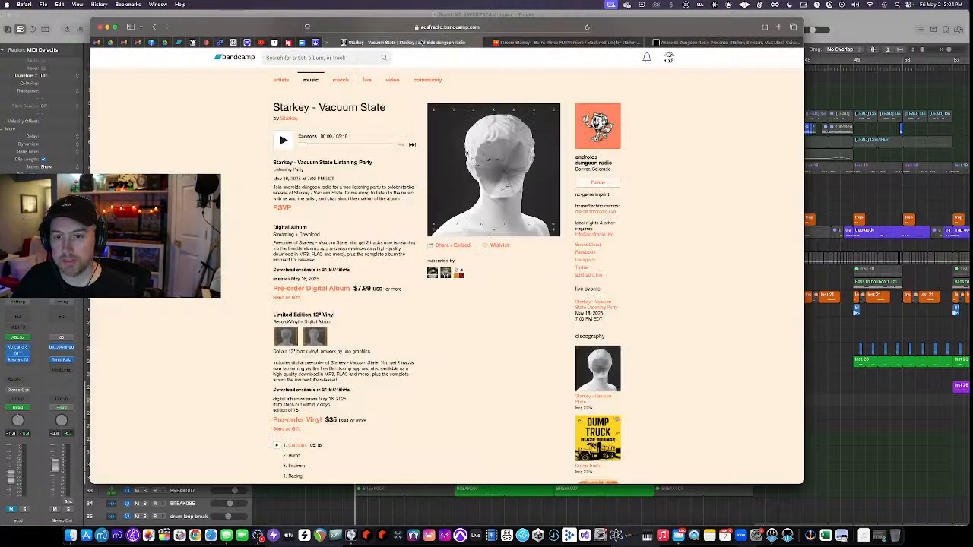
{"action": "scroll", "coordinate": [301, 327], "scroll_direction": "down", "scroll_amount": 4}
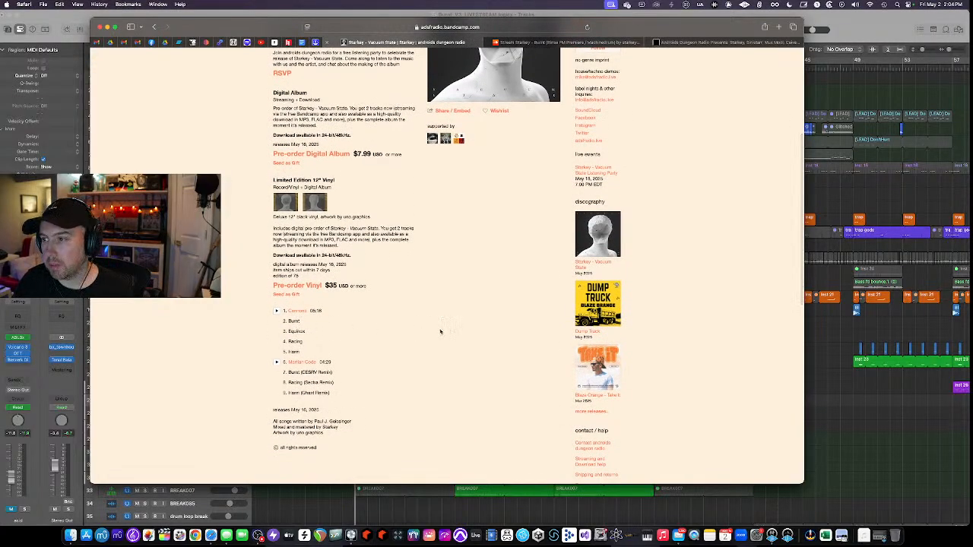
{"action": "scroll", "coordinate": [440, 331], "scroll_direction": "up", "scroll_amount": 2}
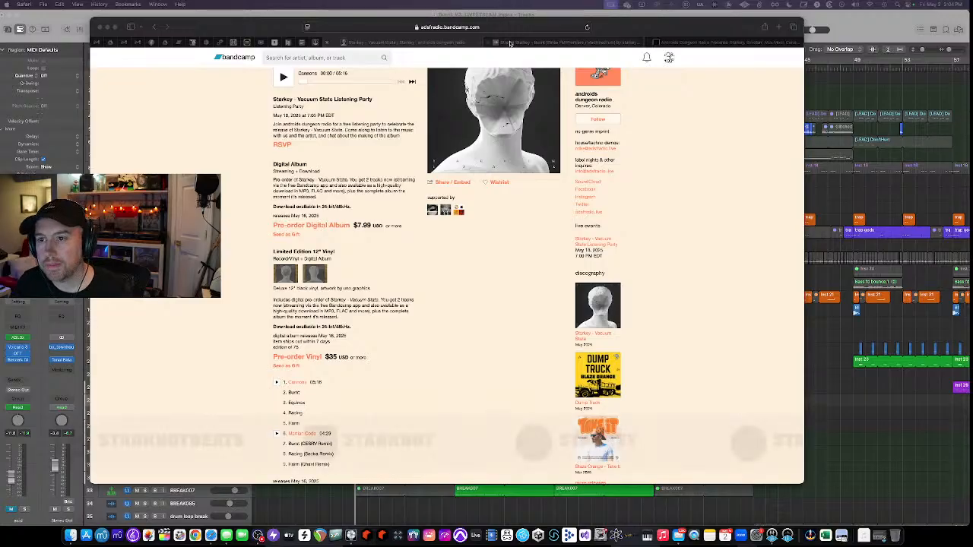
{"action": "left_click", "coordinate": [551, 42]}
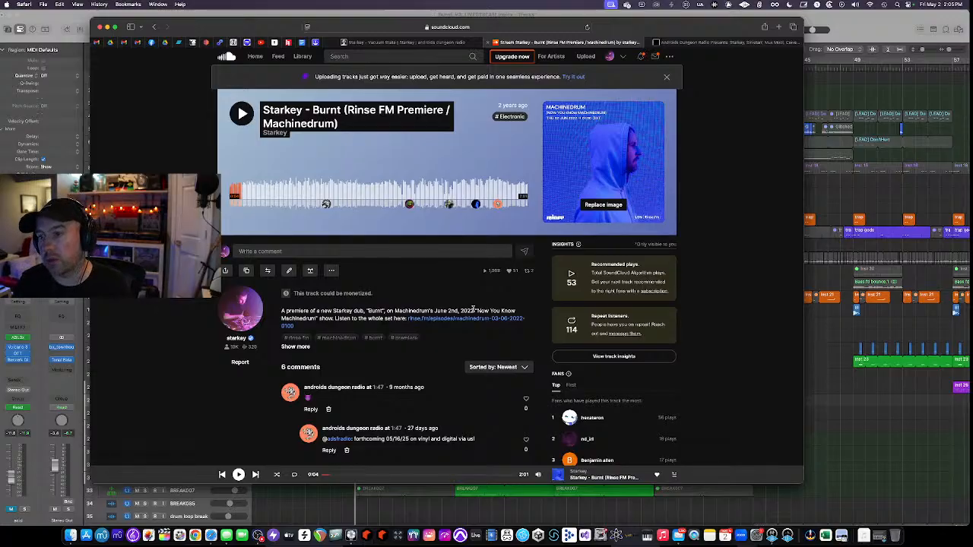
Switch back to Logic Pro, start playing the Burnt project from bar 9 and examine the tracks of the opening section.
{"action": "left_click", "coordinate": [861, 25]}
{"action": "key", "text": "super+Up"}
{"action": "key", "text": "super+Up"}
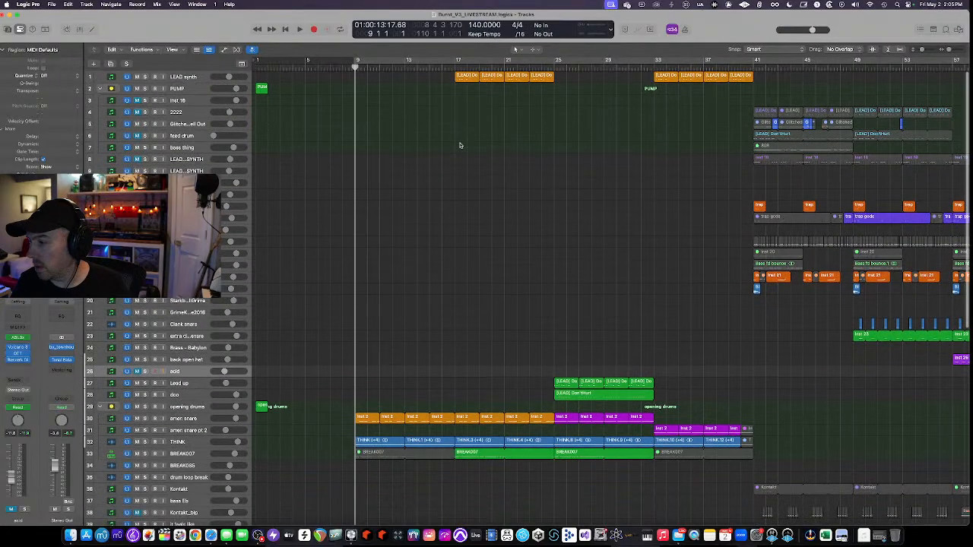
{"action": "key", "text": "space"}
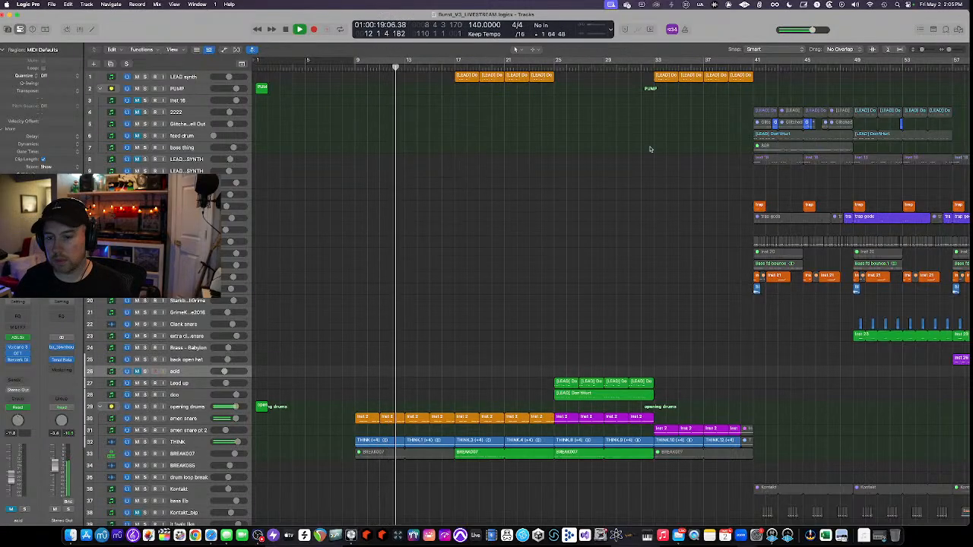
{"action": "scroll", "coordinate": [653, 149], "scroll_direction": "down", "scroll_amount": 8}
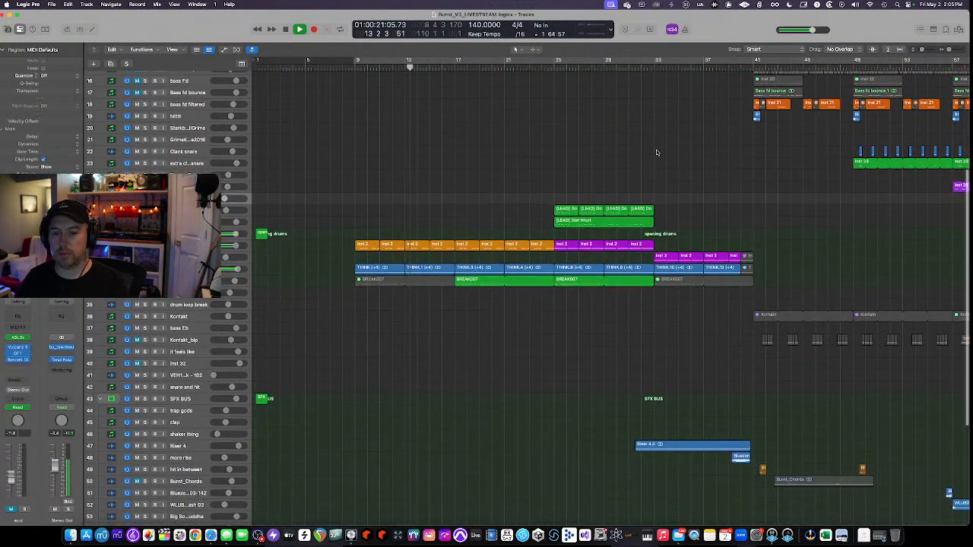
{"action": "scroll", "coordinate": [656, 149], "scroll_direction": "down", "scroll_amount": 5}
{"action": "scroll", "coordinate": [656, 149], "scroll_direction": "up", "scroll_amount": 10}
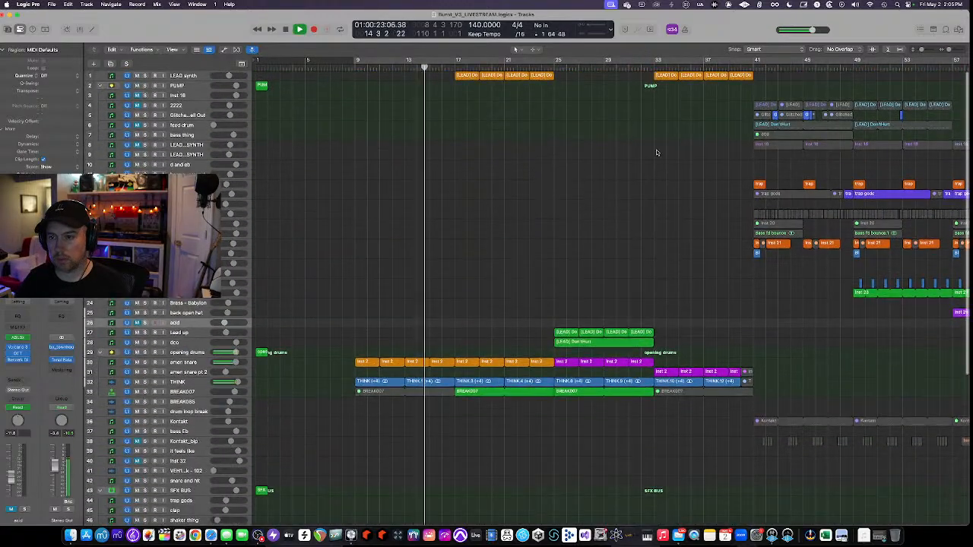
{"action": "key", "text": "super+Up"}
{"action": "key", "text": "super+Up"}
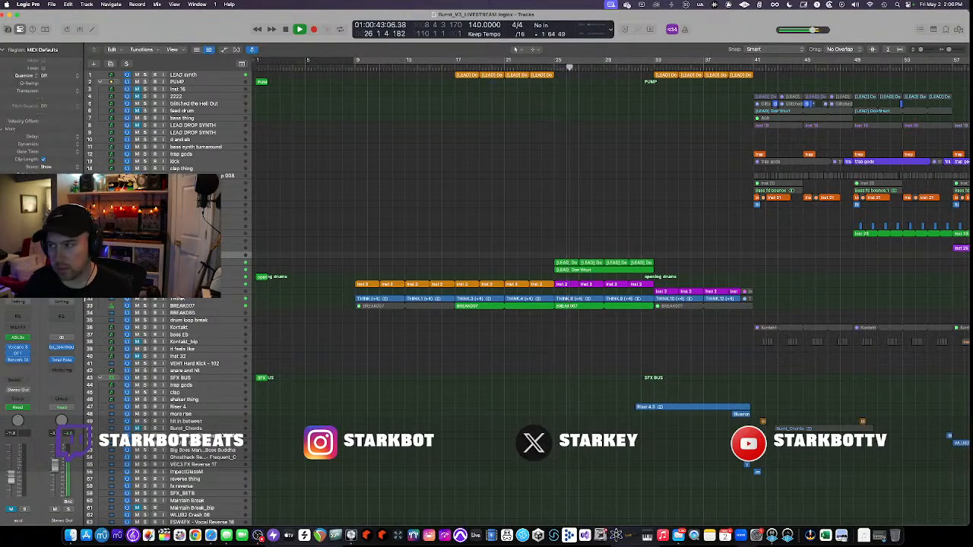
Follow the playback from the intro into the drop, examining the lead, bass, drum and SFX BUS tracks.
{"action": "scroll", "coordinate": [542, 156], "scroll_direction": "up", "scroll_amount": 5}
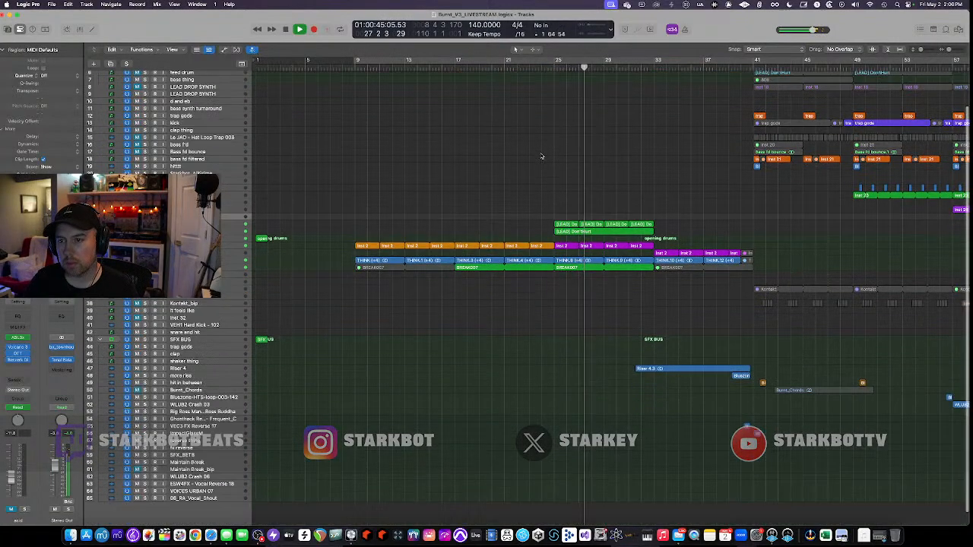
{"action": "scroll", "coordinate": [542, 156], "scroll_direction": "down", "scroll_amount": 5}
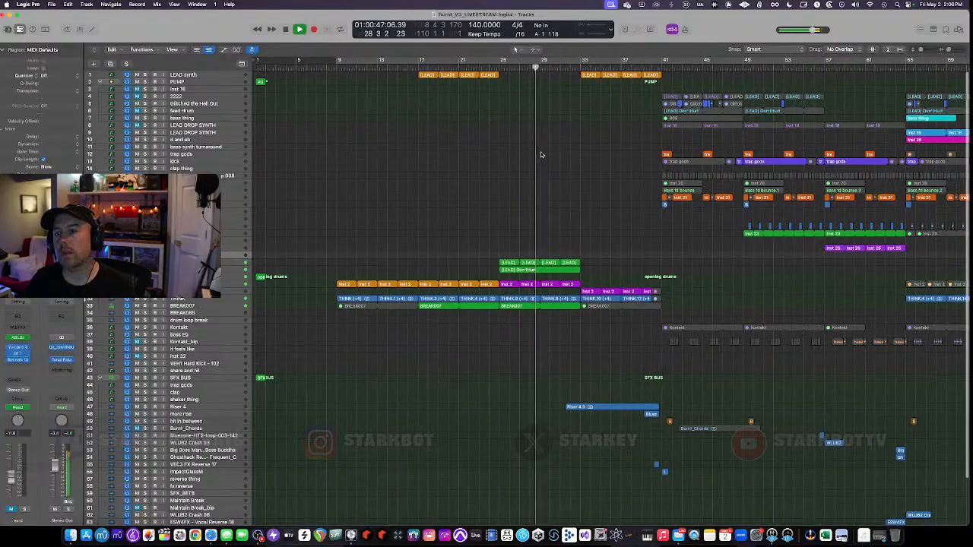
{"action": "scroll", "coordinate": [541, 155], "scroll_direction": "down", "scroll_amount": 3}
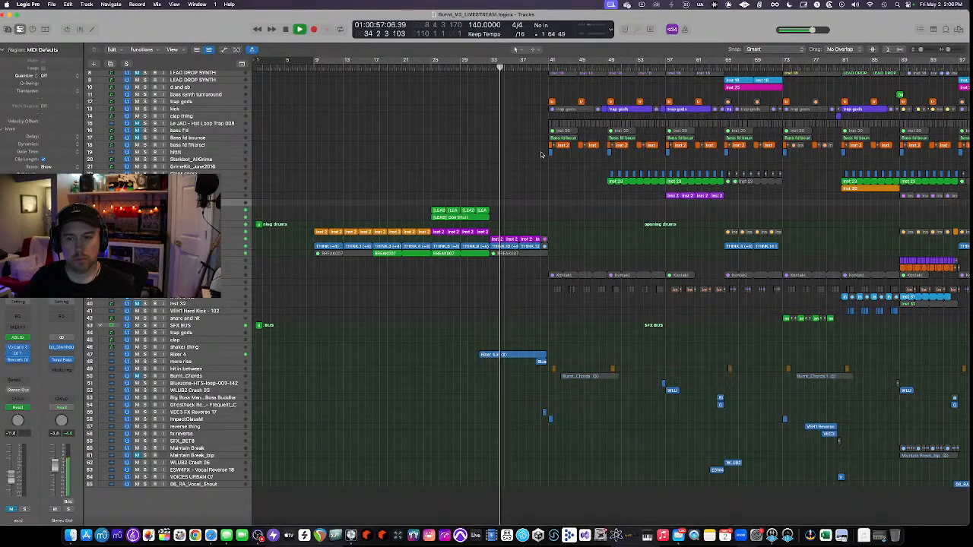
{"action": "scroll", "coordinate": [541, 151], "scroll_direction": "up", "scroll_amount": 4}
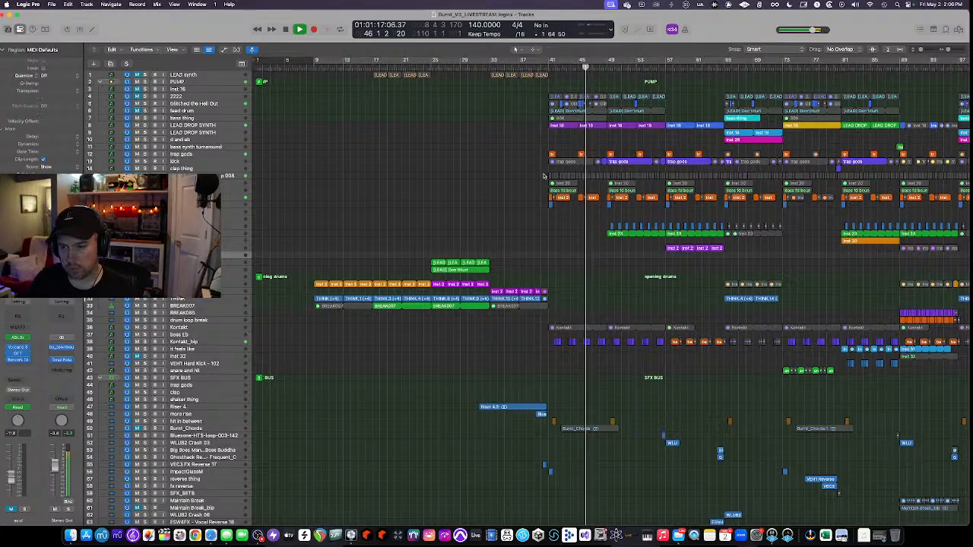
{"action": "scroll", "coordinate": [544, 176], "scroll_direction": "down", "scroll_amount": 4}
{"action": "scroll", "coordinate": [544, 176], "scroll_direction": "right", "scroll_amount": 6}
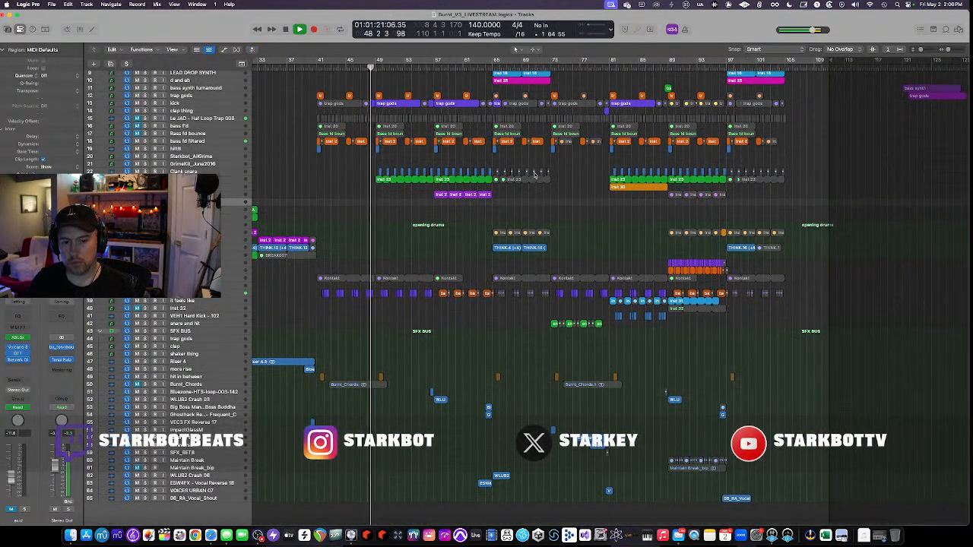
{"action": "scroll", "coordinate": [512, 187], "scroll_direction": "up", "scroll_amount": 4}
{"action": "scroll", "coordinate": [512, 187], "scroll_direction": "up", "scroll_amount": 3}
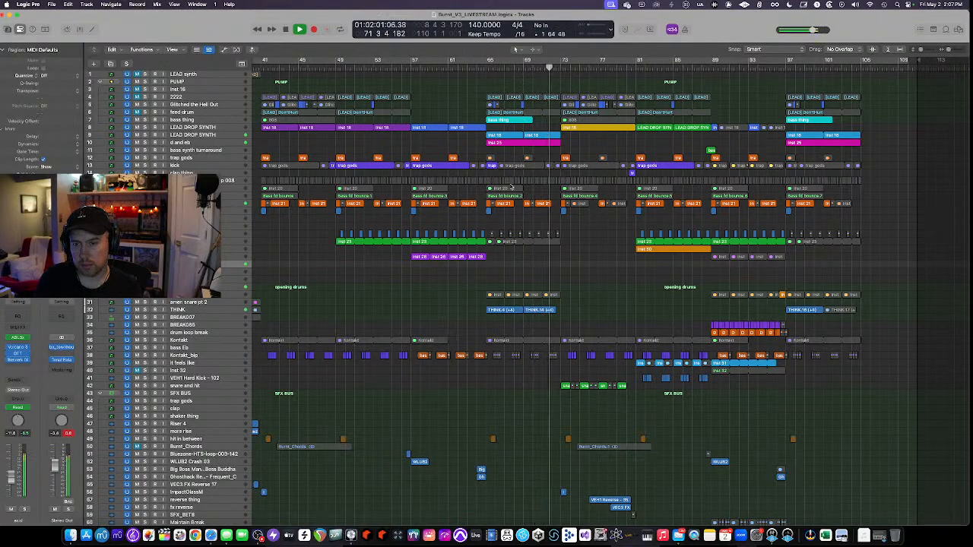
Listen through the second half of the arrangement to its end while checking the lower SFX BUS tracks.
{"action": "key", "text": "ctrl+m"}
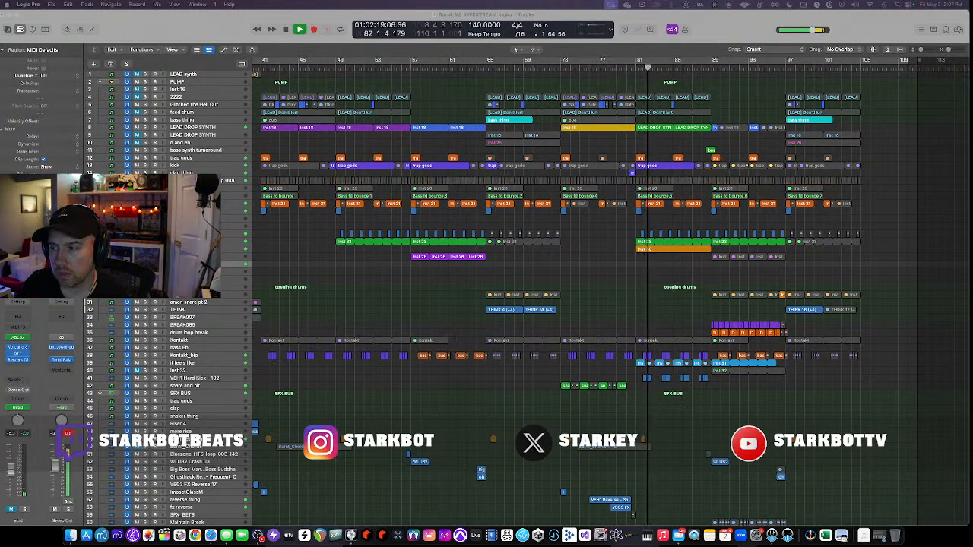
{"action": "left_click", "coordinate": [137, 181]}
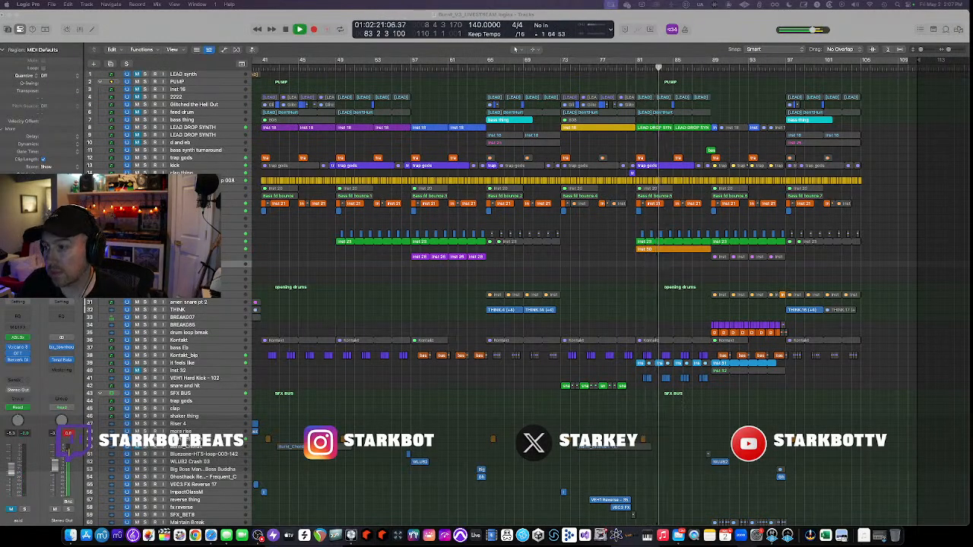
{"action": "left_click", "coordinate": [137, 181]}
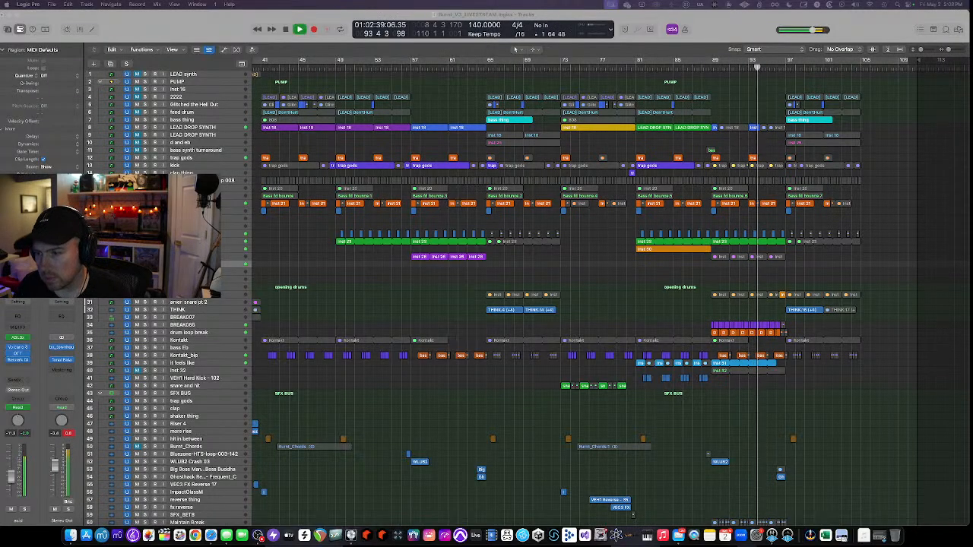
{"action": "scroll", "coordinate": [791, 264], "scroll_direction": "down", "scroll_amount": 5}
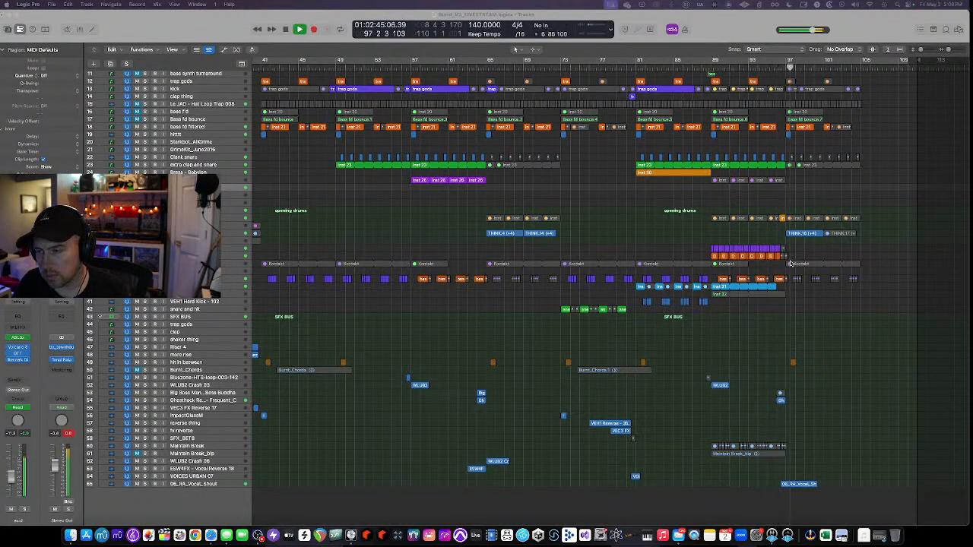
{"action": "scroll", "coordinate": [790, 263], "scroll_direction": "up", "scroll_amount": 5}
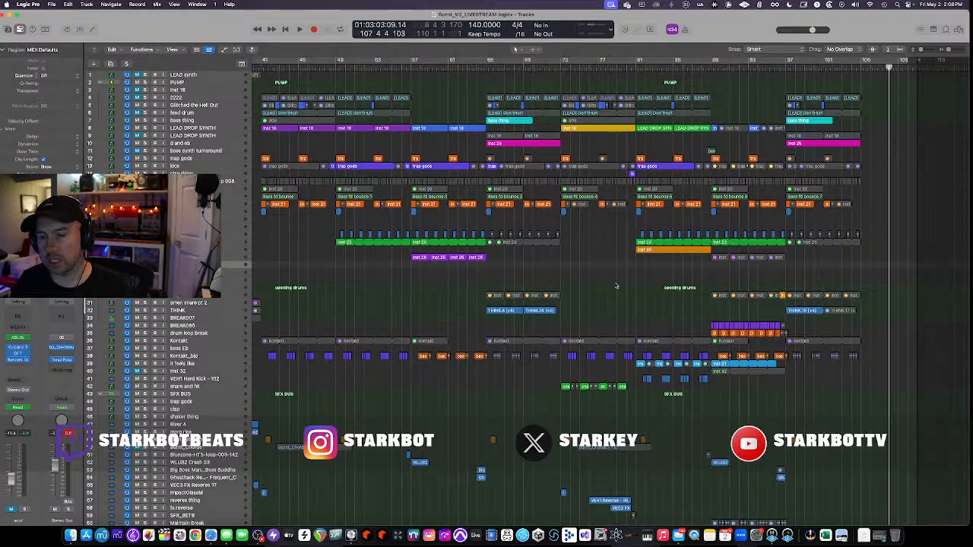
Select the "It feels like" track, inspect its Autoformer and ValhallaSupermassive effects, and close both plug-in windows.
{"action": "scroll", "coordinate": [616, 286], "scroll_direction": "down", "scroll_amount": 5}
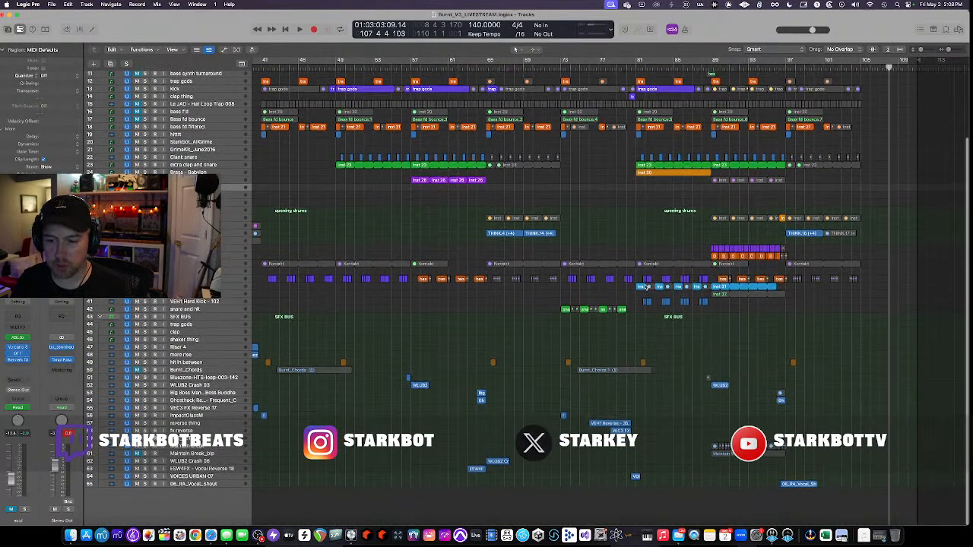
{"action": "key", "text": "super+Up"}
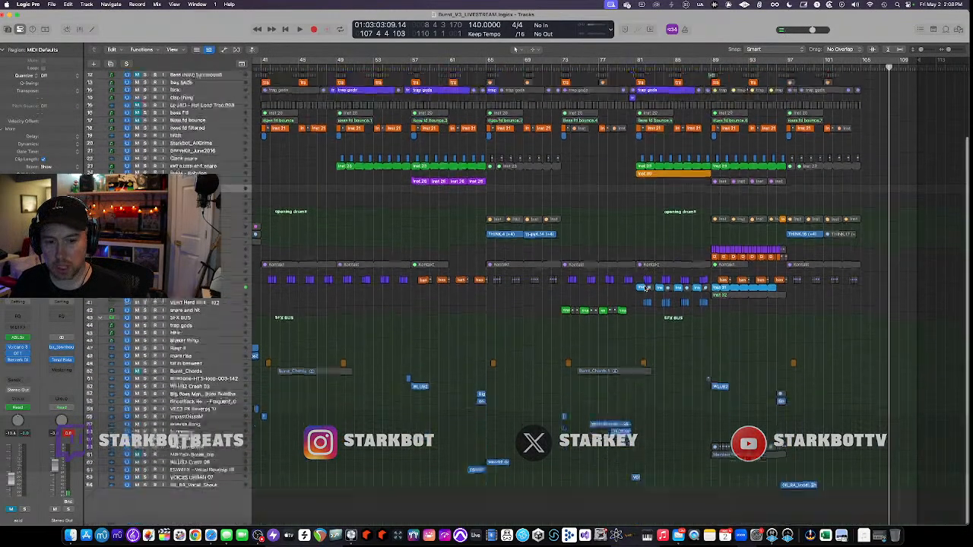
{"action": "scroll", "coordinate": [264, 349], "scroll_direction": "up", "scroll_amount": 5}
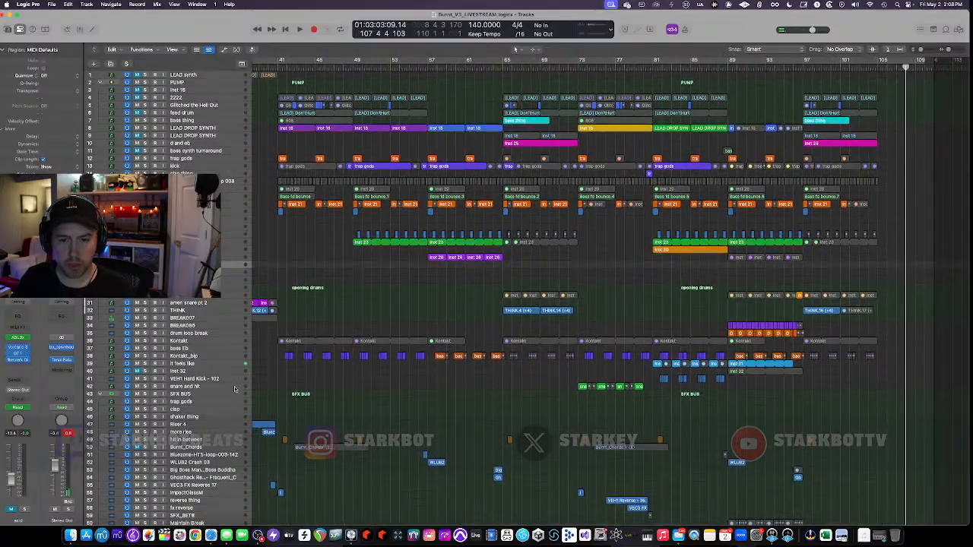
{"action": "left_click", "coordinate": [190, 365]}
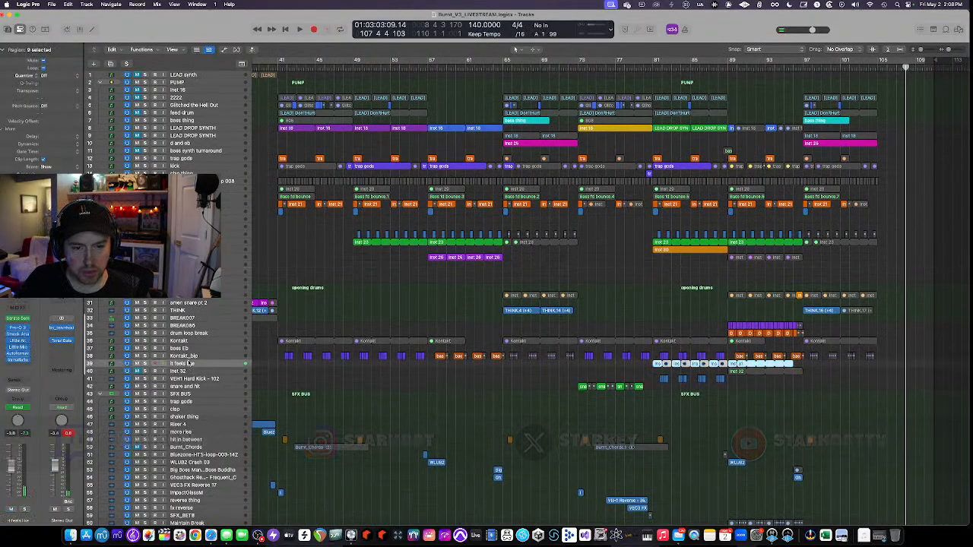
{"action": "left_click", "coordinate": [19, 353]}
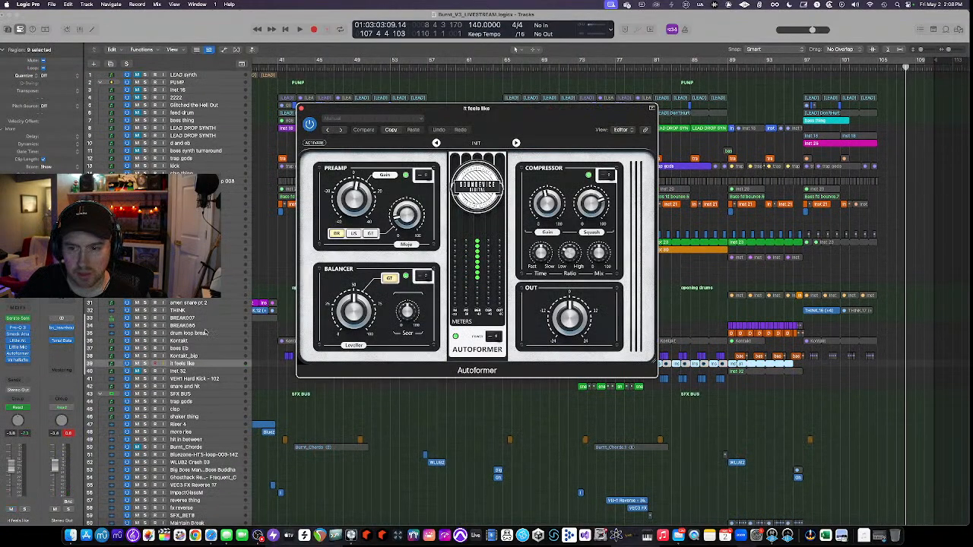
{"action": "left_click", "coordinate": [15, 362]}
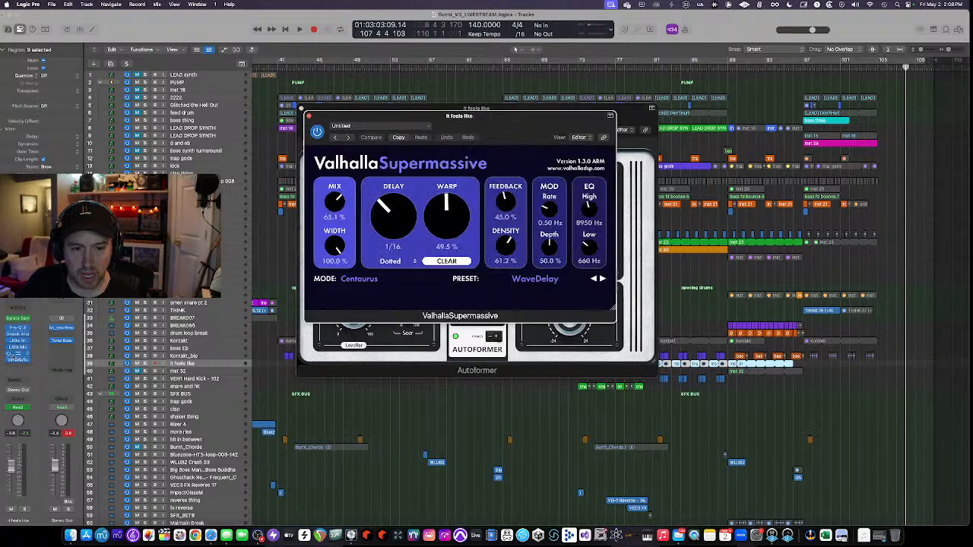
{"action": "left_click", "coordinate": [311, 119]}
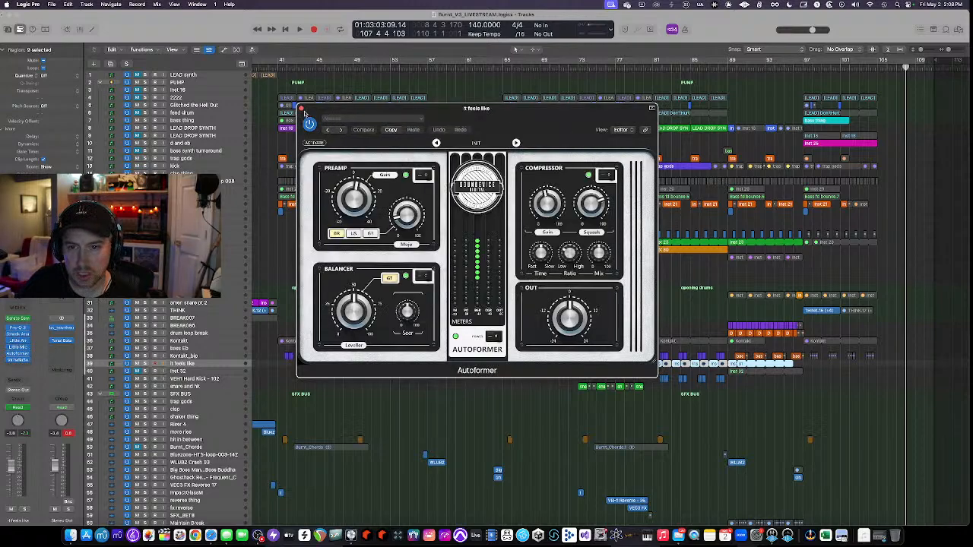
{"action": "left_click", "coordinate": [302, 108]}
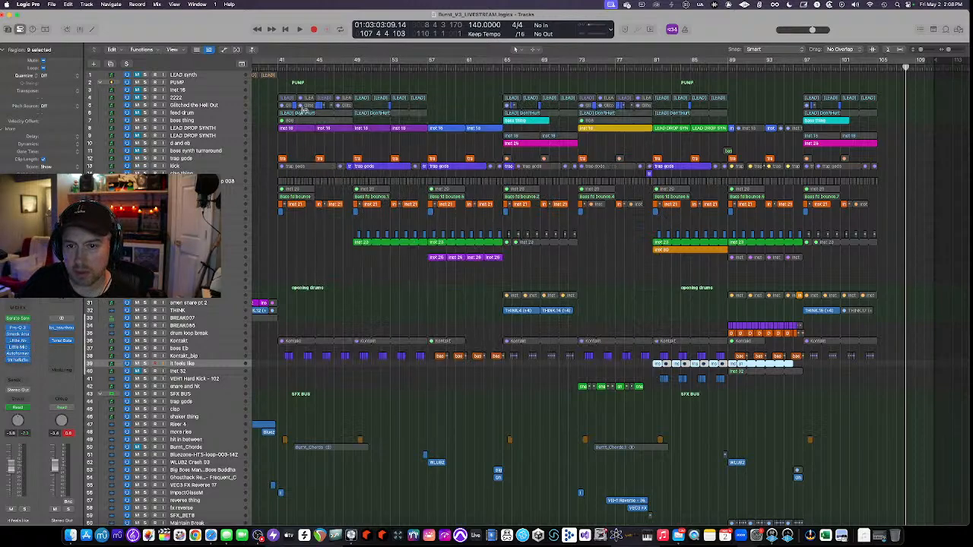
Open the Autoformer plug-in's licence manager on the "It feels like" track, and close both the manager and the plug-in window.
{"action": "left_click", "coordinate": [19, 354]}
{"action": "left_click", "coordinate": [314, 143]}
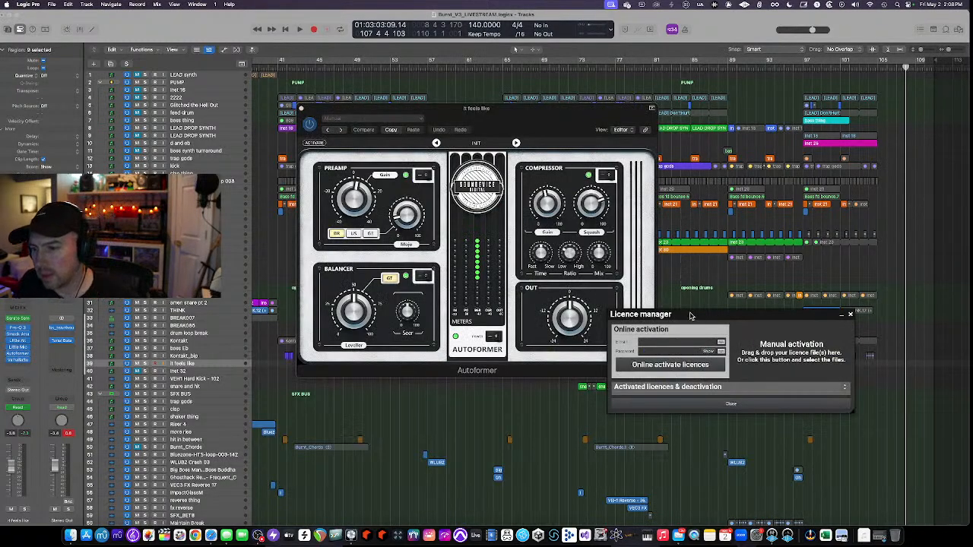
{"action": "left_click_drag", "start_coordinate": [695, 313], "coordinate": [682, 288]}
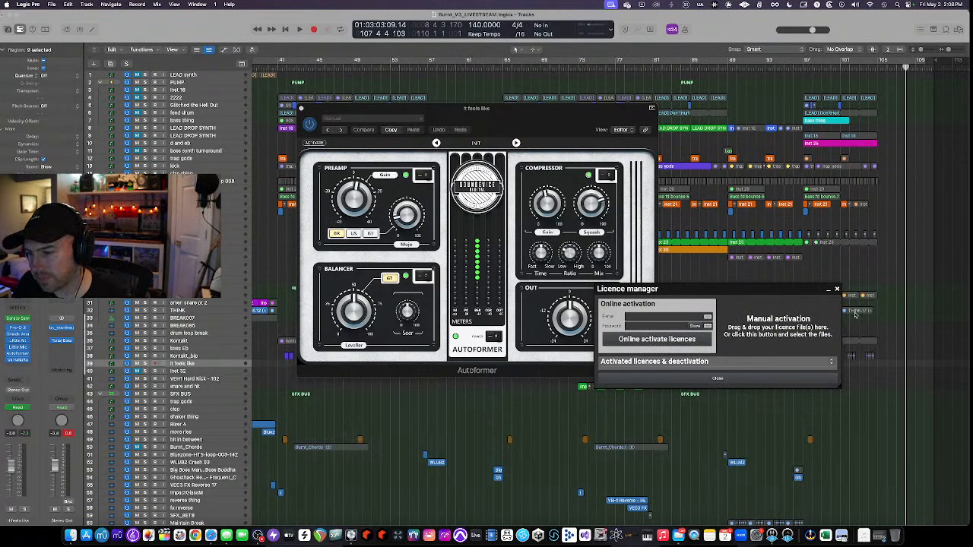
{"action": "left_click", "coordinate": [836, 291]}
{"action": "left_click", "coordinate": [301, 109]}
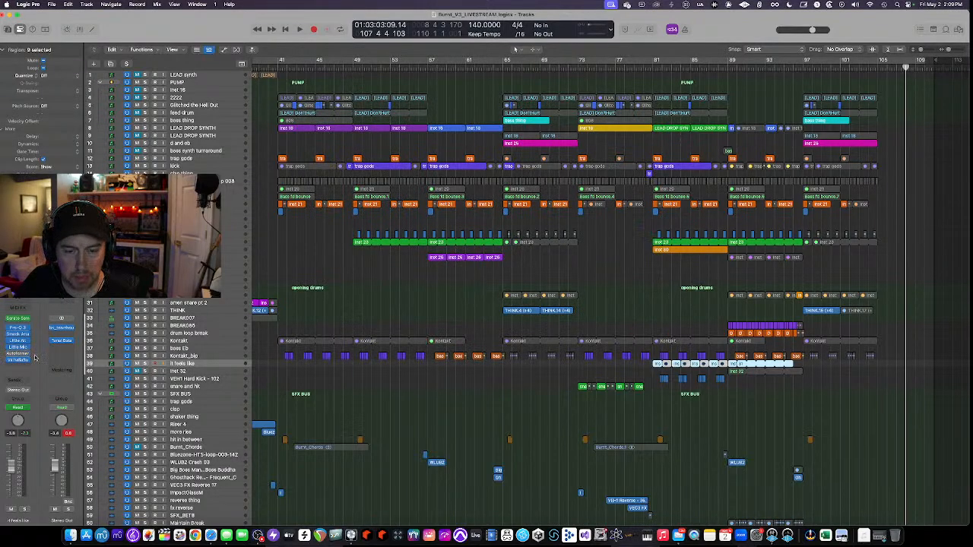
Look at the Burnt track's SoundCloud page in Safari, return to Logic Pro and place the playhead at bar 81.
{"action": "left_click", "coordinate": [212, 537]}
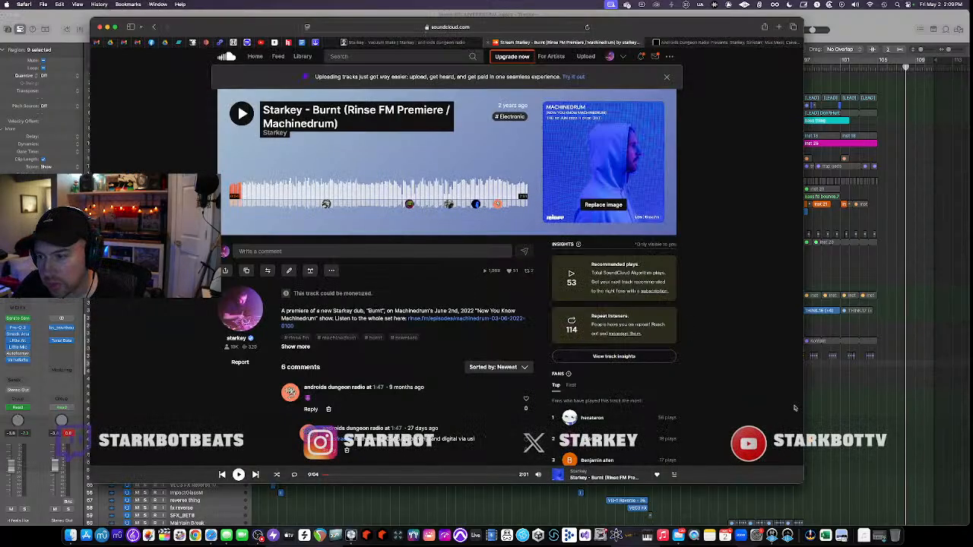
{"action": "left_click", "coordinate": [827, 404]}
{"action": "mouse_move", "coordinate": [650, 67]}
{"action": "left_mouse_down"}
{"action": "mouse_move", "coordinate": [691, 67]}
{"action": "mouse_move", "coordinate": [711, 80]}
{"action": "mouse_move", "coordinate": [535, 67]}
{"action": "mouse_move", "coordinate": [663, 67]}
{"action": "mouse_move", "coordinate": [652, 68]}
{"action": "left_mouse_up"}
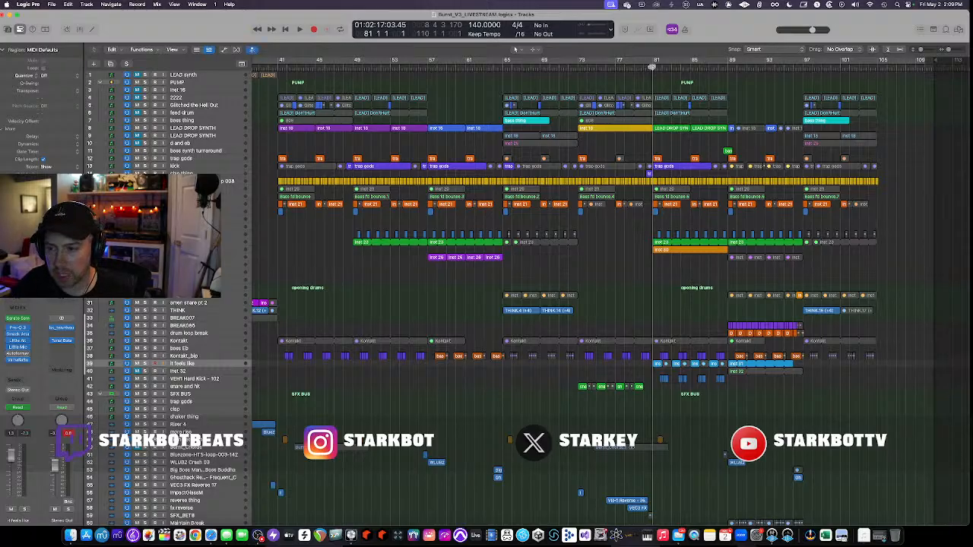
Place the playhead at bar 9, where the opening drums begin.
{"action": "scroll", "coordinate": [357, 228], "scroll_direction": "left", "scroll_amount": 15}
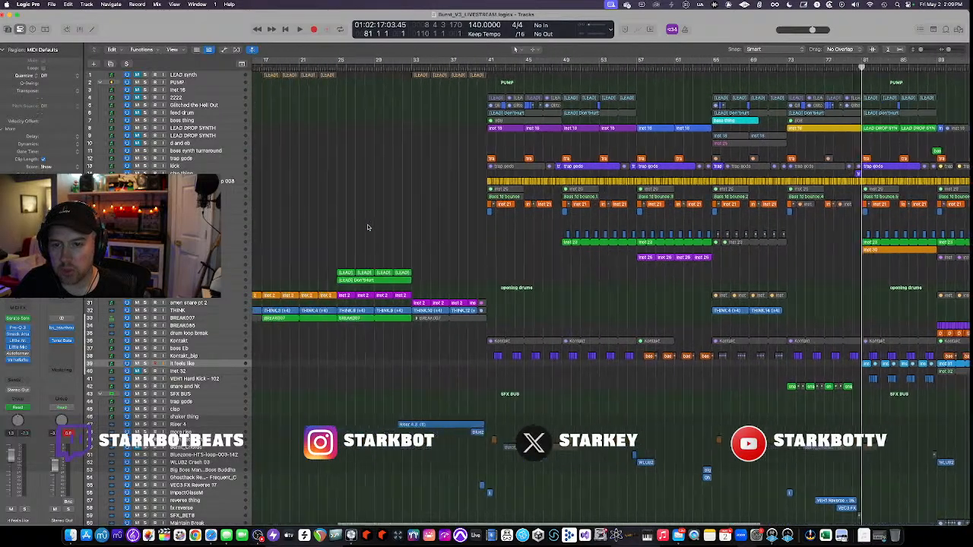
{"action": "key", "text": "super+Down"}
{"action": "key", "text": "super+Up"}
{"action": "key", "text": "super+Up"}
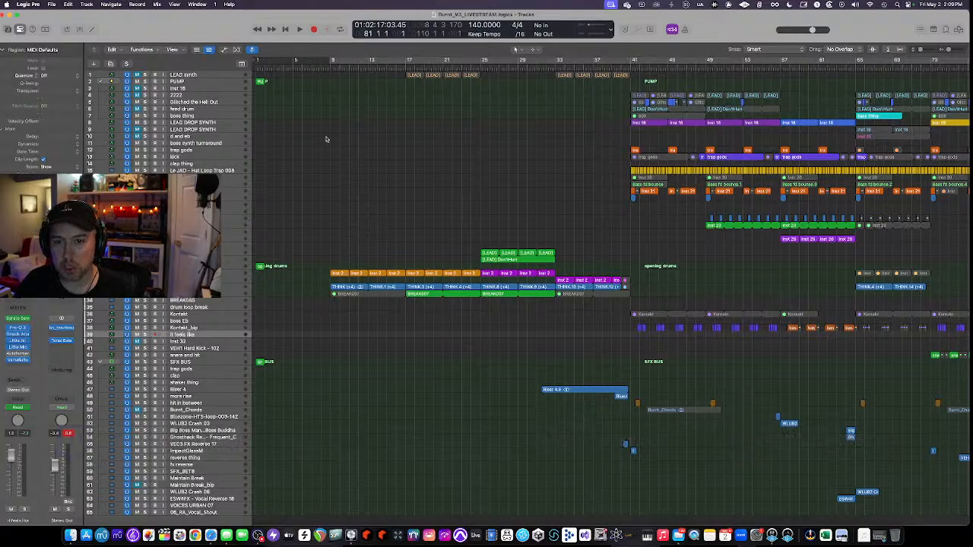
{"action": "left_click", "coordinate": [331, 68]}
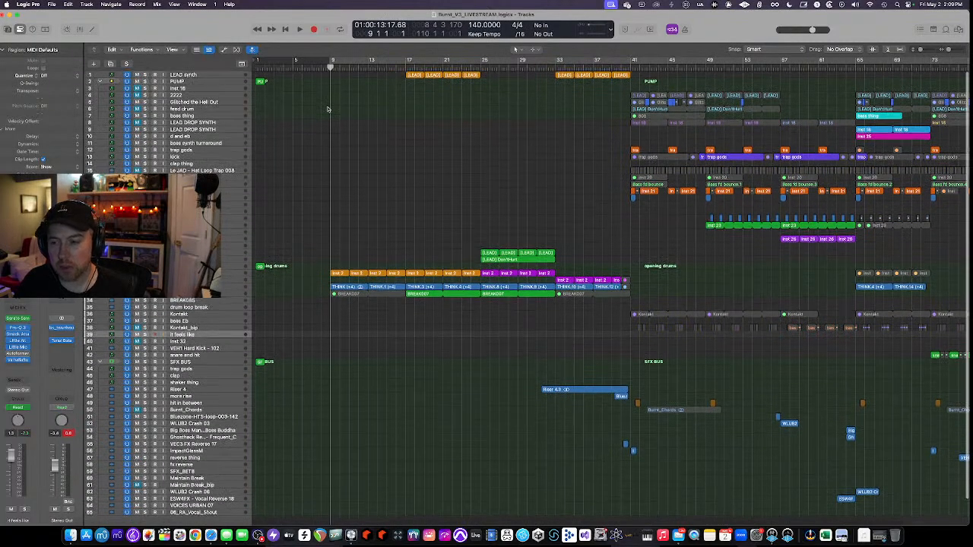
Examine the opening drums tracks and how the intro leads into the drop at bar 41.
{"action": "scroll", "coordinate": [548, 209], "scroll_direction": "down", "scroll_amount": 4}
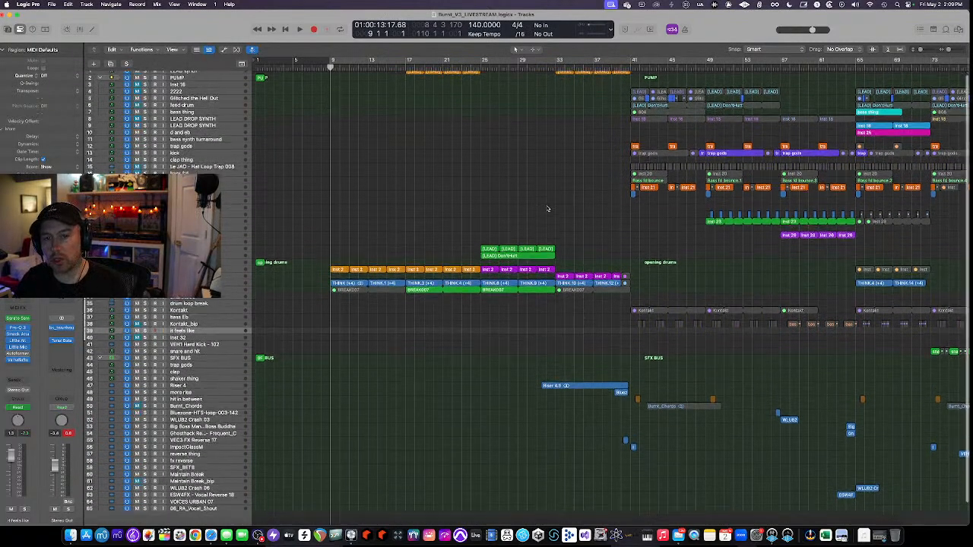
{"action": "key", "text": "super+Down"}
{"action": "key", "text": "super+Down"}
{"action": "scroll", "coordinate": [548, 209], "scroll_direction": "up", "scroll_amount": 8}
{"action": "scroll", "coordinate": [669, 219], "scroll_direction": "down", "scroll_amount": 6}
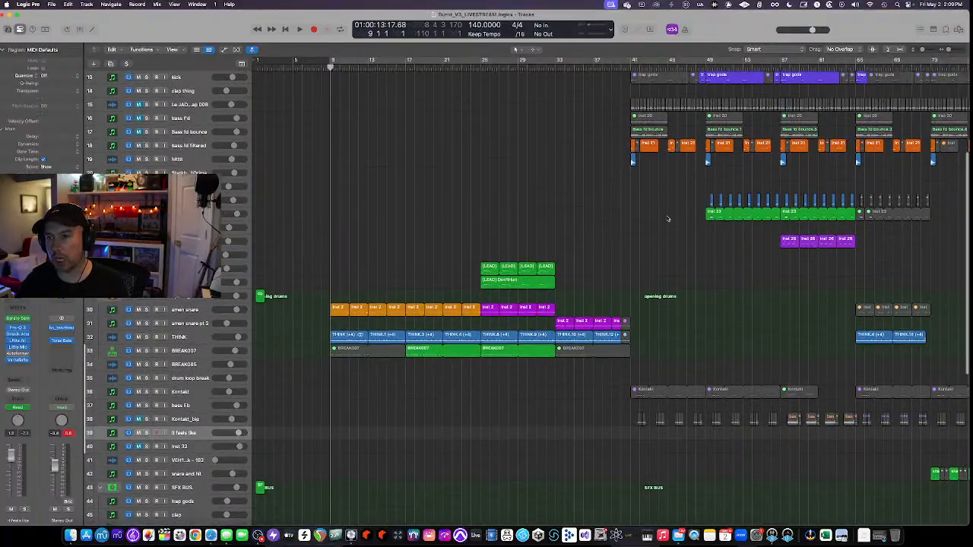
{"action": "scroll", "coordinate": [666, 219], "scroll_direction": "up", "scroll_amount": 5}
{"action": "scroll", "coordinate": [665, 219], "scroll_direction": "right", "scroll_amount": 3}
{"action": "scroll", "coordinate": [662, 219], "scroll_direction": "down", "scroll_amount": 3}
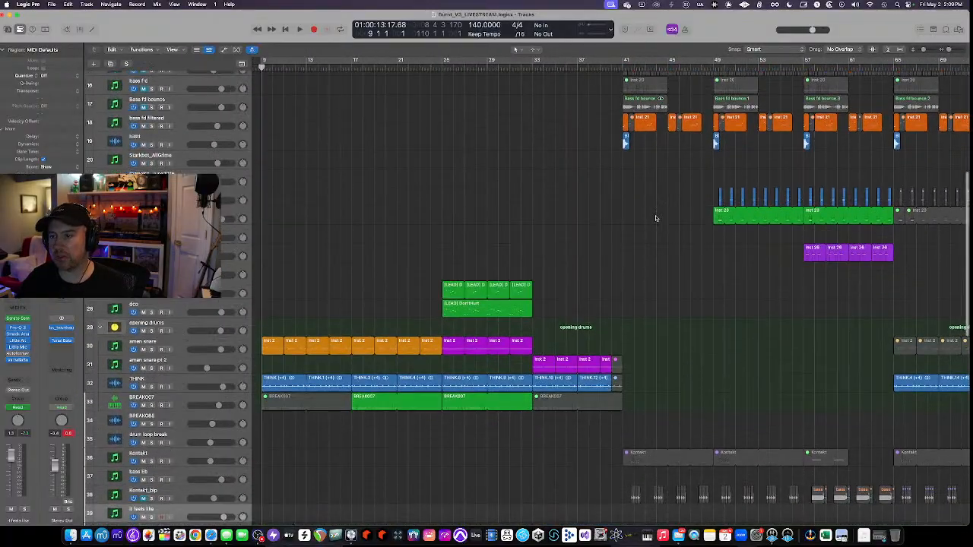
{"action": "scroll", "coordinate": [656, 219], "scroll_direction": "up", "scroll_amount": 3}
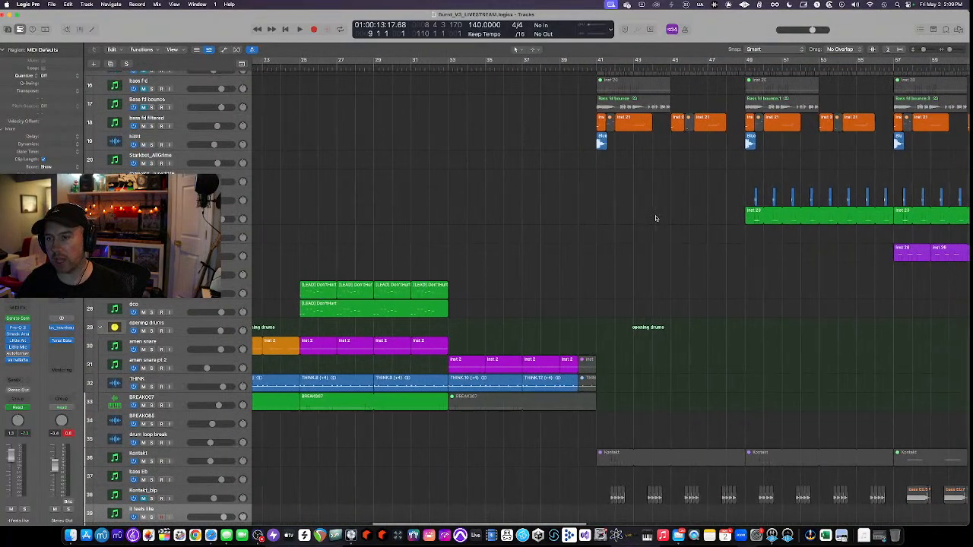
{"action": "scroll", "coordinate": [651, 219], "scroll_direction": "right", "scroll_amount": 1}
{"action": "scroll", "coordinate": [647, 217], "scroll_direction": "left", "scroll_amount": 1}
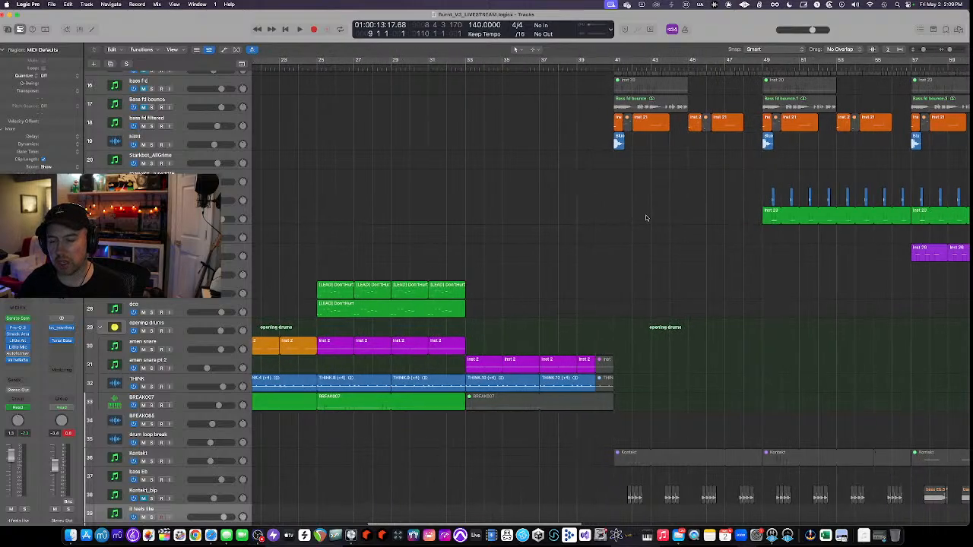
{"action": "scroll", "coordinate": [643, 219], "scroll_direction": "down", "scroll_amount": 6}
{"action": "scroll", "coordinate": [586, 222], "scroll_direction": "down", "scroll_amount": 3}
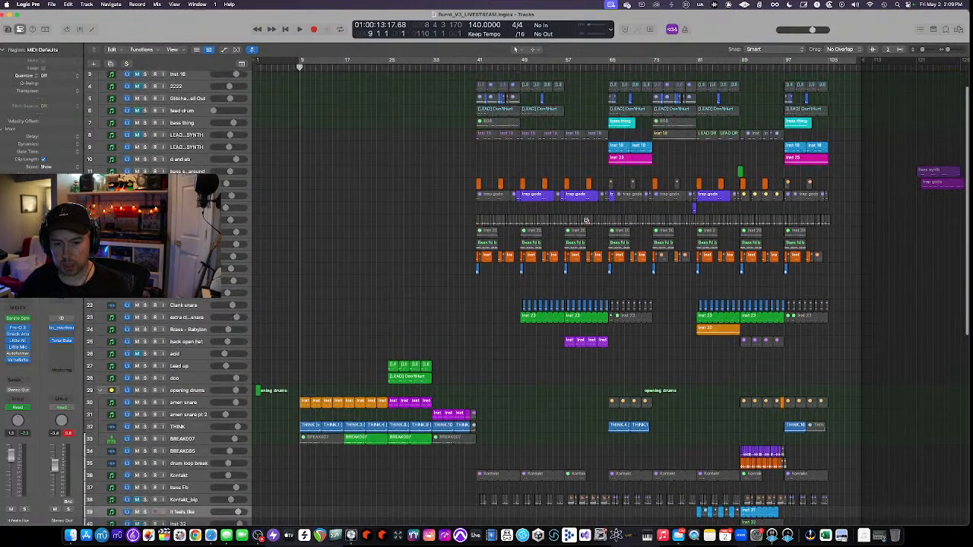
{"action": "scroll", "coordinate": [485, 250], "scroll_direction": "down", "scroll_amount": 3}
Play from bar 9, solo the amen snare track and open its Serato Sample instrument.
{"action": "key", "text": "space"}
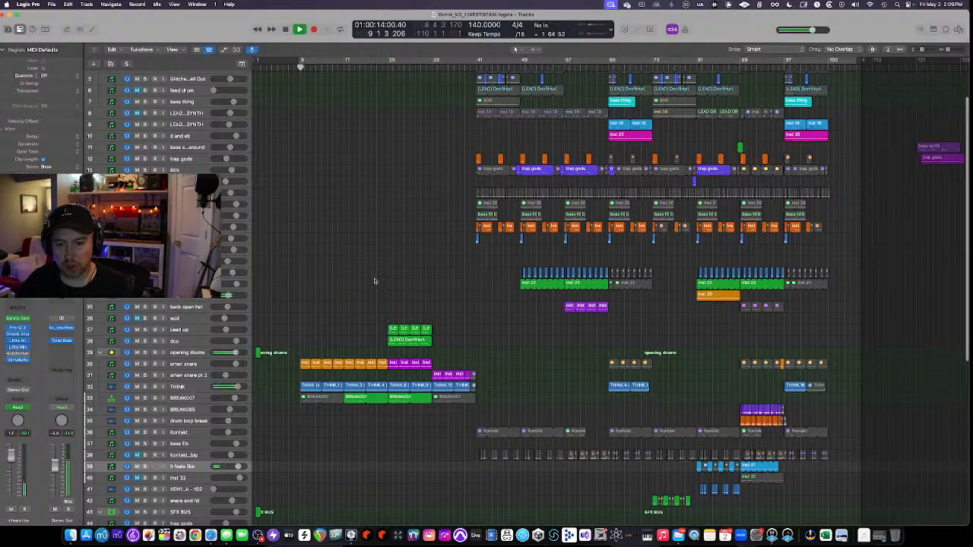
{"action": "left_click", "coordinate": [174, 364]}
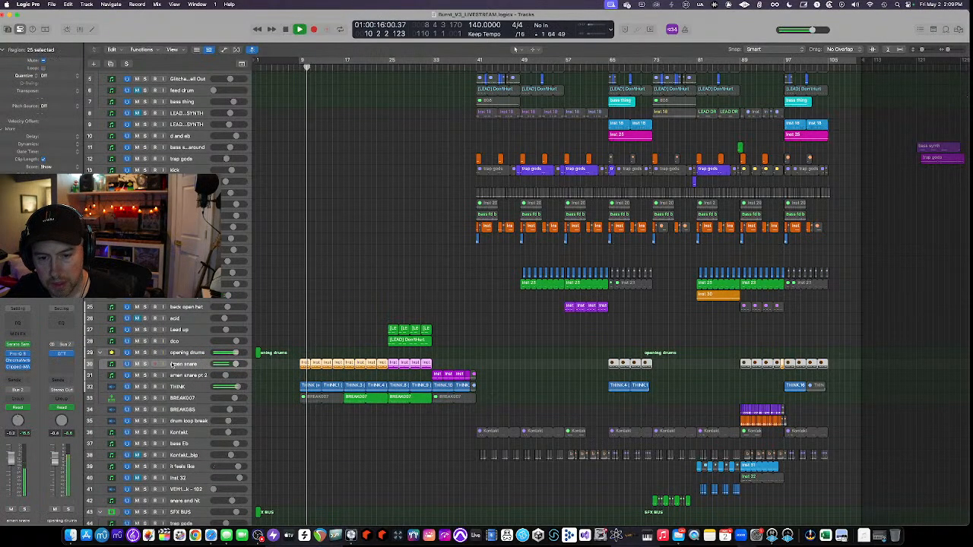
{"action": "left_click", "coordinate": [145, 364]}
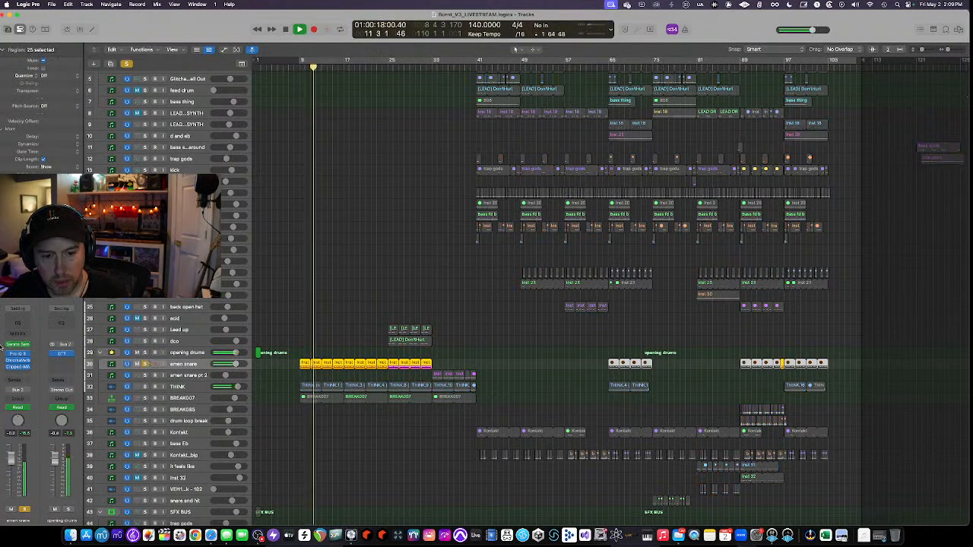
{"action": "left_click", "coordinate": [18, 346]}
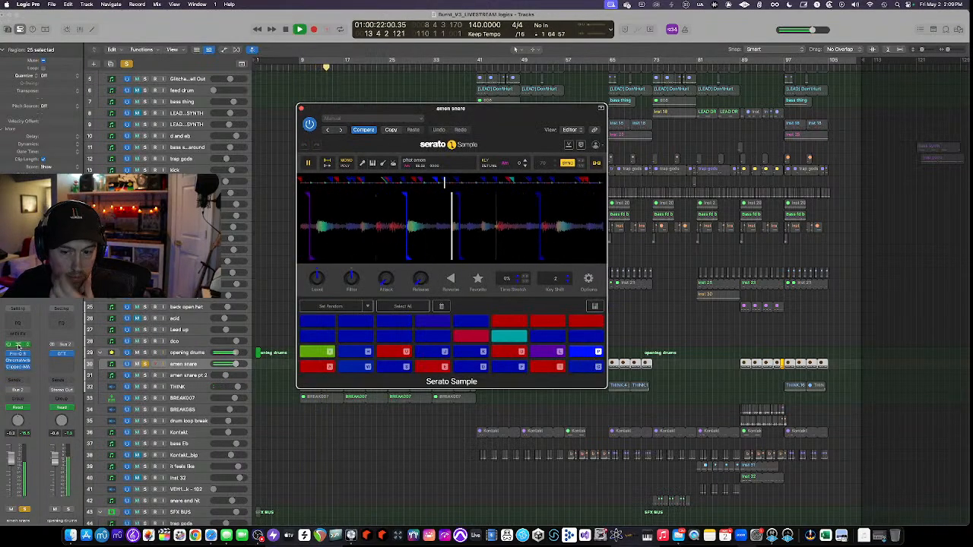
Pause and resume playback, and set a cycle range from bar 9 to bar 17.
{"action": "key", "text": "space"}
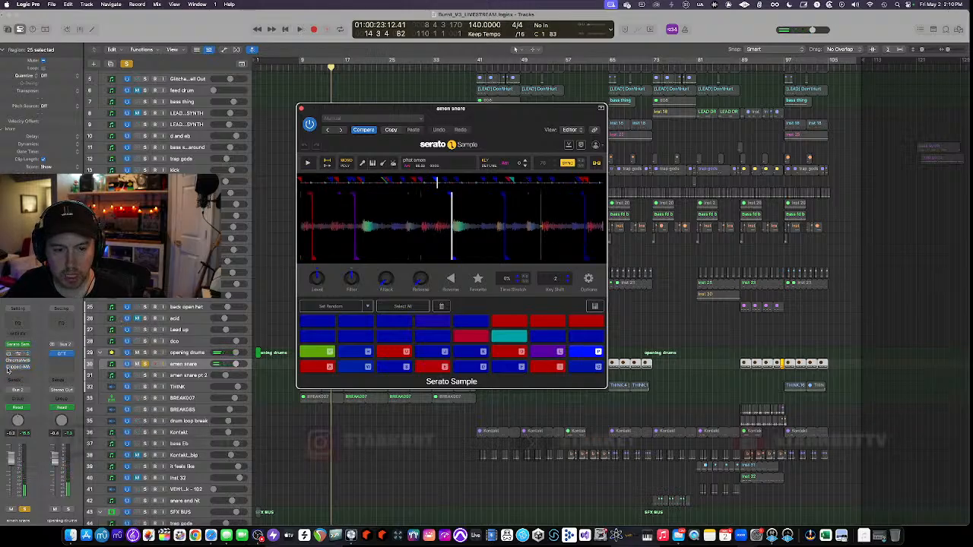
{"action": "key", "text": "space"}
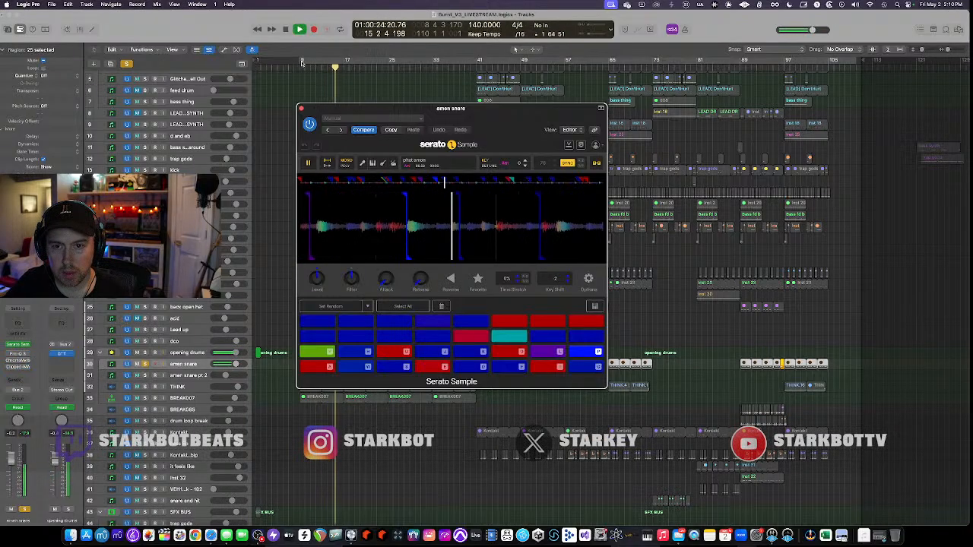
{"action": "left_click_drag", "start_coordinate": [302, 63], "coordinate": [346, 63]}
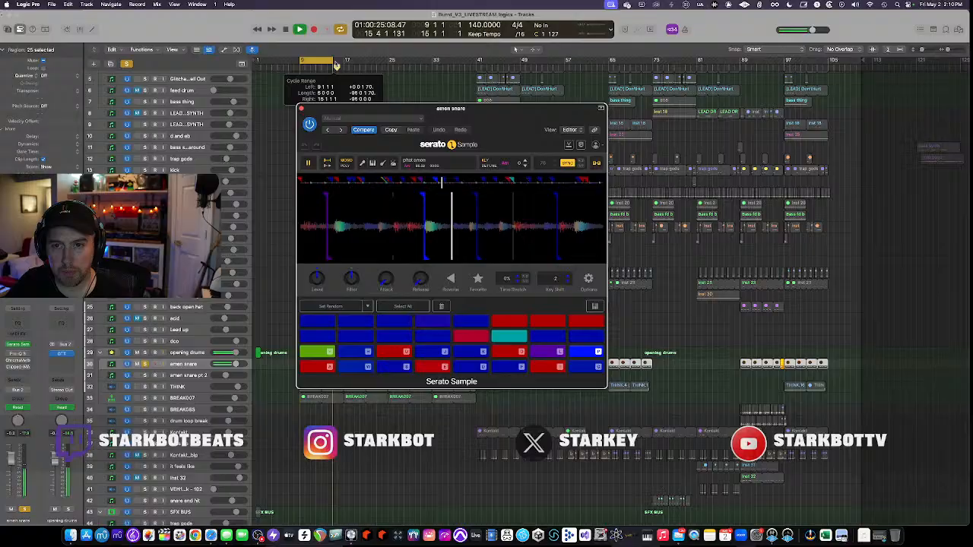
Inspect the amen snare track's Pro-Q 3 and Clipped-MAX effects, and close all of its plug-in windows.
{"action": "left_click", "coordinate": [21, 355]}
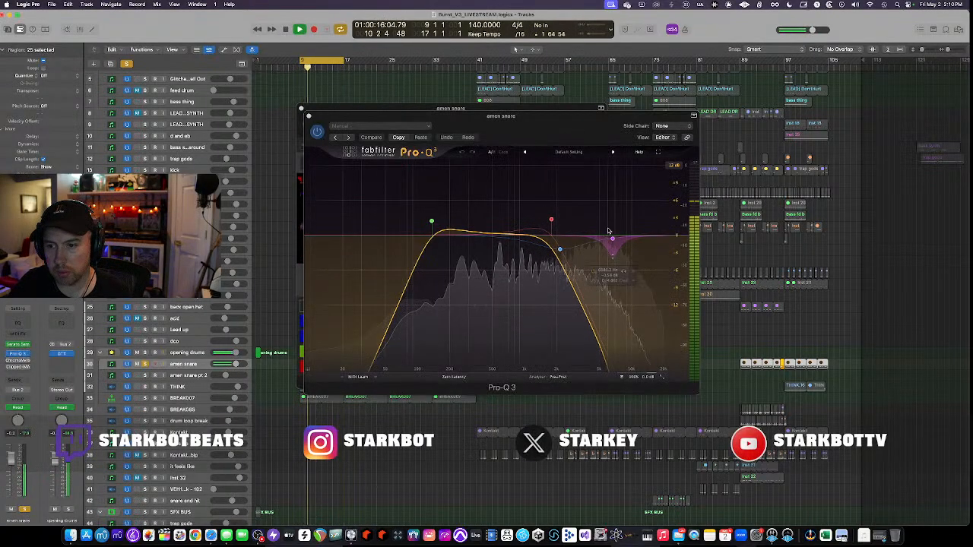
{"action": "left_click", "coordinate": [8, 367]}
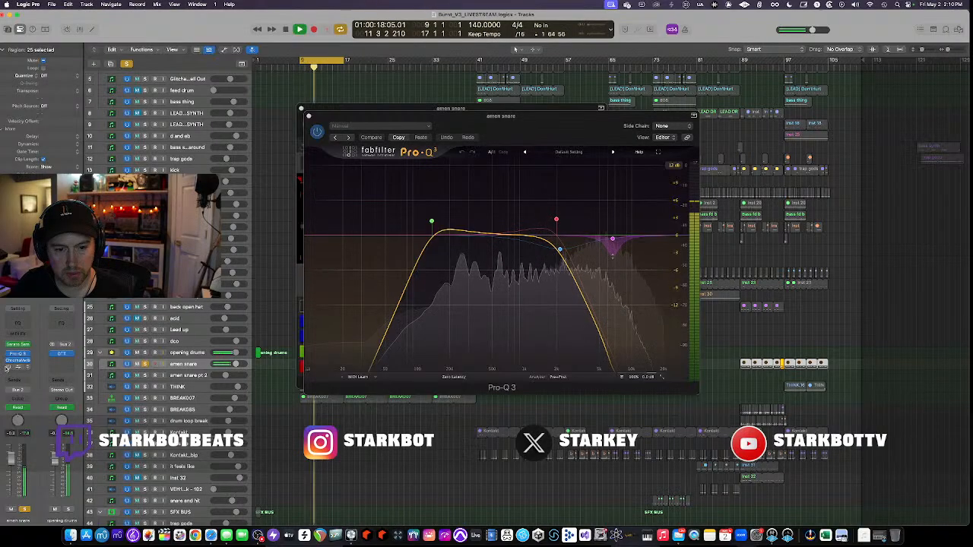
{"action": "left_click", "coordinate": [18, 367]}
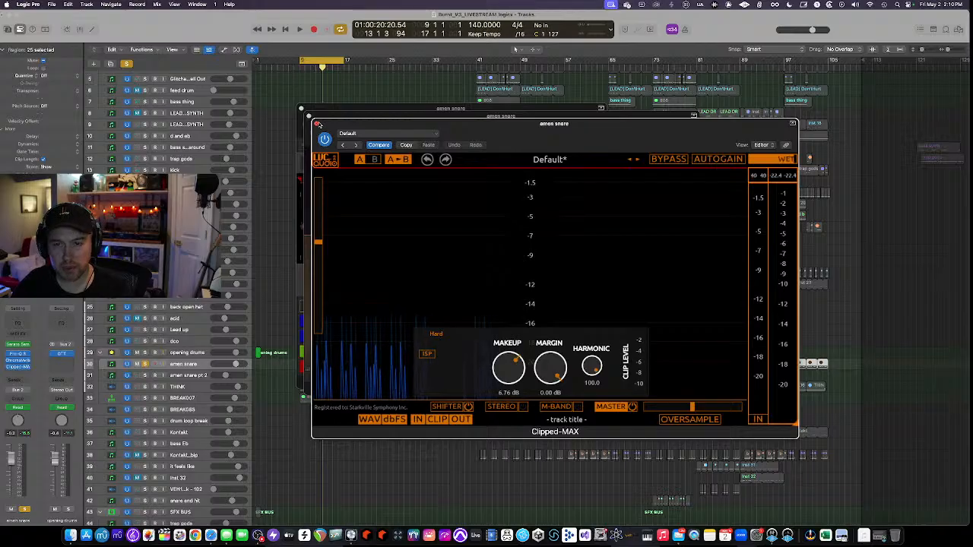
{"action": "left_click", "coordinate": [316, 123]}
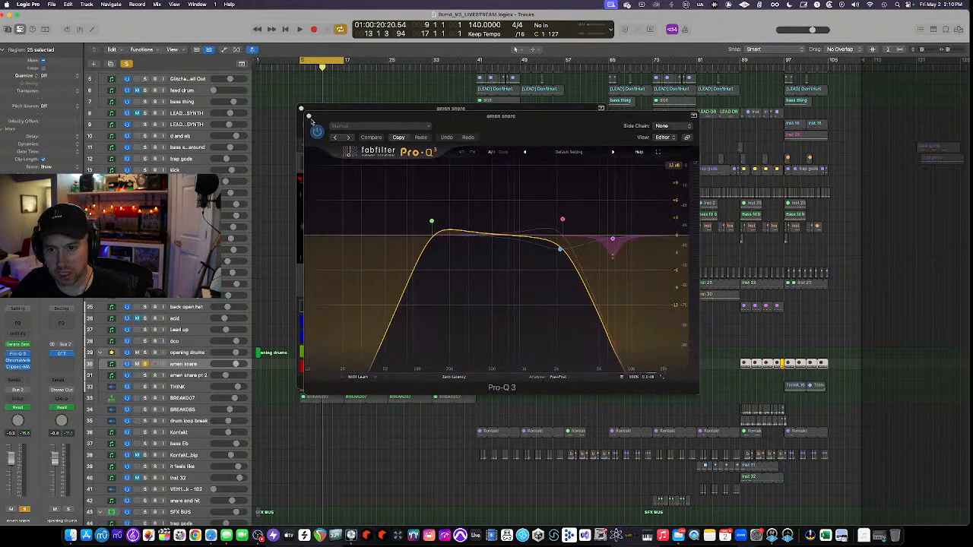
{"action": "left_click", "coordinate": [301, 108]}
{"action": "left_click", "coordinate": [298, 103]}
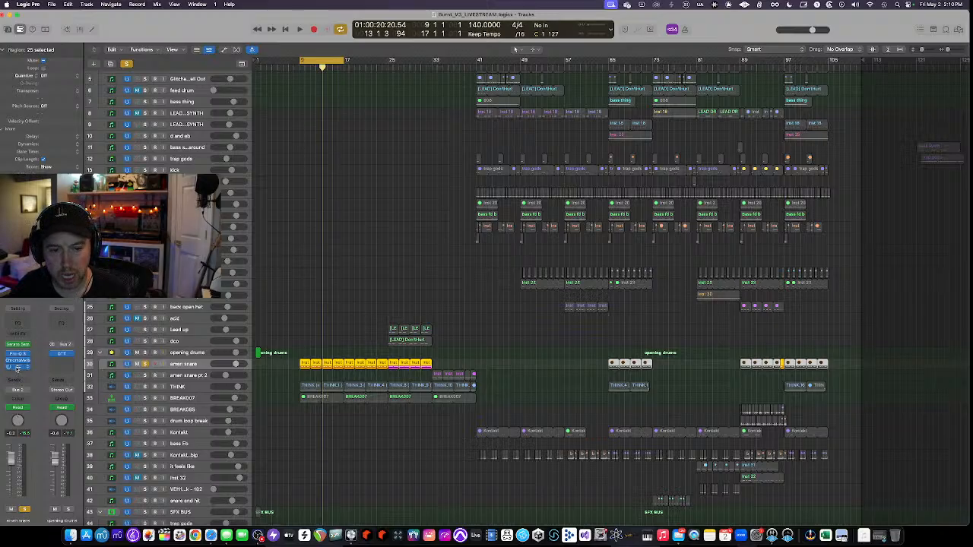
{"action": "left_click", "coordinate": [18, 367]}
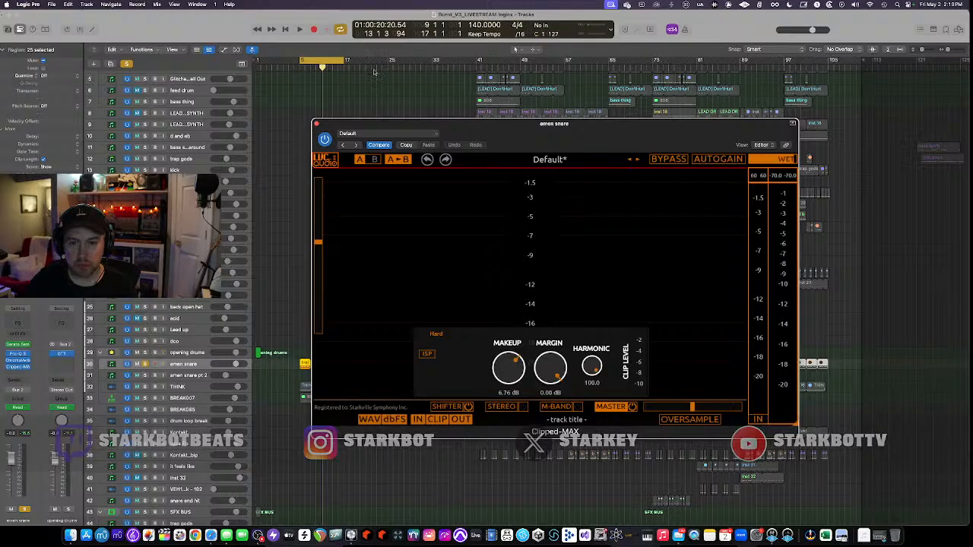
{"action": "left_click", "coordinate": [317, 123]}
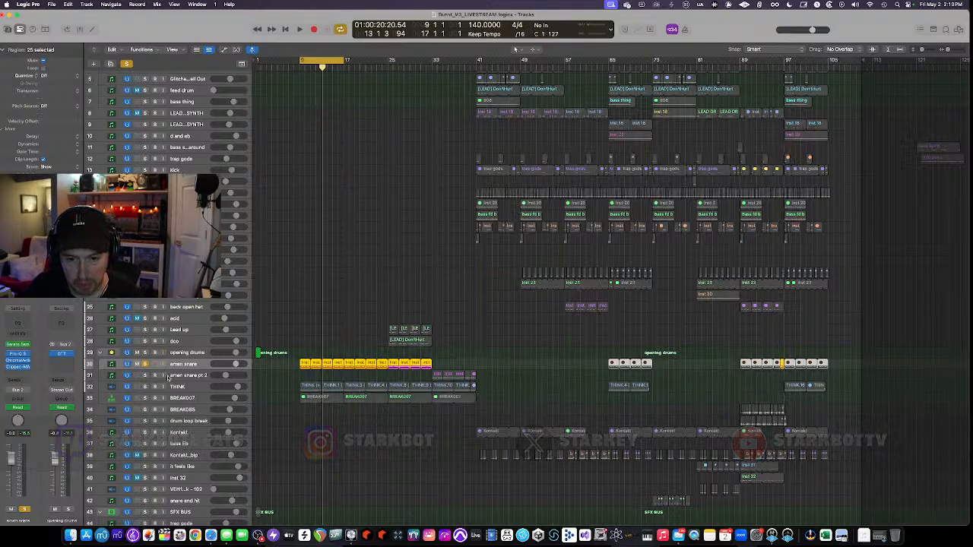
Clear the solo on the amen snare track and solo the THINK track instead.
{"action": "scroll", "coordinate": [143, 365], "scroll_direction": "down", "scroll_amount": 3}
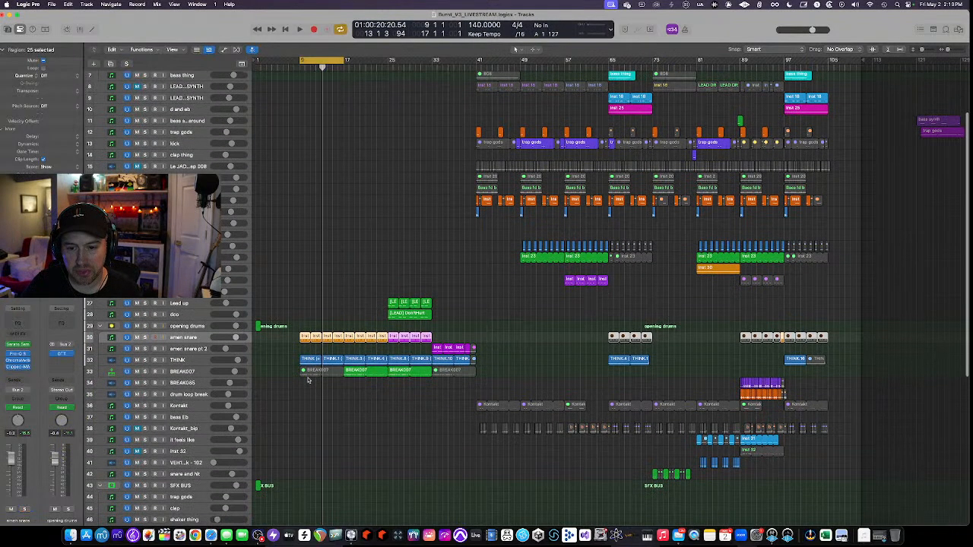
{"action": "left_click", "coordinate": [136, 358]}
{"action": "left_click", "coordinate": [146, 359]}
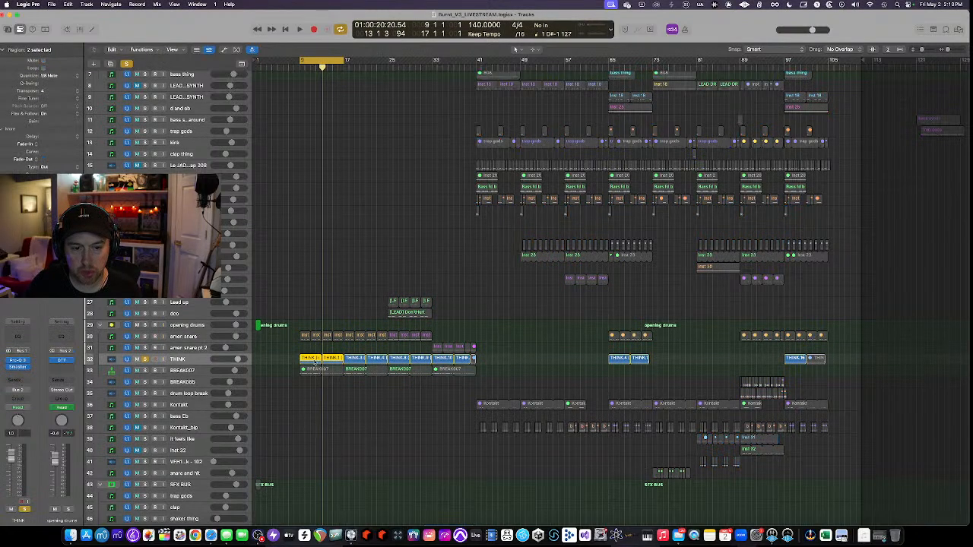
Listen to the soloed THINK break from the start of the cycle at bar 9, stop playback and clear its solo.
{"action": "key", "text": "super+Down"}
{"action": "key", "text": "super+Down"}
{"action": "key", "text": "super+Down"}
{"action": "key", "text": "space"}
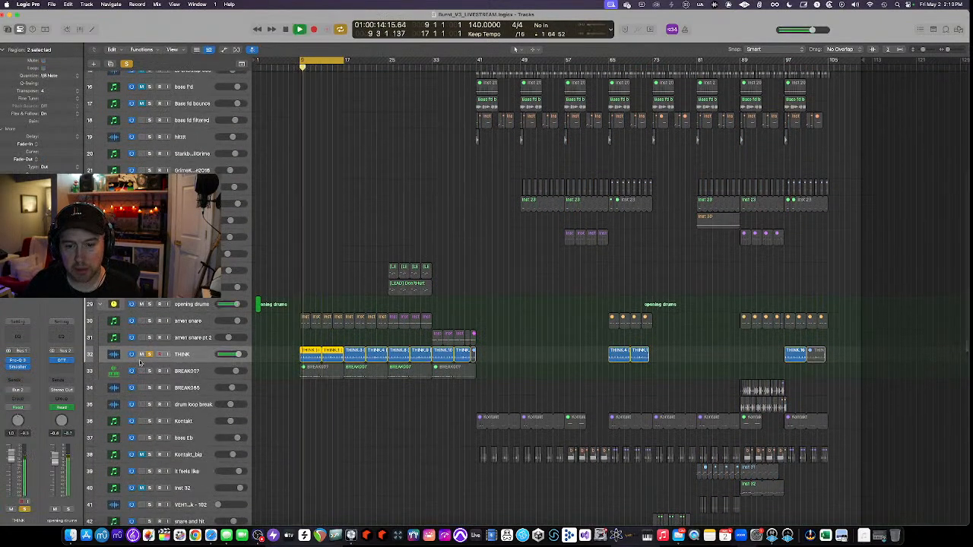
{"action": "key", "text": "space"}
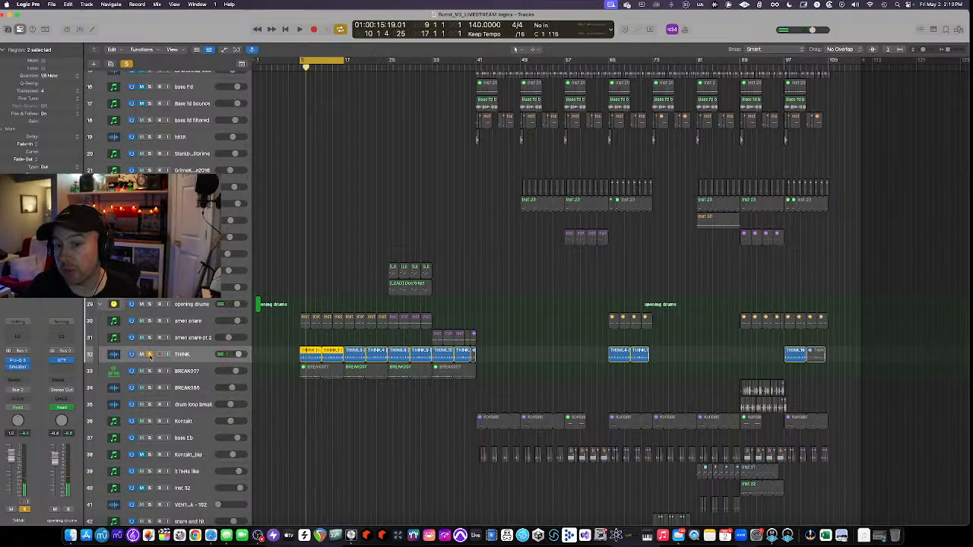
{"action": "left_click", "coordinate": [149, 356]}
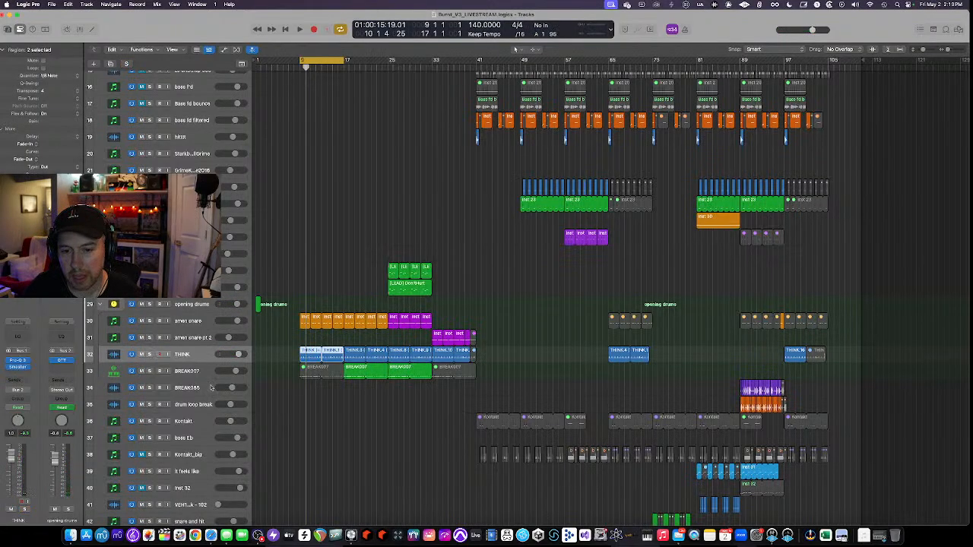
Move the cycle range to bars 17 to 25, solo the BREAK007 track and start playback.
{"action": "left_click_drag", "start_coordinate": [323, 58], "coordinate": [365, 58]}
{"action": "scroll", "coordinate": [303, 332], "scroll_direction": "down", "scroll_amount": 1}
{"action": "left_click", "coordinate": [147, 333]}
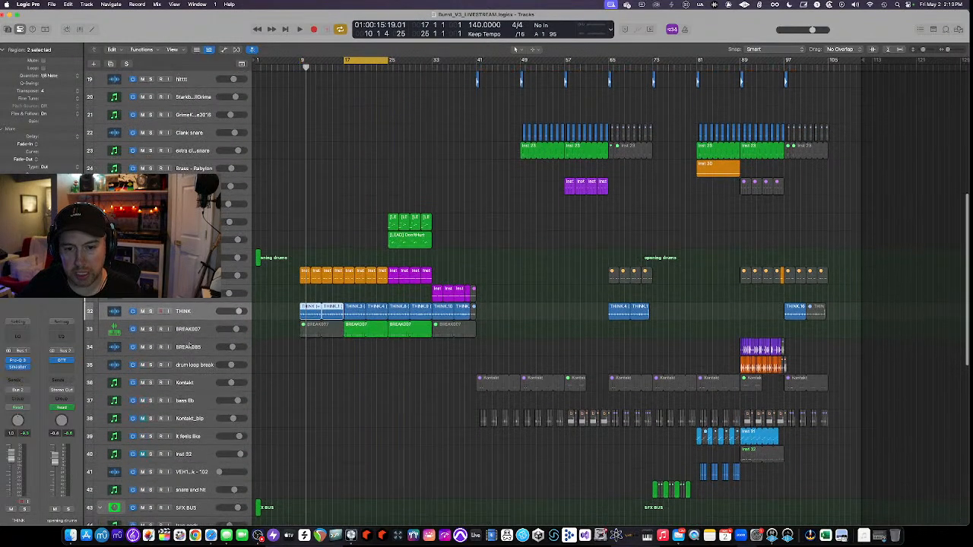
{"action": "left_click", "coordinate": [150, 329]}
{"action": "key", "text": "space"}
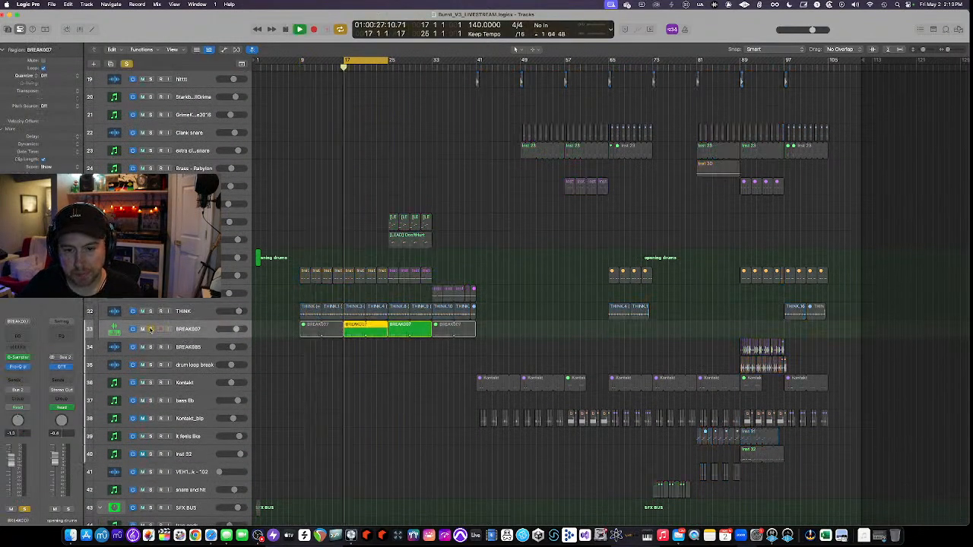
Inspect the BREAK007 track's Quick Sampler slices during a short playback, and close the plug-in window.
{"action": "left_click", "coordinate": [17, 358]}
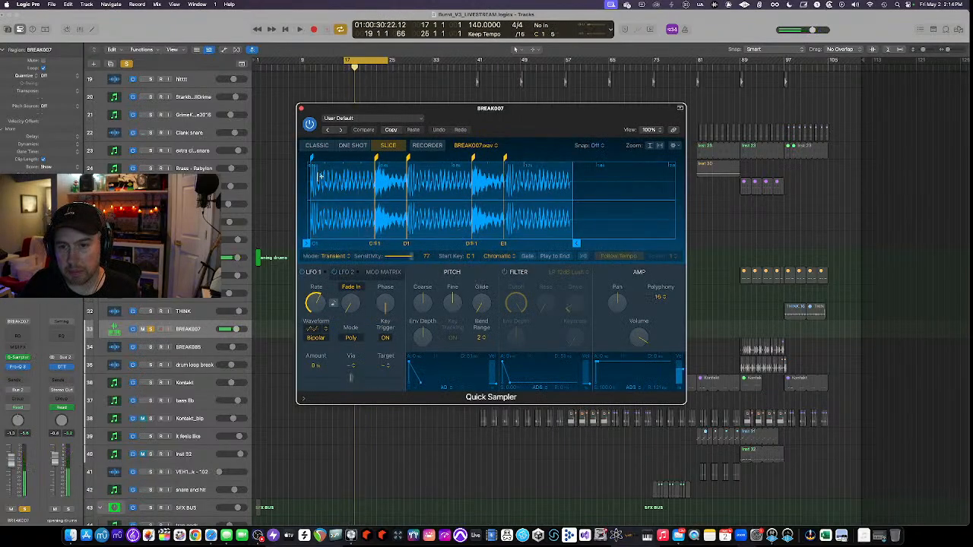
{"action": "key", "text": "space"}
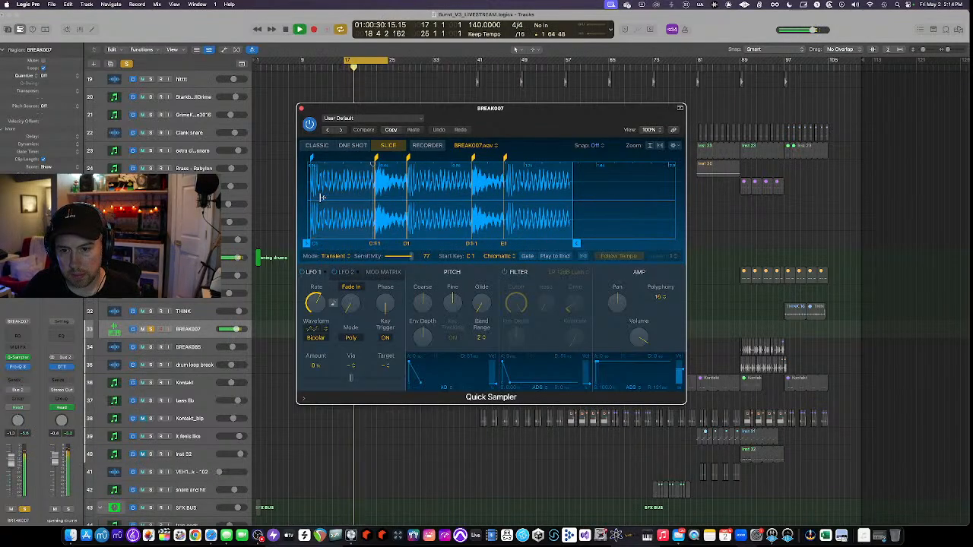
{"action": "key", "text": "space"}
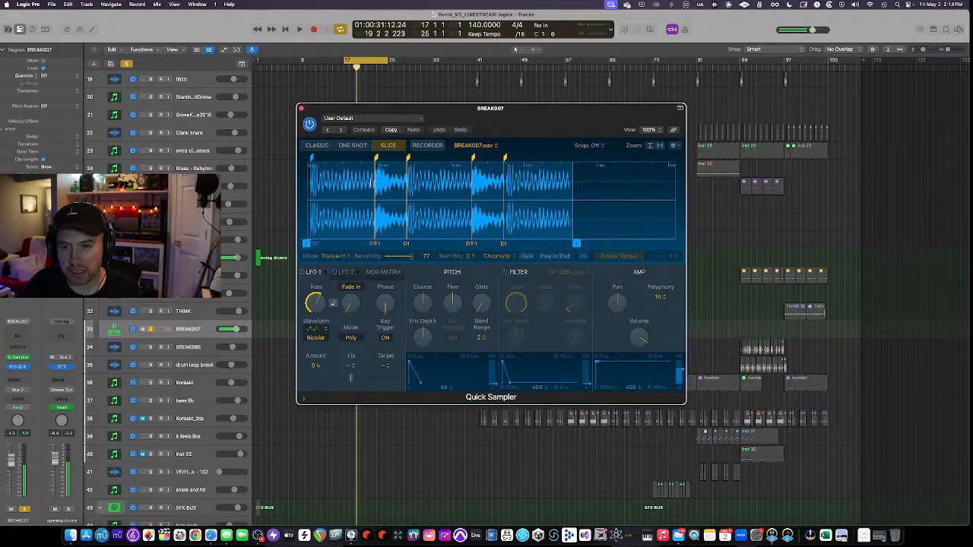
{"action": "left_click", "coordinate": [301, 109]}
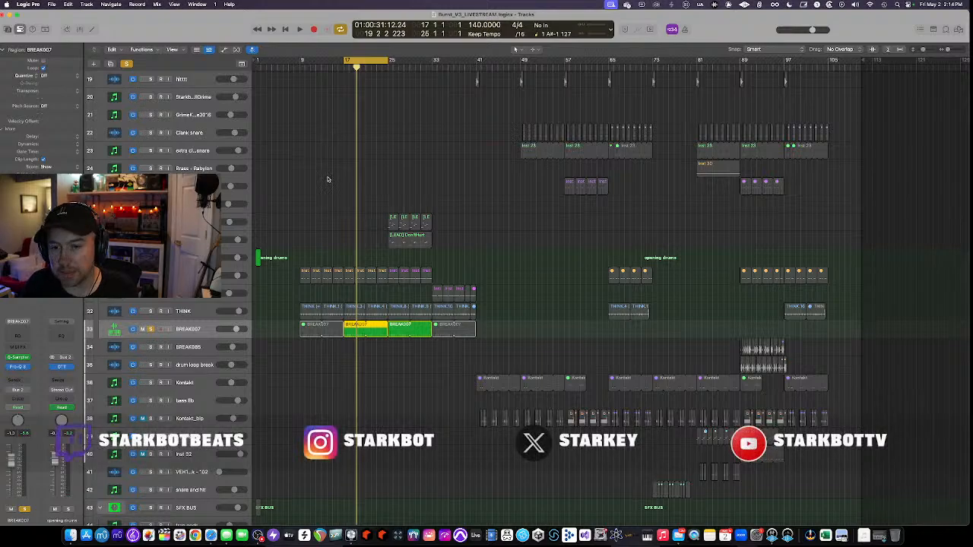
Play the cycle from bar 17 while switching the BREAK007 solo off and on, stop playback and clear the solo.
{"action": "scroll", "coordinate": [328, 181], "scroll_direction": "down", "scroll_amount": 1}
{"action": "key", "text": "space"}
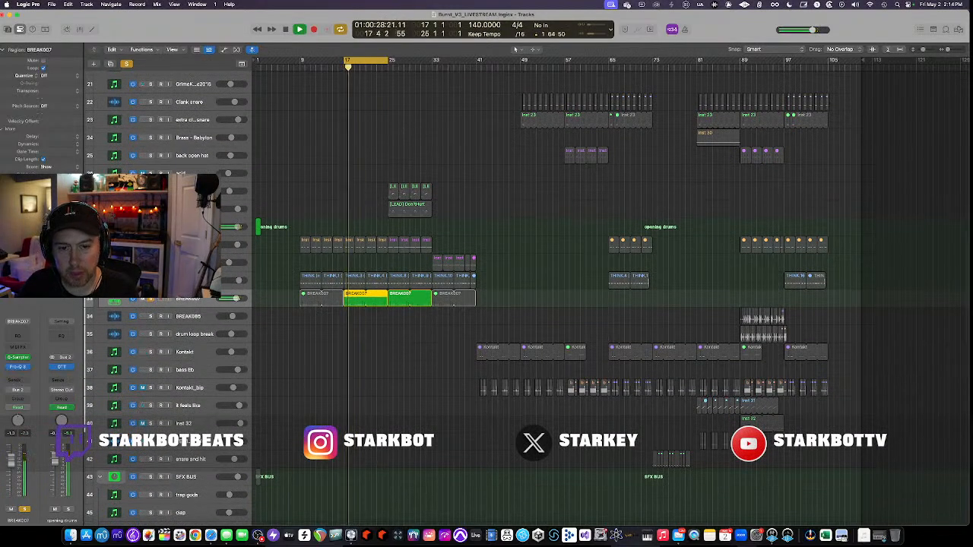
{"action": "key", "text": "ctrl+s"}
{"action": "key", "text": "super+Right"}
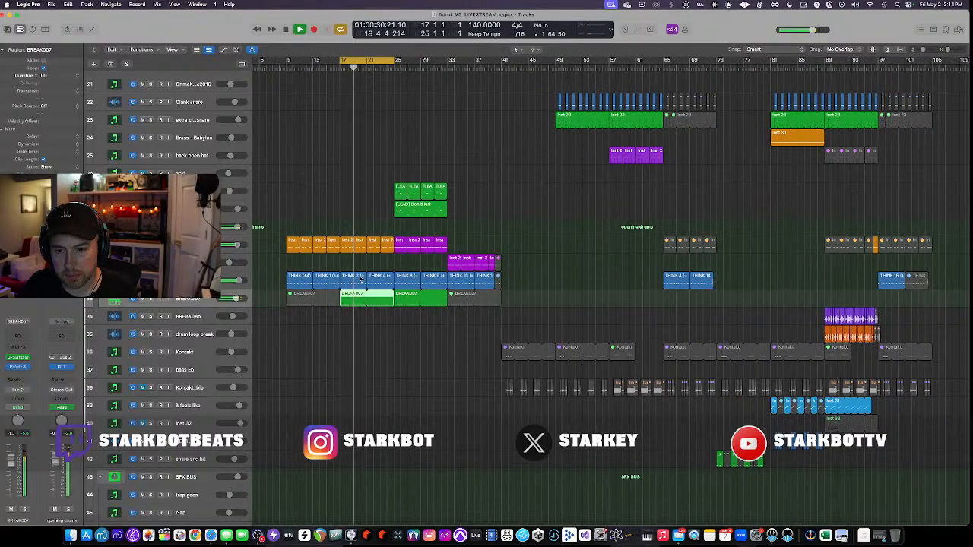
{"action": "key", "text": "ctrl+s"}
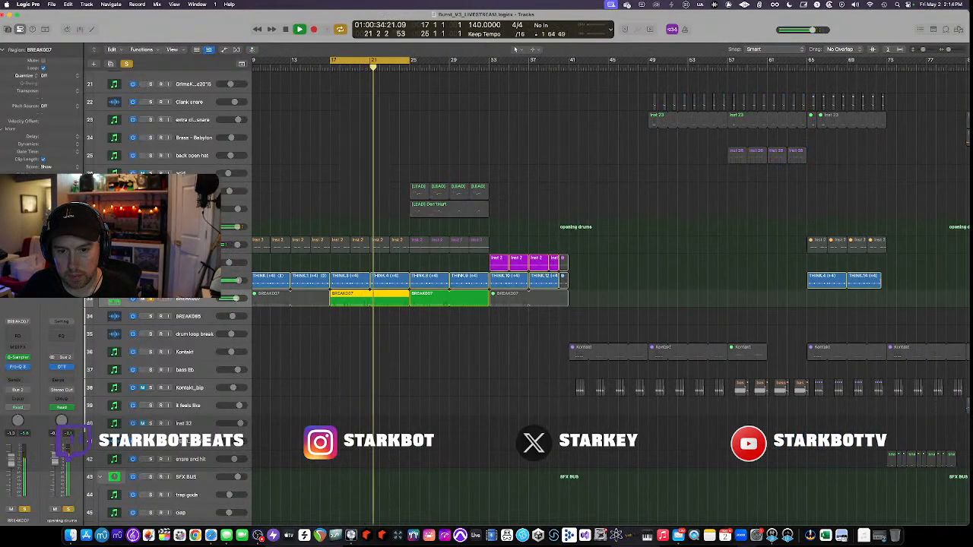
{"action": "key", "text": "space"}
{"action": "key", "text": "ctrl+s"}
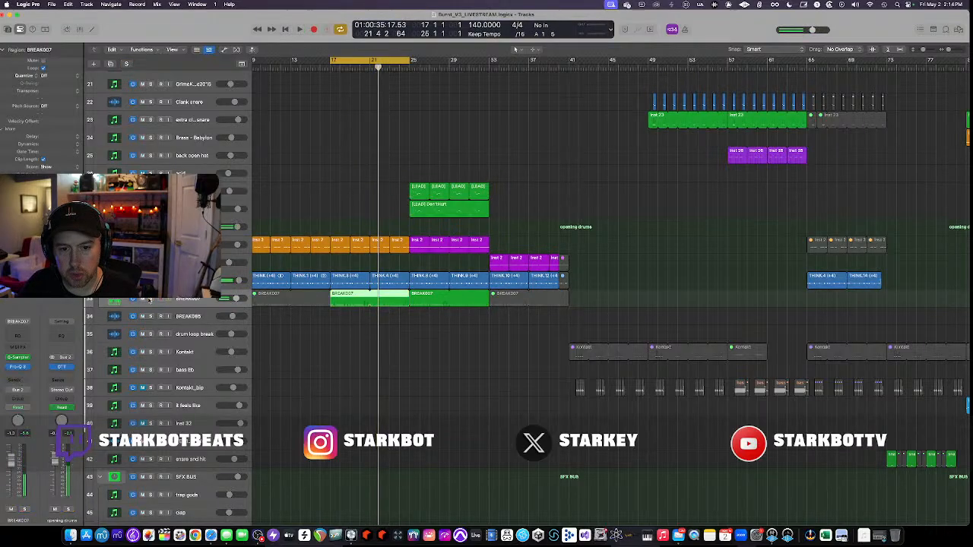
Select the LEAD synth track and open its Serum and Pro-Q 3 plug-ins, moving the windows apart.
{"action": "scroll", "coordinate": [441, 253], "scroll_direction": "up", "scroll_amount": 10}
{"action": "left_click", "coordinate": [188, 80]}
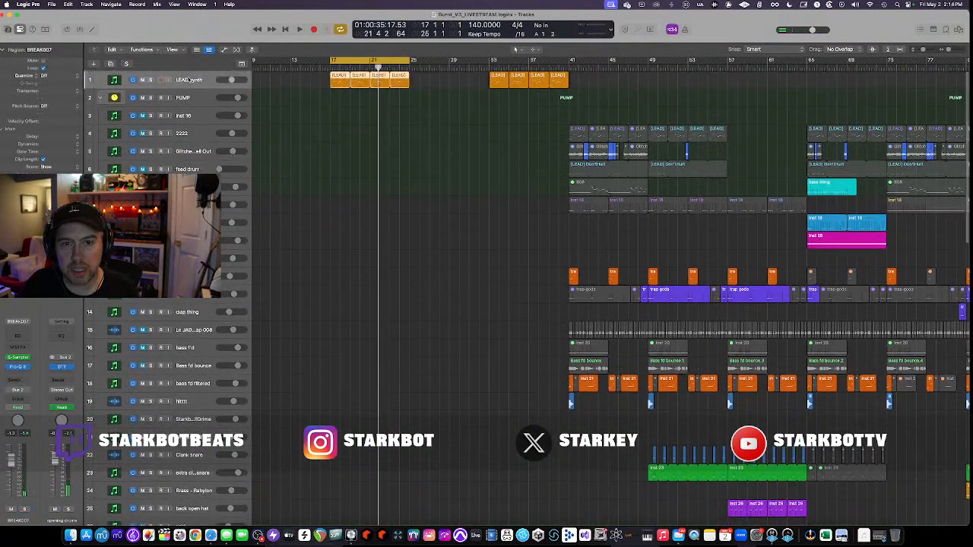
{"action": "left_click", "coordinate": [18, 338]}
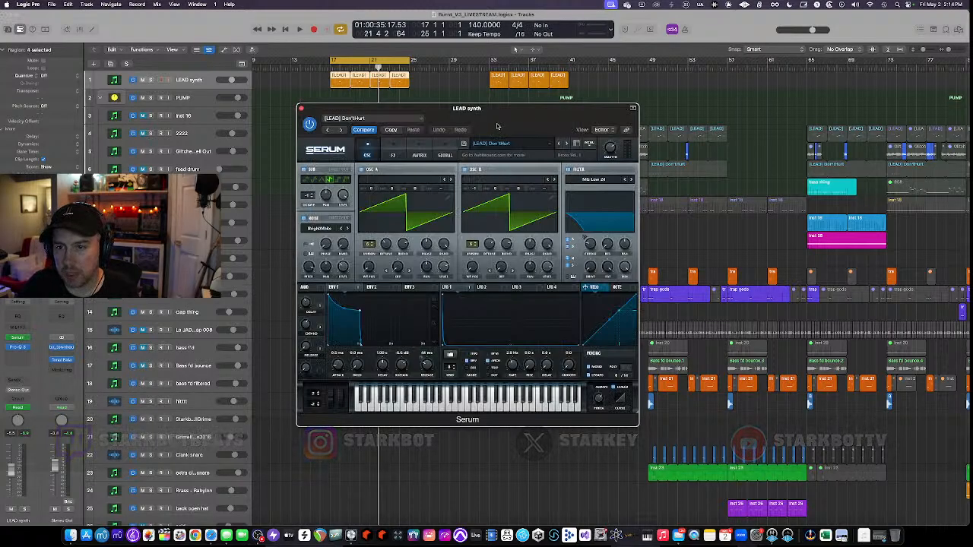
{"action": "left_click_drag", "start_coordinate": [494, 122], "coordinate": [628, 103]}
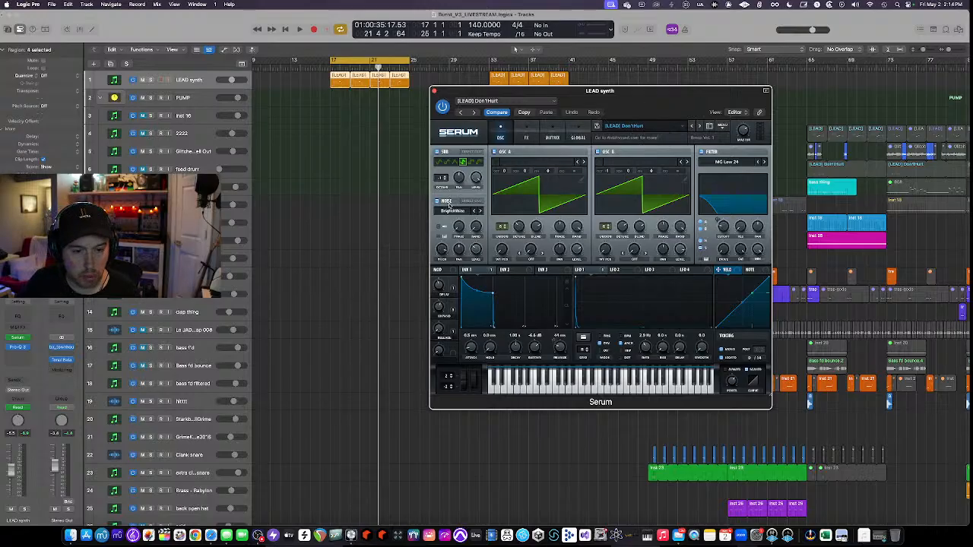
{"action": "left_click", "coordinate": [17, 347]}
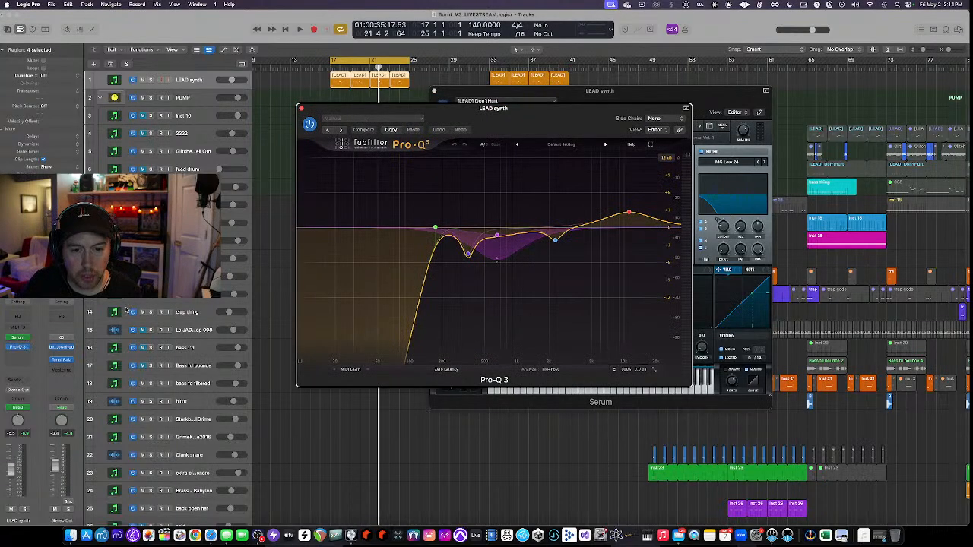
{"action": "left_click_drag", "start_coordinate": [378, 112], "coordinate": [365, 143]}
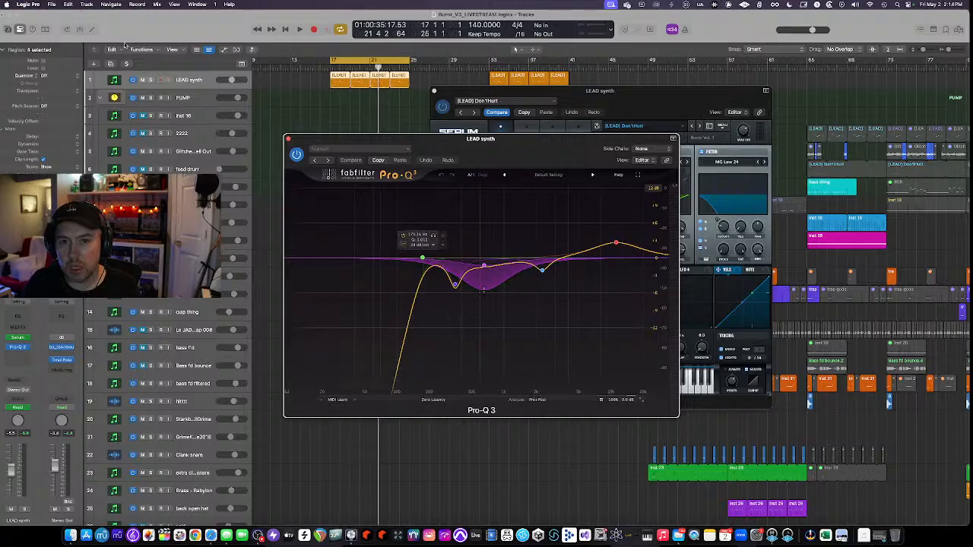
Solo the LEAD synth track and compare its sound with Pro-Q 3 bypassed and re-enabled.
{"action": "left_click", "coordinate": [150, 79]}
{"action": "key", "text": "space"}
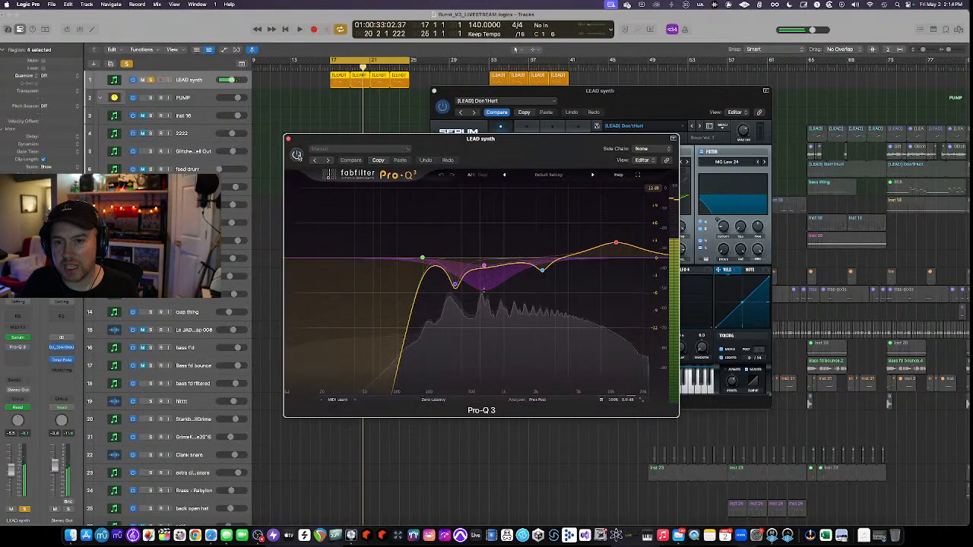
{"action": "left_click", "coordinate": [297, 155]}
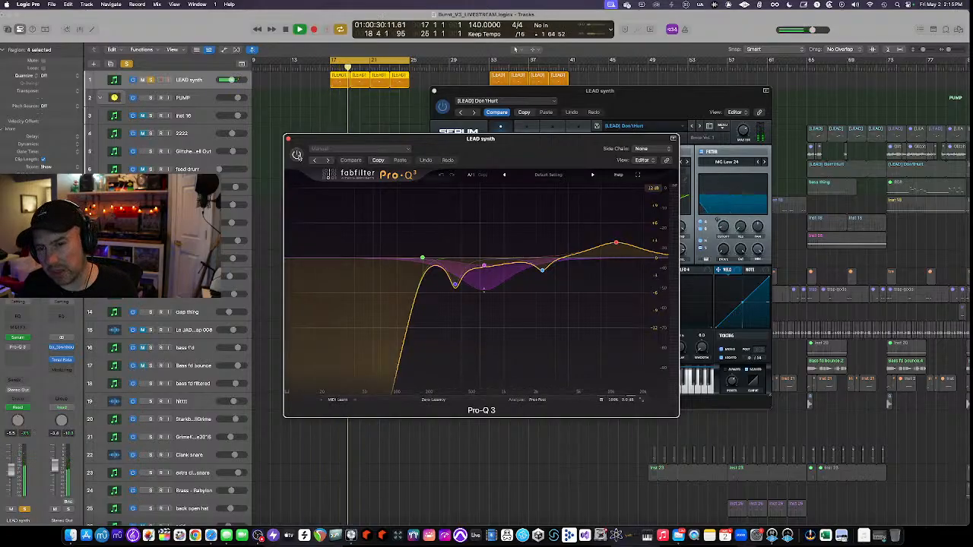
{"action": "left_click", "coordinate": [297, 156]}
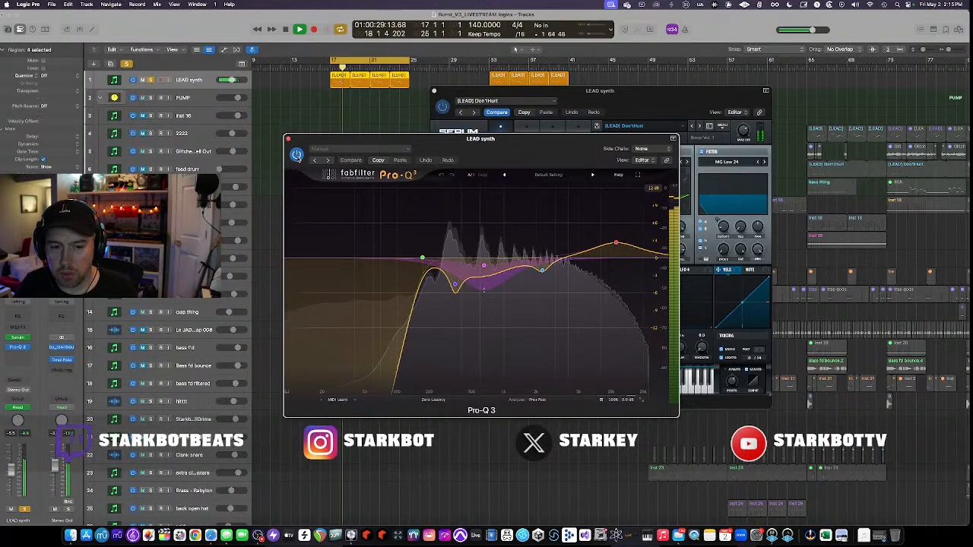
Listen to the LEAD synth with Serum in front, show Serum's effects page, and close both plug-in windows.
{"action": "left_click", "coordinate": [768, 191]}
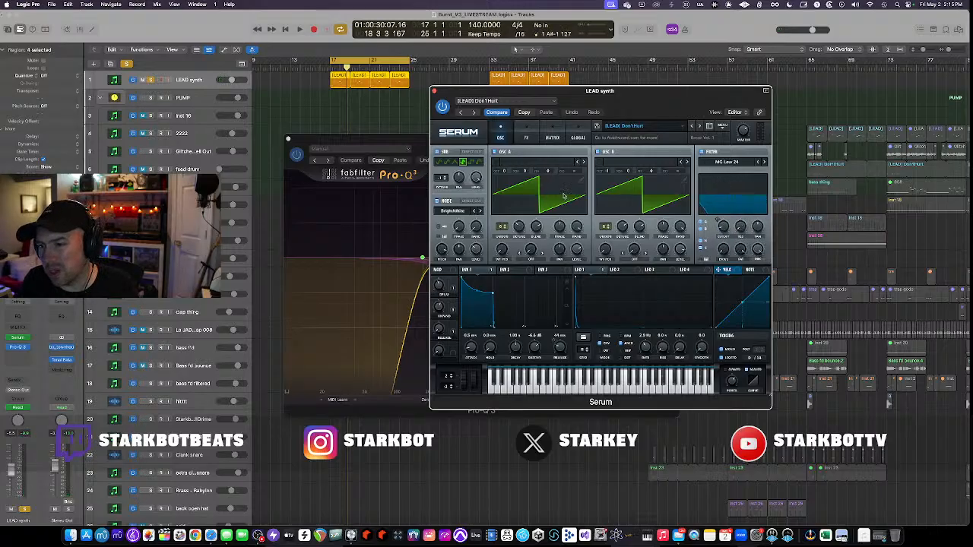
{"action": "key", "text": "space"}
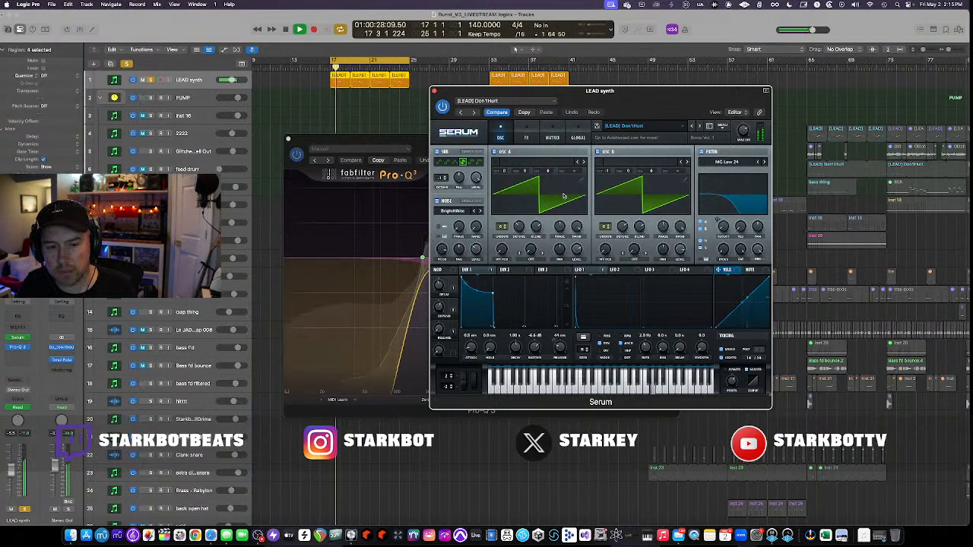
{"action": "left_click", "coordinate": [526, 136]}
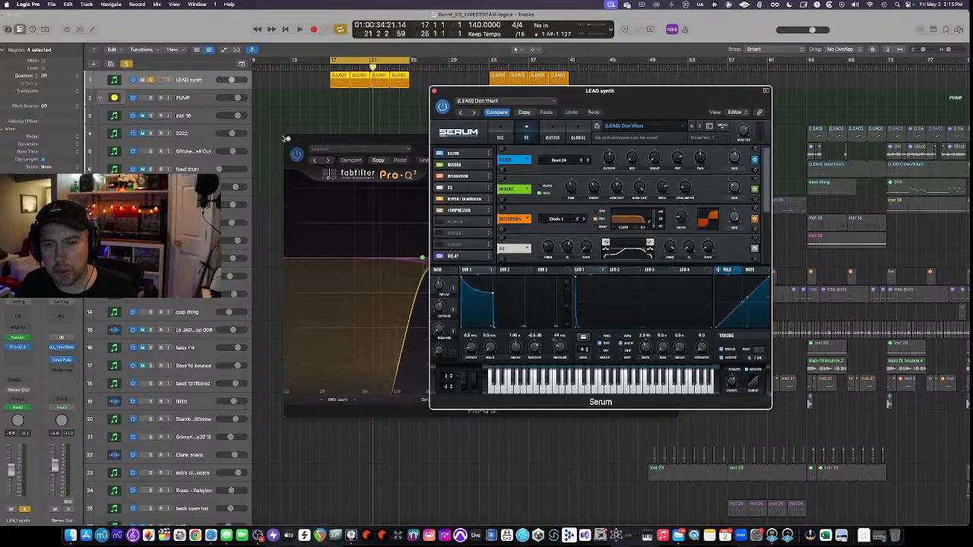
{"action": "left_click", "coordinate": [288, 142]}
{"action": "left_click", "coordinate": [287, 143]}
{"action": "left_click", "coordinate": [435, 91]}
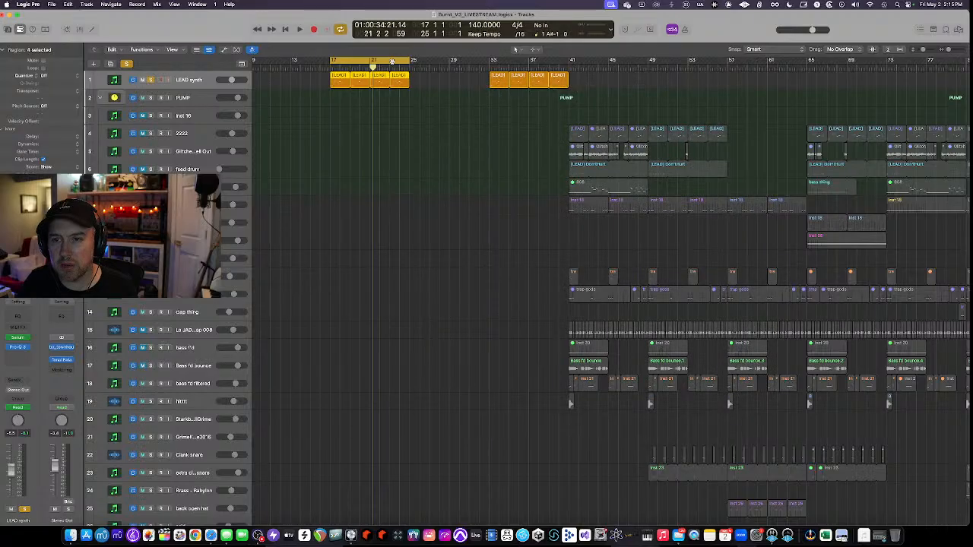
Turn off the cycle, clear the LEAD synth solo and listen to the full mix from around bar 25.
{"action": "key", "text": "space"}
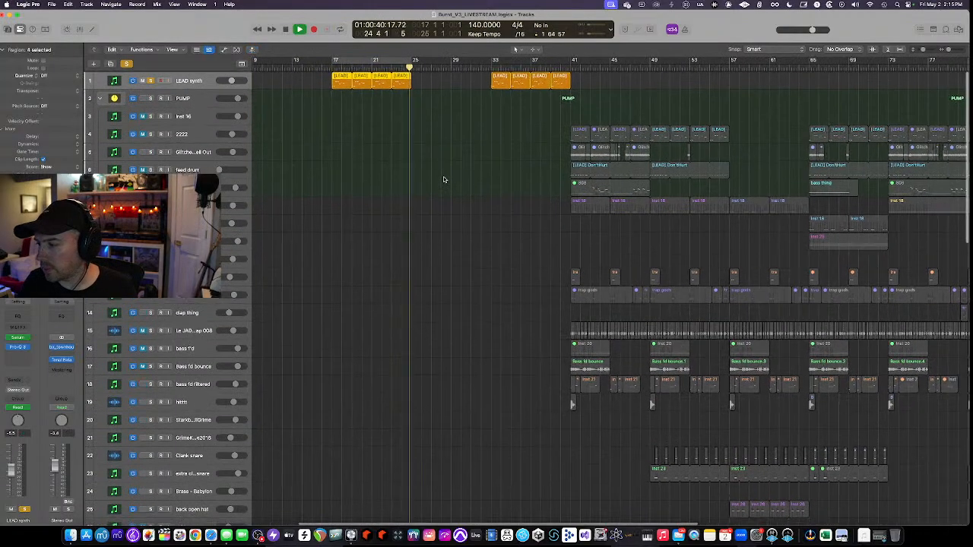
{"action": "scroll", "coordinate": [445, 180], "scroll_direction": "down", "scroll_amount": 2}
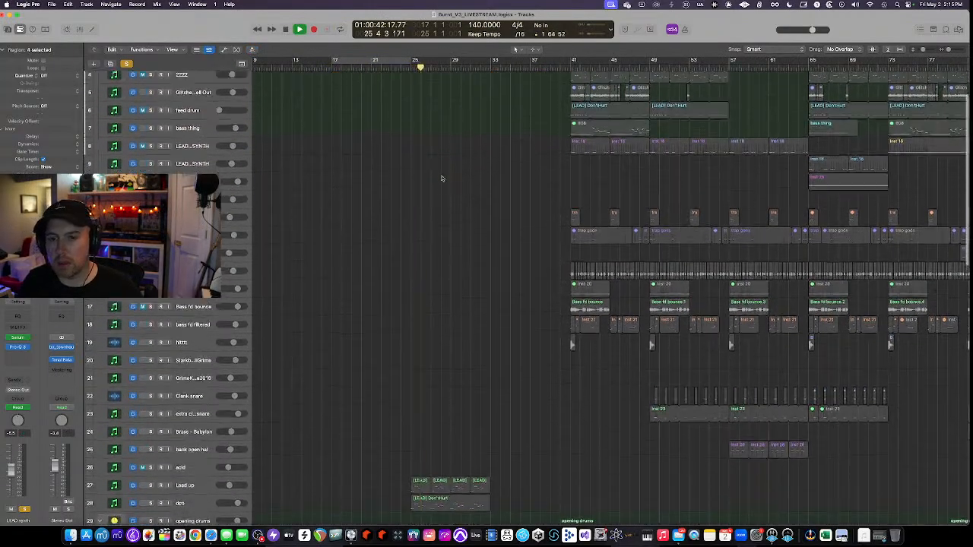
{"action": "scroll", "coordinate": [296, 133], "scroll_direction": "up", "scroll_amount": 2}
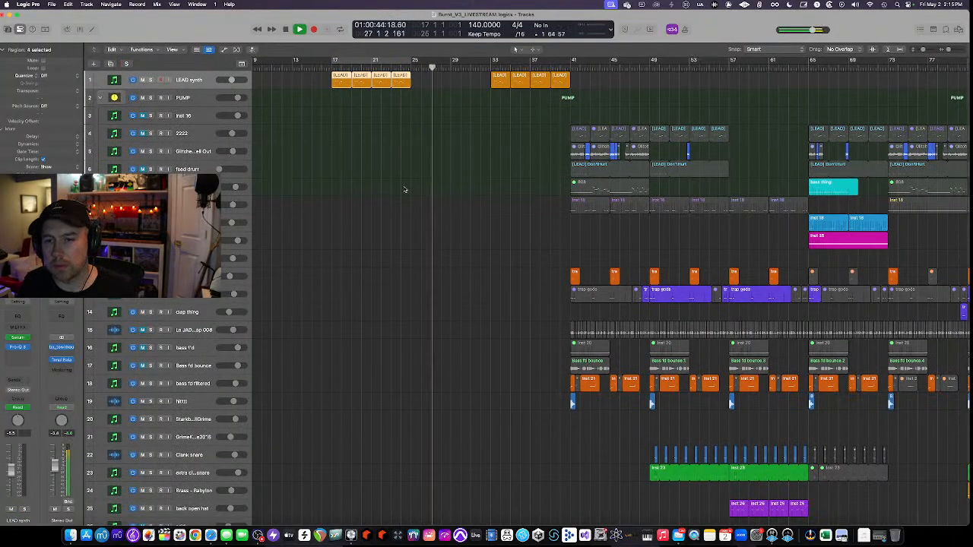
{"action": "scroll", "coordinate": [404, 188], "scroll_direction": "down", "scroll_amount": 3}
{"action": "scroll", "coordinate": [404, 188], "scroll_direction": "down", "scroll_amount": 2}
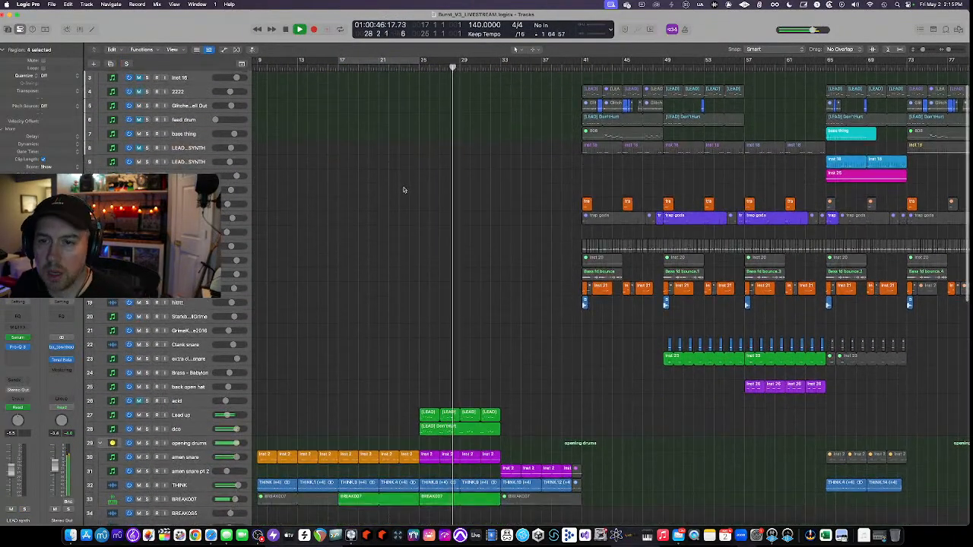
{"action": "key", "text": "space"}
Set the cycle range to bars 25 to 33.
{"action": "left_click_drag", "start_coordinate": [422, 60], "coordinate": [503, 60]}
{"action": "scroll", "coordinate": [329, 323], "scroll_direction": "down", "scroll_amount": 3}
{"action": "scroll", "coordinate": [329, 323], "scroll_direction": "up", "scroll_amount": 3}
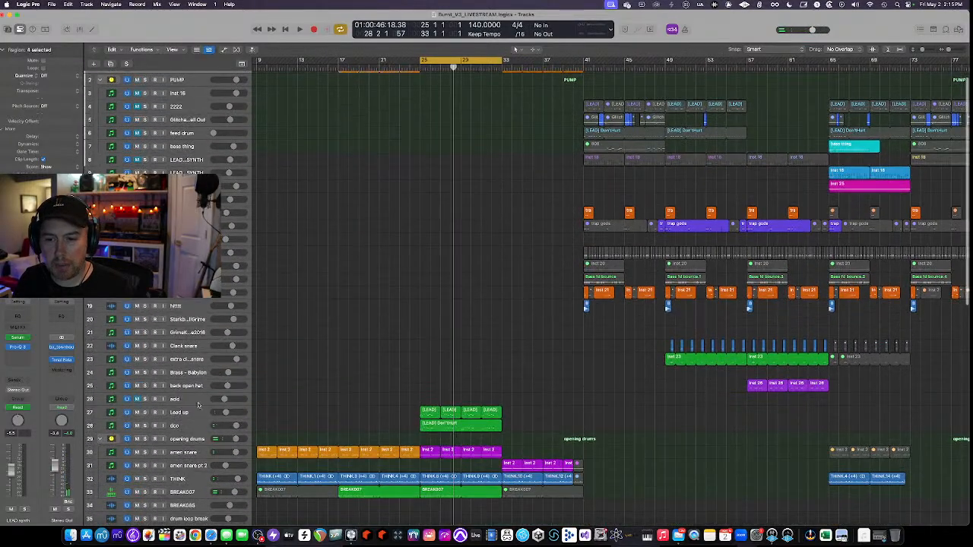
Solo the Lead up track, listen to it briefly and open its Serum plug-in beside the regions.
{"action": "left_click", "coordinate": [194, 413]}
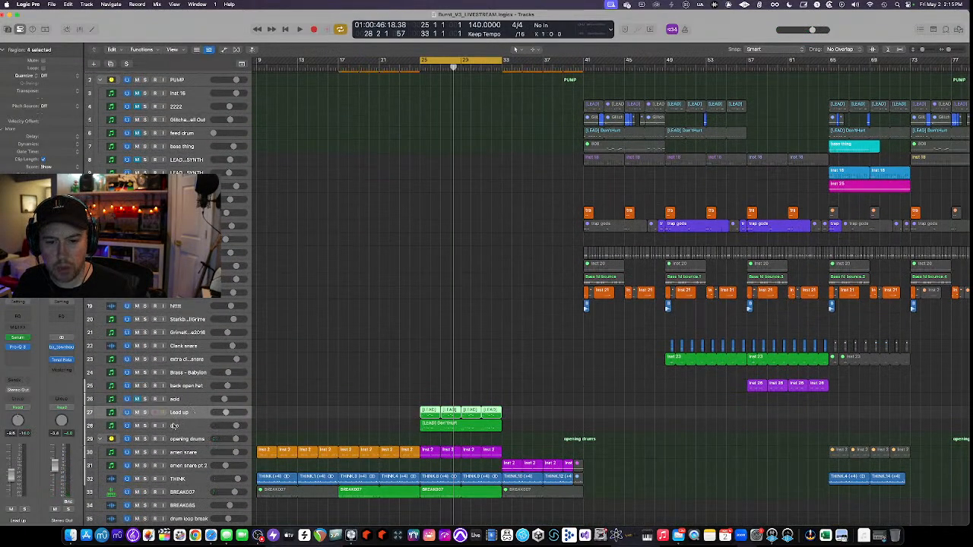
{"action": "key", "text": "s"}
{"action": "key", "text": "space"}
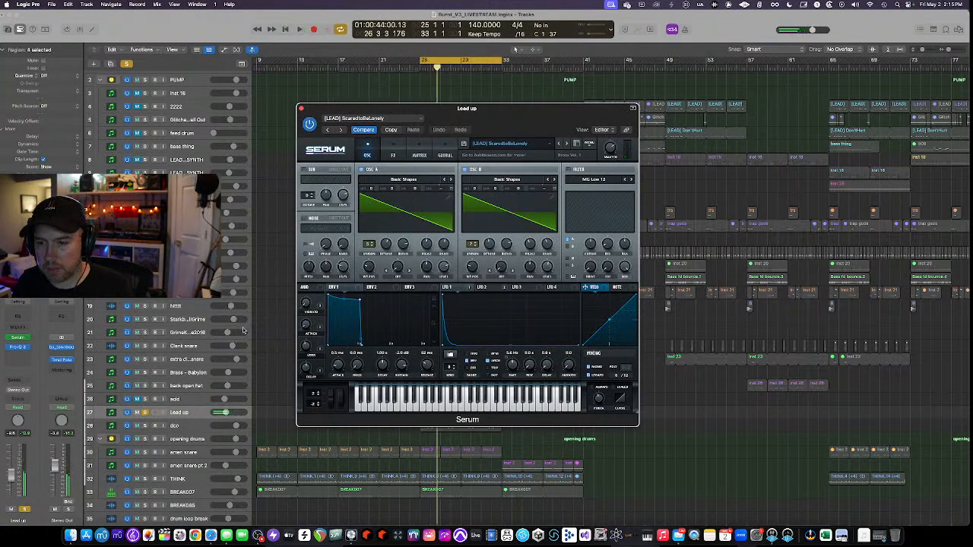
{"action": "left_click_drag", "start_coordinate": [389, 108], "coordinate": [574, 67]}
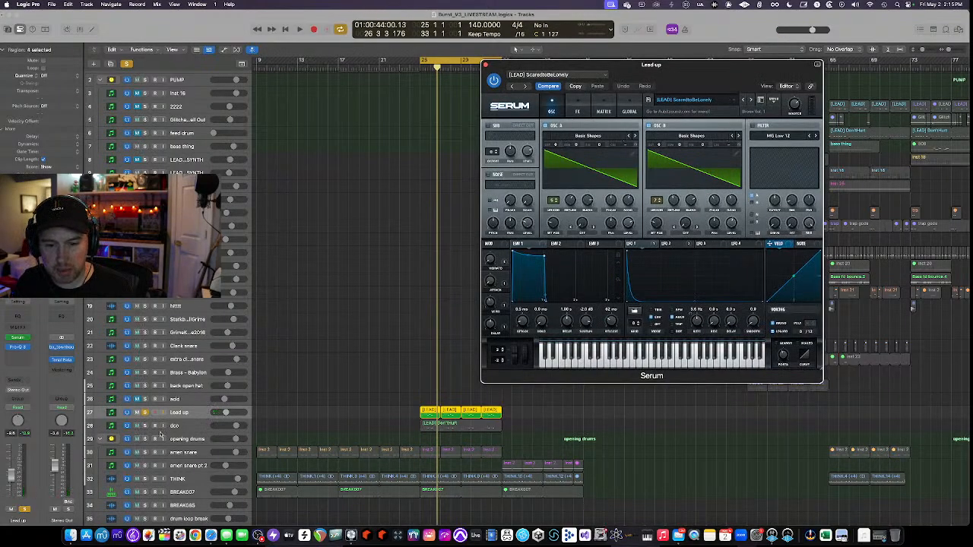
Solo the dco track alongside Lead up, open its ReDominator1x synth beside Serum and start playback.
{"action": "left_click", "coordinate": [146, 427]}
{"action": "left_click", "coordinate": [175, 427]}
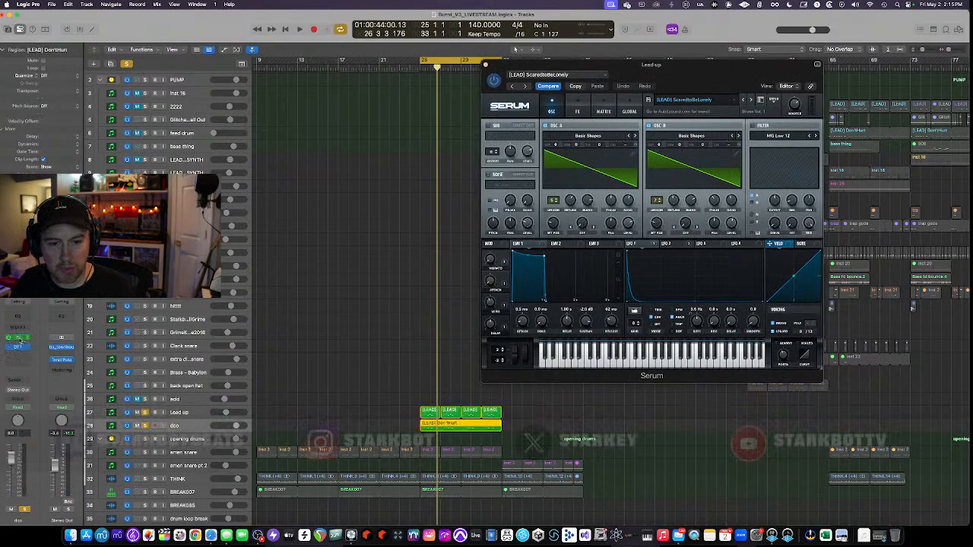
{"action": "left_click", "coordinate": [19, 338]}
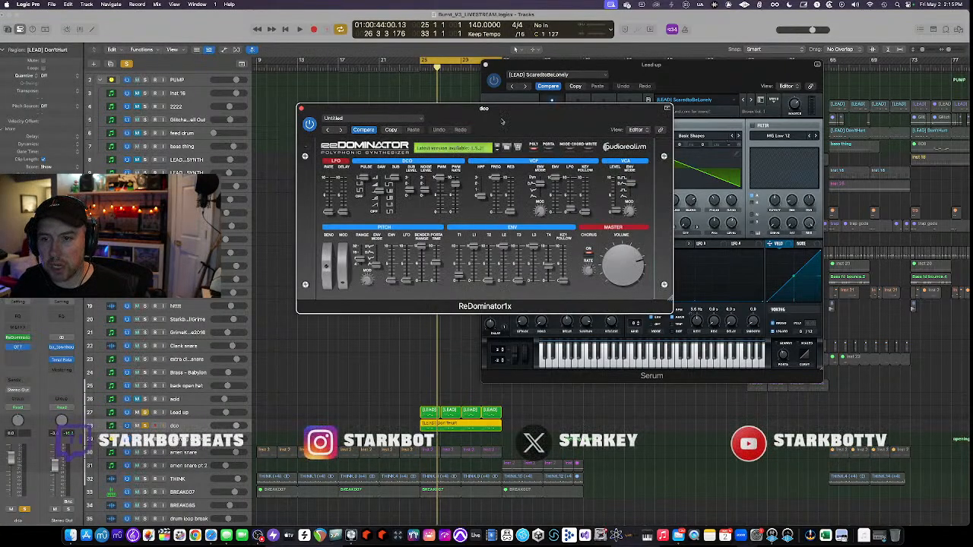
{"action": "left_click_drag", "start_coordinate": [521, 107], "coordinate": [315, 112]}
{"action": "key", "text": "space"}
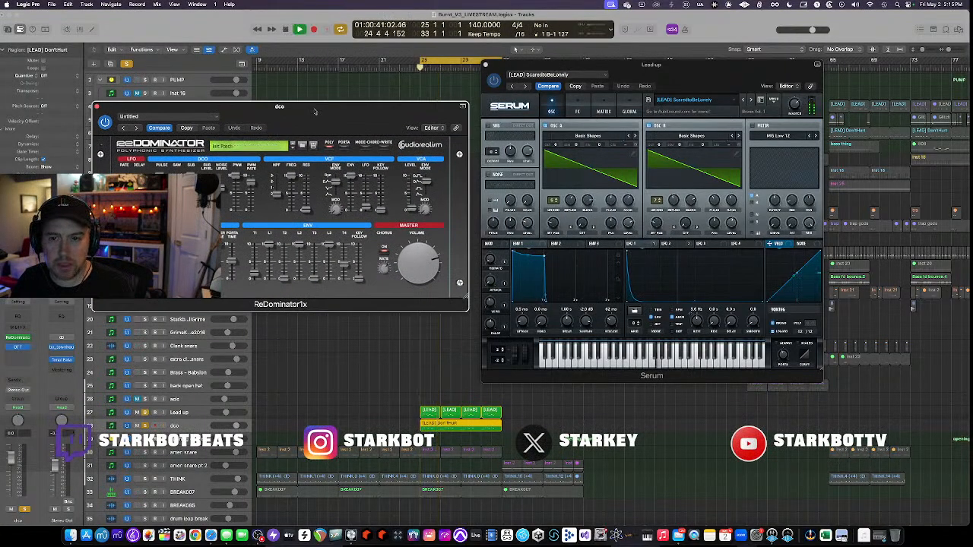
Clear the Lead up solo to hear dco alone, inspect its OTT compressor, stop playback and close OTT.
{"action": "left_click", "coordinate": [144, 413]}
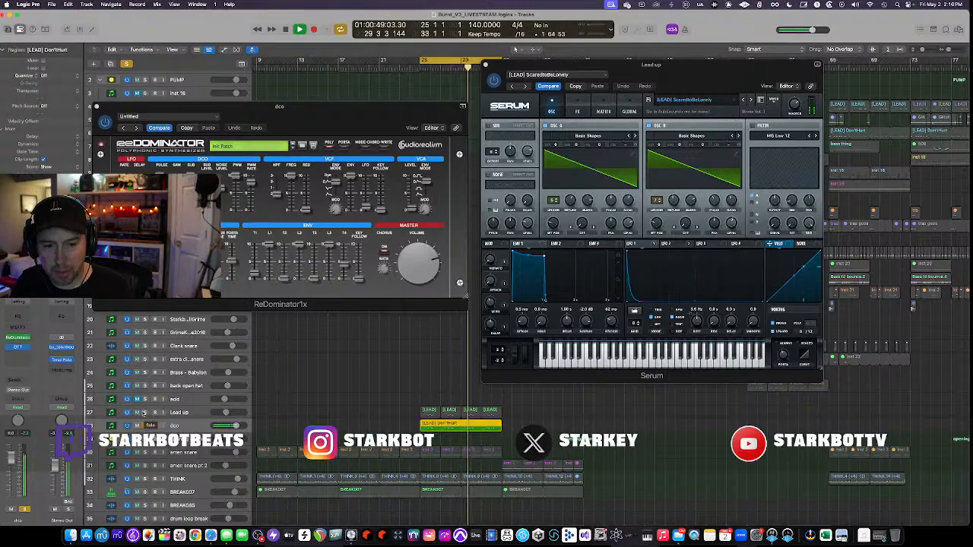
{"action": "left_click", "coordinate": [20, 348]}
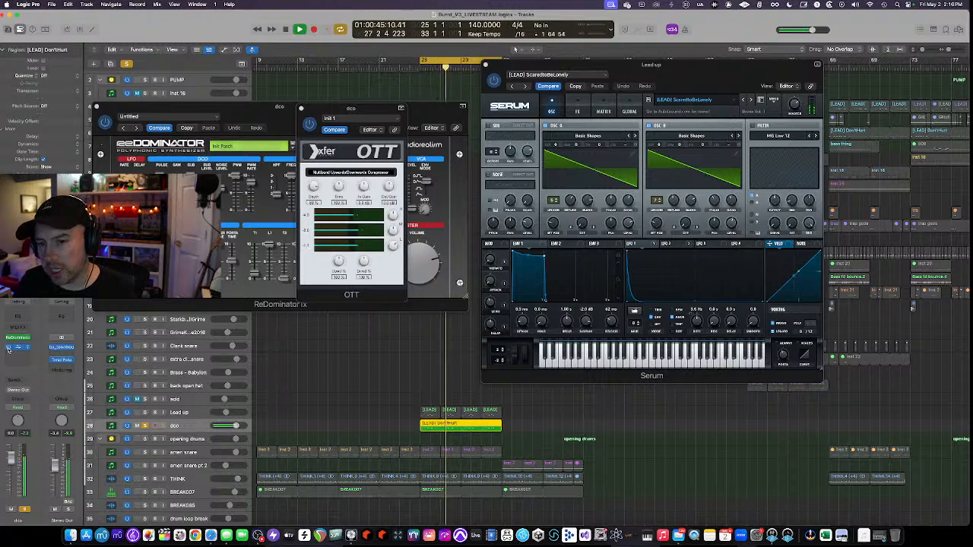
{"action": "key", "text": "space"}
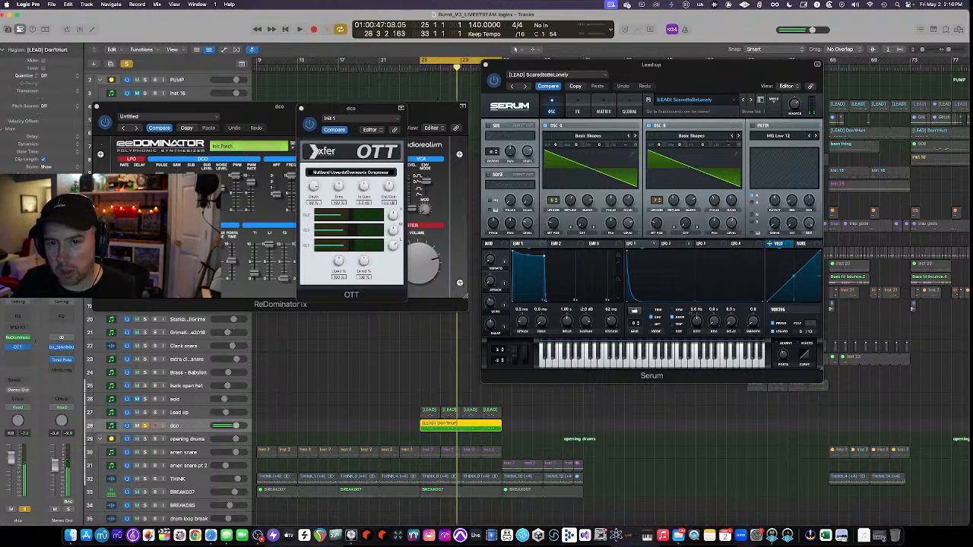
{"action": "left_click", "coordinate": [301, 109]}
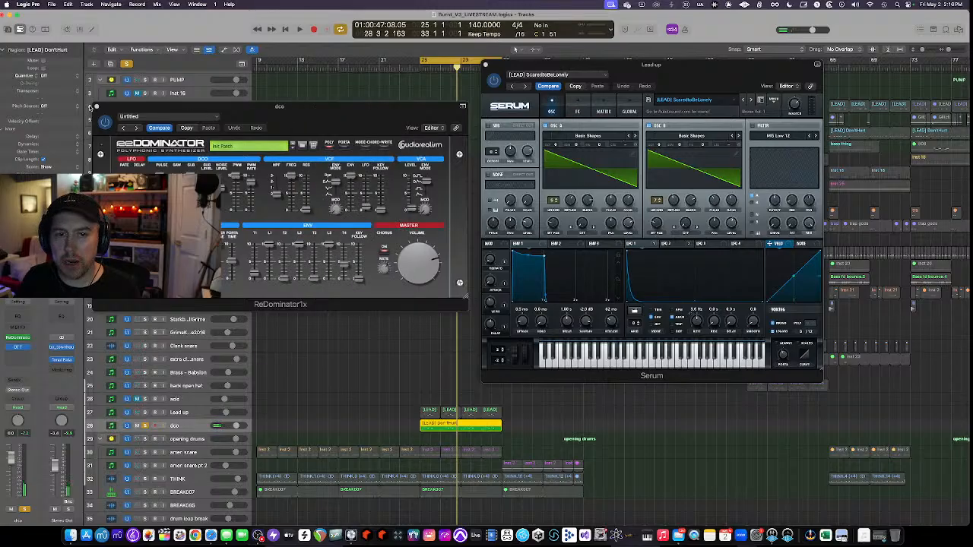
Close the ReDominator1x and Serum windows, and turn off both the cycle range and the dco solo.
{"action": "left_click", "coordinate": [97, 107]}
{"action": "left_click", "coordinate": [485, 65]}
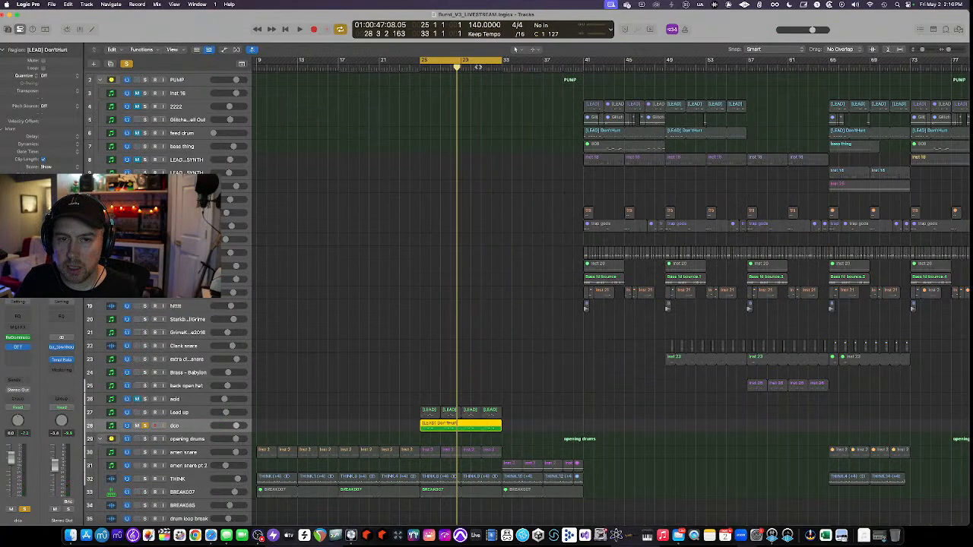
{"action": "left_click", "coordinate": [460, 63]}
{"action": "key", "text": "super+Up"}
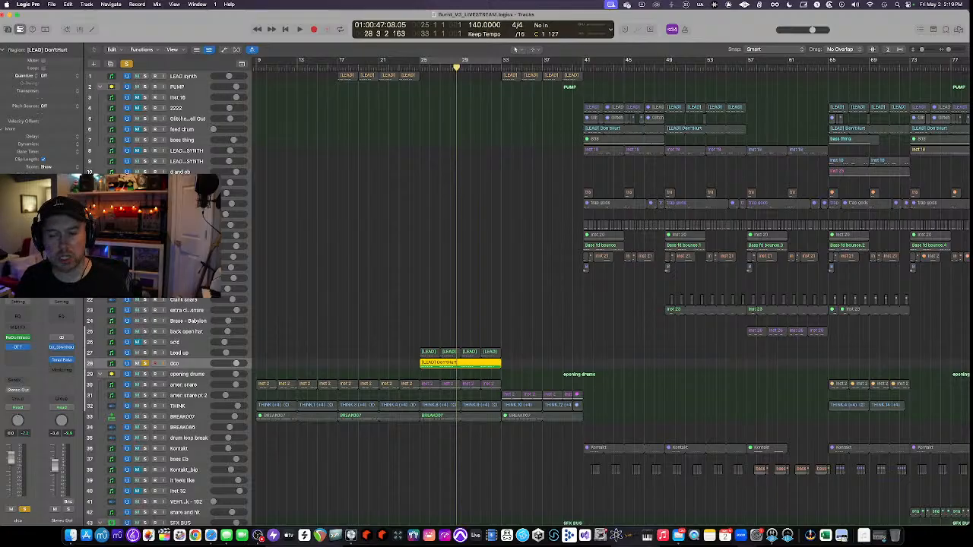
{"action": "left_click", "coordinate": [145, 364]}
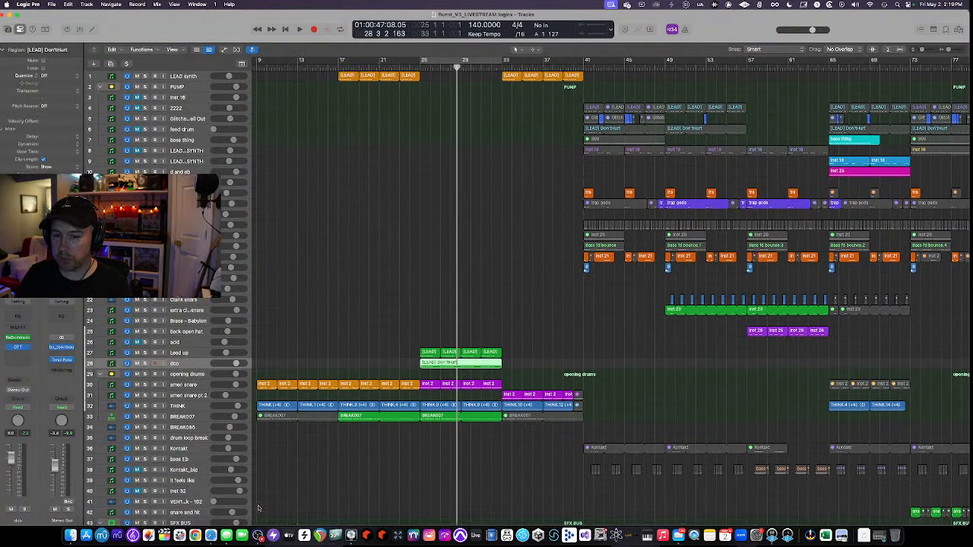
Switch to Safari to view the Vacuum State track list on Bandcamp, and return to the Logic Pro project.
{"action": "right_click", "coordinate": [213, 536]}
{"action": "left_click", "coordinate": [212, 537]}
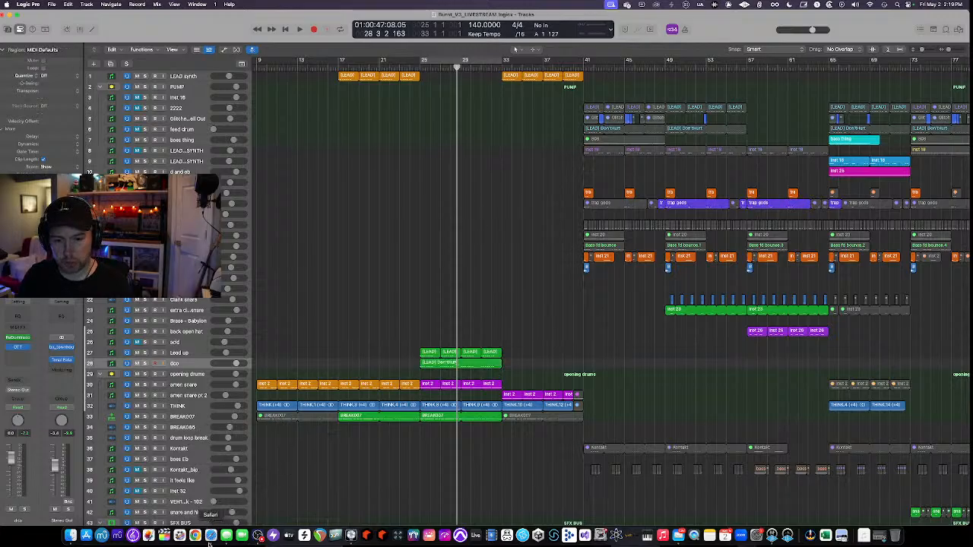
{"action": "left_click", "coordinate": [211, 535]}
{"action": "left_click", "coordinate": [418, 43]}
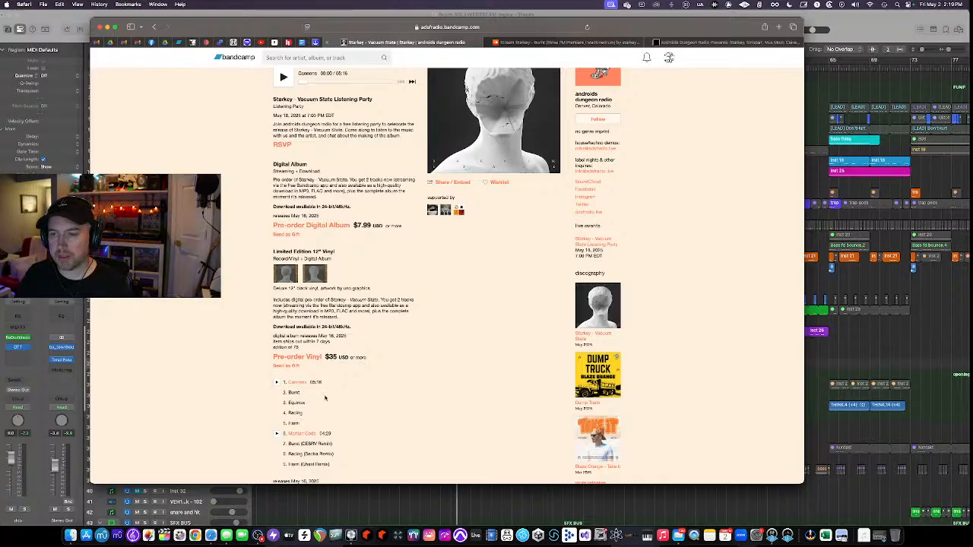
{"action": "left_click", "coordinate": [864, 22]}
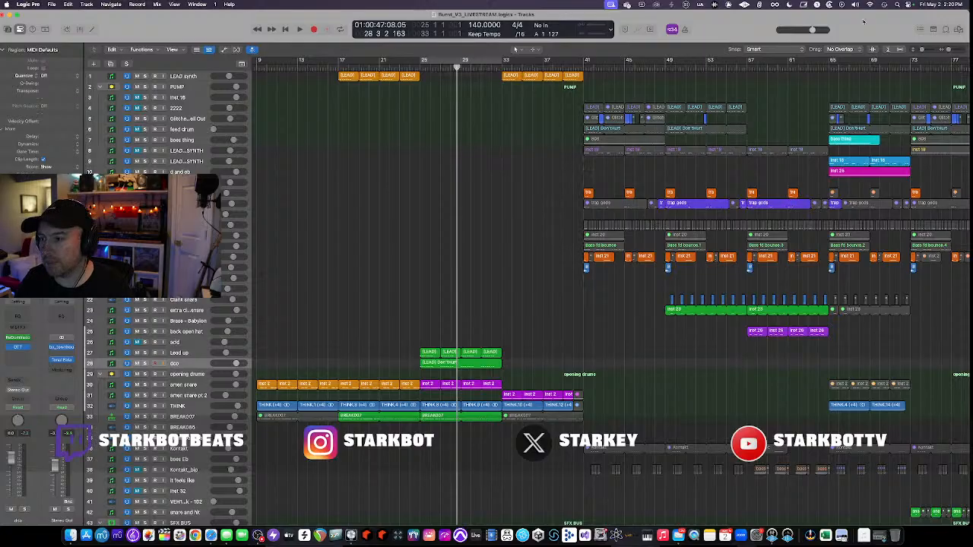
Move the playhead to bar 25, at the start of the Lead up and dco regions.
{"action": "scroll", "coordinate": [452, 206], "scroll_direction": "down", "scroll_amount": 4}
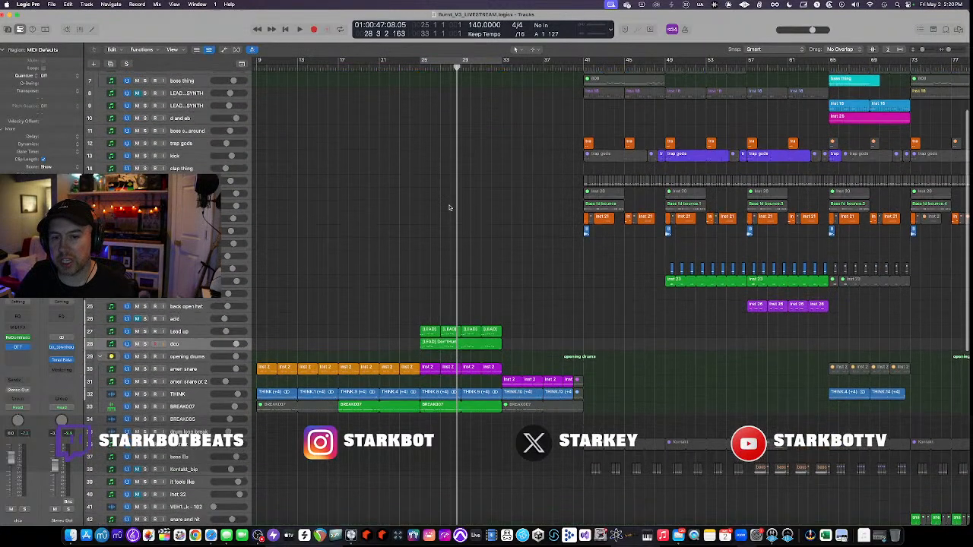
{"action": "left_click", "coordinate": [420, 67]}
{"action": "key", "text": "super+Down"}
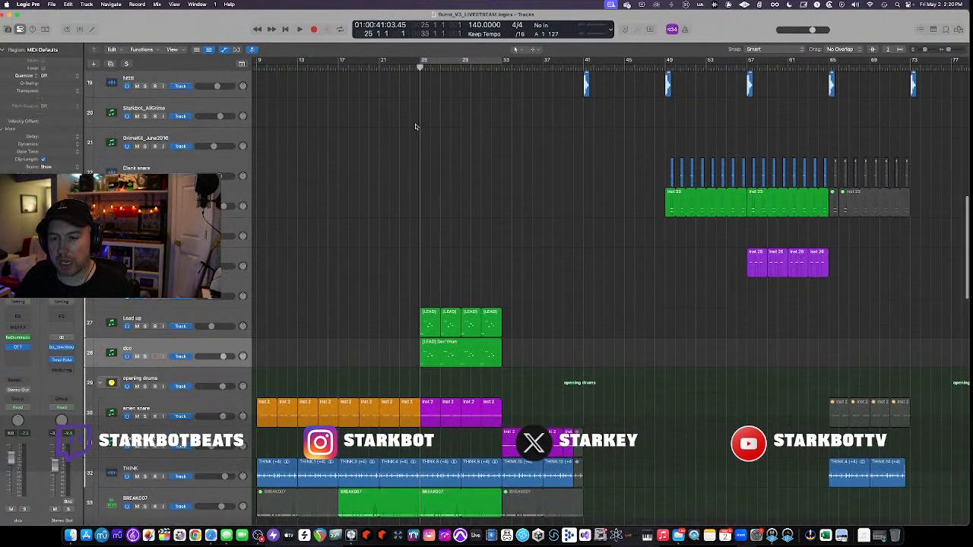
{"action": "key", "text": "super+Up"}
{"action": "key", "text": "super+Right"}
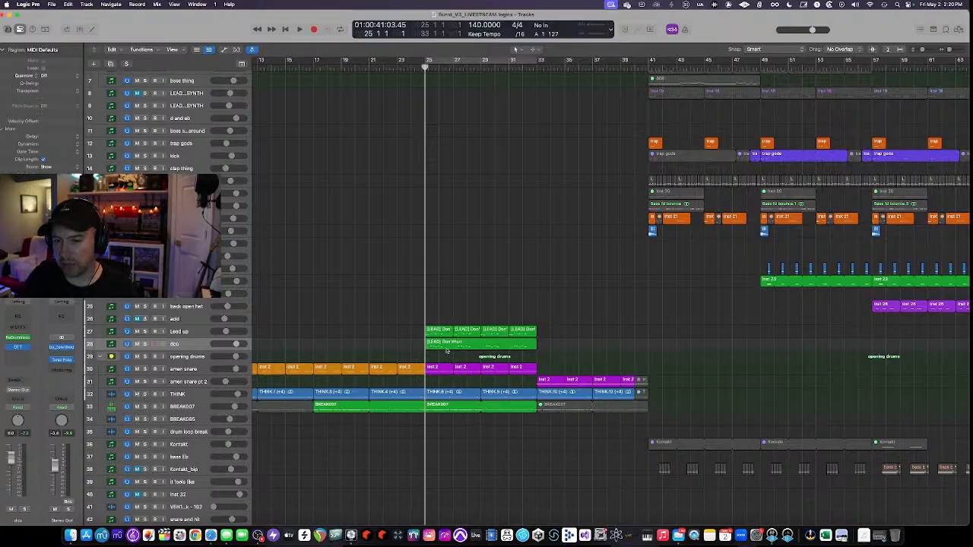
Open the All Files browser at its bookmarked locations and search for "lead".
{"action": "left_click", "coordinate": [959, 30]}
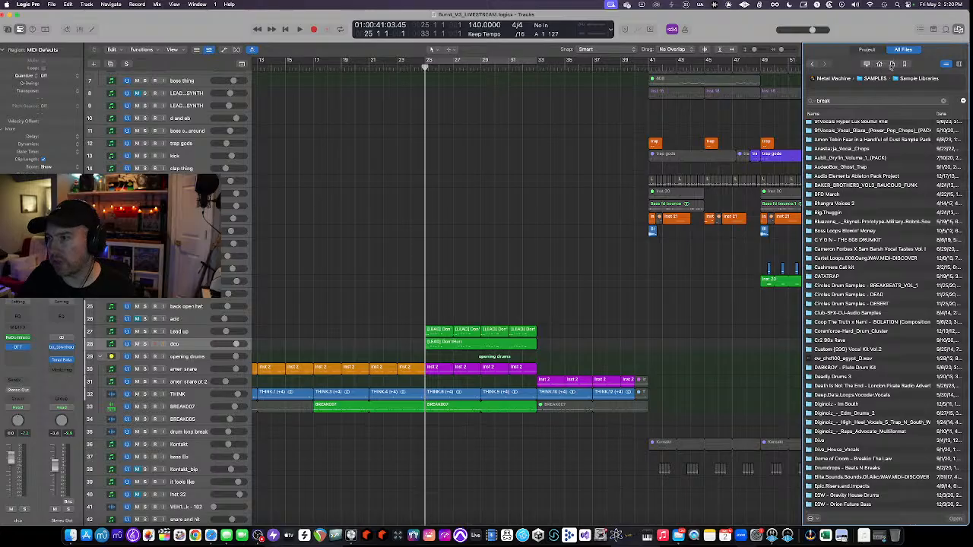
{"action": "left_click", "coordinate": [904, 63]}
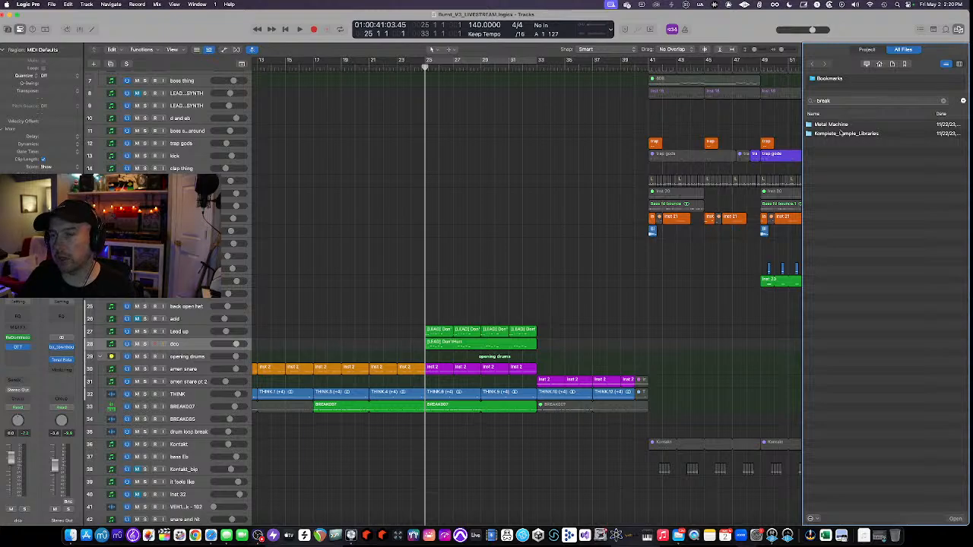
{"action": "left_click", "coordinate": [839, 101]}
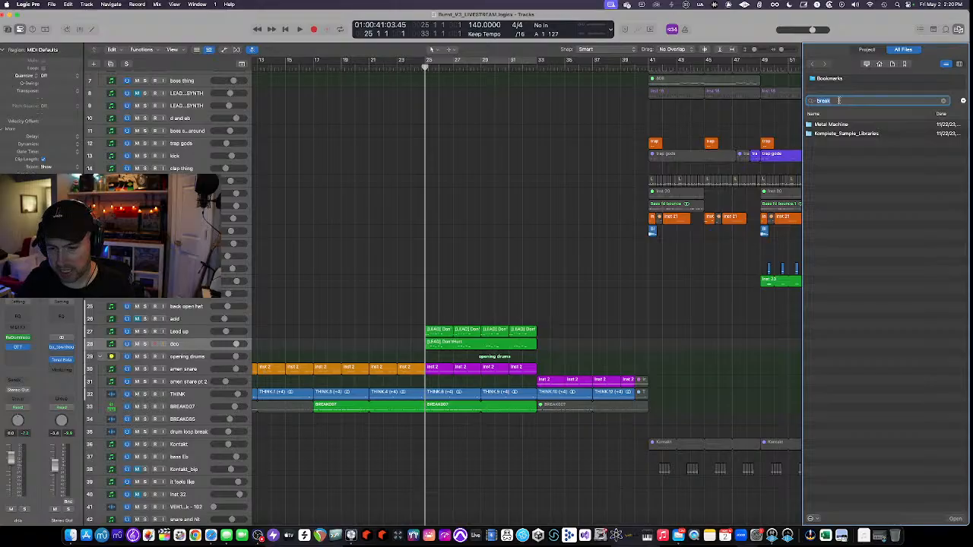
{"action": "type", "text": "lead"}
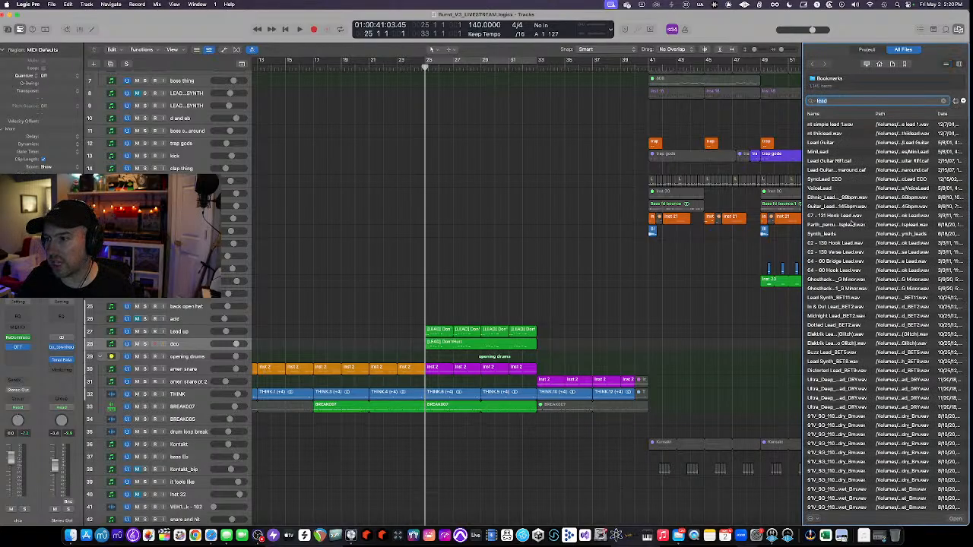
Look through the lead samples and MIDI files found in the sample libraries, and close the file browser.
{"action": "scroll", "coordinate": [852, 225], "scroll_direction": "down", "scroll_amount": 15}
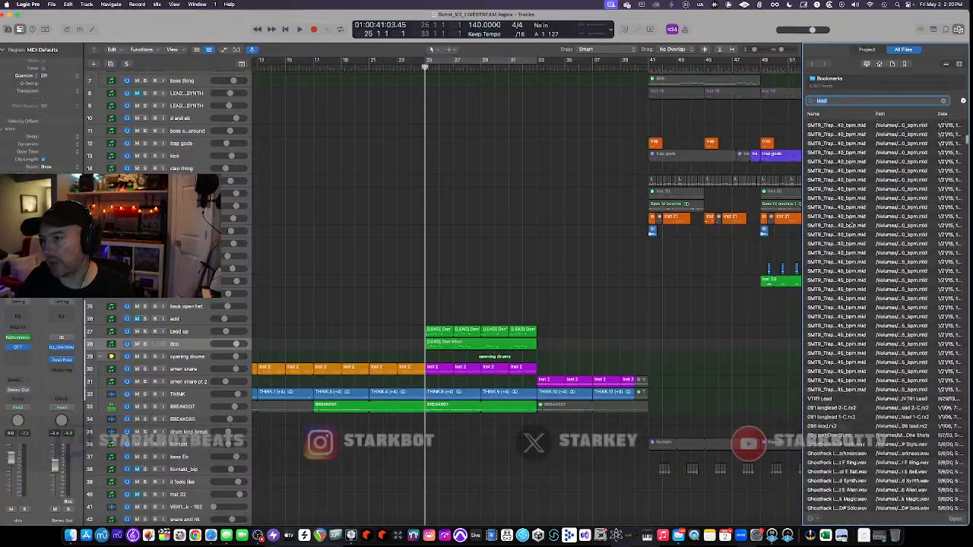
{"action": "scroll", "coordinate": [852, 225], "scroll_direction": "down", "scroll_amount": 15}
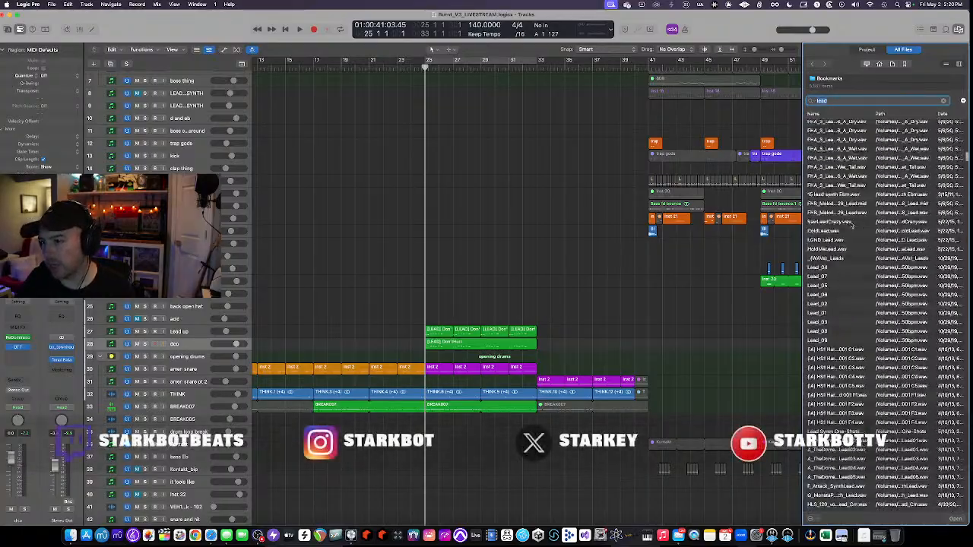
{"action": "scroll", "coordinate": [851, 222], "scroll_direction": "down", "scroll_amount": 10}
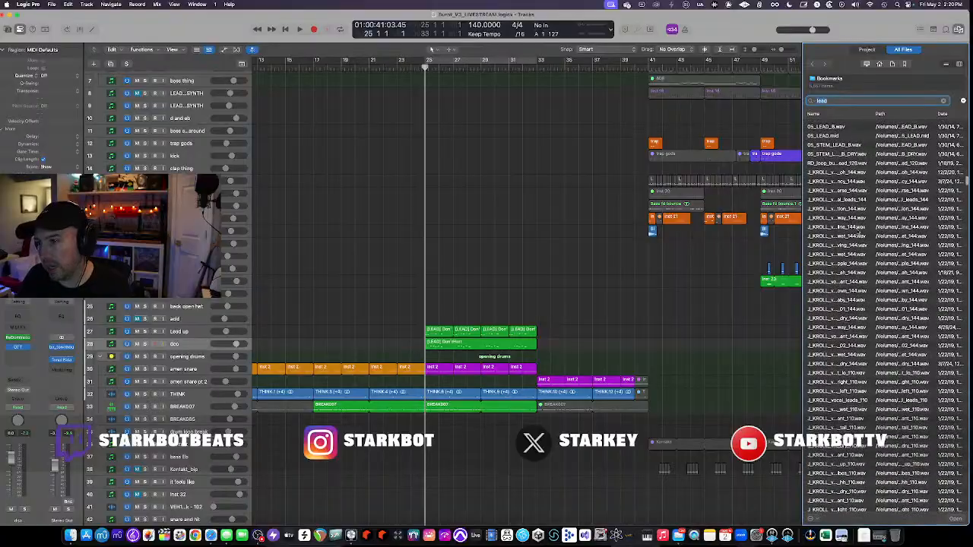
{"action": "scroll", "coordinate": [851, 228], "scroll_direction": "down", "scroll_amount": 15}
{"action": "scroll", "coordinate": [836, 273], "scroll_direction": "down", "scroll_amount": 3}
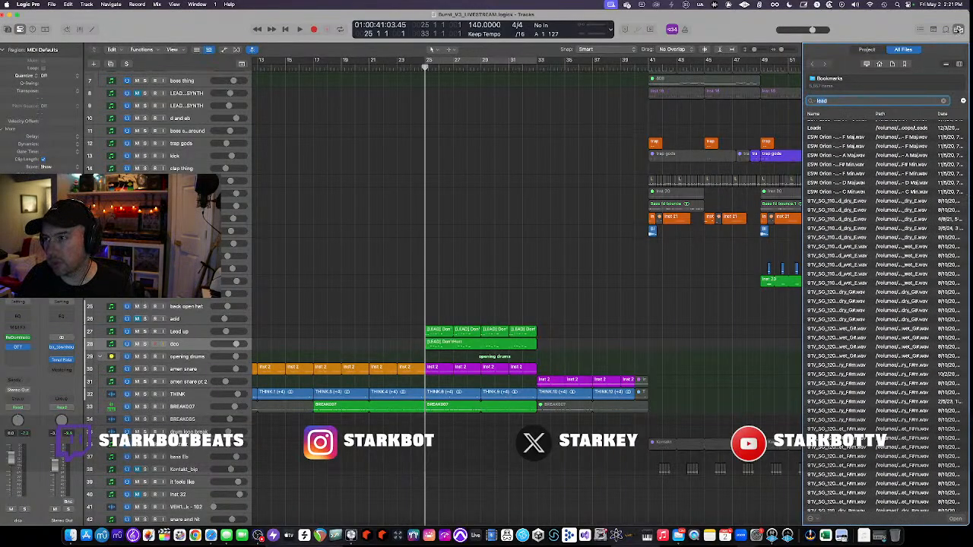
{"action": "left_click", "coordinate": [958, 29]}
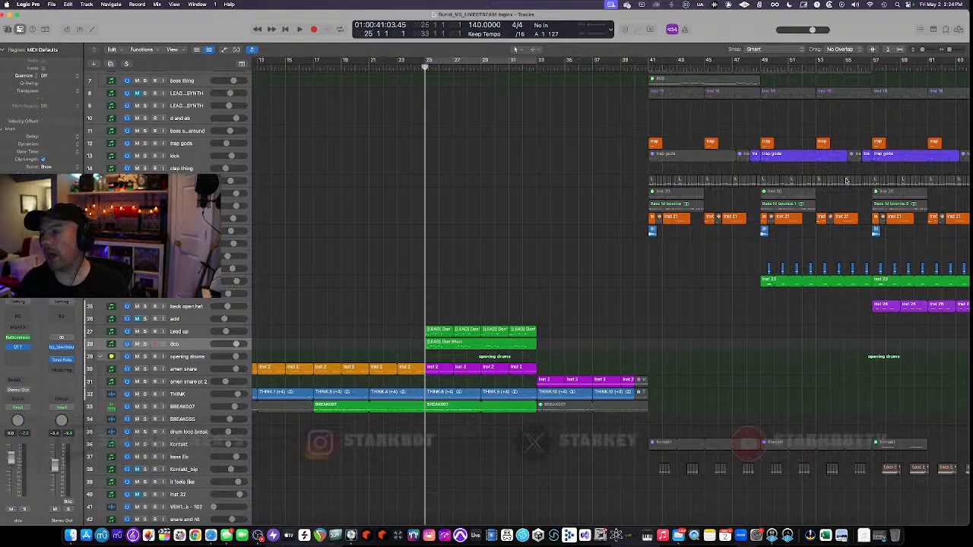
Look over the arrangement from the LEAD synth and PUMP tracks down to the SFX BUS stack.
{"action": "scroll", "coordinate": [327, 292], "scroll_direction": "down", "scroll_amount": 3}
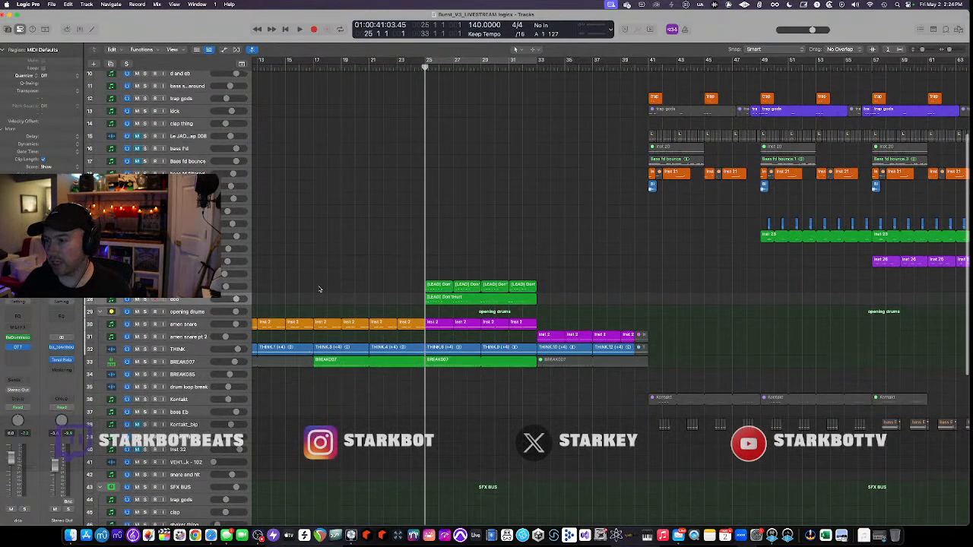
{"action": "scroll", "coordinate": [314, 289], "scroll_direction": "down", "scroll_amount": 2}
{"action": "scroll", "coordinate": [315, 289], "scroll_direction": "left", "scroll_amount": 1}
{"action": "scroll", "coordinate": [315, 289], "scroll_direction": "left", "scroll_amount": 3}
{"action": "scroll", "coordinate": [314, 289], "scroll_direction": "left", "scroll_amount": 4}
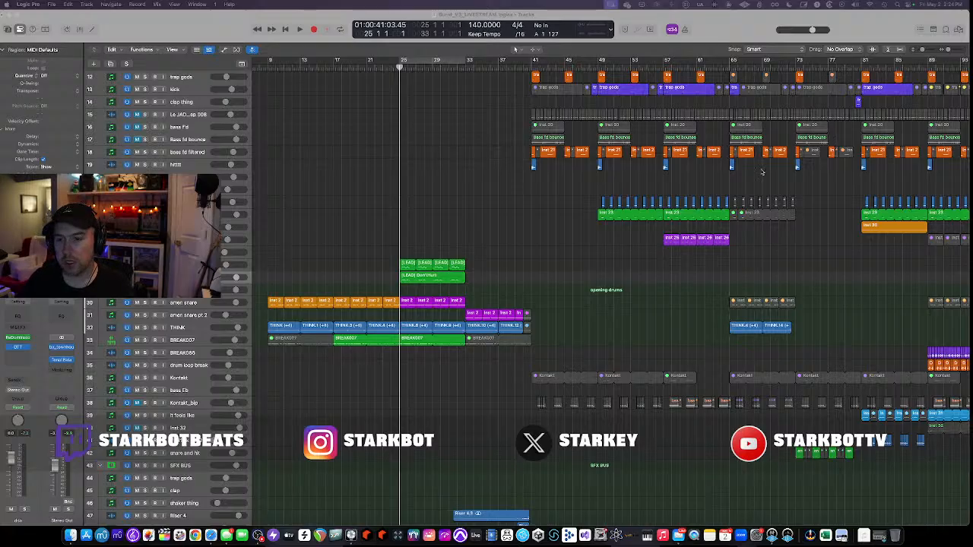
{"action": "scroll", "coordinate": [414, 130], "scroll_direction": "up", "scroll_amount": 5}
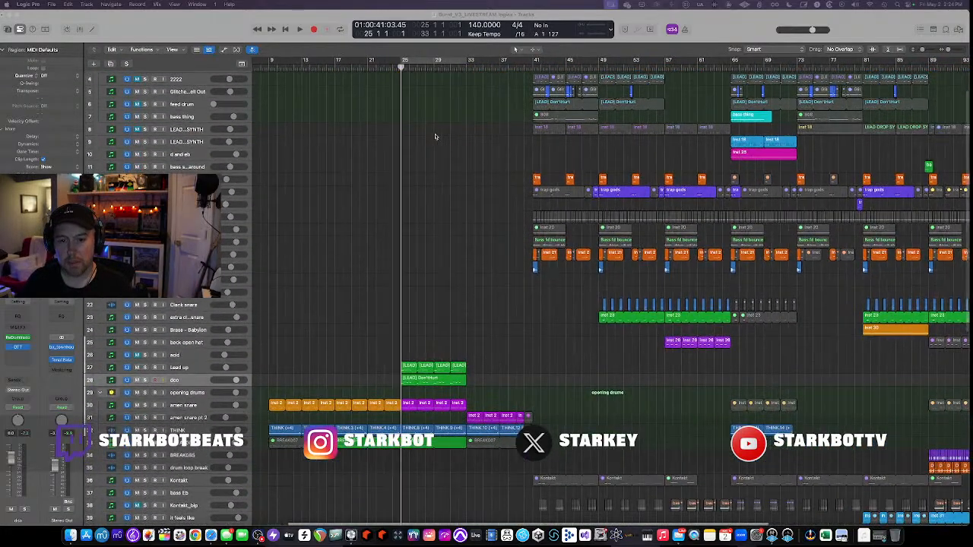
{"action": "scroll", "coordinate": [435, 137], "scroll_direction": "down", "scroll_amount": 5}
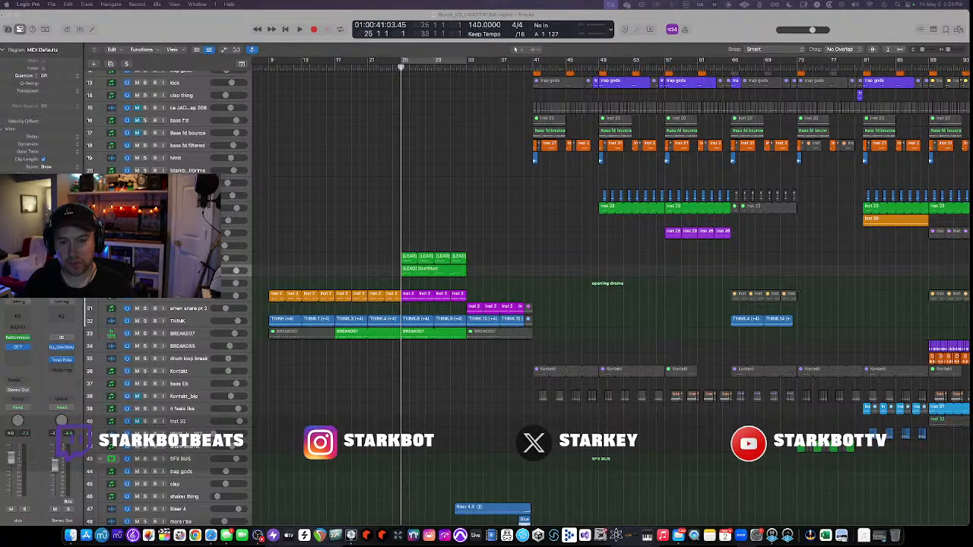
{"action": "scroll", "coordinate": [189, 90], "scroll_direction": "up", "scroll_amount": 6}
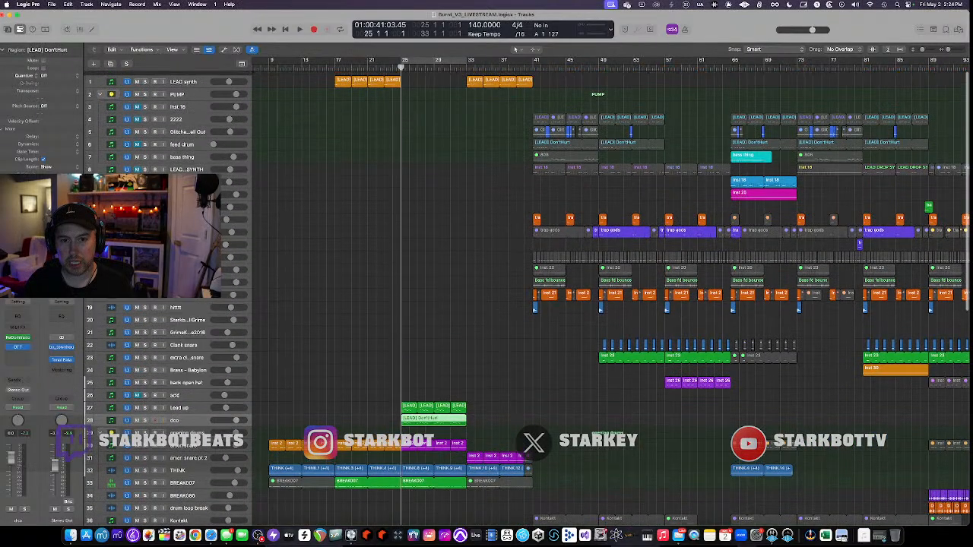
Open the PUMP stack's Pro-C 2 compressor, check its side-chain source and close the plug-in.
{"action": "left_click", "coordinate": [189, 90]}
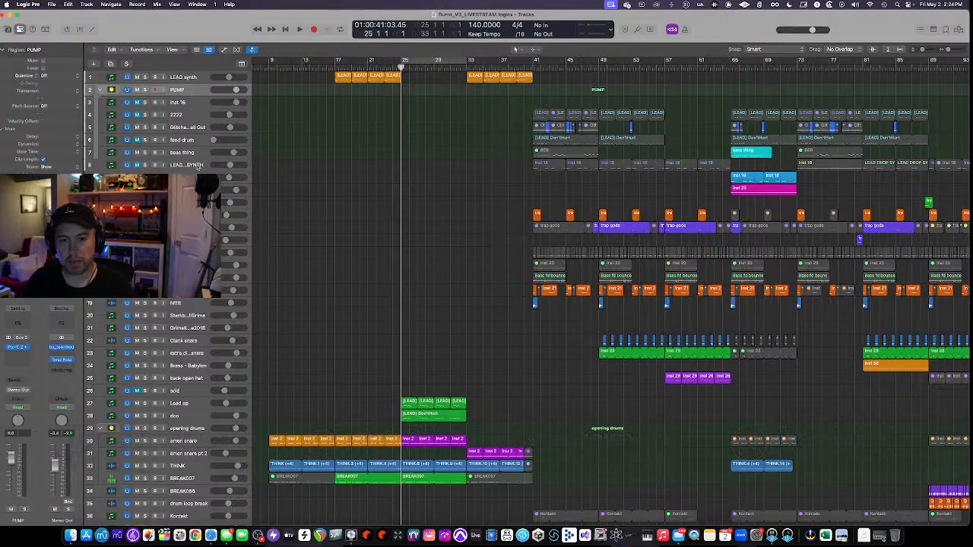
{"action": "left_click", "coordinate": [17, 347]}
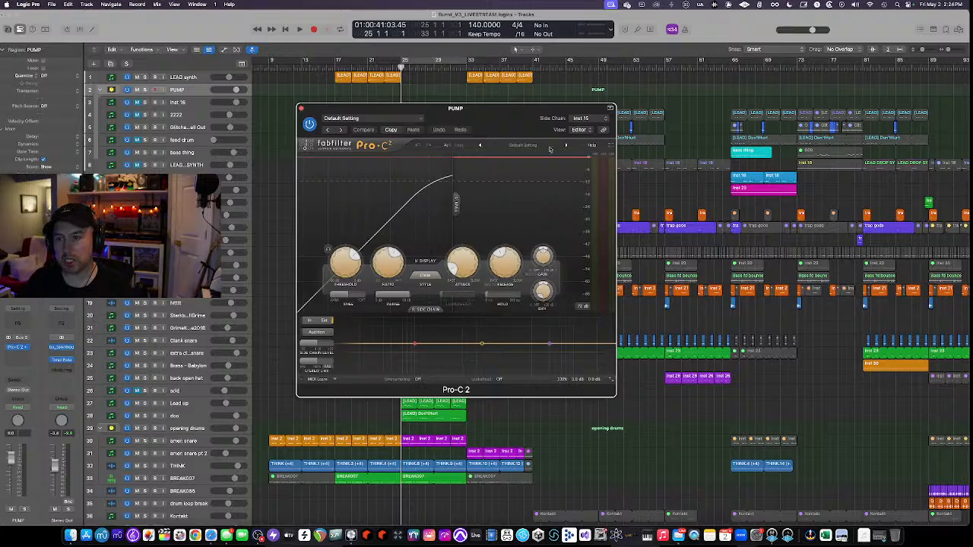
{"action": "left_click", "coordinate": [585, 118]}
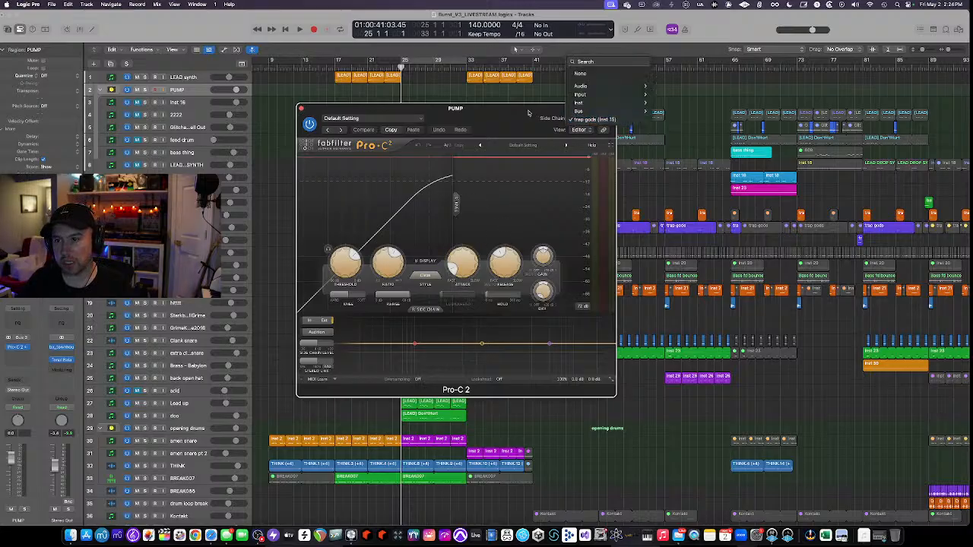
{"action": "left_click", "coordinate": [485, 111]}
{"action": "left_click", "coordinate": [301, 109]}
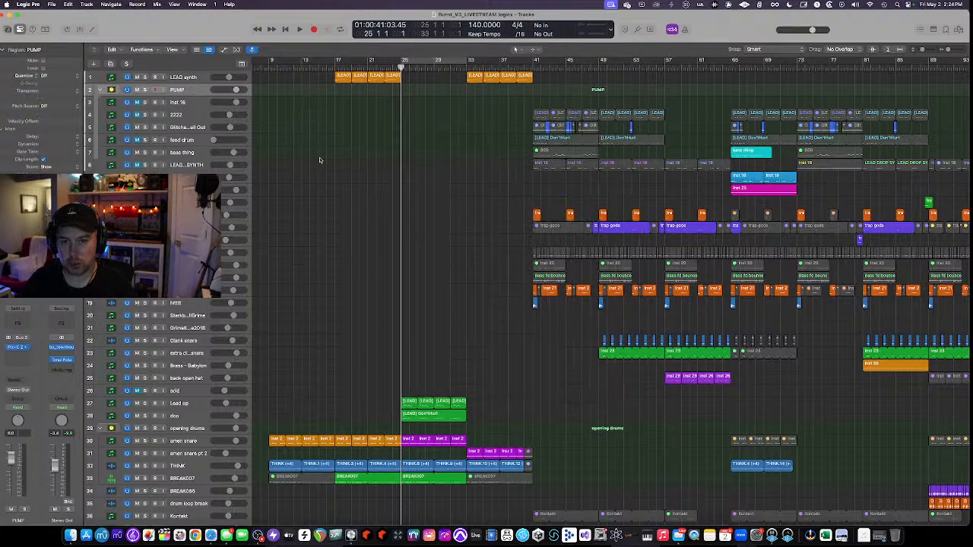
Solo the opening drums stack, play up to bar 25, and clear the solo to hear the full mix before stopping.
{"action": "scroll", "coordinate": [323, 163], "scroll_direction": "down", "scroll_amount": 8}
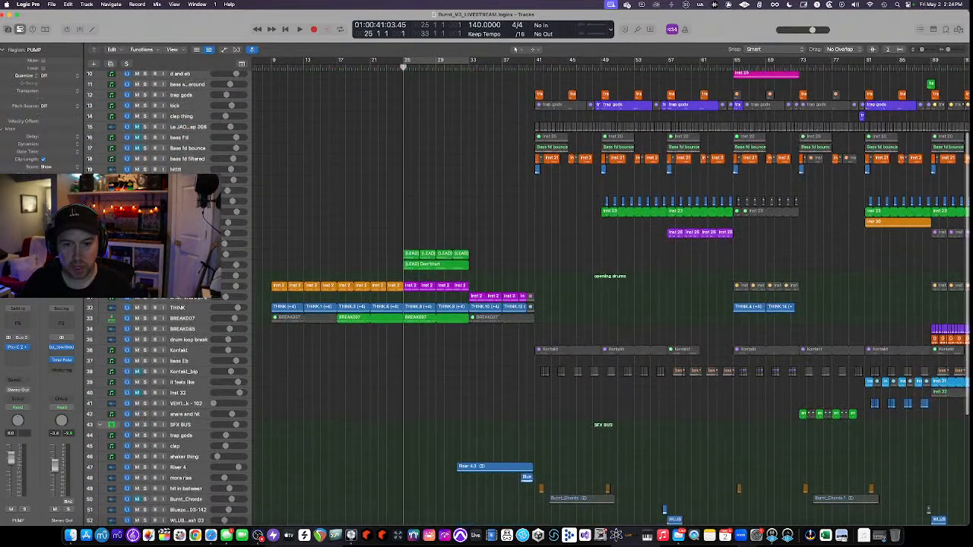
{"action": "left_click", "coordinate": [185, 276]}
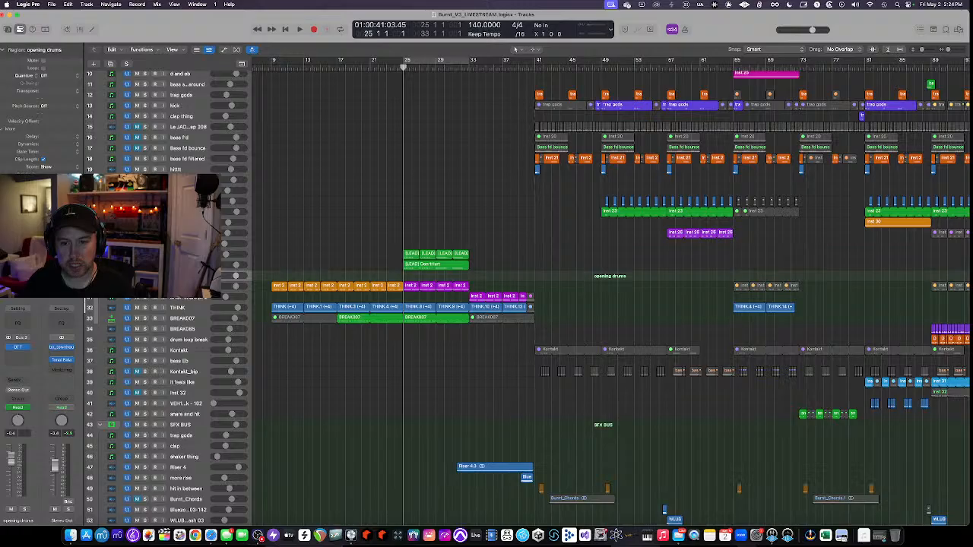
{"action": "key", "text": "s"}
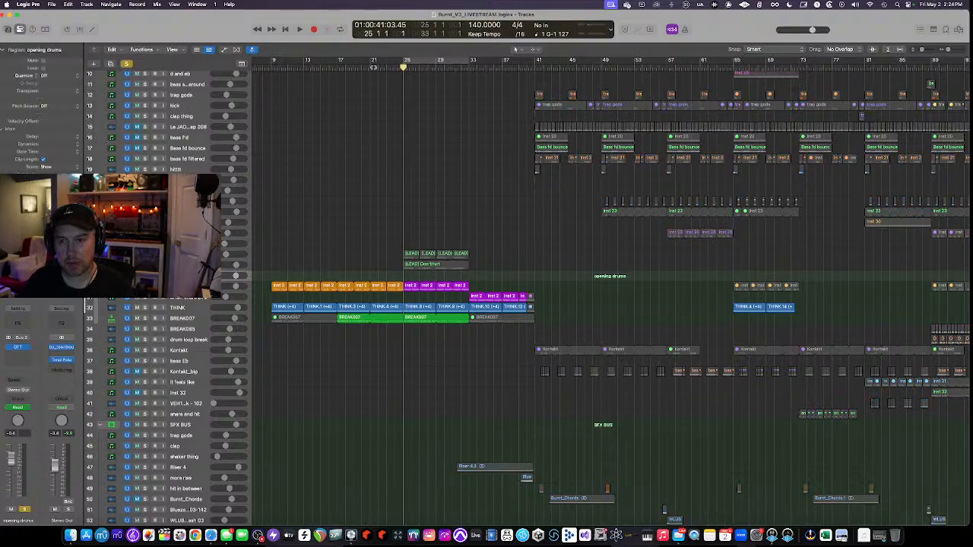
{"action": "key", "text": "space"}
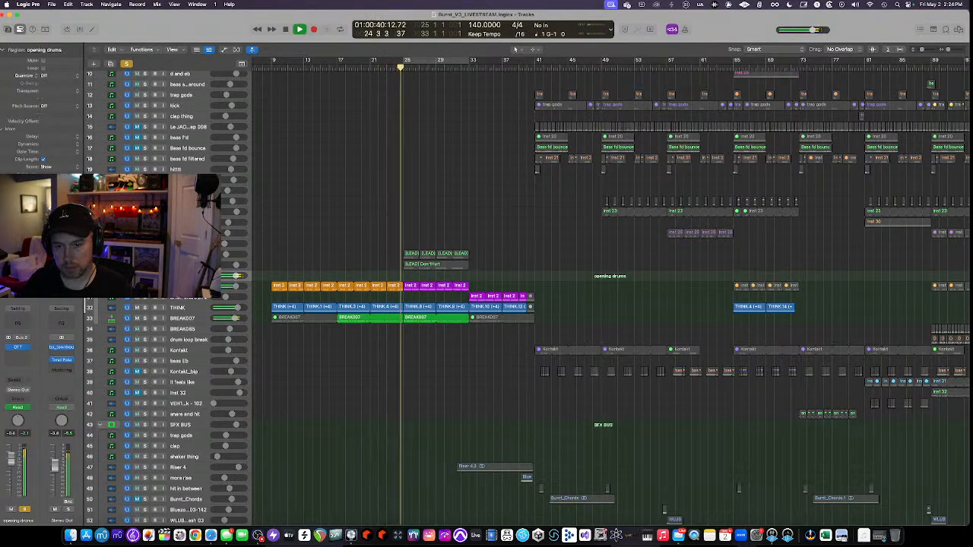
{"action": "key", "text": "s"}
{"action": "key", "text": "space"}
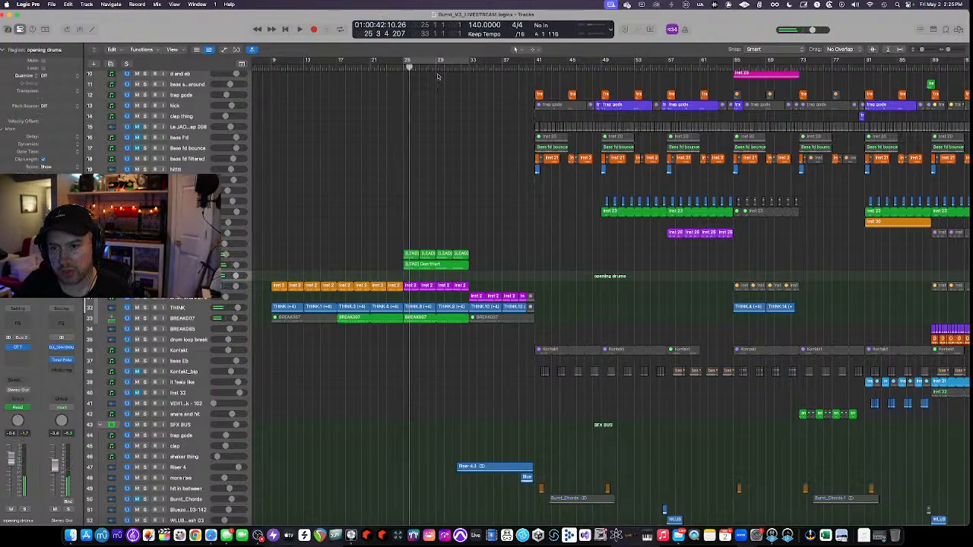
Play the full mix from bar 33, where the LEAD synth regions return, and stop playback around bar 35.
{"action": "left_click_drag", "start_coordinate": [441, 67], "coordinate": [454, 67]}
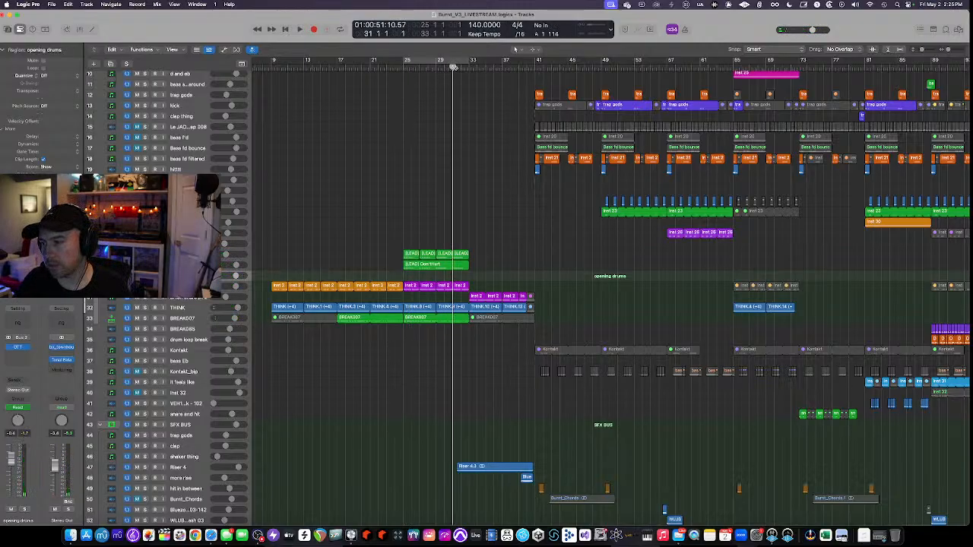
{"action": "left_click", "coordinate": [468, 68]}
{"action": "key", "text": "space"}
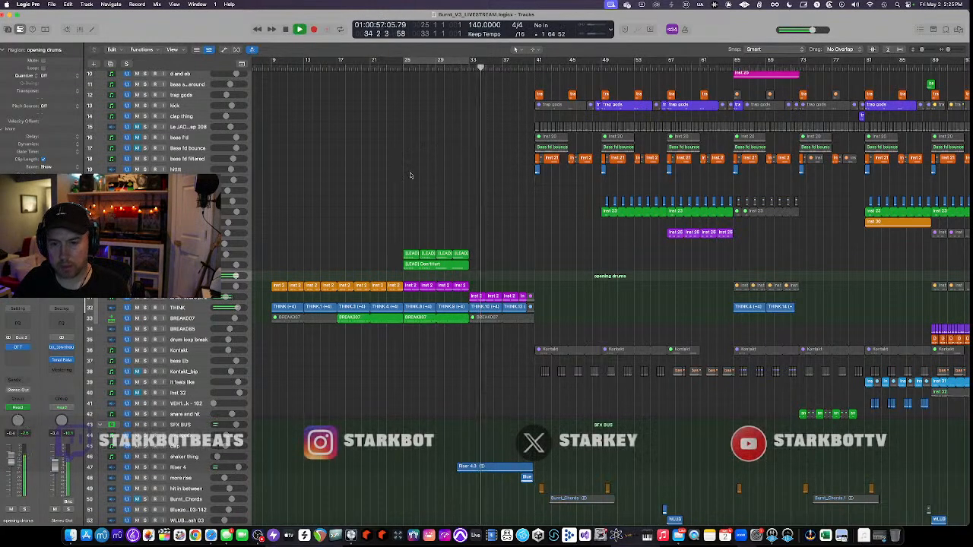
{"action": "scroll", "coordinate": [454, 187], "scroll_direction": "up", "scroll_amount": 5}
{"action": "key", "text": "space"}
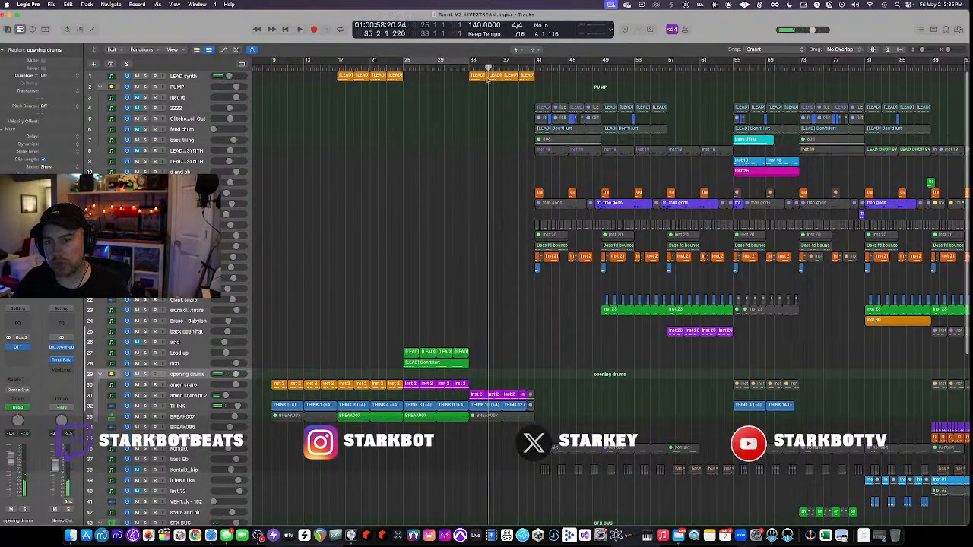
Play the full mix again from bar 33 and bring the opening drums tracks into closer view.
{"action": "left_click", "coordinate": [471, 69]}
{"action": "key", "text": "space"}
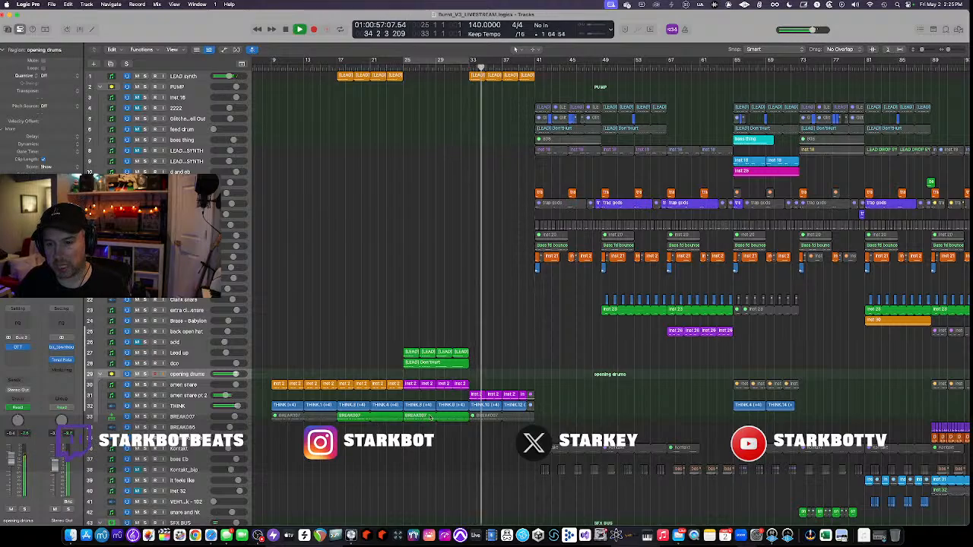
{"action": "scroll", "coordinate": [467, 423], "scroll_direction": "right", "scroll_amount": 1}
{"action": "scroll", "coordinate": [471, 424], "scroll_direction": "up", "scroll_amount": 5}
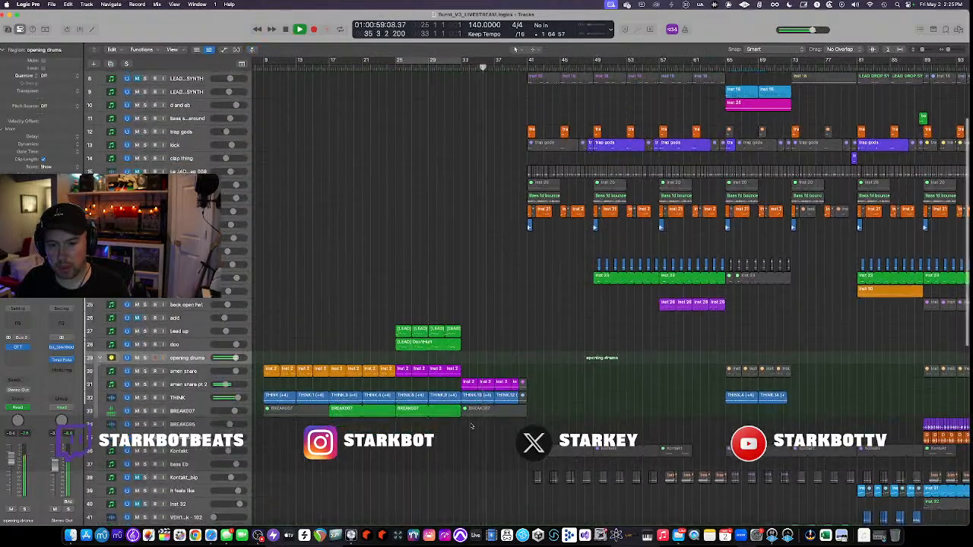
{"action": "scroll", "coordinate": [471, 424], "scroll_direction": "up", "scroll_amount": 3}
{"action": "scroll", "coordinate": [471, 424], "scroll_direction": "right", "scroll_amount": 3}
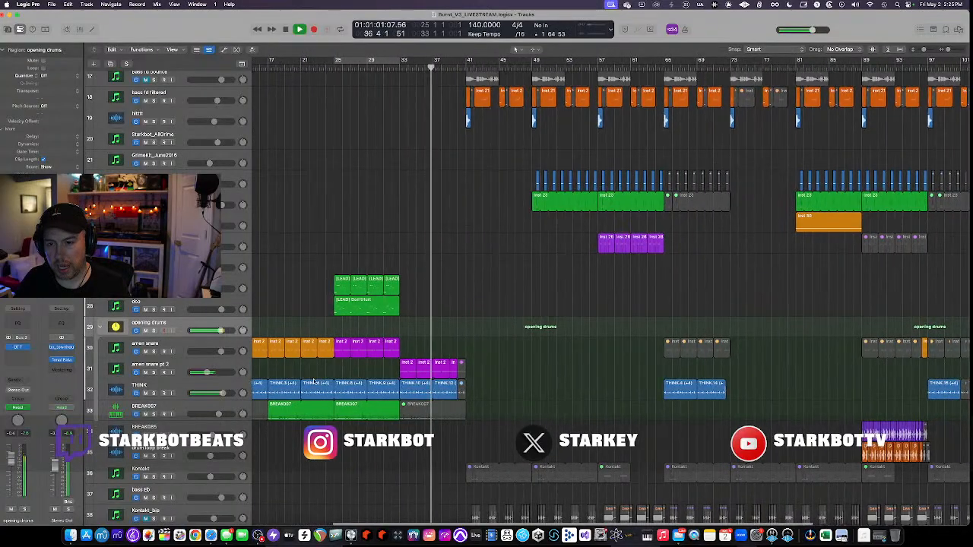
Stop playback, open the Decapitator plug-in on the amen snare pt 2 track, and move its window clear of the regions.
{"action": "left_click", "coordinate": [180, 370]}
{"action": "key", "text": "space"}
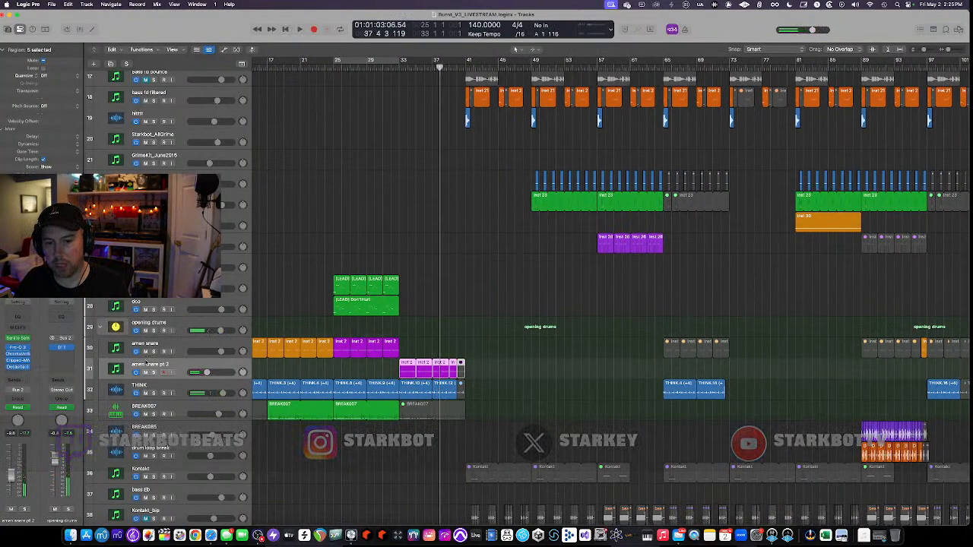
{"action": "left_click", "coordinate": [18, 367]}
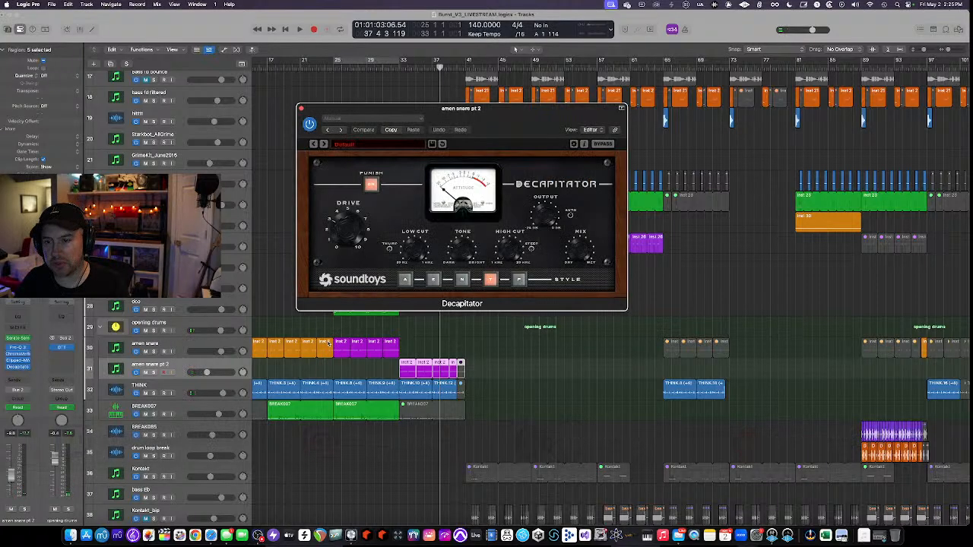
{"action": "left_click_drag", "start_coordinate": [358, 129], "coordinate": [533, 123]}
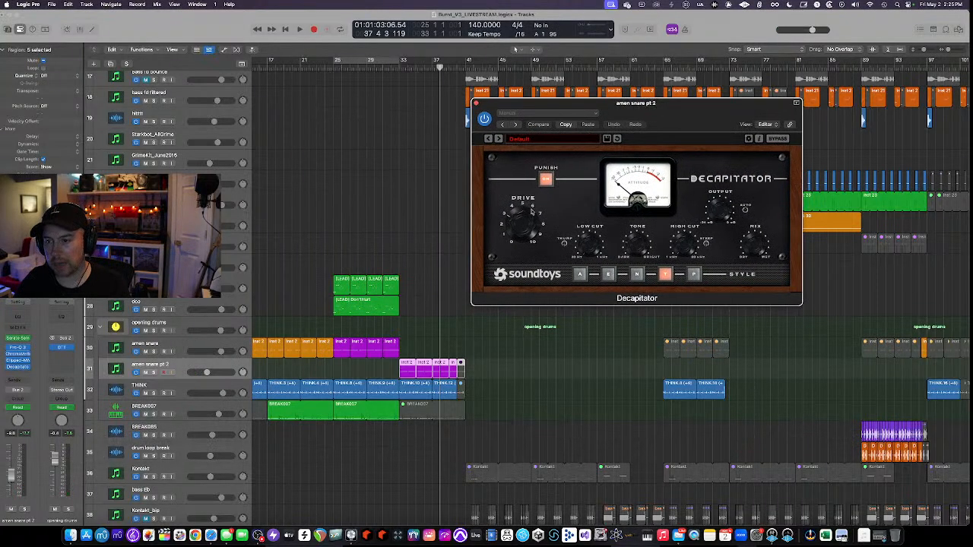
Solo amen snare pt 2 and play it from bar 33 with Decapitator's T style, then close the plug-in, stop and clear the solo.
{"action": "left_click", "coordinate": [396, 68]}
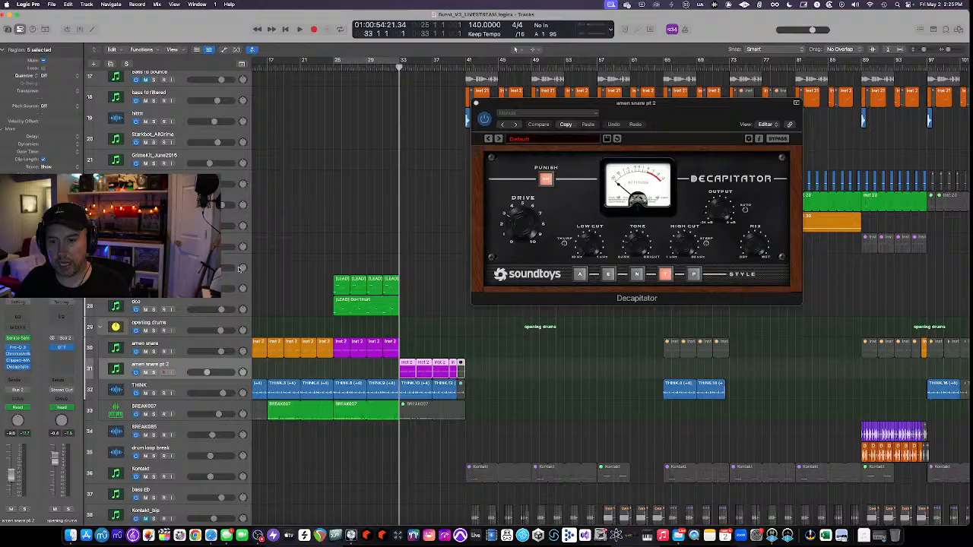
{"action": "left_click", "coordinate": [153, 372]}
{"action": "key", "text": "space"}
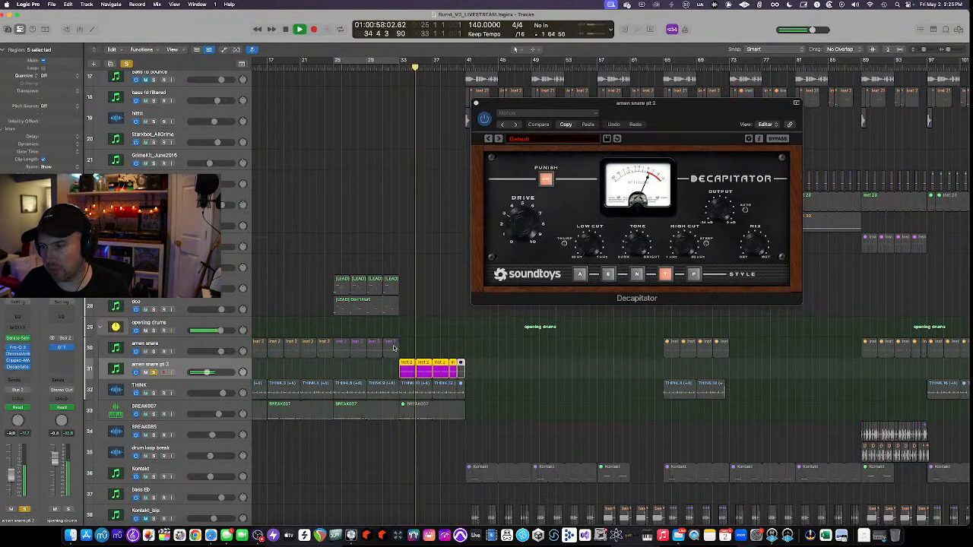
{"action": "left_click", "coordinate": [667, 275]}
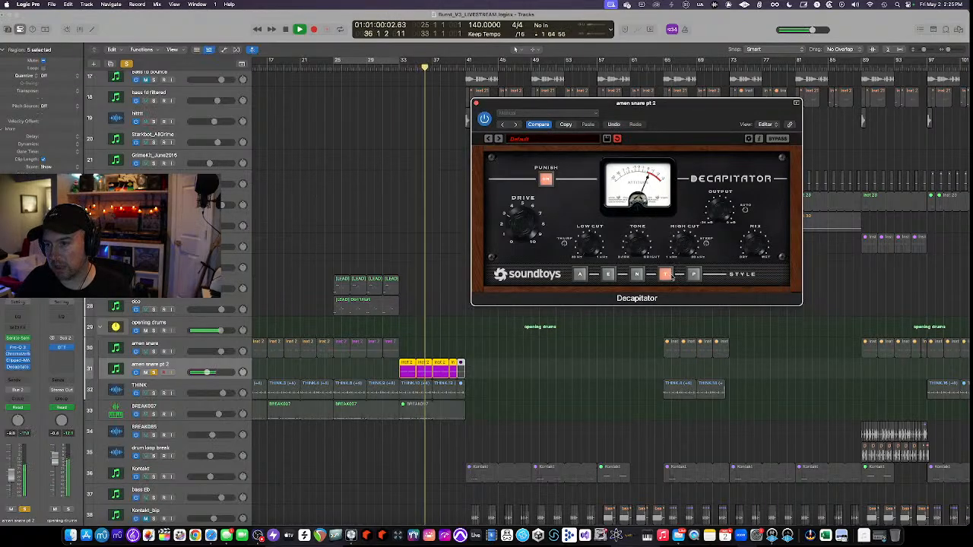
{"action": "left_click", "coordinate": [475, 101]}
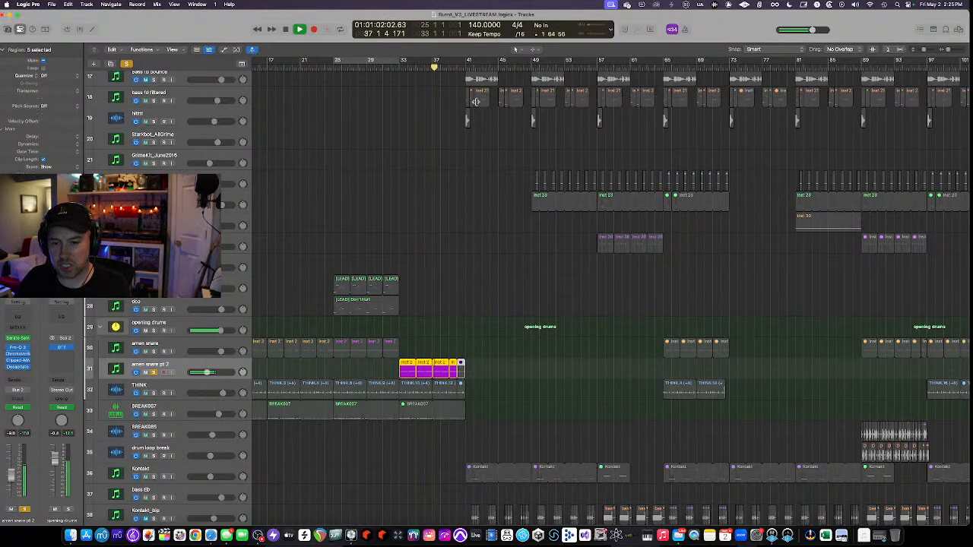
{"action": "key", "text": "space"}
{"action": "left_click", "coordinate": [154, 373]}
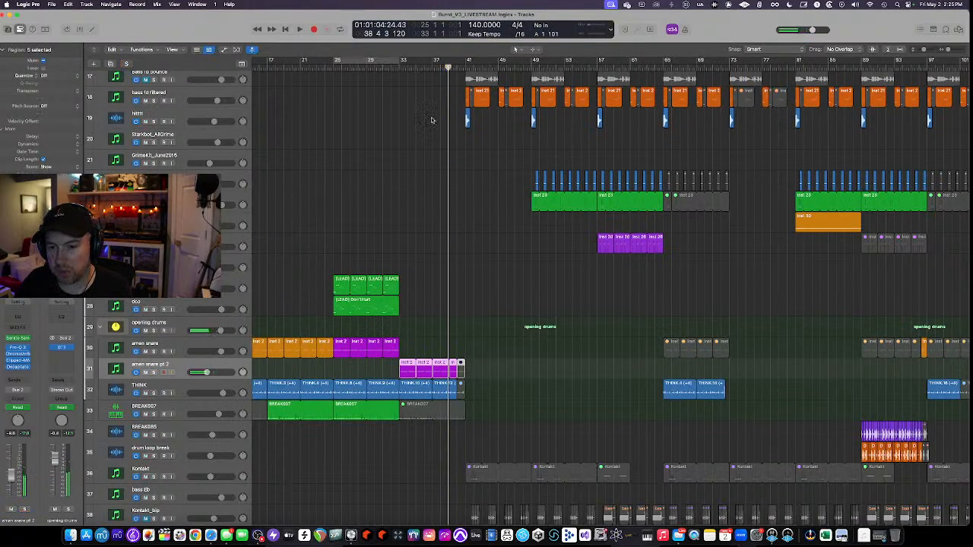
Play the full mix from bar 33 through into the section starting at bar 41.
{"action": "double_click", "coordinate": [398, 66]}
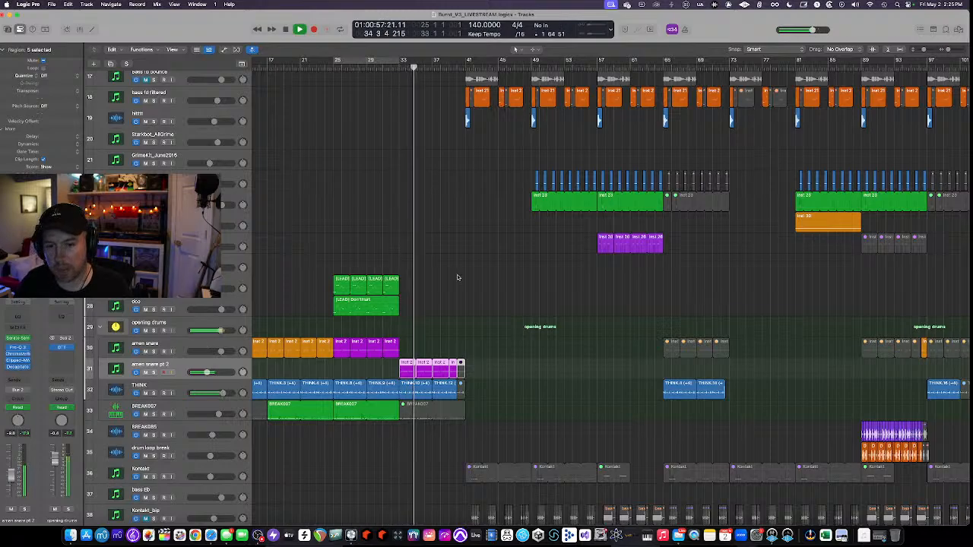
{"action": "scroll", "coordinate": [500, 251], "scroll_direction": "up", "scroll_amount": 5}
{"action": "scroll", "coordinate": [500, 251], "scroll_direction": "up", "scroll_amount": 8}
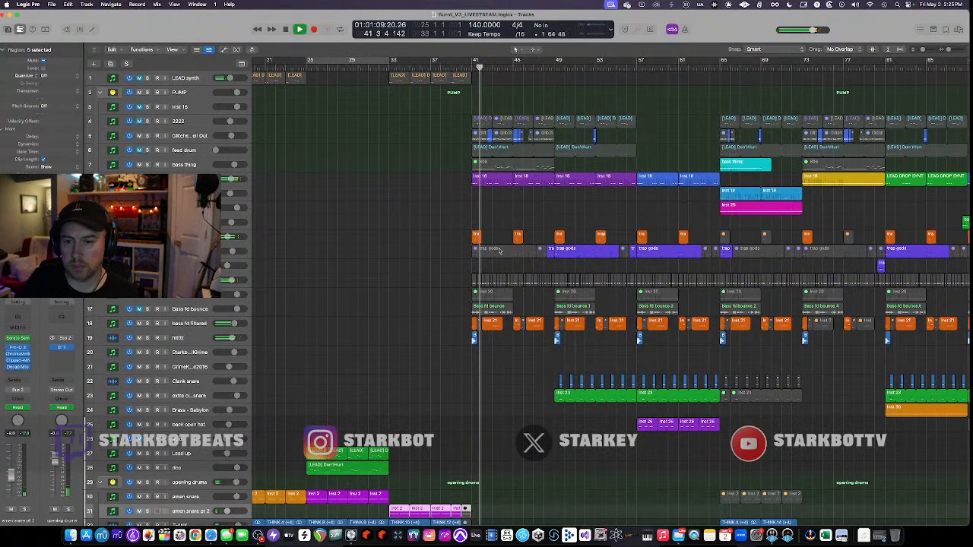
{"action": "key", "text": "super+Right"}
Show track automation, stop playback, examine the mute automation on the chopped drum loop from bar 41, and hide automation again.
{"action": "key", "text": "a"}
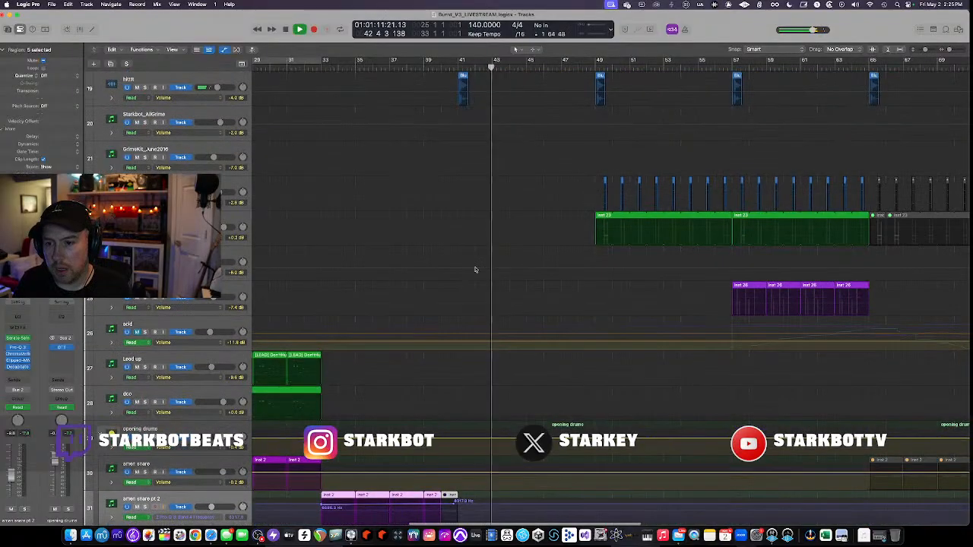
{"action": "key", "text": "space"}
{"action": "scroll", "coordinate": [479, 277], "scroll_direction": "up", "scroll_amount": 10}
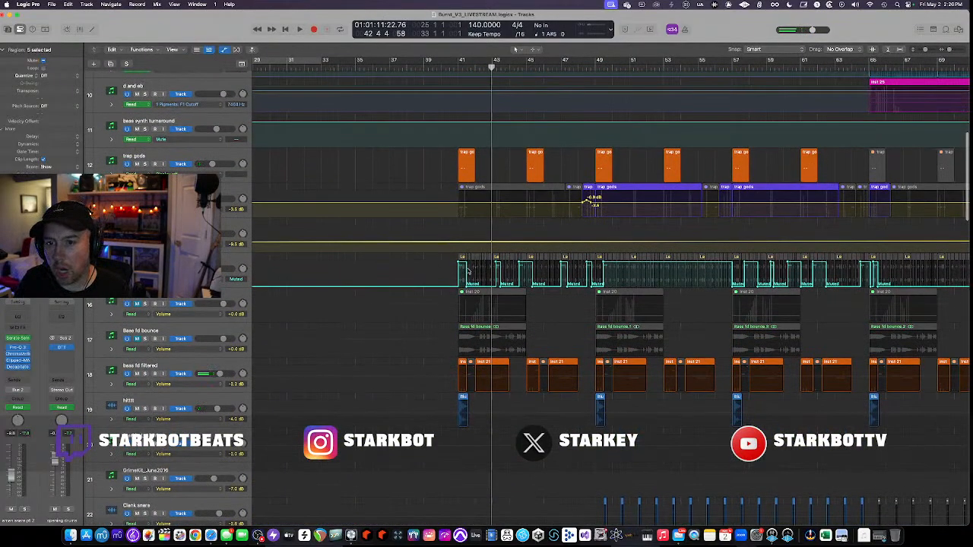
{"action": "scroll", "coordinate": [595, 270], "scroll_direction": "right", "scroll_amount": 3}
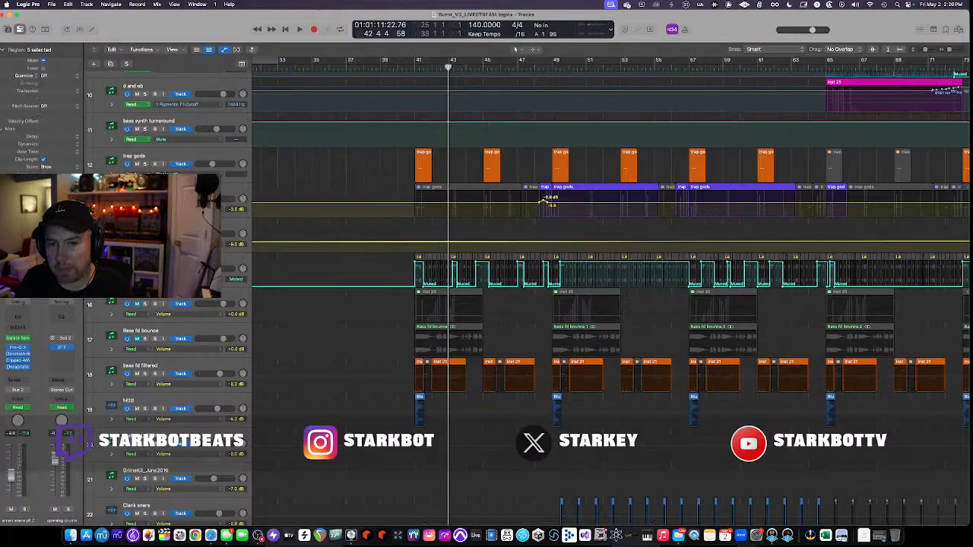
{"action": "scroll", "coordinate": [359, 291], "scroll_direction": "up", "scroll_amount": 5}
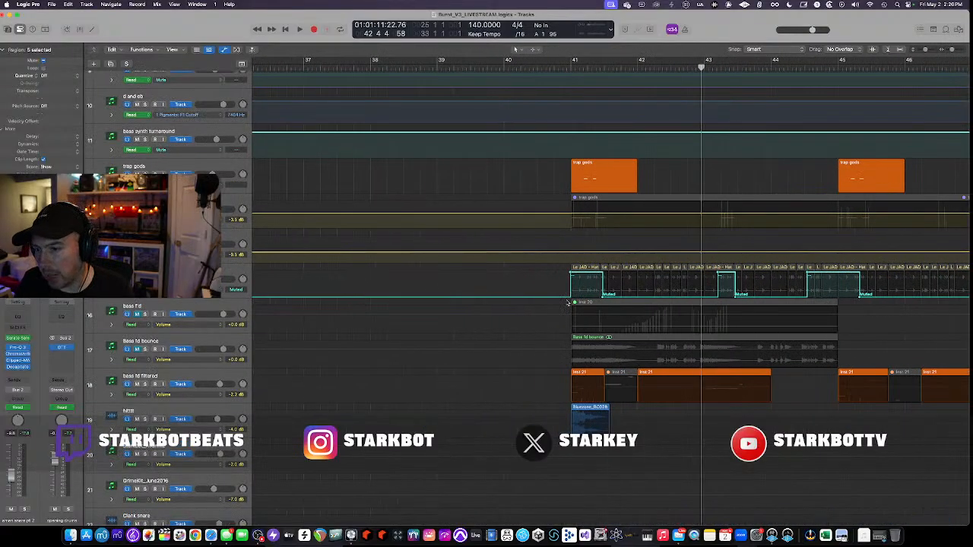
{"action": "scroll", "coordinate": [728, 268], "scroll_direction": "right", "scroll_amount": 1}
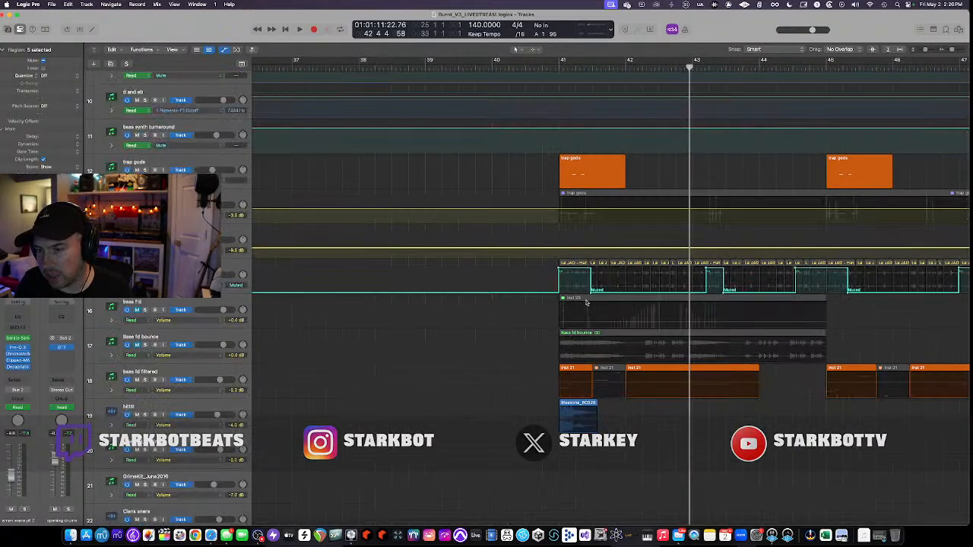
{"action": "scroll", "coordinate": [592, 284], "scroll_direction": "right", "scroll_amount": 1}
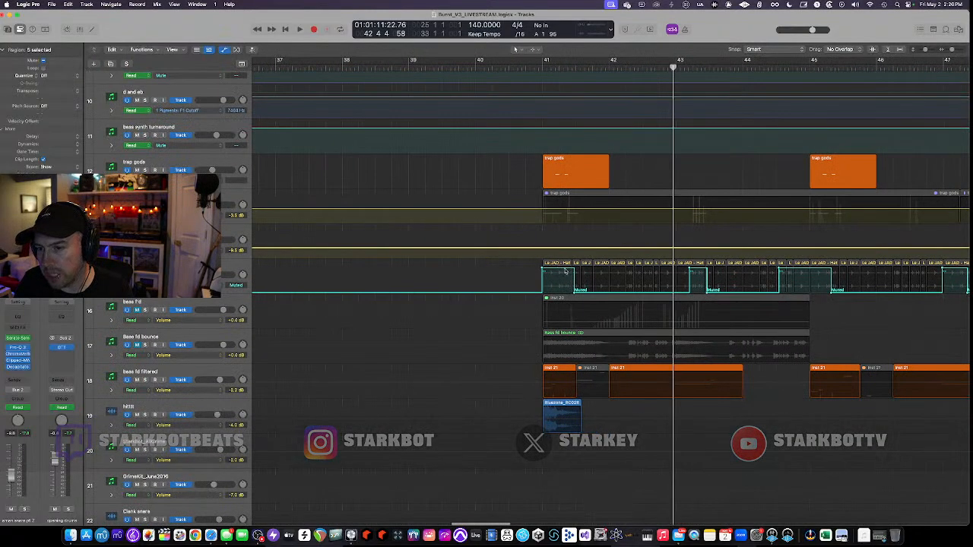
{"action": "scroll", "coordinate": [592, 281], "scroll_direction": "down", "scroll_amount": 3}
{"action": "scroll", "coordinate": [587, 271], "scroll_direction": "up", "scroll_amount": 5}
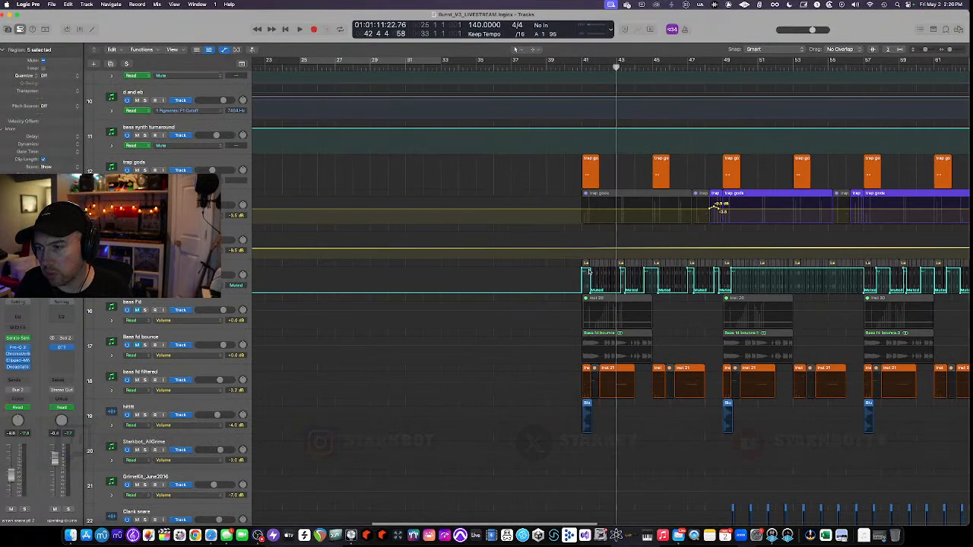
{"action": "key", "text": "a"}
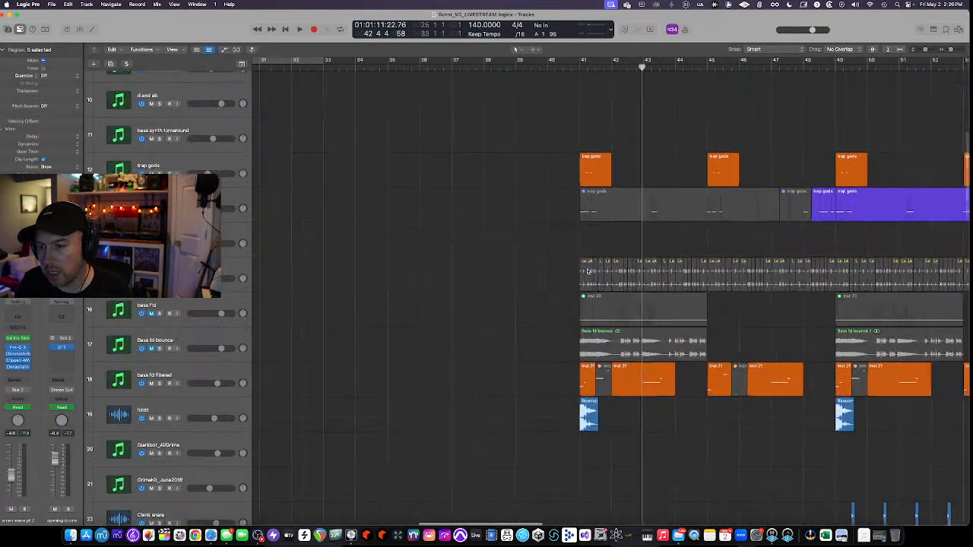
Compare the Bass fd bounce and bass f'd tracks, inspecting the latter's Pigments synth patch and closing the plug-in.
{"action": "scroll", "coordinate": [523, 305], "scroll_direction": "up", "scroll_amount": 2}
{"action": "left_click", "coordinate": [196, 357]}
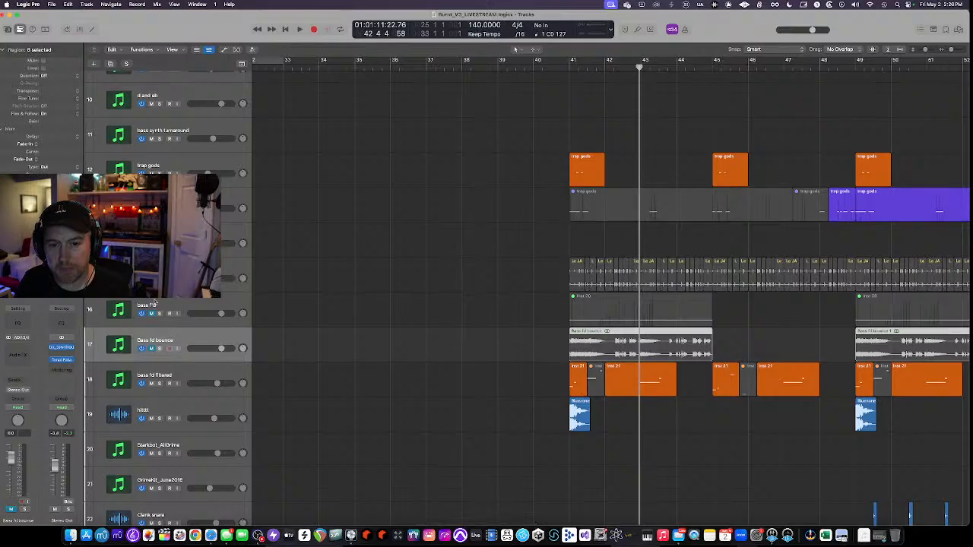
{"action": "left_click", "coordinate": [154, 307]}
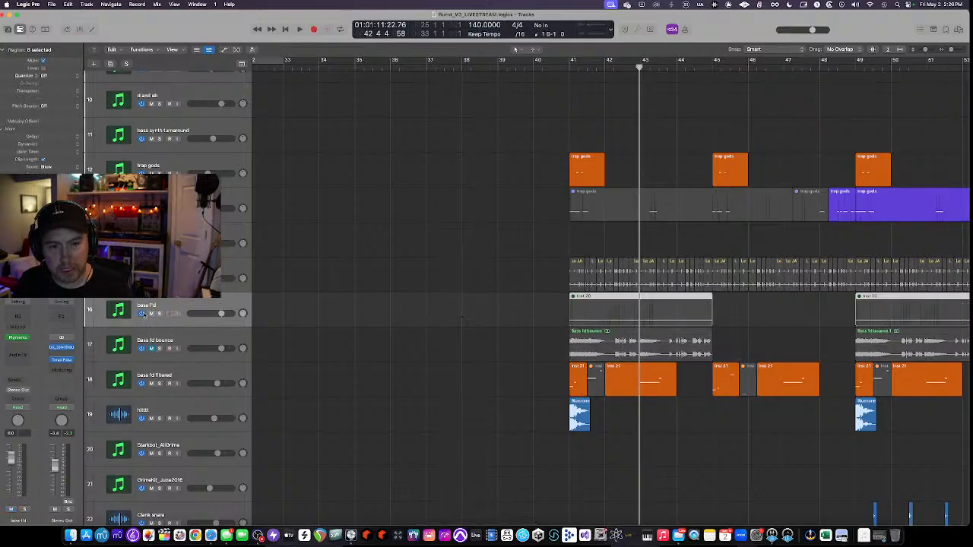
{"action": "left_click", "coordinate": [18, 338]}
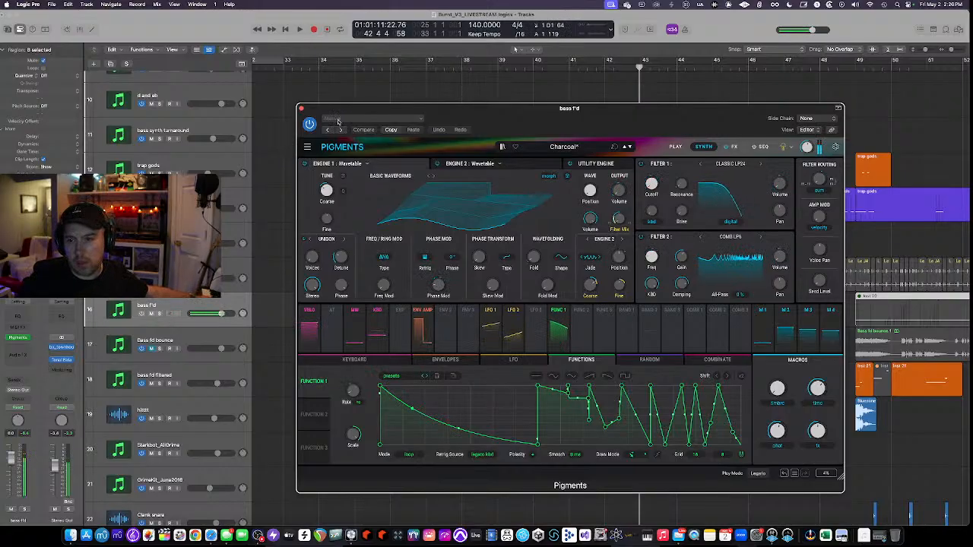
{"action": "left_click", "coordinate": [301, 108]}
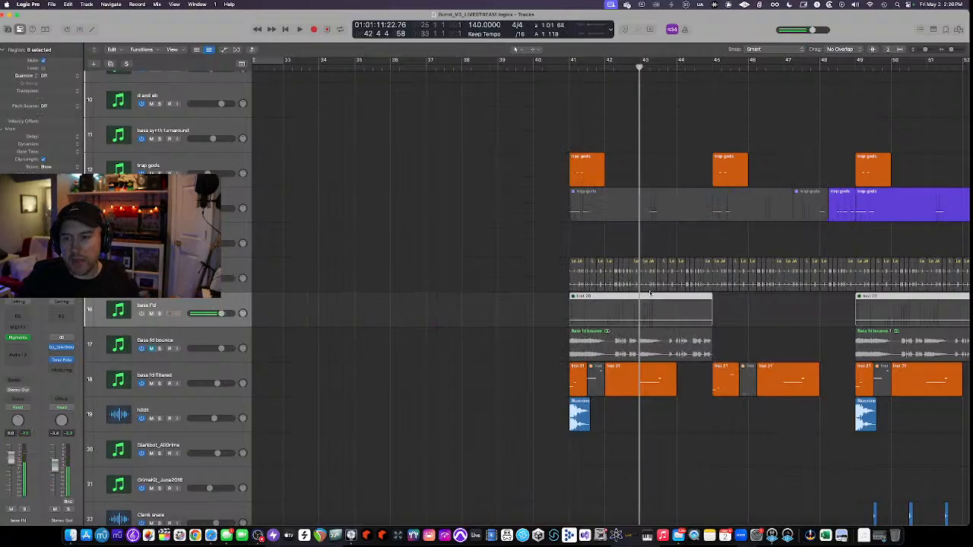
Unmute and solo Bass fd bounce, play it with a cycle range from bar 41 to 45, then stop and clear the solo.
{"action": "left_click", "coordinate": [150, 348]}
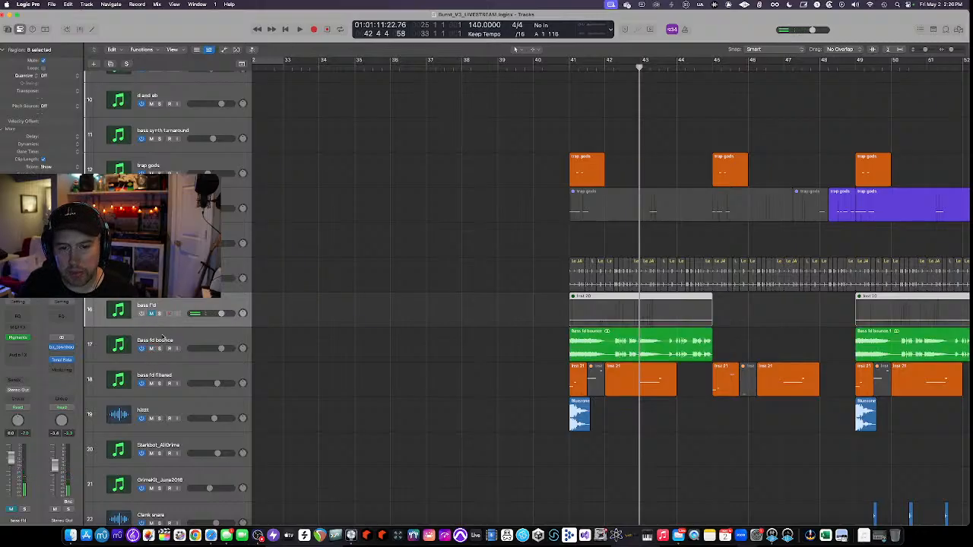
{"action": "left_click", "coordinate": [160, 348]}
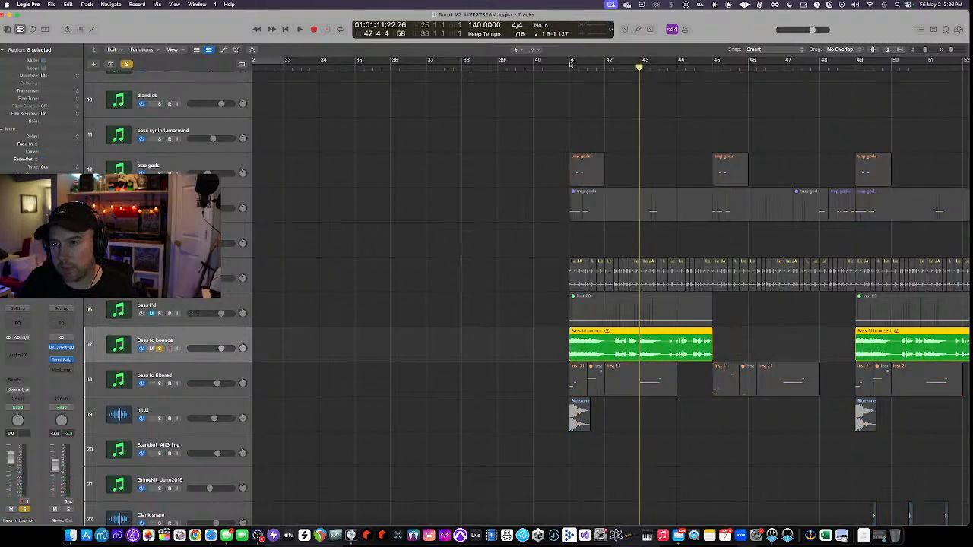
{"action": "left_click_drag", "start_coordinate": [571, 64], "coordinate": [716, 64]}
{"action": "key", "text": "space"}
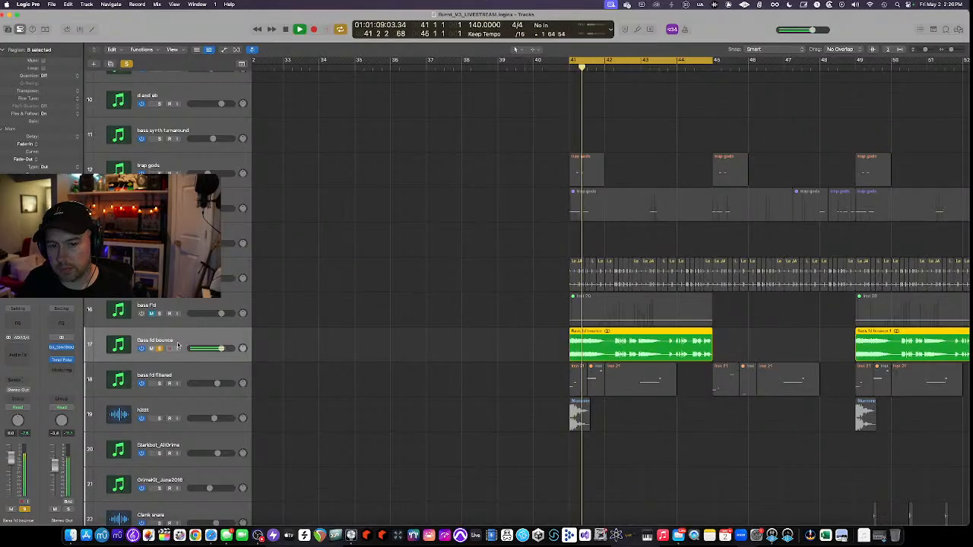
{"action": "left_click", "coordinate": [183, 343]}
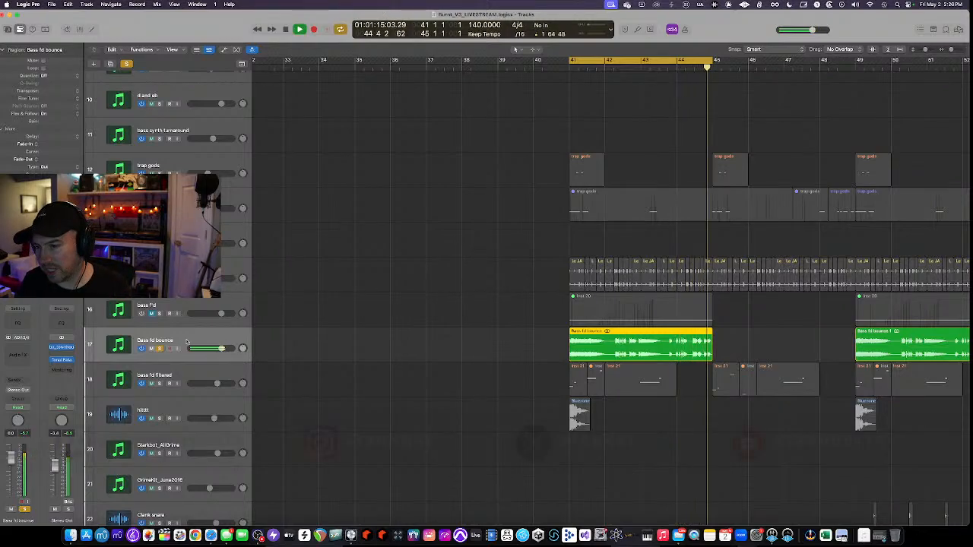
{"action": "key", "text": "space"}
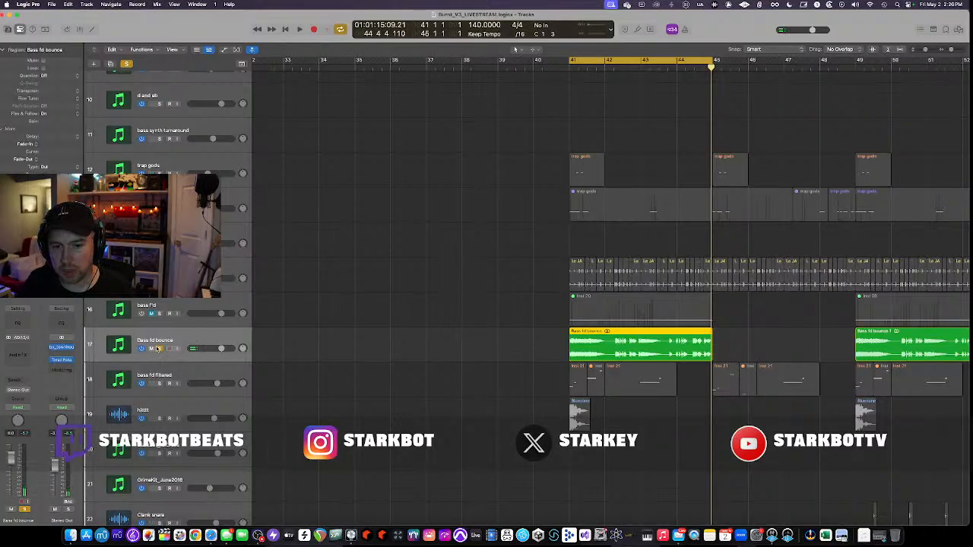
{"action": "left_click", "coordinate": [158, 348]}
Inspect the Momentum sampler and Pro-Q 3 equalizer on the bass fd filtered track, and close both plug-ins.
{"action": "left_click", "coordinate": [158, 374]}
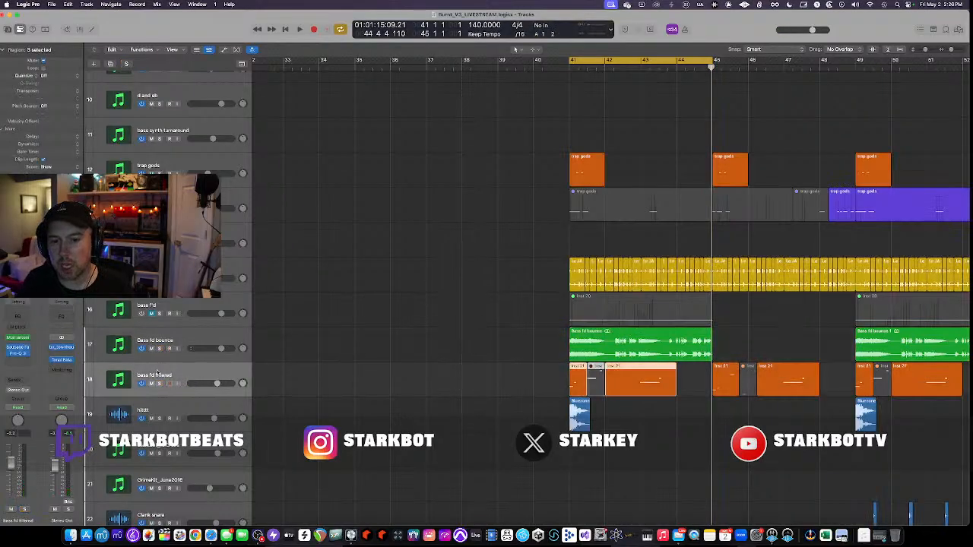
{"action": "left_click", "coordinate": [19, 338]}
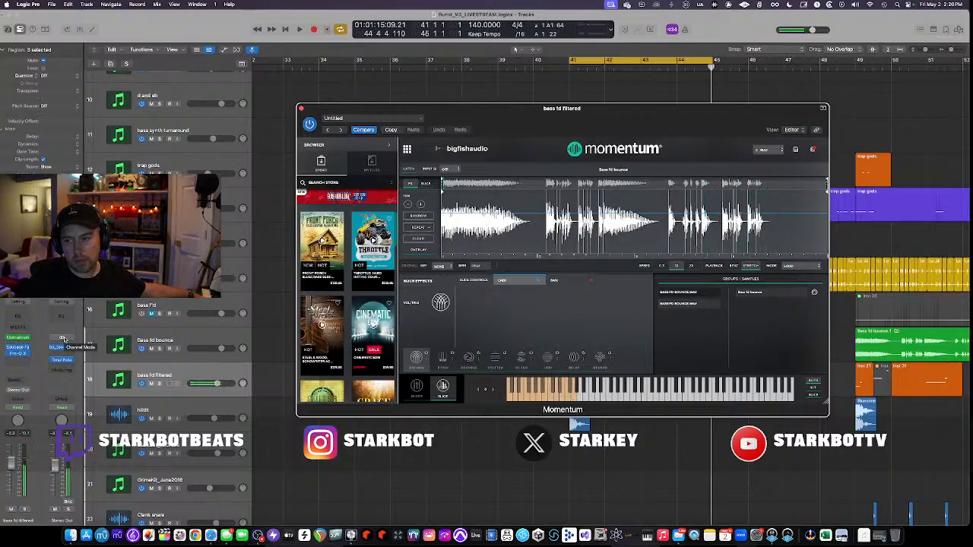
{"action": "left_click", "coordinate": [22, 355]}
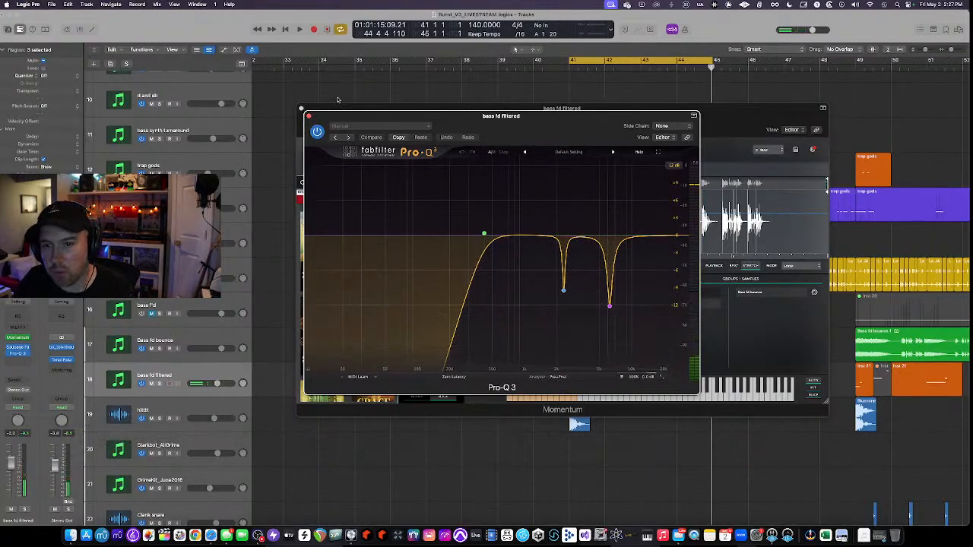
{"action": "left_click", "coordinate": [309, 116]}
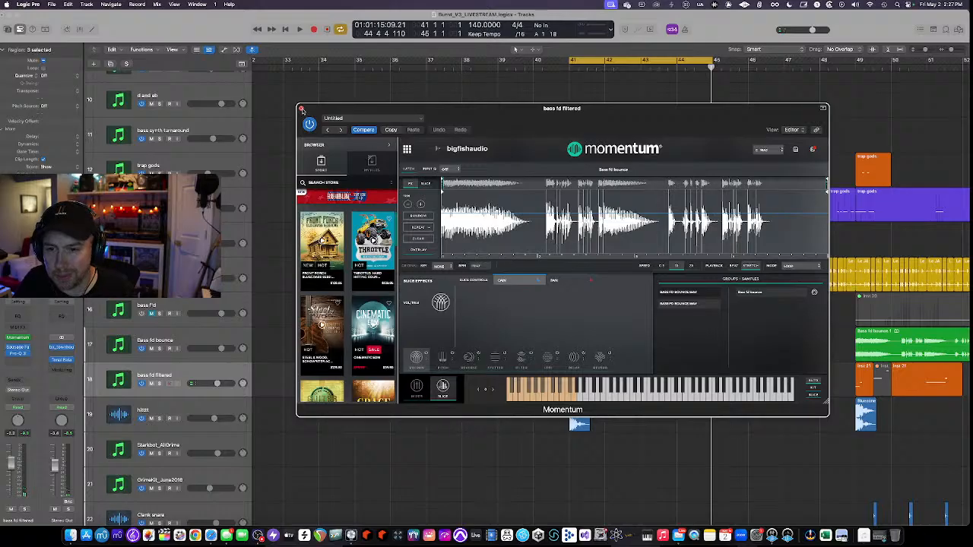
{"action": "left_click", "coordinate": [302, 109]}
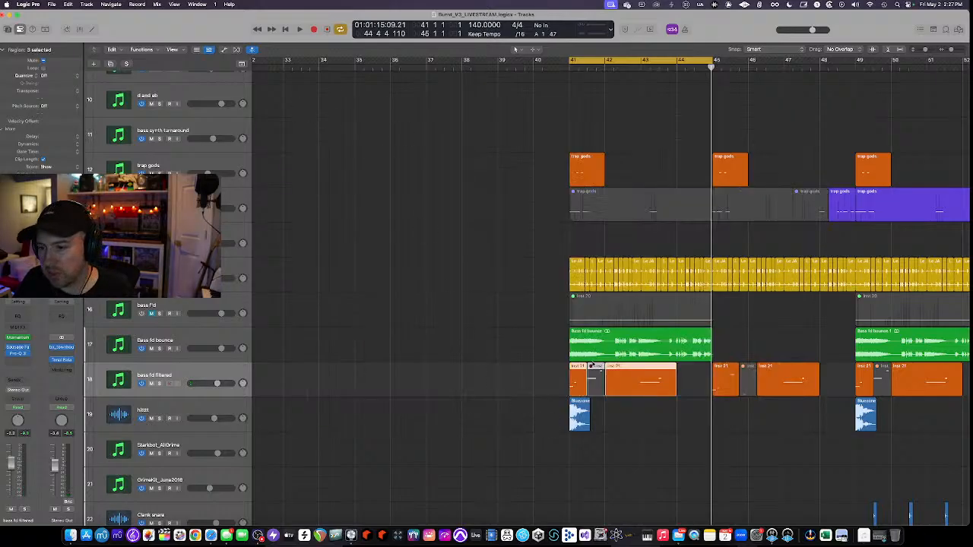
Mute Bass fd bounce and play the bar 41 to 45 cycle with the other active tracks.
{"action": "left_click", "coordinate": [150, 348]}
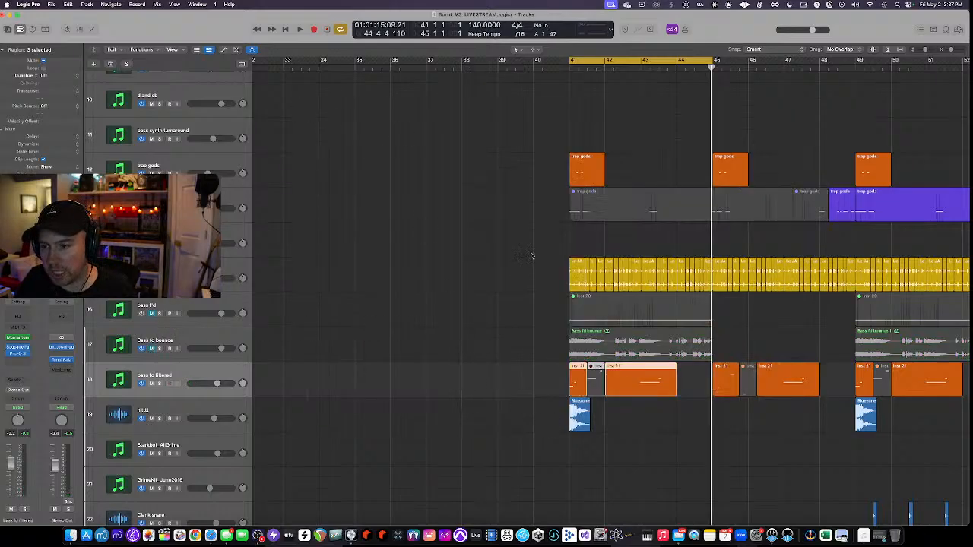
{"action": "scroll", "coordinate": [532, 256], "scroll_direction": "up", "scroll_amount": 3}
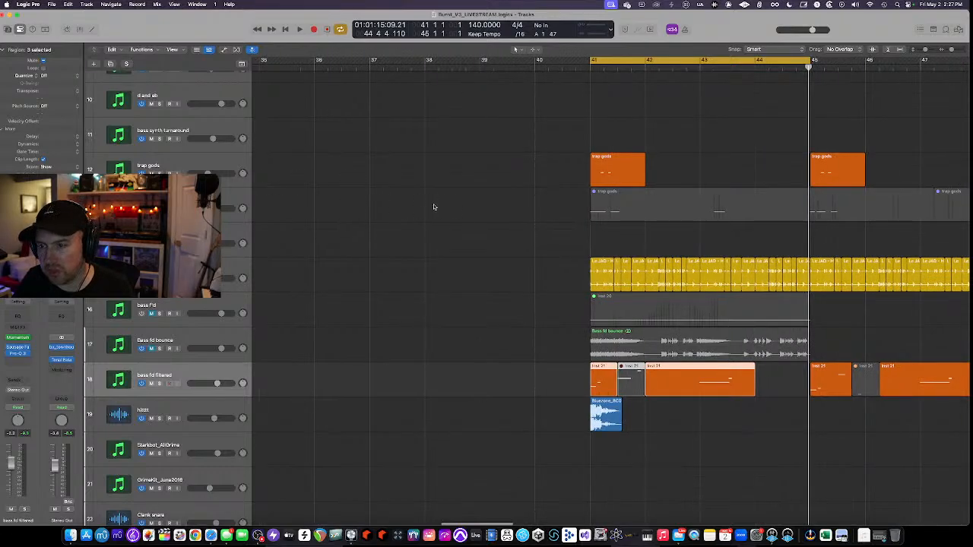
{"action": "key", "text": "space"}
{"action": "scroll", "coordinate": [431, 210], "scroll_direction": "right", "scroll_amount": 2}
{"action": "key", "text": "super+Up"}
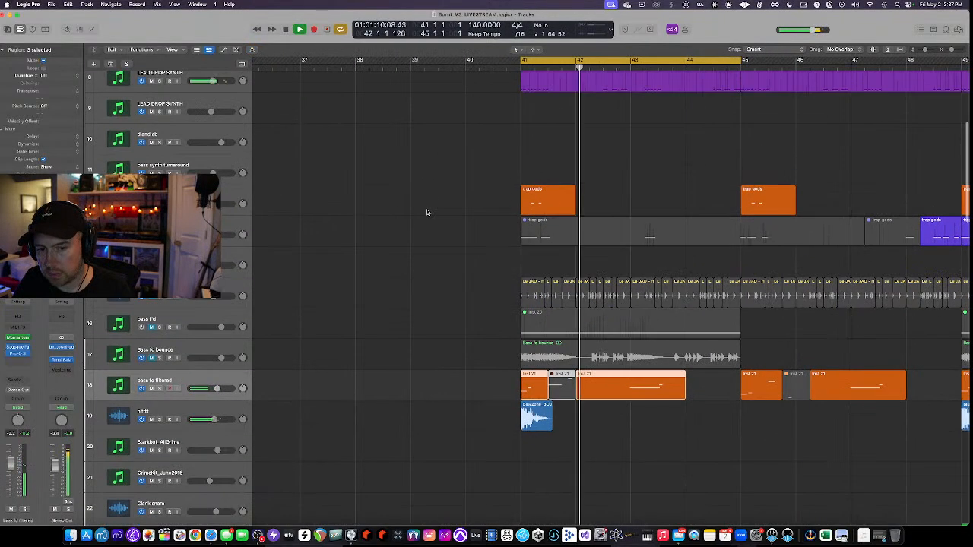
{"action": "scroll", "coordinate": [427, 209], "scroll_direction": "up", "scroll_amount": 5}
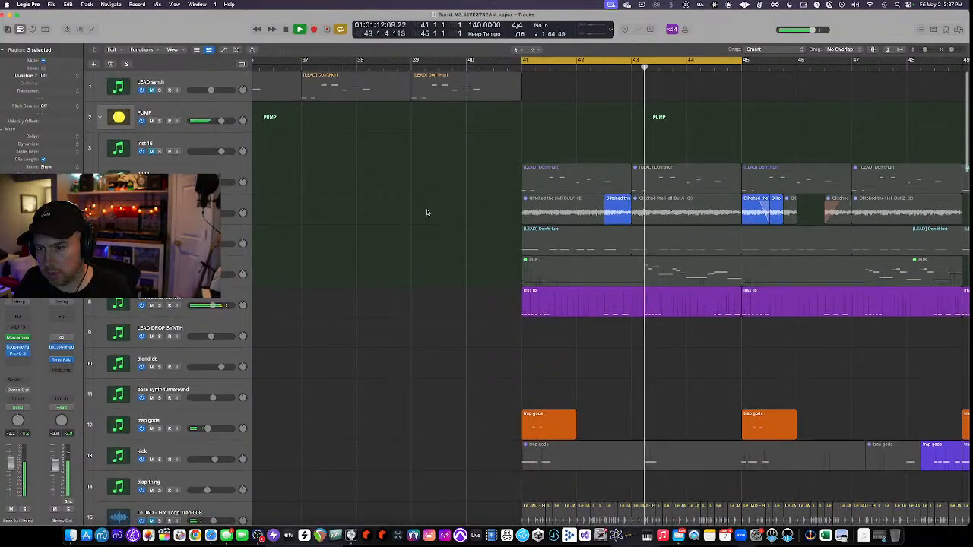
{"action": "scroll", "coordinate": [426, 209], "scroll_direction": "right", "scroll_amount": 2}
Solo LEAD DROP SYNTH, stop playback, inspect its Pigments Granular Stretch patch, close the plug-in and clear the solo.
{"action": "left_click", "coordinate": [157, 310]}
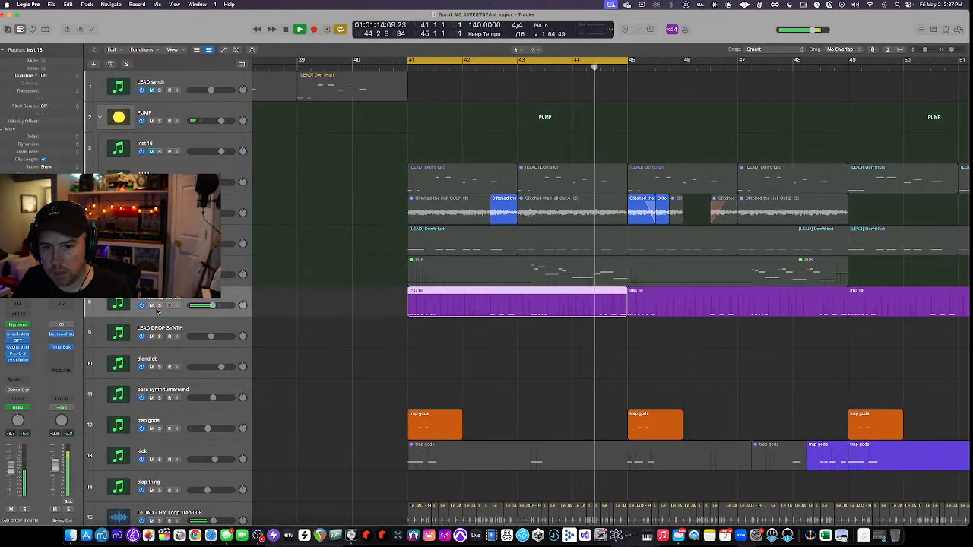
{"action": "left_click", "coordinate": [158, 306]}
{"action": "key", "text": "space"}
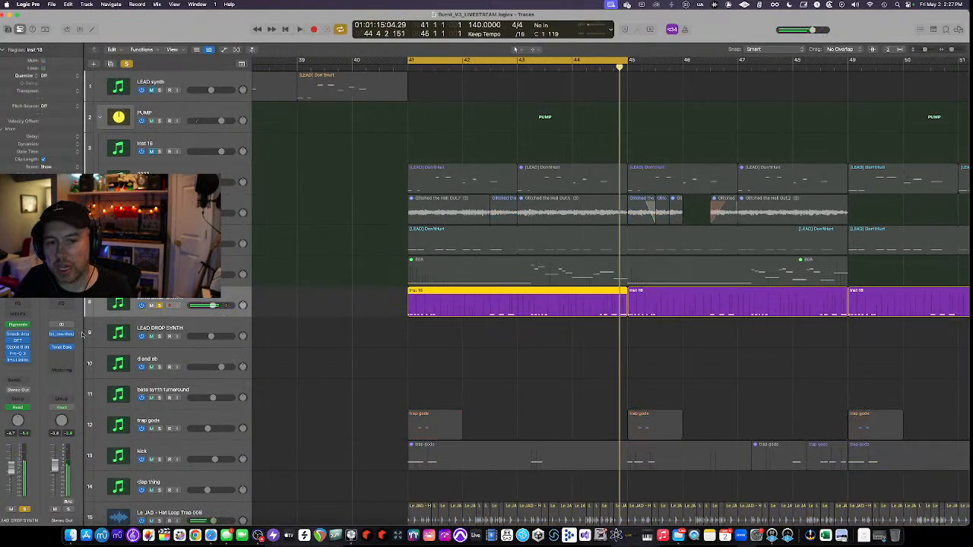
{"action": "left_click", "coordinate": [17, 325]}
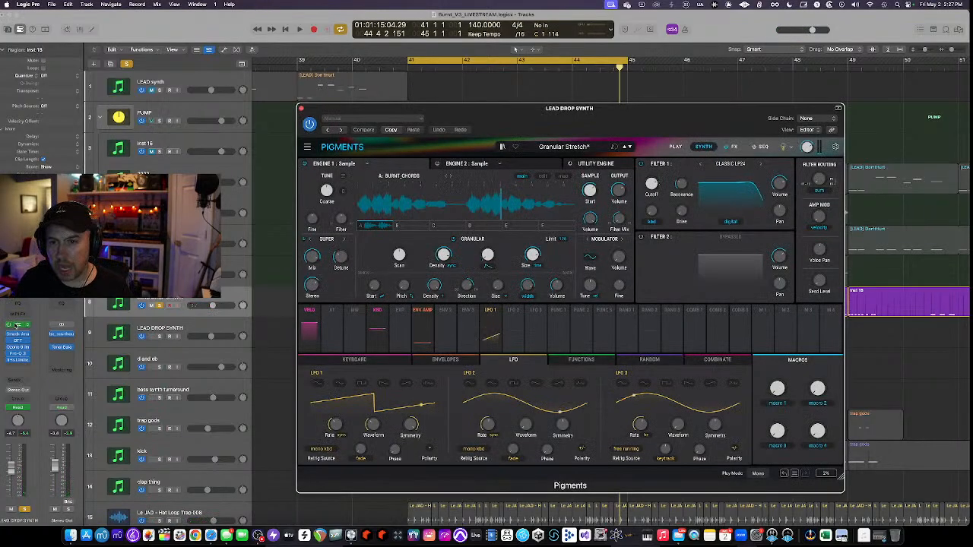
{"action": "left_click_drag", "start_coordinate": [383, 112], "coordinate": [468, 90]}
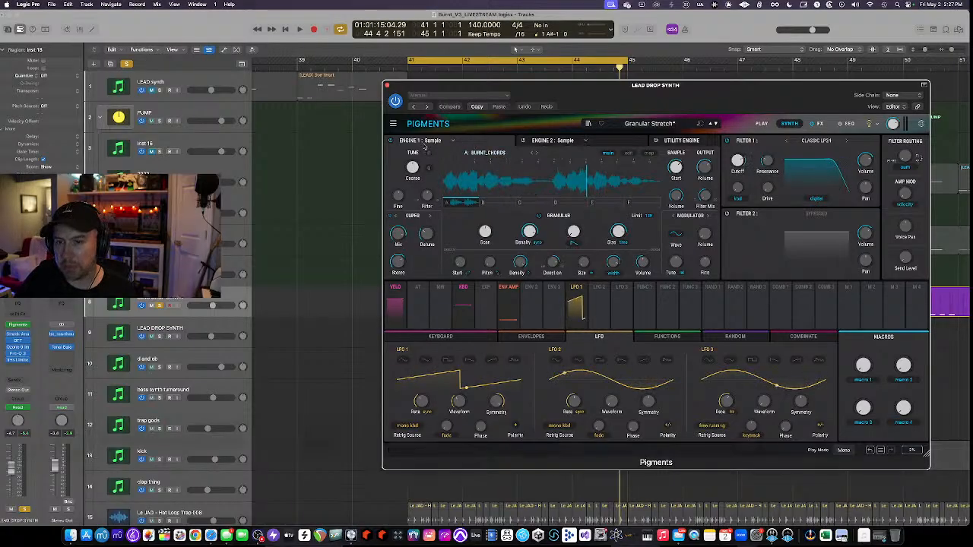
{"action": "left_click", "coordinate": [387, 85]}
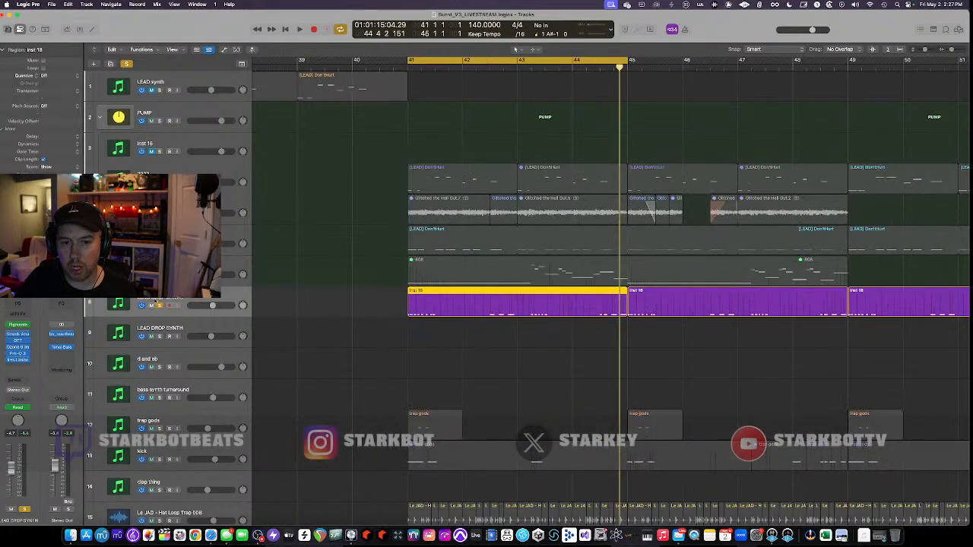
{"action": "key", "text": "s"}
Unmute and solo track 2222, play it from bar 41, then stop, clear the solo and mute the track again.
{"action": "left_click", "coordinate": [151, 183]}
{"action": "left_click", "coordinate": [162, 172]}
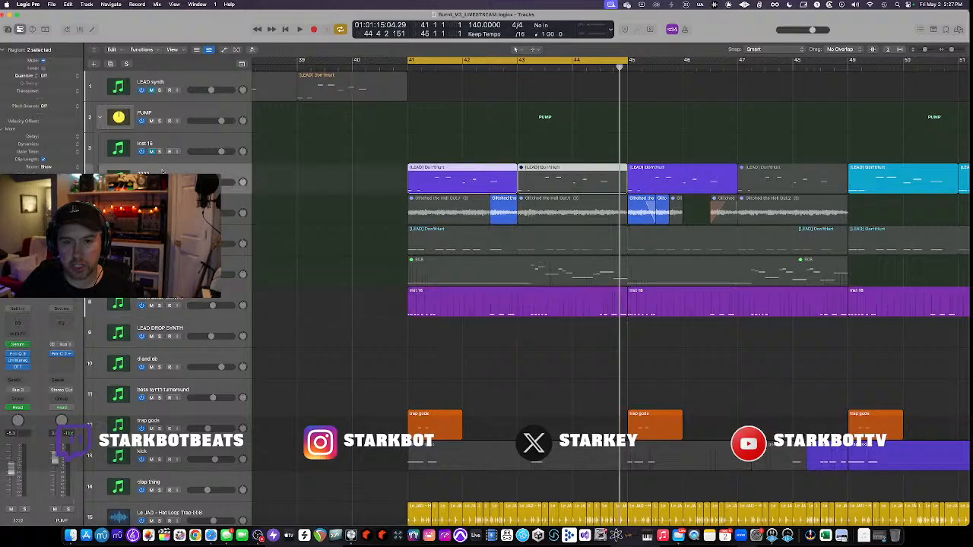
{"action": "key", "text": "space"}
{"action": "key", "text": "s"}
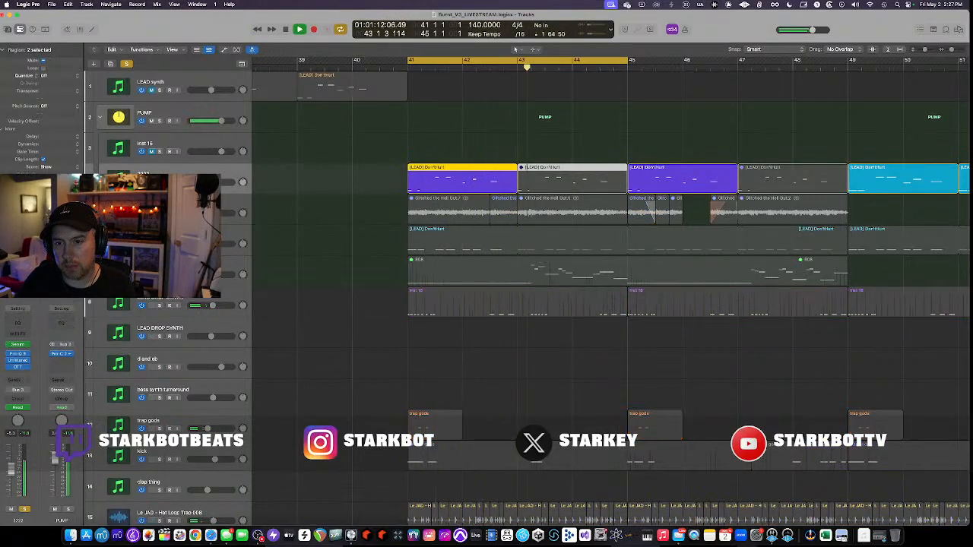
{"action": "key", "text": "space"}
{"action": "key", "text": "space"}
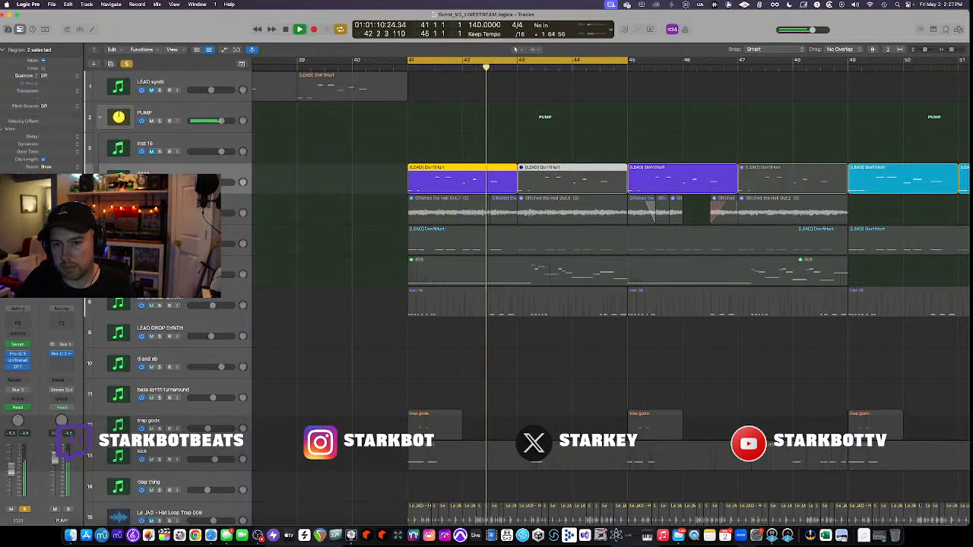
{"action": "key", "text": "space"}
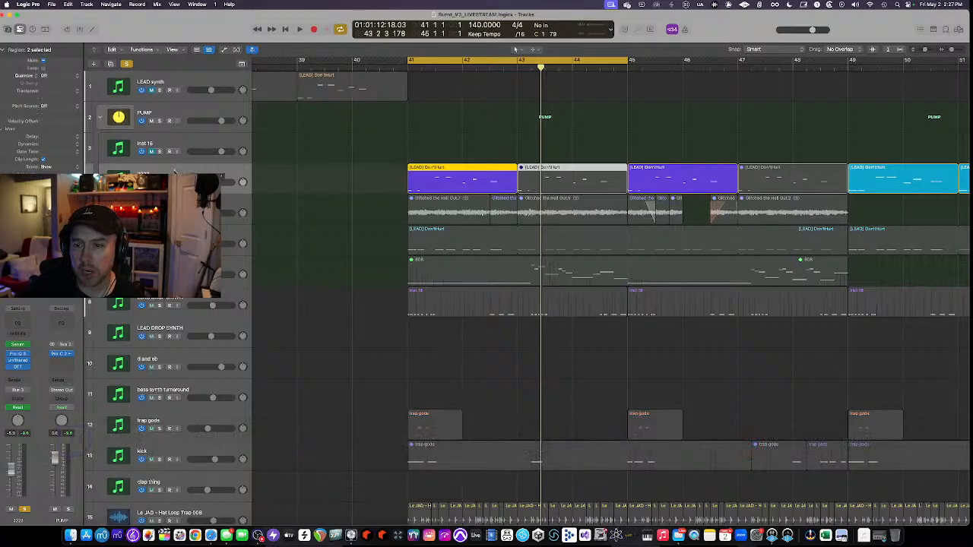
{"action": "key", "text": "s"}
{"action": "key", "text": "m"}
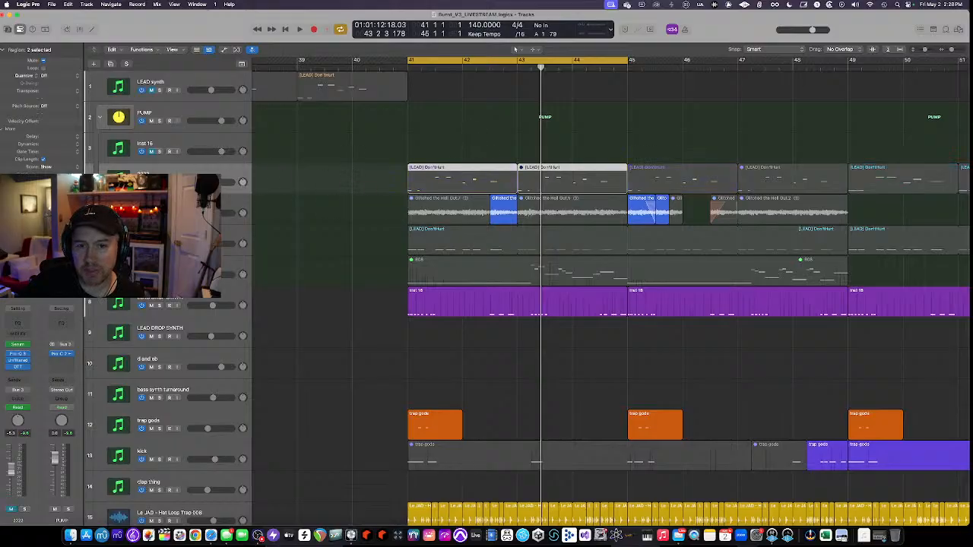
Unmute the Glitched the Hell Out region at bar 41, solo its track and start playback.
{"action": "left_click", "coordinate": [441, 215]}
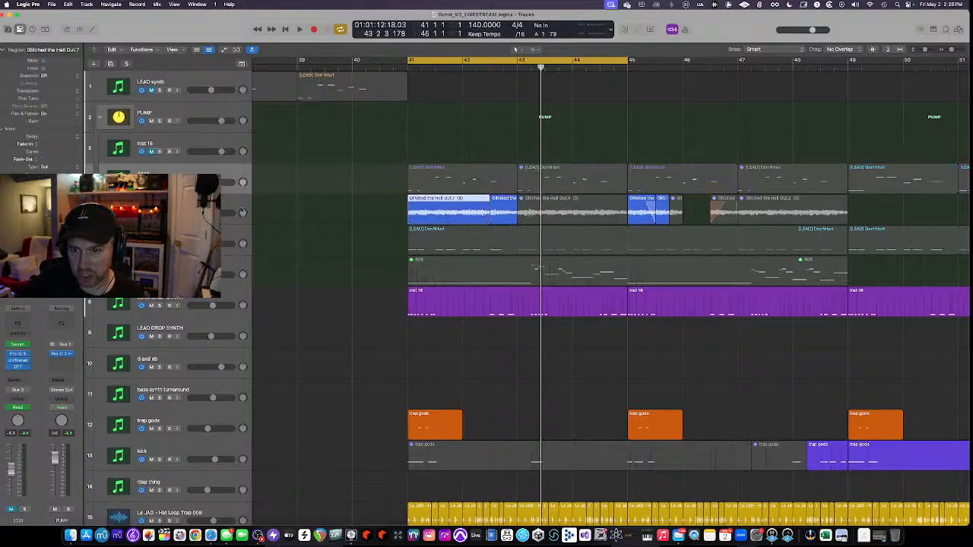
{"action": "key", "text": "s"}
{"action": "key", "text": "space"}
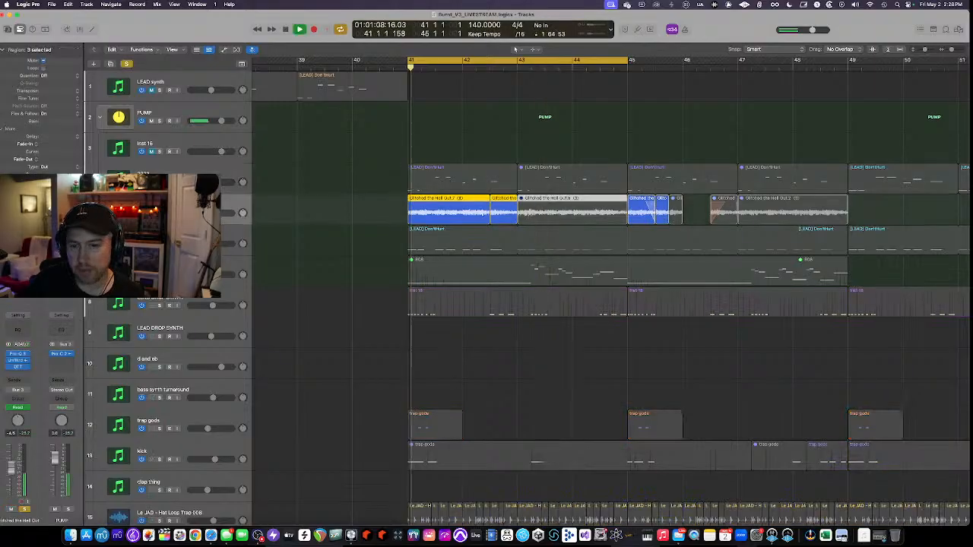
Inspect the Unfiltered Audio G8 gate and Pro-Q 3 on Glitched the Hell Out, stopping playback and closing both plug-ins.
{"action": "left_click", "coordinate": [17, 360]}
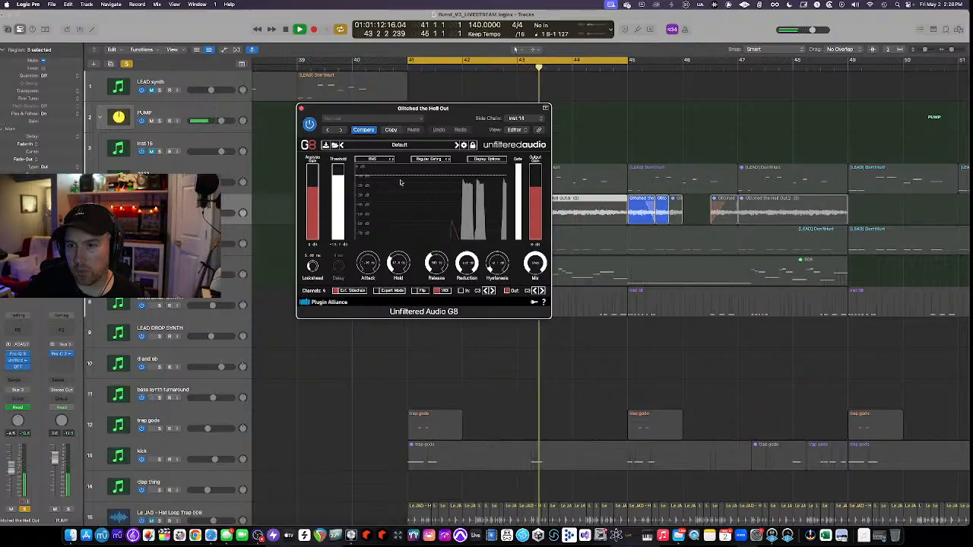
{"action": "key", "text": "space"}
{"action": "left_click", "coordinate": [302, 108]}
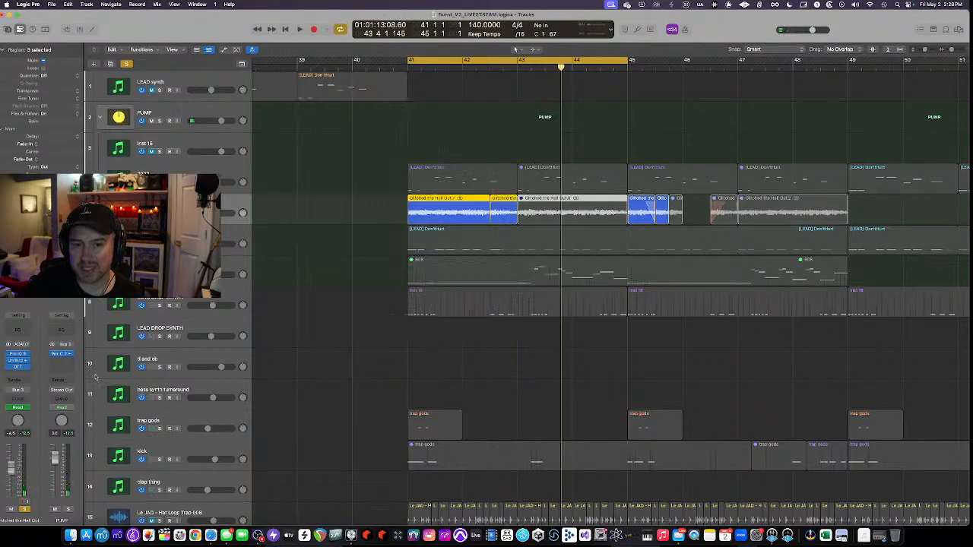
{"action": "left_click", "coordinate": [18, 354]}
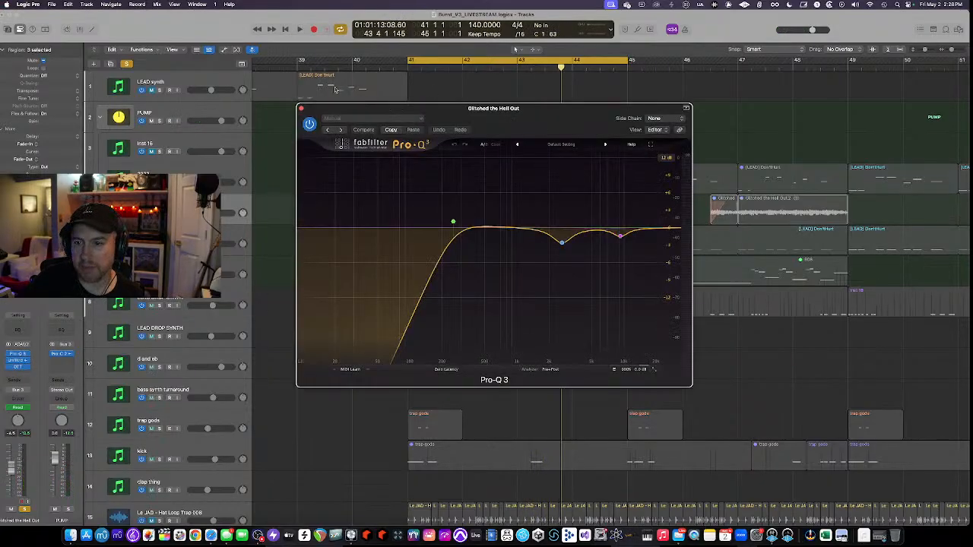
{"action": "left_click", "coordinate": [301, 109]}
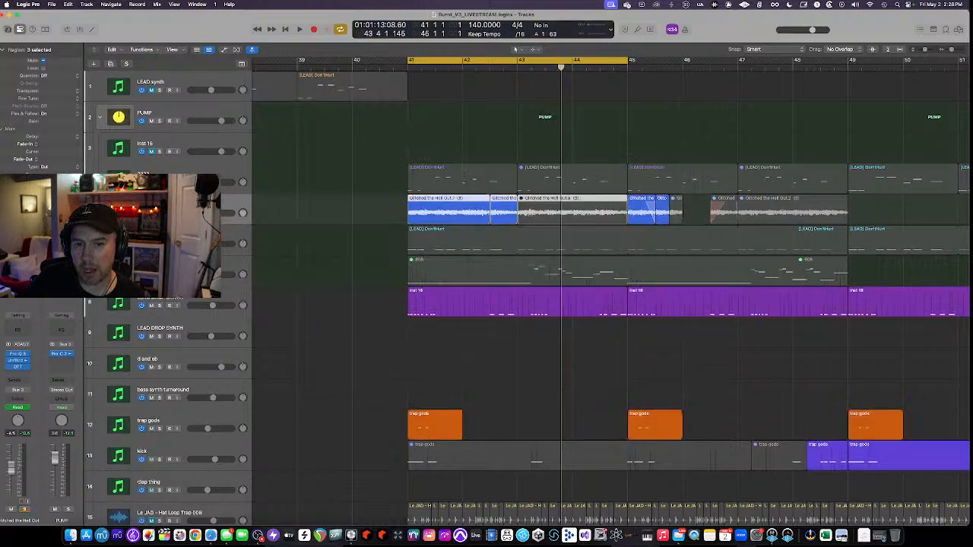
Mute the Glitched the Hell Out region at bar 41 again while keeping its track unmuted.
{"action": "left_click", "coordinate": [267, 212]}
{"action": "left_click", "coordinate": [360, 215]}
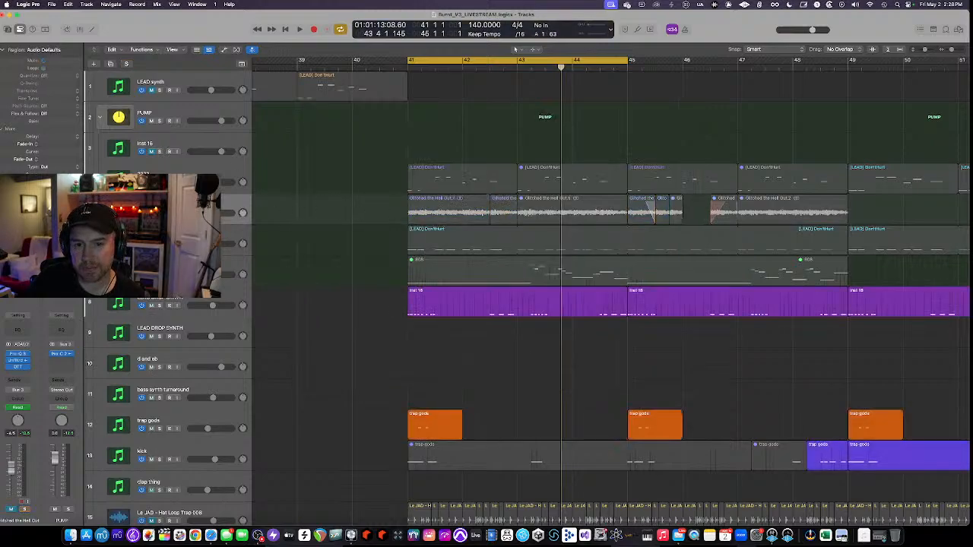
{"action": "key", "text": "m"}
{"action": "left_click", "coordinate": [456, 209]}
{"action": "key", "text": "ctrl+m"}
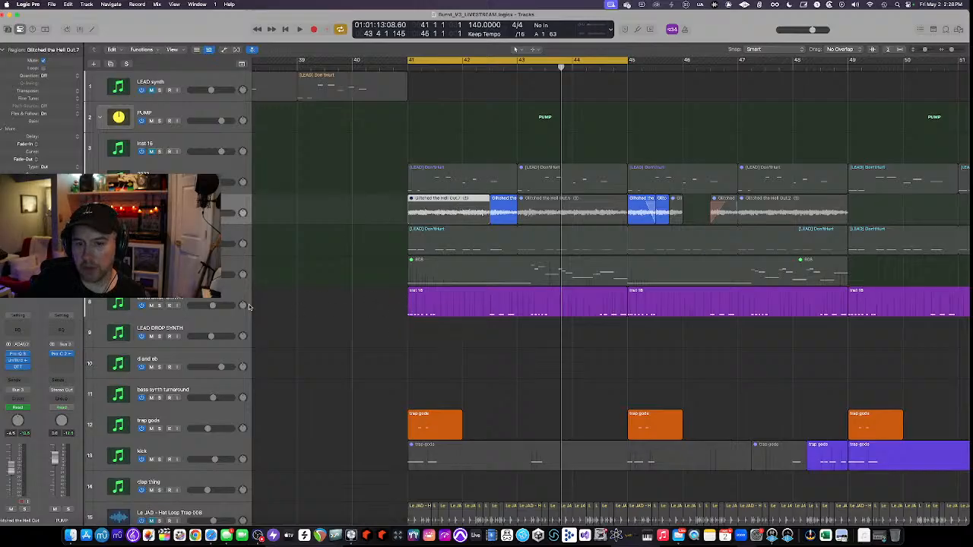
Audition LEAD DROP SYNTH's Pigments patch, enabling Smack Attack, OTT, Ozone 9 Imager and Pro-Q 3 one by one, and close the plug-in windows.
{"action": "left_click", "coordinate": [225, 298]}
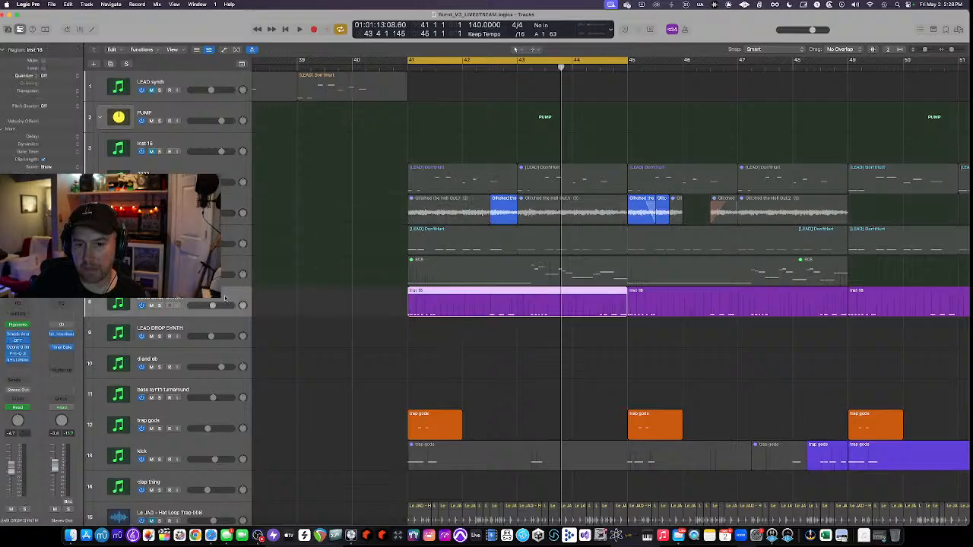
{"action": "left_click", "coordinate": [15, 326]}
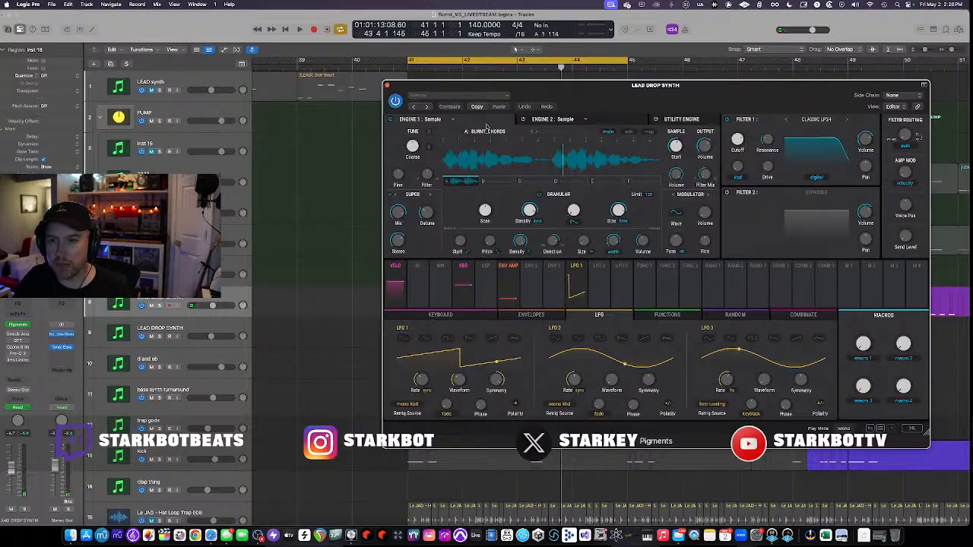
{"action": "left_click", "coordinate": [19, 335]}
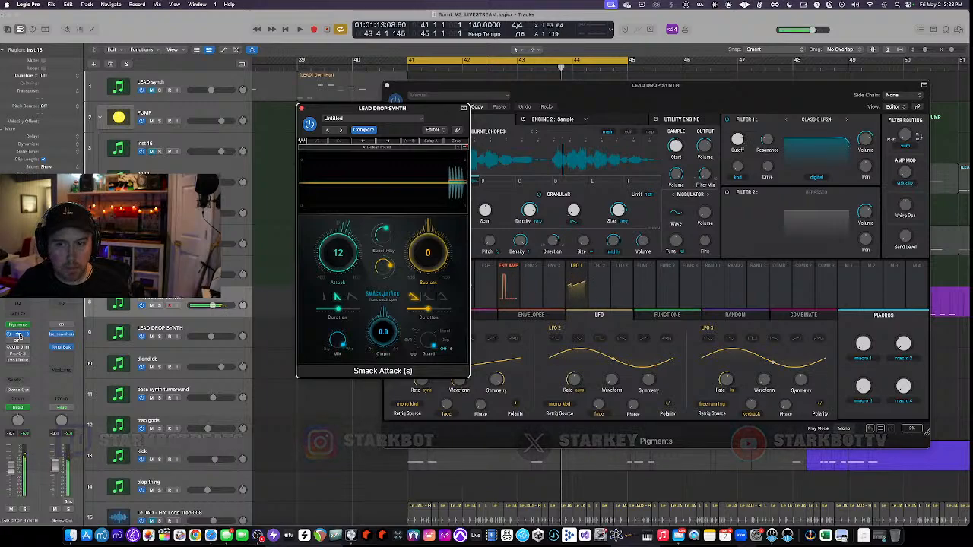
{"action": "left_click", "coordinate": [8, 341]}
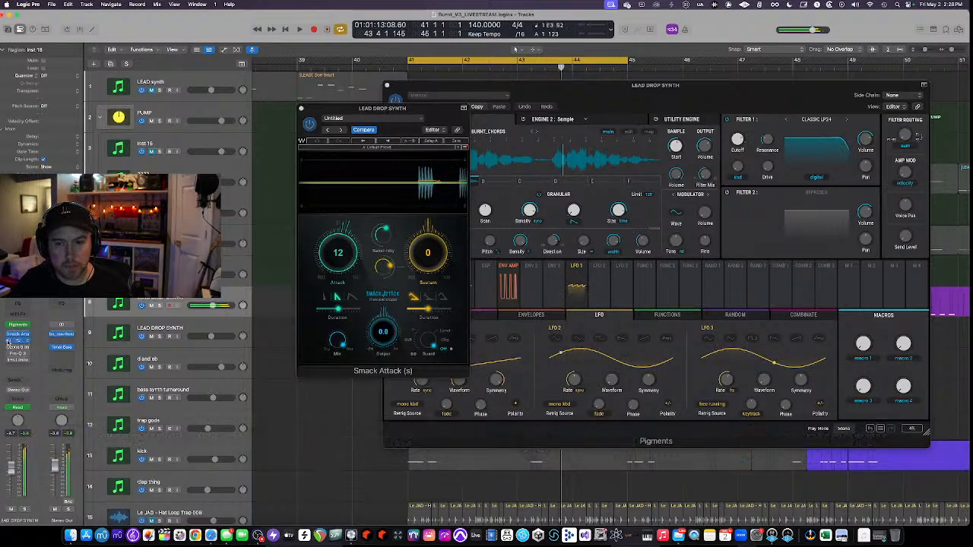
{"action": "left_click", "coordinate": [16, 343]}
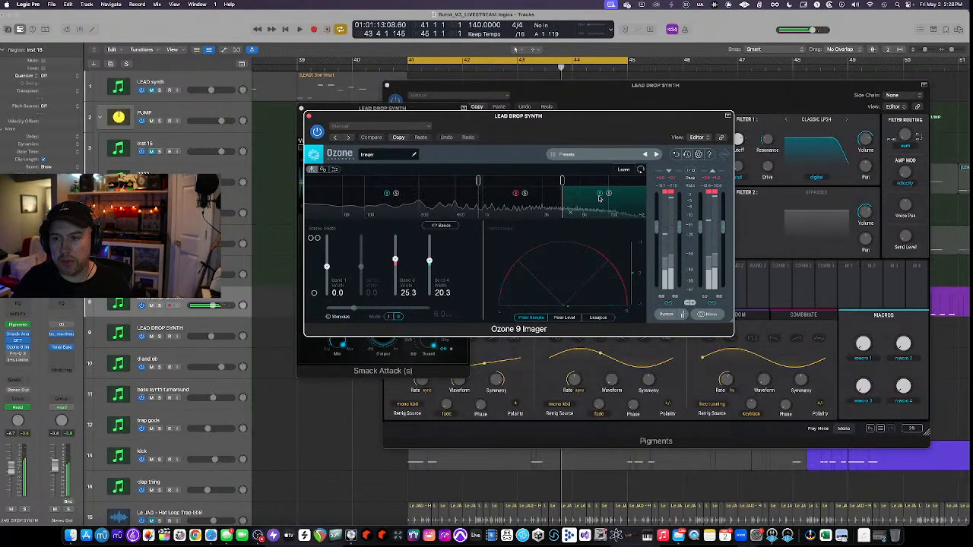
{"action": "left_click", "coordinate": [17, 354]}
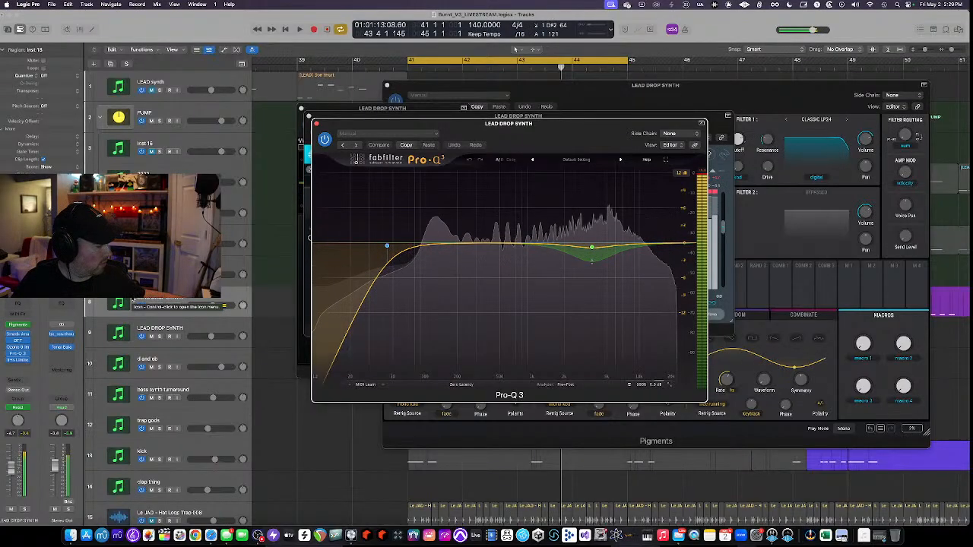
{"action": "left_click", "coordinate": [316, 123]}
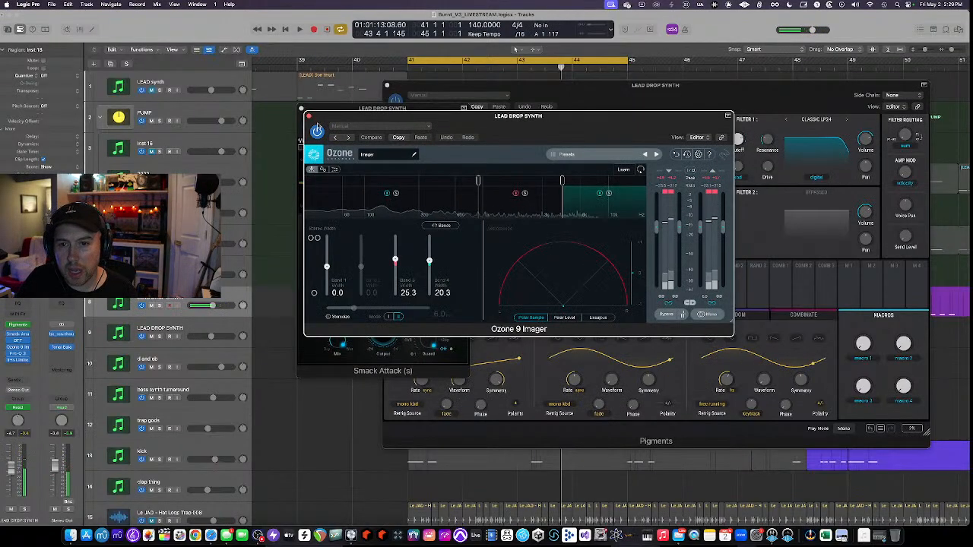
{"action": "left_click", "coordinate": [309, 115]}
{"action": "left_click", "coordinate": [301, 111]}
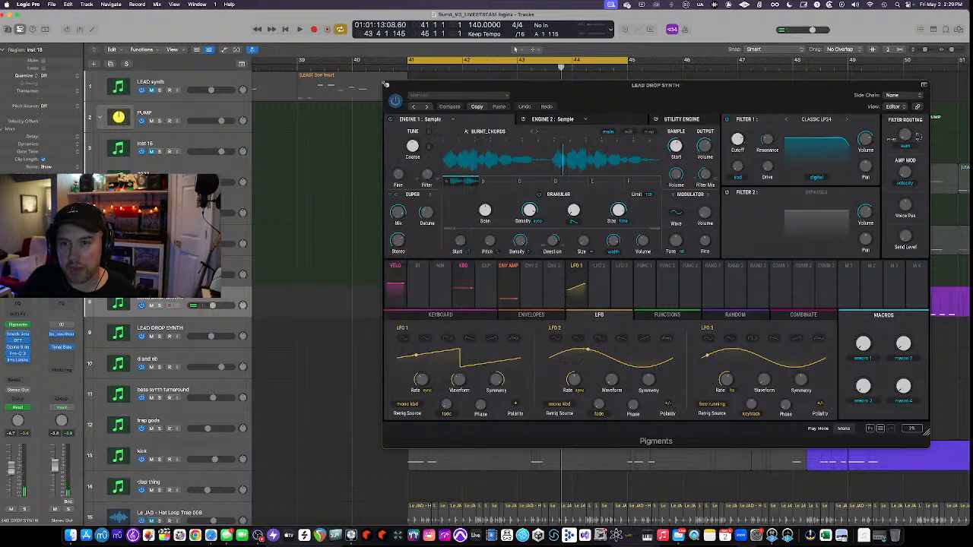
{"action": "left_click", "coordinate": [385, 84]}
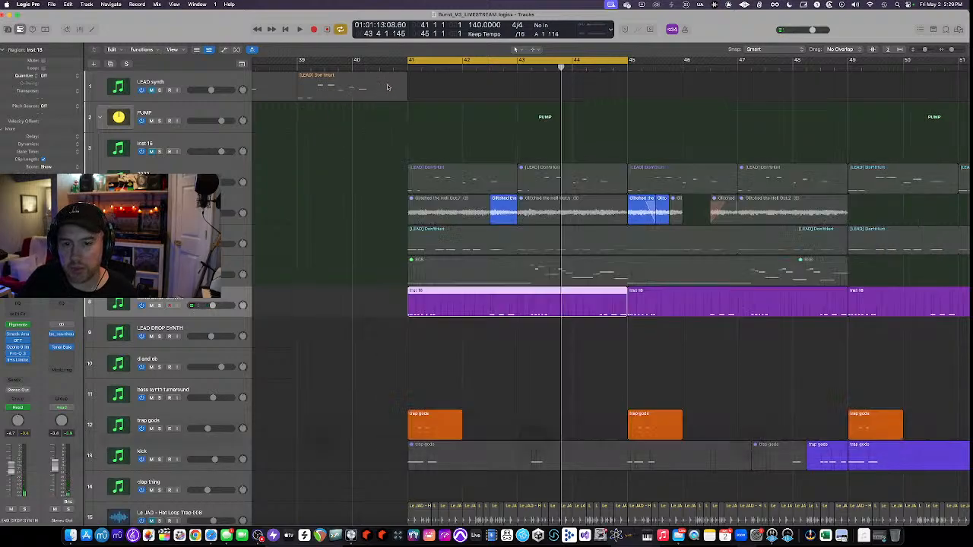
Solo and play LEAD DROP SYNTH, examine its bar 41 to 45 notes in the Piano Roll, and stop playback.
{"action": "left_click", "coordinate": [159, 306]}
{"action": "key", "text": "space"}
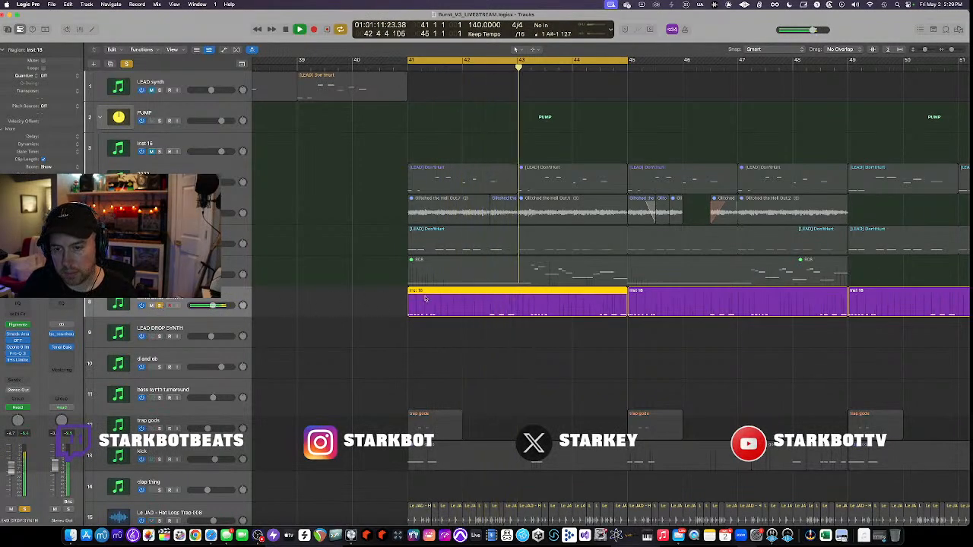
{"action": "key", "text": "p"}
{"action": "scroll", "coordinate": [325, 360], "scroll_direction": "up", "scroll_amount": 8}
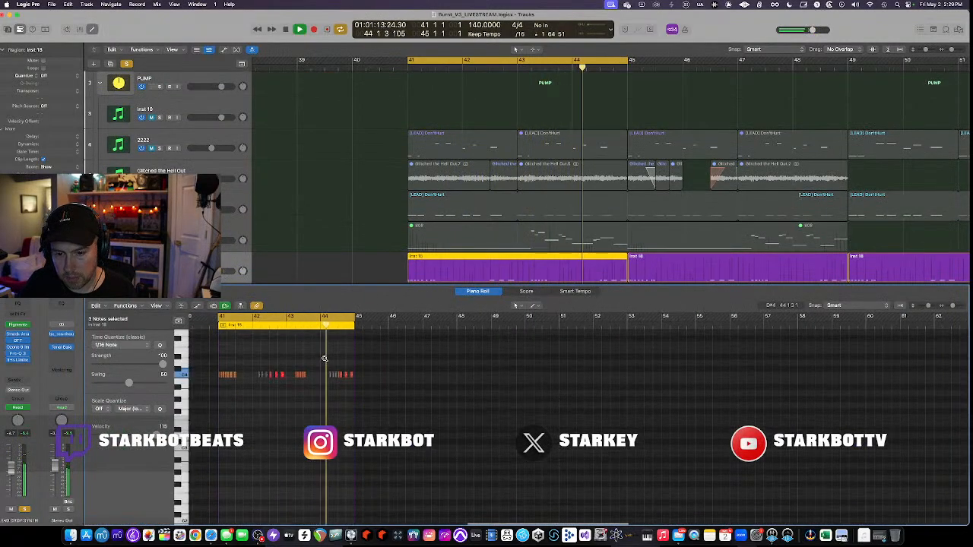
{"action": "scroll", "coordinate": [325, 361], "scroll_direction": "down", "scroll_amount": 4}
{"action": "scroll", "coordinate": [325, 360], "scroll_direction": "up", "scroll_amount": 2}
{"action": "scroll", "coordinate": [326, 356], "scroll_direction": "left", "scroll_amount": 3}
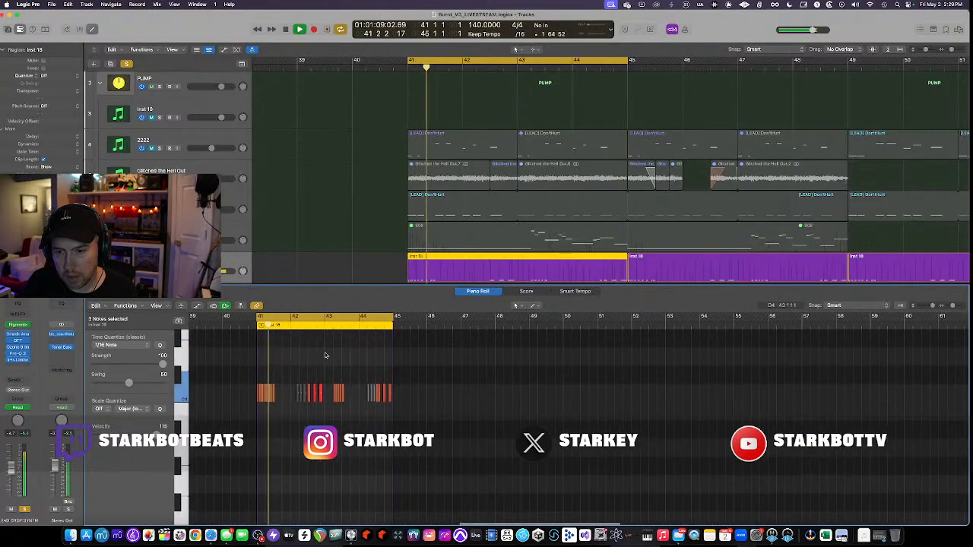
{"action": "key", "text": "space"}
{"action": "scroll", "coordinate": [317, 351], "scroll_direction": "up", "scroll_amount": 2}
{"action": "scroll", "coordinate": [317, 351], "scroll_direction": "up", "scroll_amount": 4}
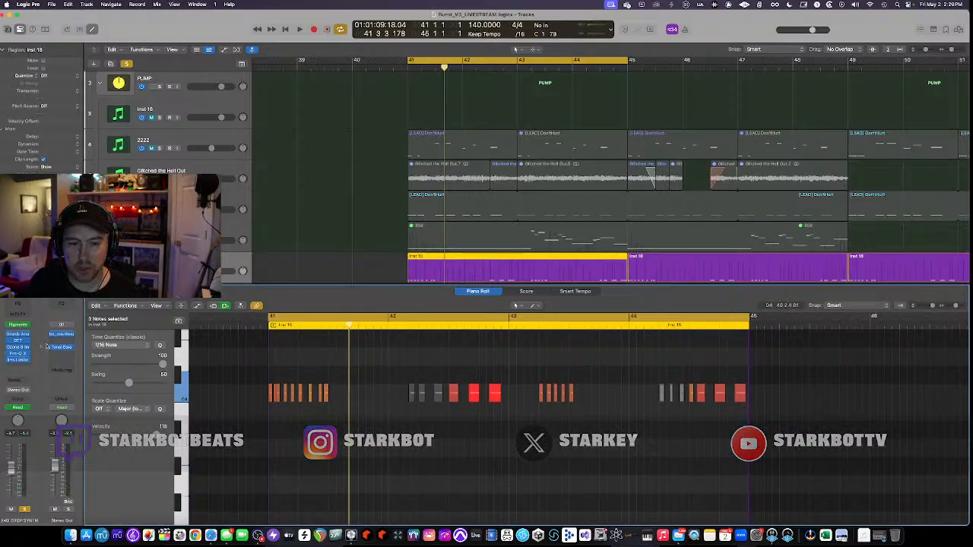
Inspect LEAD DROP SYNTH's Granular Stretch patch and BURNT_CHORDS sample in Pigments during playback, stopping and closing the plug-in.
{"action": "left_click", "coordinate": [19, 325]}
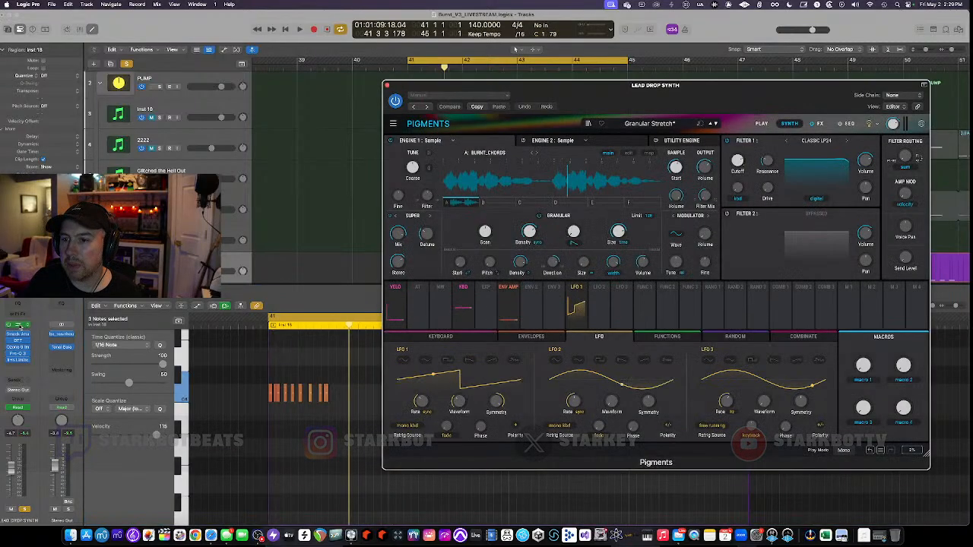
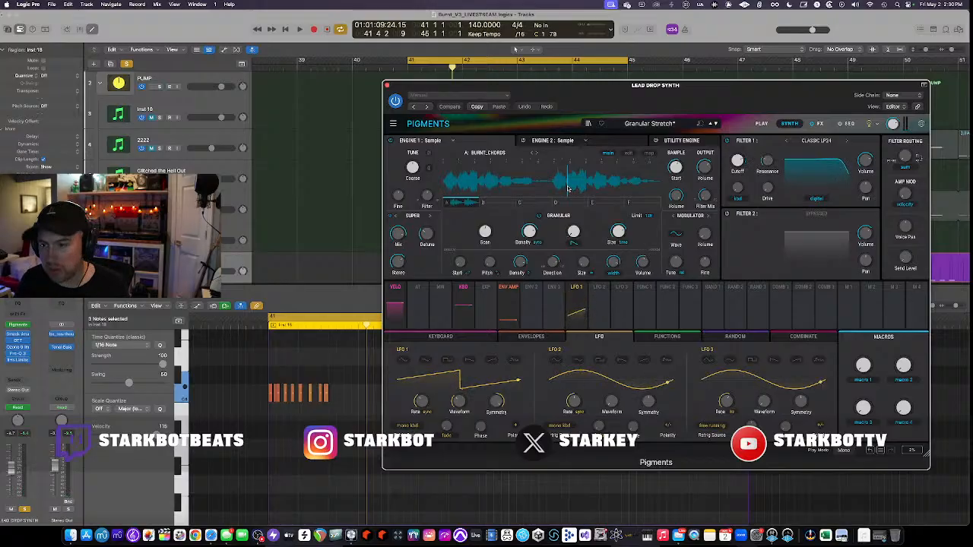
{"action": "key", "text": "space"}
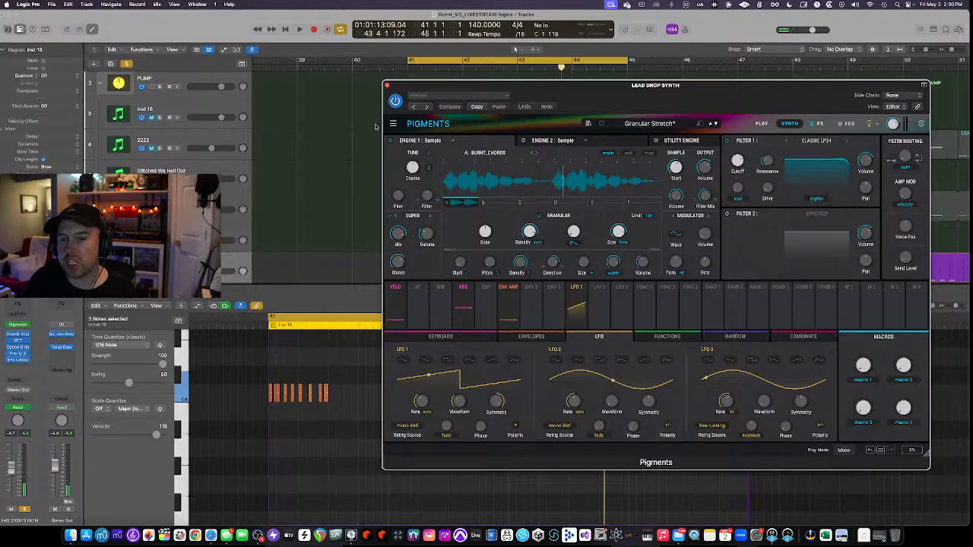
{"action": "left_click", "coordinate": [388, 86]}
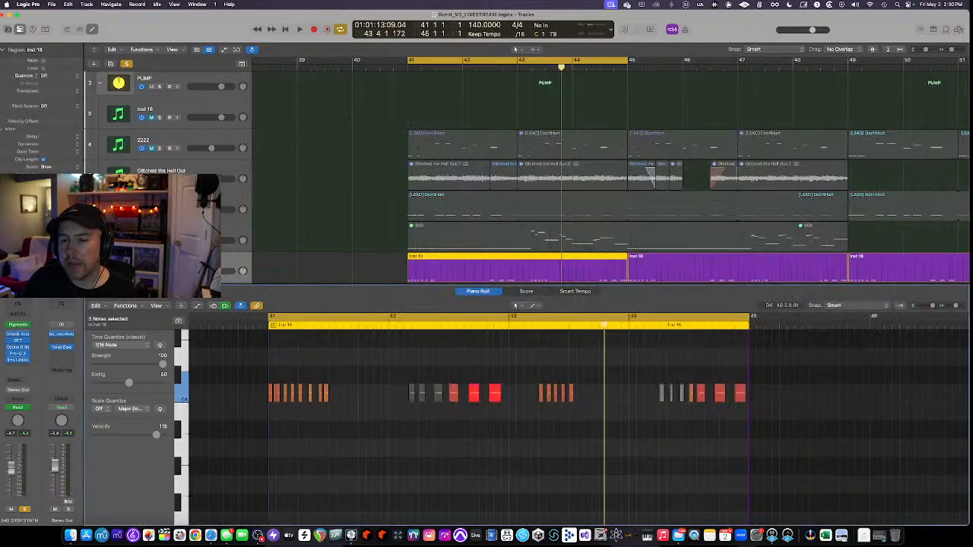
Unsolo LEAD DROP SYNTH, turn off the cycle range and place the playhead just before bar 41.
{"action": "left_click", "coordinate": [160, 272]}
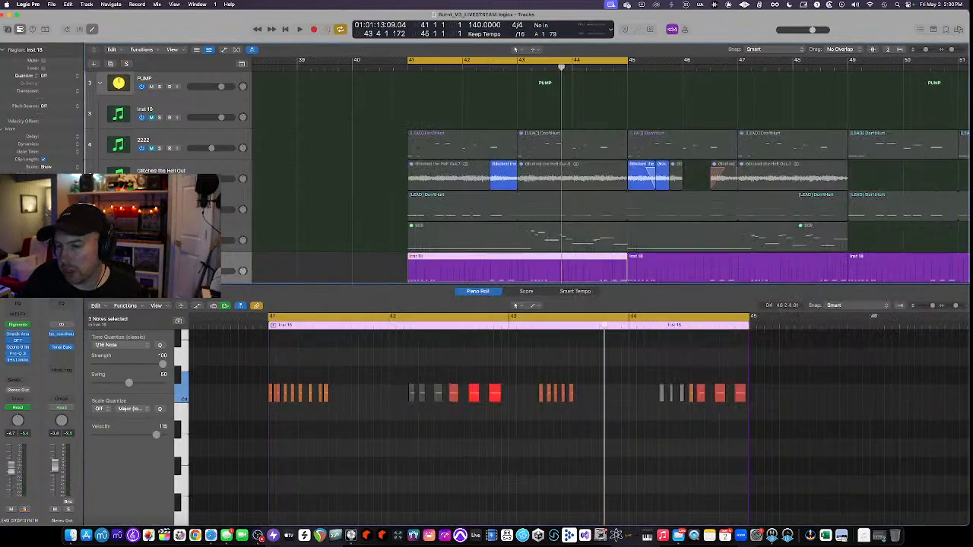
{"action": "left_click", "coordinate": [476, 61]}
{"action": "left_click", "coordinate": [404, 68]}
Show track automation, examine LEAD DROP SYNTH's Pigments parameter lanes from bar 41 onward, and collapse and hide the lanes again.
{"action": "scroll", "coordinate": [427, 135], "scroll_direction": "down", "scroll_amount": 3}
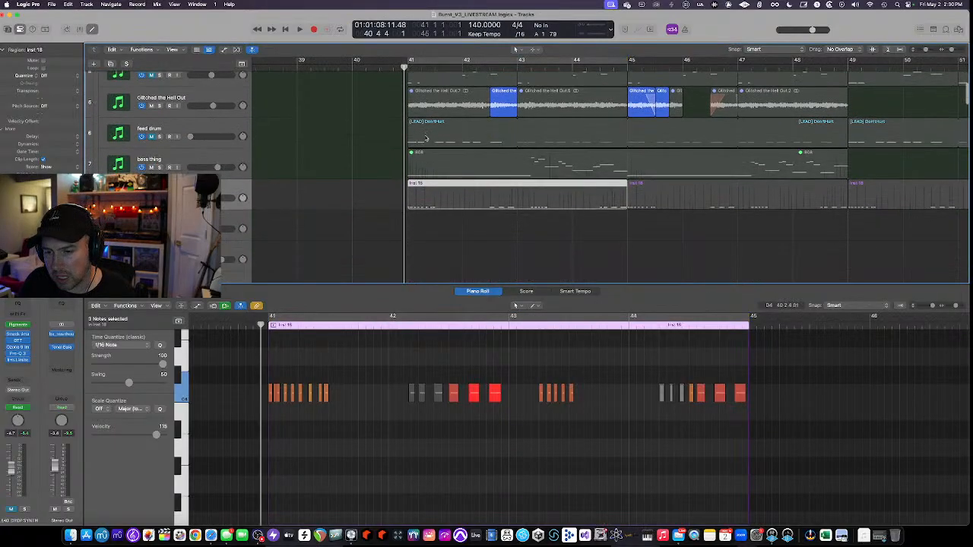
{"action": "key", "text": "a"}
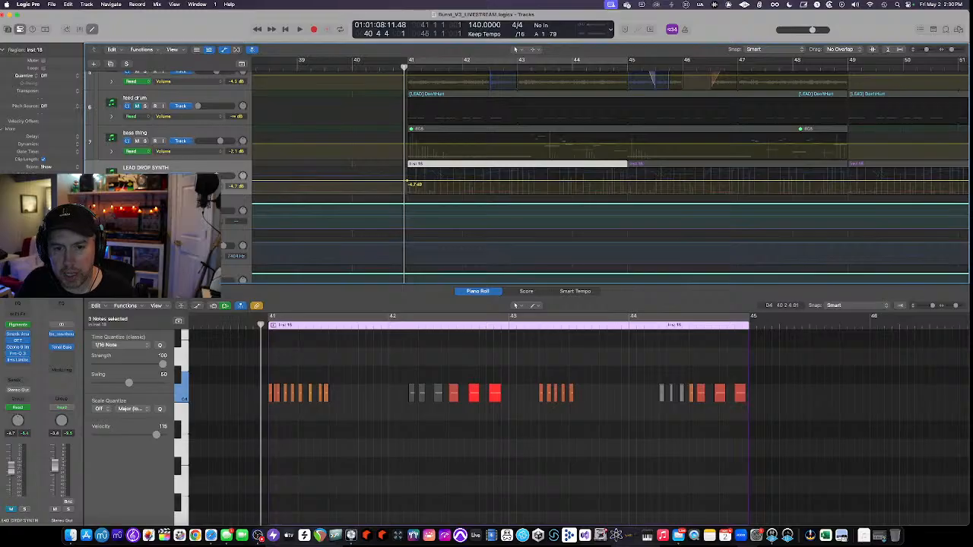
{"action": "scroll", "coordinate": [408, 213], "scroll_direction": "down", "scroll_amount": 5}
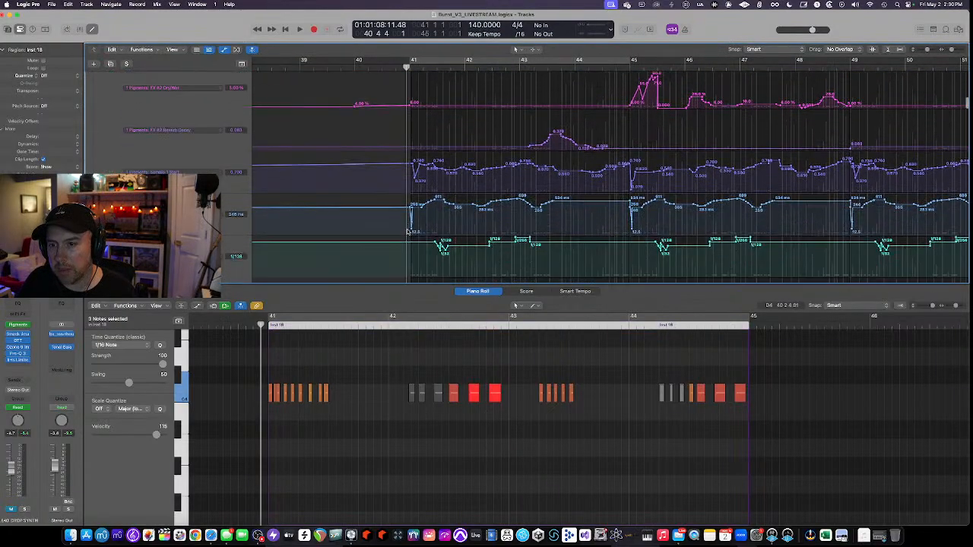
{"action": "scroll", "coordinate": [408, 232], "scroll_direction": "down", "scroll_amount": 5}
{"action": "scroll", "coordinate": [470, 225], "scroll_direction": "up", "scroll_amount": 2}
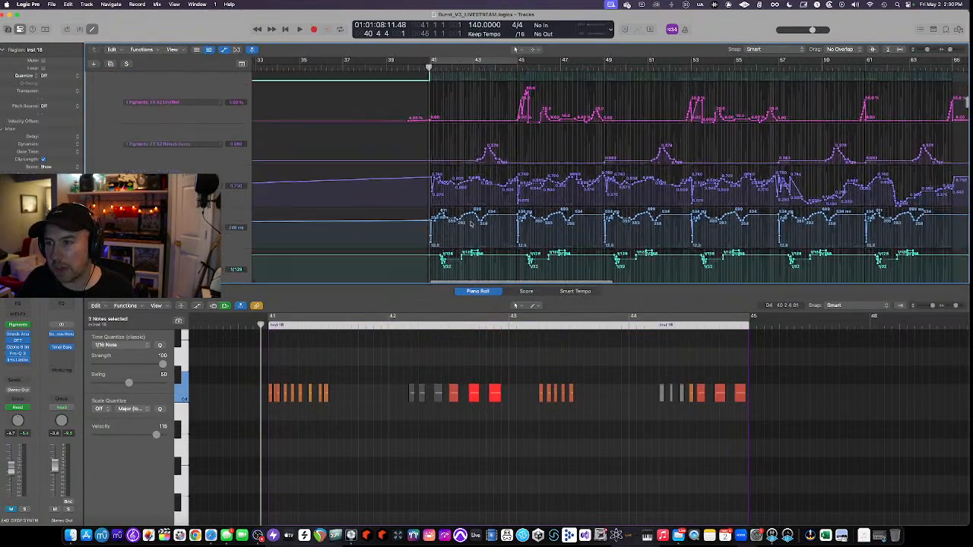
{"action": "scroll", "coordinate": [470, 225], "scroll_direction": "up", "scroll_amount": 2}
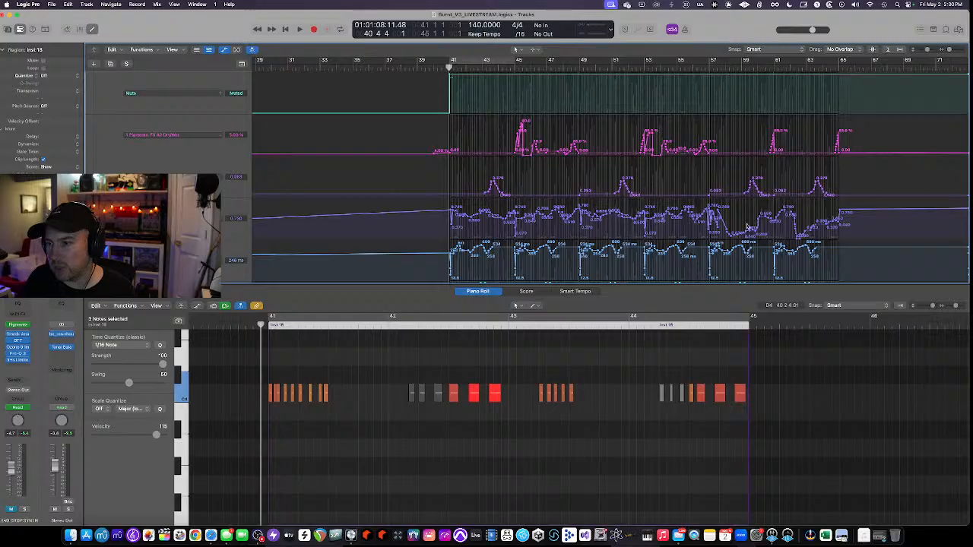
{"action": "scroll", "coordinate": [152, 170], "scroll_direction": "up", "scroll_amount": 5}
{"action": "left_click", "coordinate": [112, 221]}
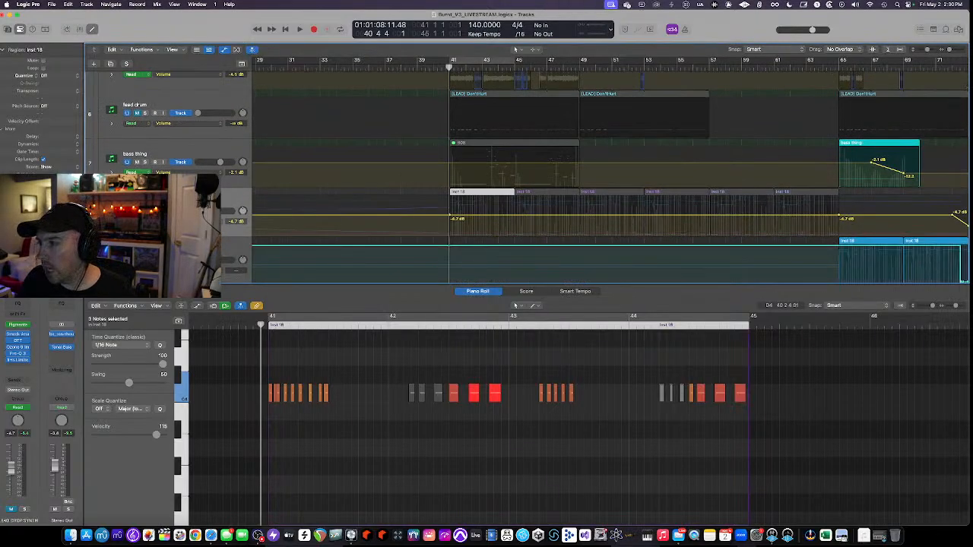
{"action": "key", "text": "a"}
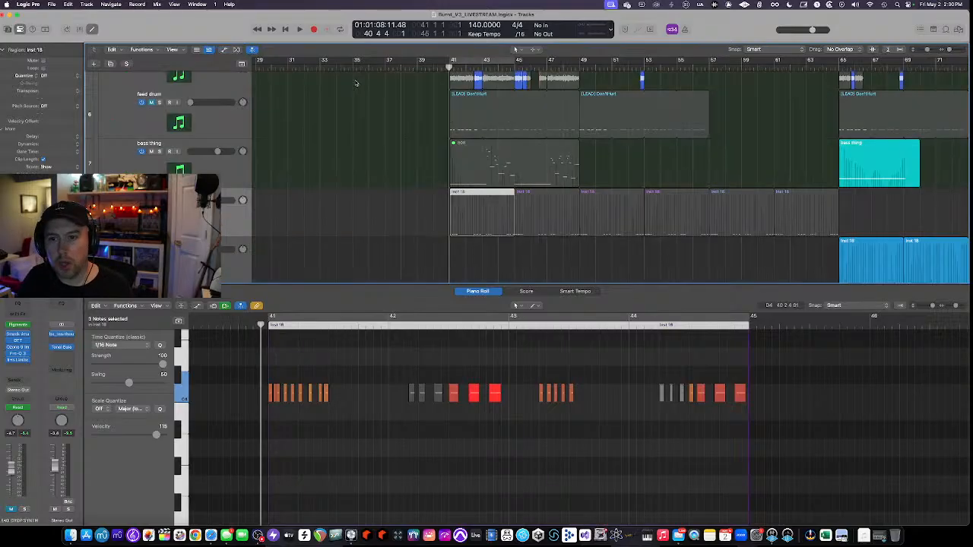
Play the full arrangement from just before bar 41 while reviewing its tracks, and close the Piano Roll.
{"action": "key", "text": "space"}
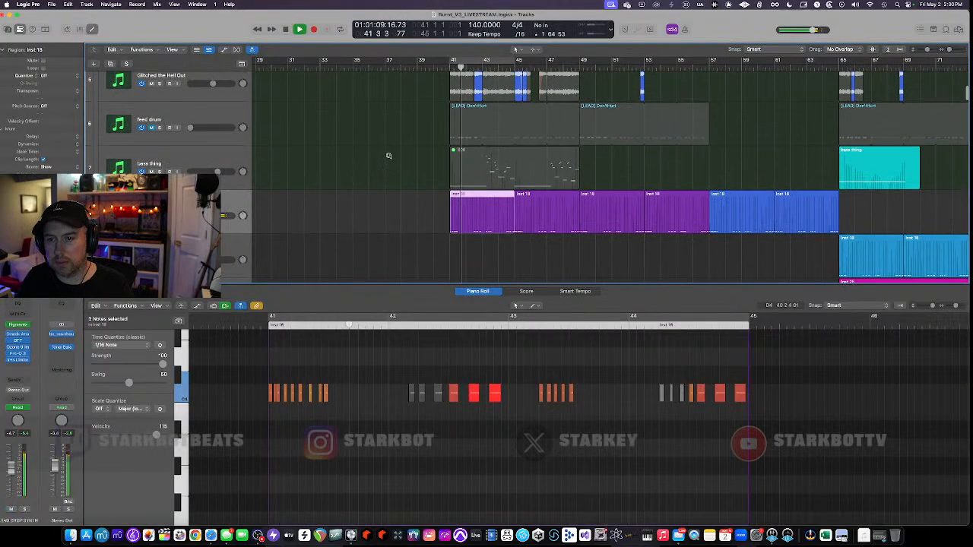
{"action": "scroll", "coordinate": [388, 157], "scroll_direction": "down", "scroll_amount": 5}
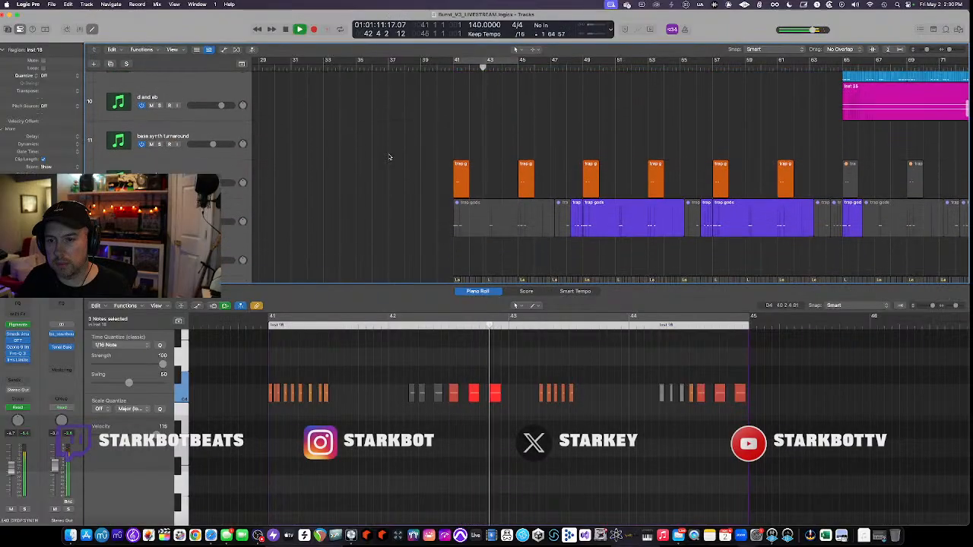
{"action": "scroll", "coordinate": [389, 158], "scroll_direction": "down", "scroll_amount": 6}
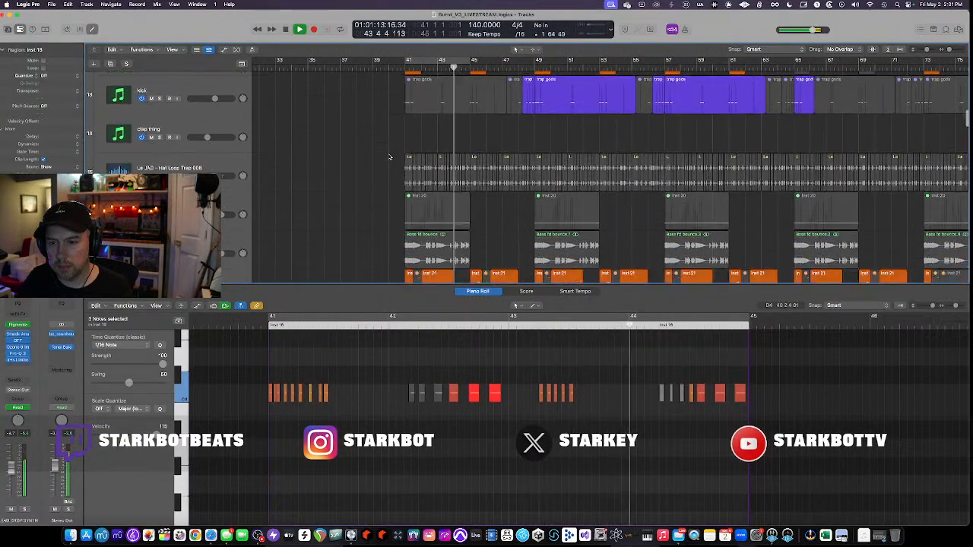
{"action": "scroll", "coordinate": [388, 157], "scroll_direction": "down", "scroll_amount": 6}
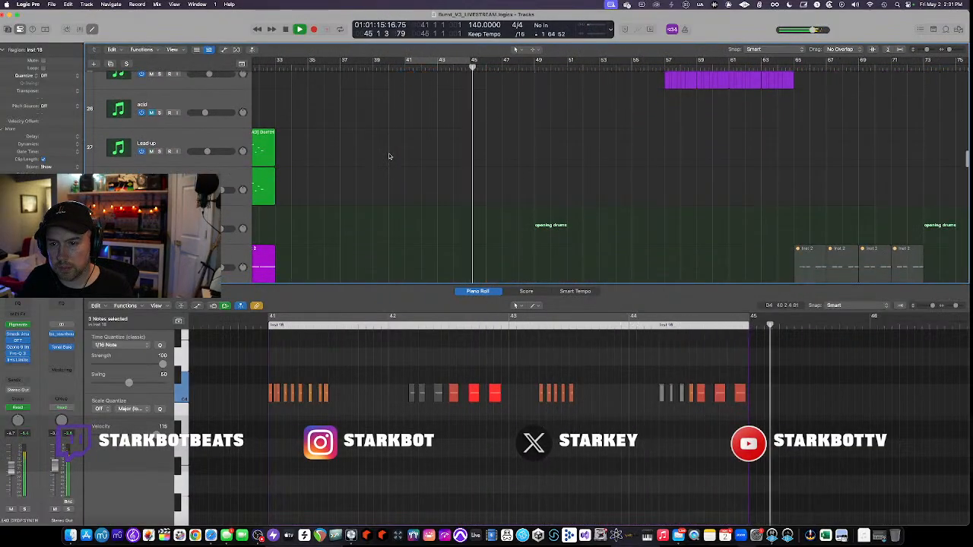
{"action": "scroll", "coordinate": [389, 156], "scroll_direction": "down", "scroll_amount": 5}
{"action": "key", "text": "p"}
Review the drop's tracks during playback, select the Kontakt_bip track with its regions, and stop playback.
{"action": "scroll", "coordinate": [395, 167], "scroll_direction": "up", "scroll_amount": 3}
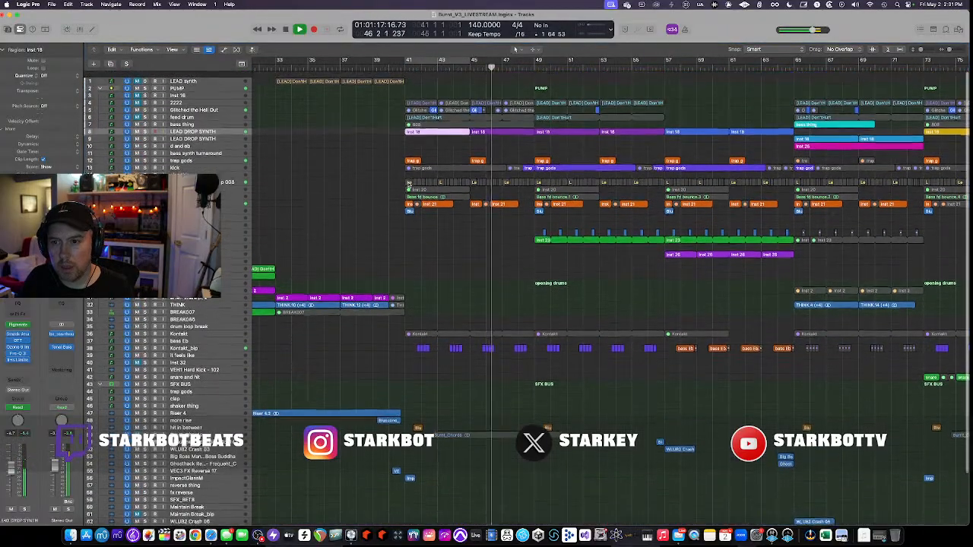
{"action": "scroll", "coordinate": [409, 184], "scroll_direction": "up", "scroll_amount": 4}
{"action": "scroll", "coordinate": [408, 183], "scroll_direction": "up", "scroll_amount": 5}
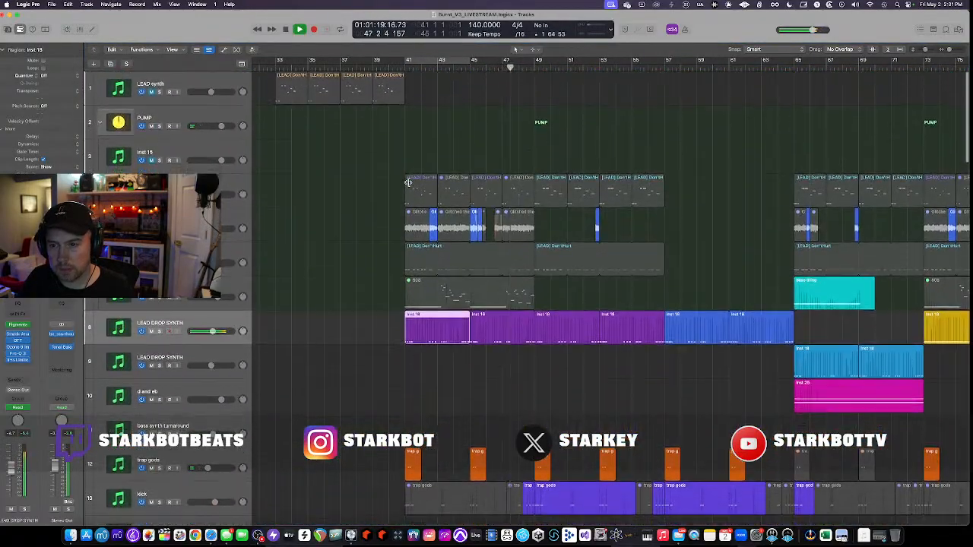
{"action": "scroll", "coordinate": [409, 184], "scroll_direction": "down", "scroll_amount": 8}
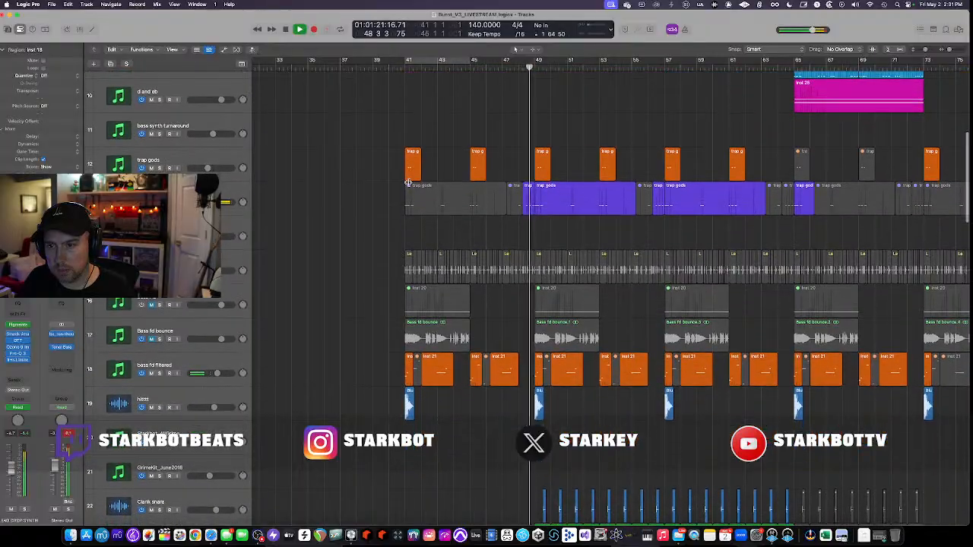
{"action": "scroll", "coordinate": [408, 183], "scroll_direction": "down", "scroll_amount": 15}
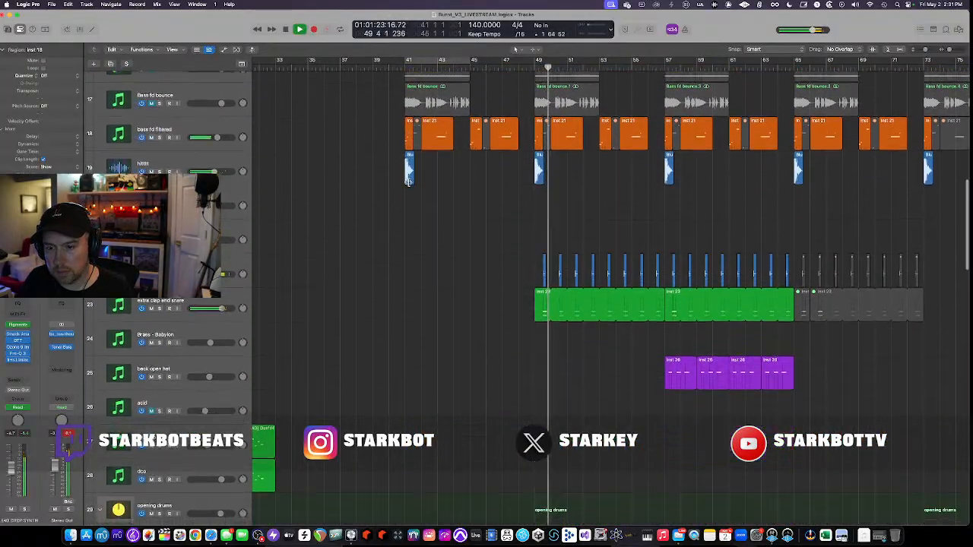
{"action": "scroll", "coordinate": [408, 183], "scroll_direction": "down", "scroll_amount": 6}
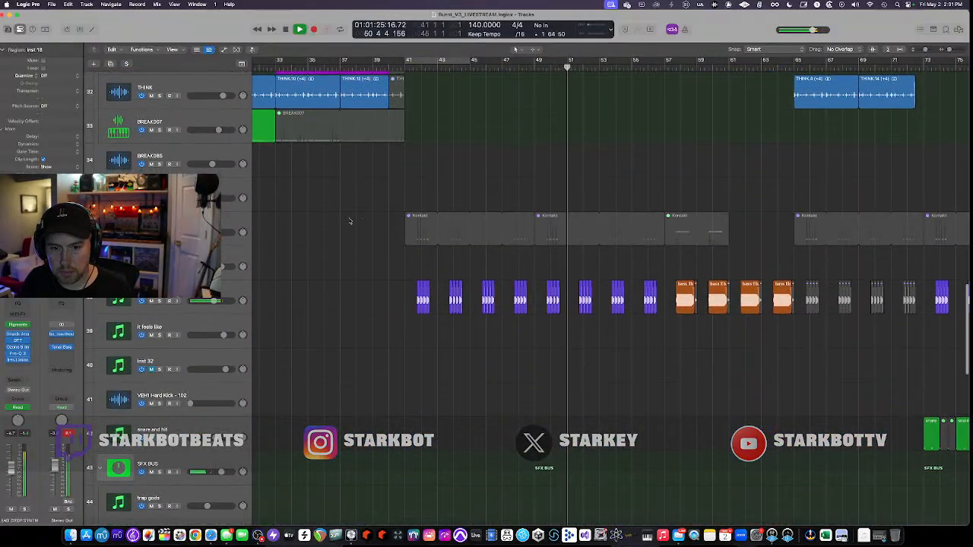
{"action": "left_click", "coordinate": [182, 291]}
{"action": "key", "text": "space"}
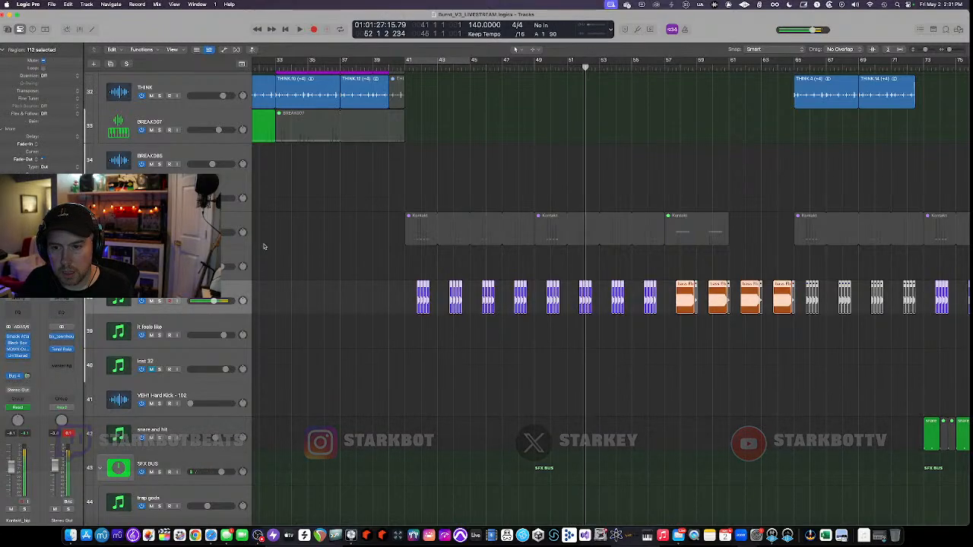
Inspect the BASSYNTH instrument loaded in the muted Kontakt track's Kontakt plug-in and close its window.
{"action": "left_click", "coordinate": [182, 224]}
{"action": "left_click", "coordinate": [19, 333]}
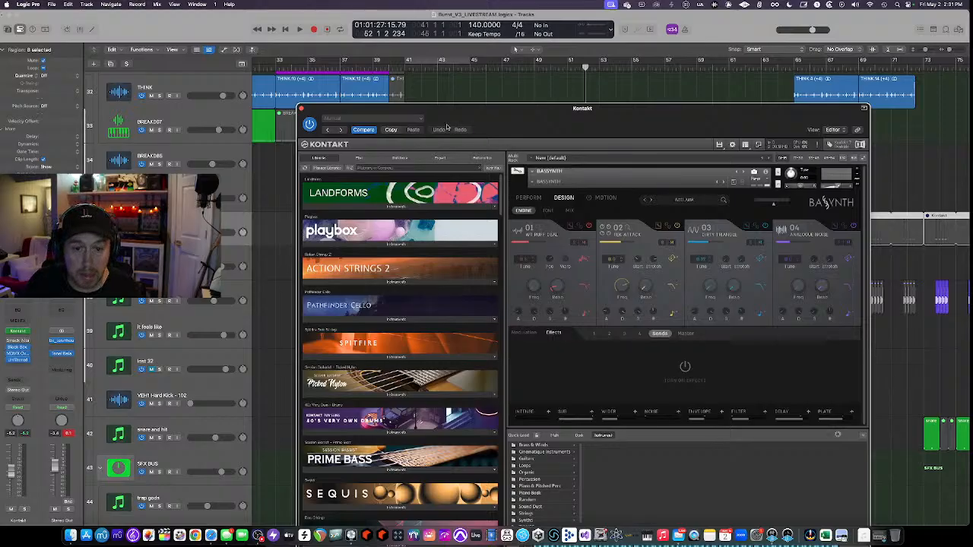
{"action": "left_click", "coordinate": [301, 108]}
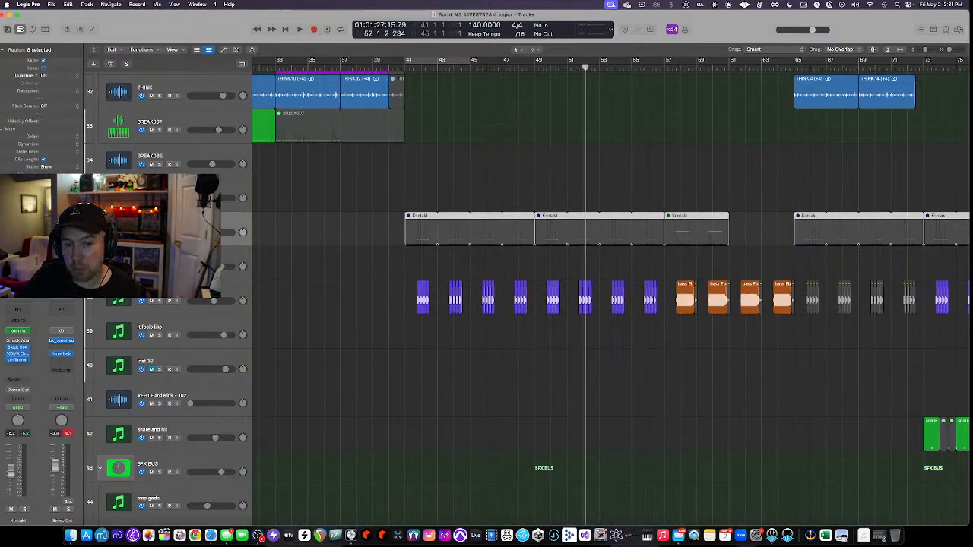
Select Kontakt_bip, compare its bounced regions with the Kontakt MIDI notes, and play the first four hits before bar 43.
{"action": "key", "text": "super+a"}
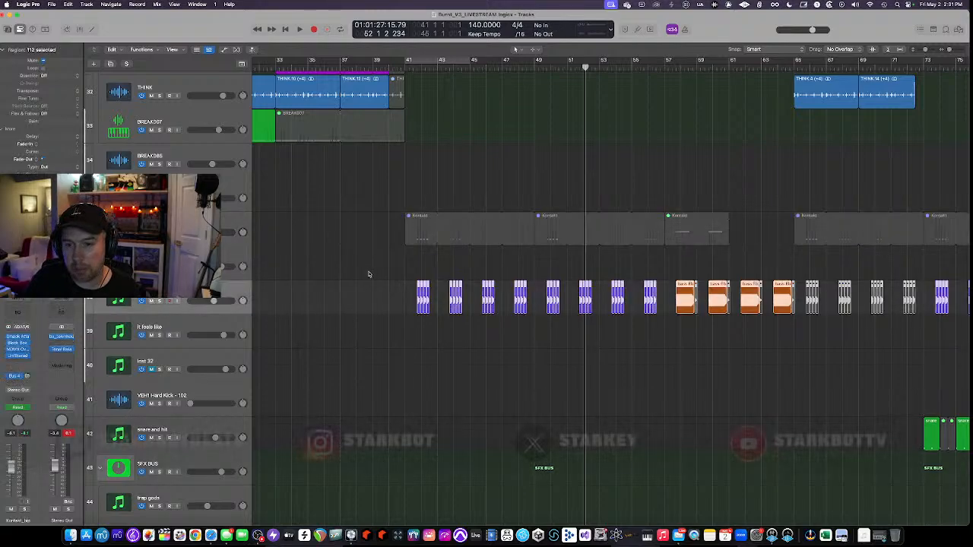
{"action": "scroll", "coordinate": [367, 273], "scroll_direction": "up", "scroll_amount": 6}
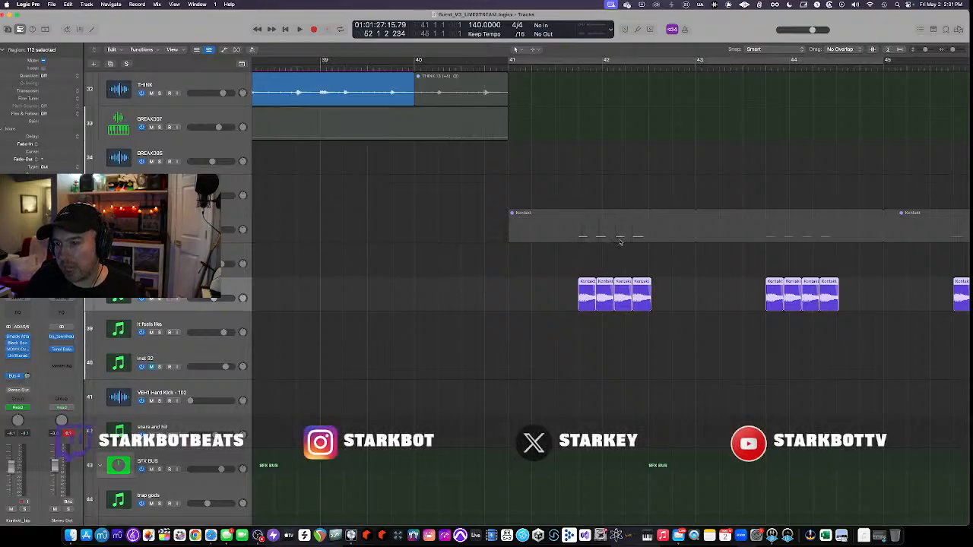
{"action": "scroll", "coordinate": [642, 302], "scroll_direction": "up", "scroll_amount": 3}
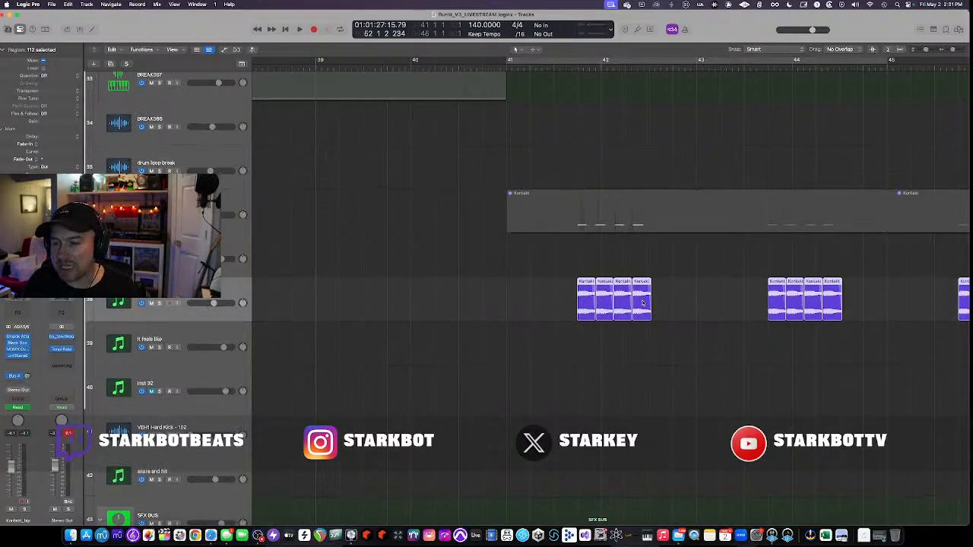
{"action": "left_click", "coordinate": [572, 65]}
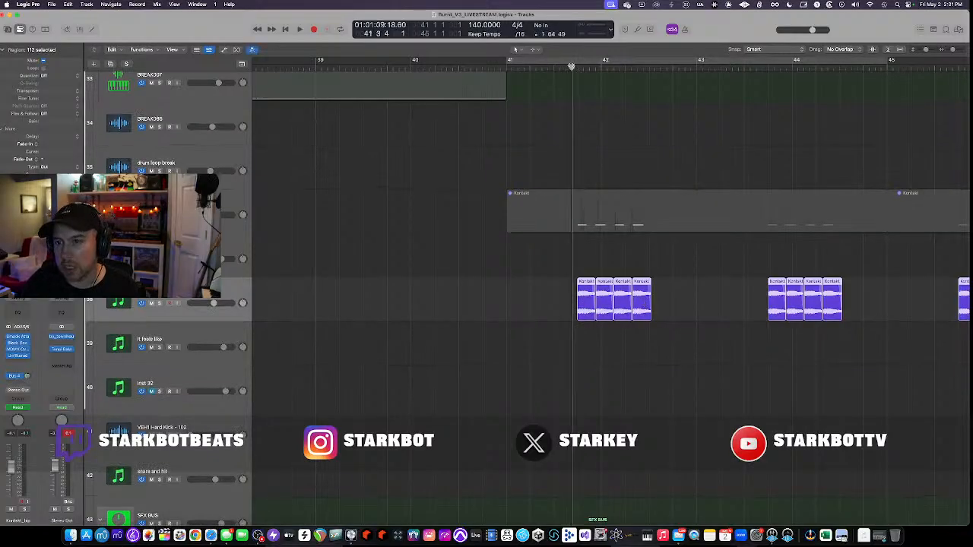
{"action": "key", "text": "space"}
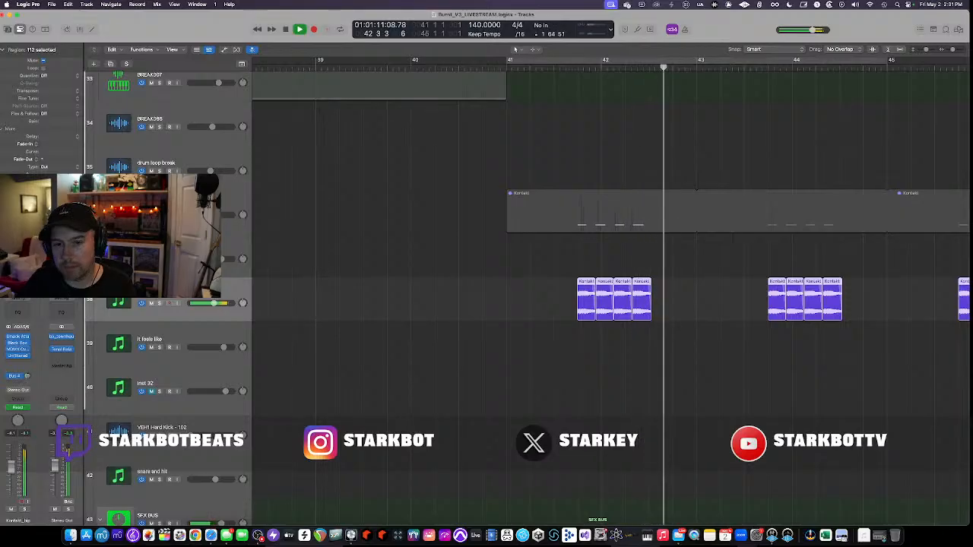
{"action": "key", "text": "space"}
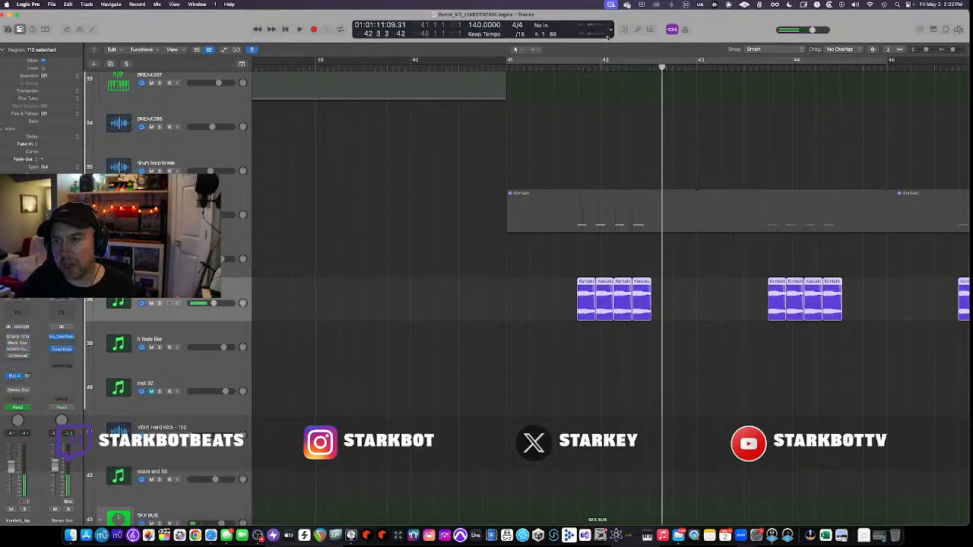
Cycle playback around Kontakt_bip's first four regions between bars 41 and 43, and solo the track.
{"action": "left_click_drag", "start_coordinate": [572, 62], "coordinate": [681, 62]}
{"action": "key", "text": "space"}
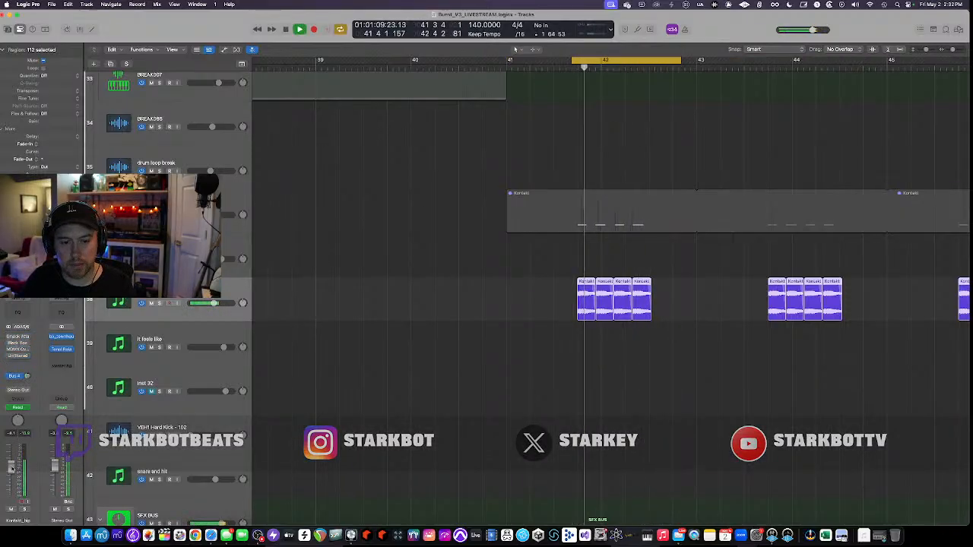
{"action": "left_click", "coordinate": [25, 510]}
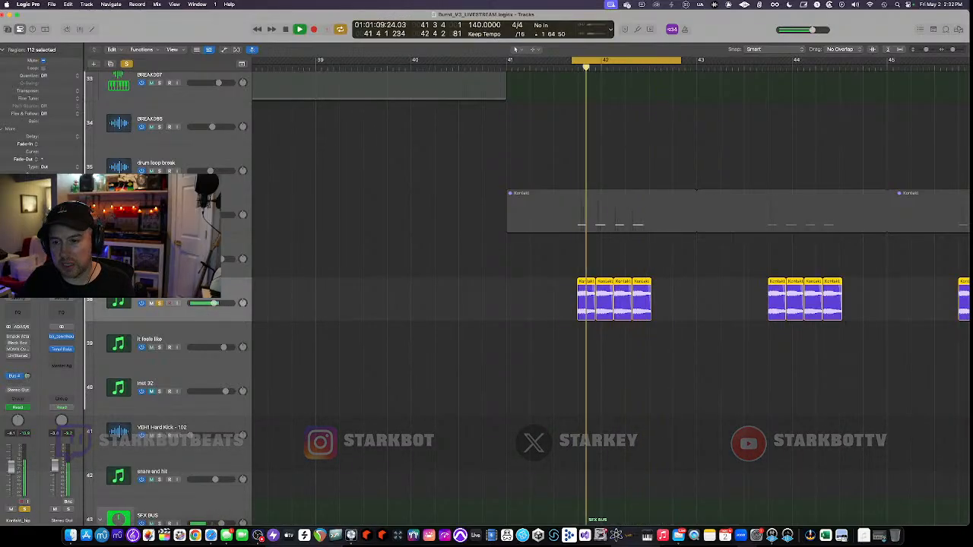
Open Smack Attack on Kontakt_bip and compare the looped sound with the plug-in bypassed and re-enabled.
{"action": "left_click", "coordinate": [18, 337]}
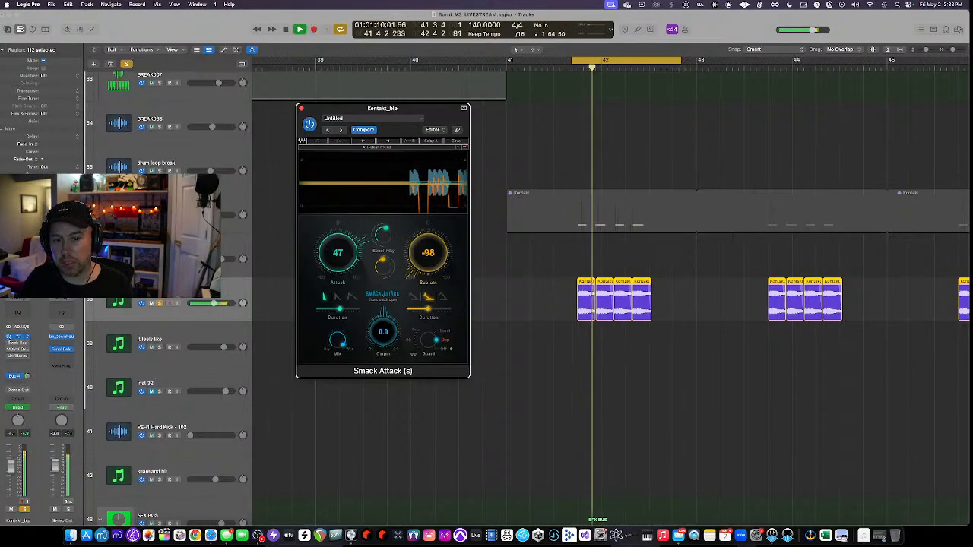
{"action": "left_click", "coordinate": [8, 337]}
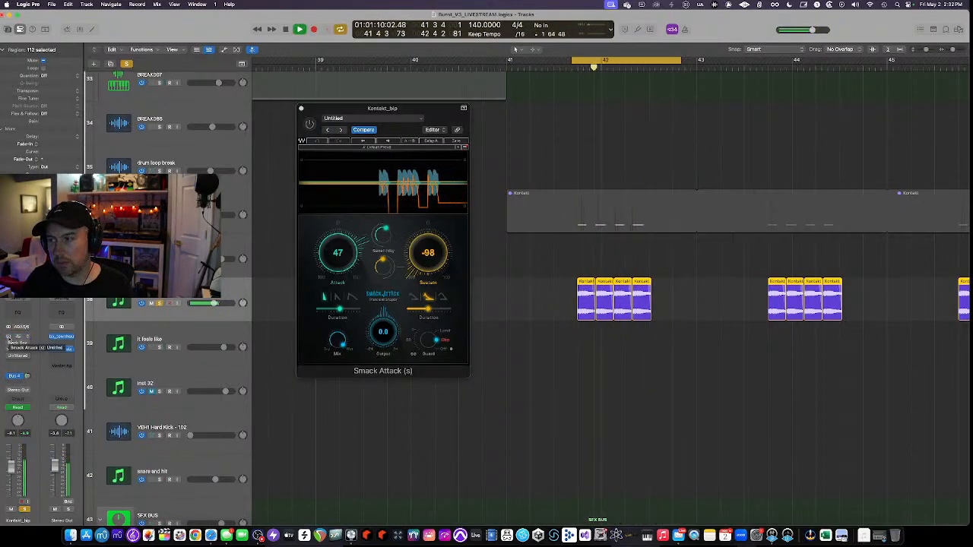
{"action": "left_click", "coordinate": [9, 338]}
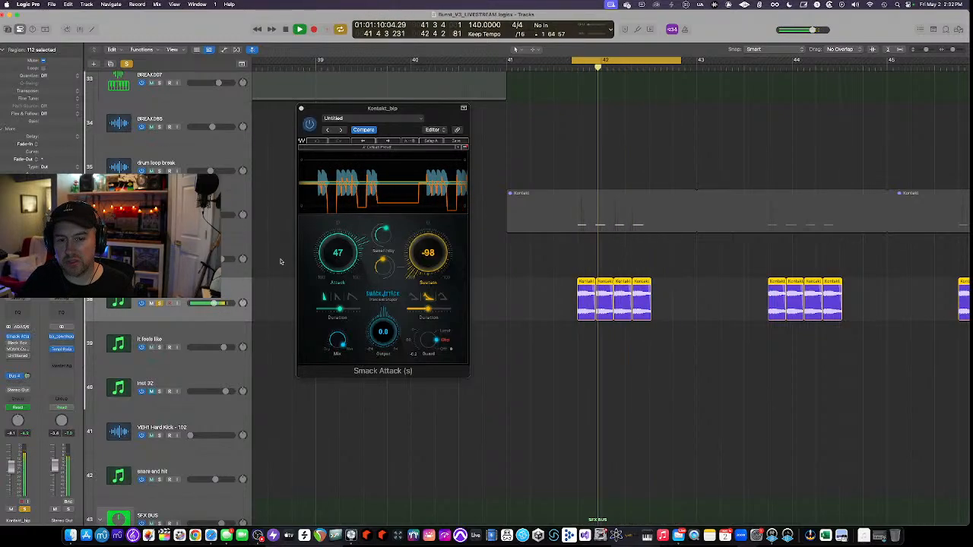
Inspect the Black Box HG-2MS on Kontakt_bip and close its window together with the Smack Attack window.
{"action": "left_click", "coordinate": [18, 344]}
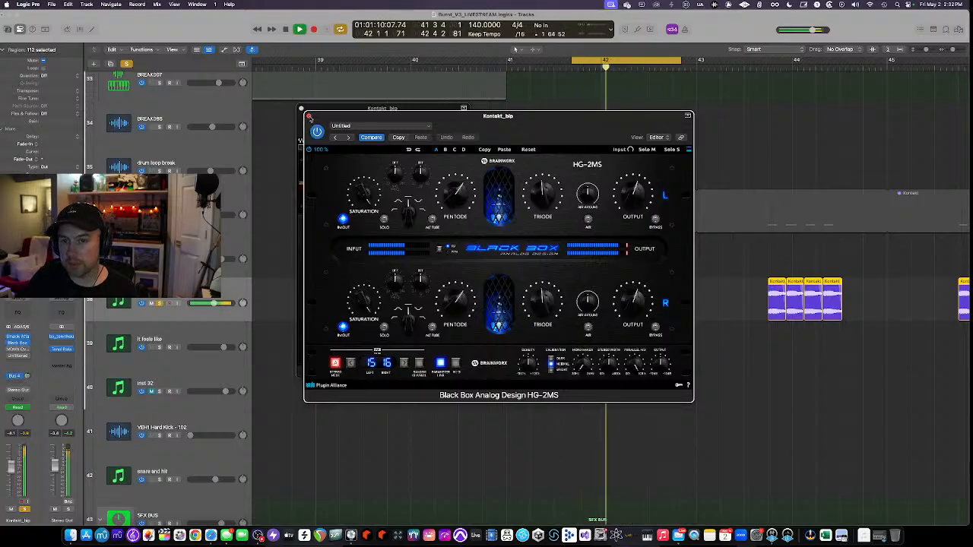
{"action": "left_click", "coordinate": [308, 115]}
{"action": "left_click", "coordinate": [302, 111]}
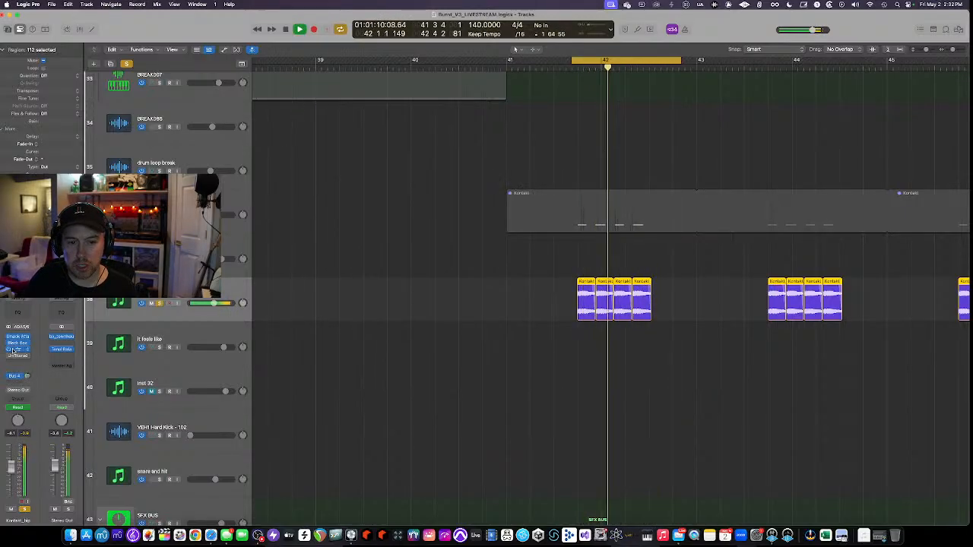
Open MDMX OverDrive on Kontakt_bip and compare the looped hits with Black Box bypassed and re-enabled.
{"action": "left_click", "coordinate": [18, 349]}
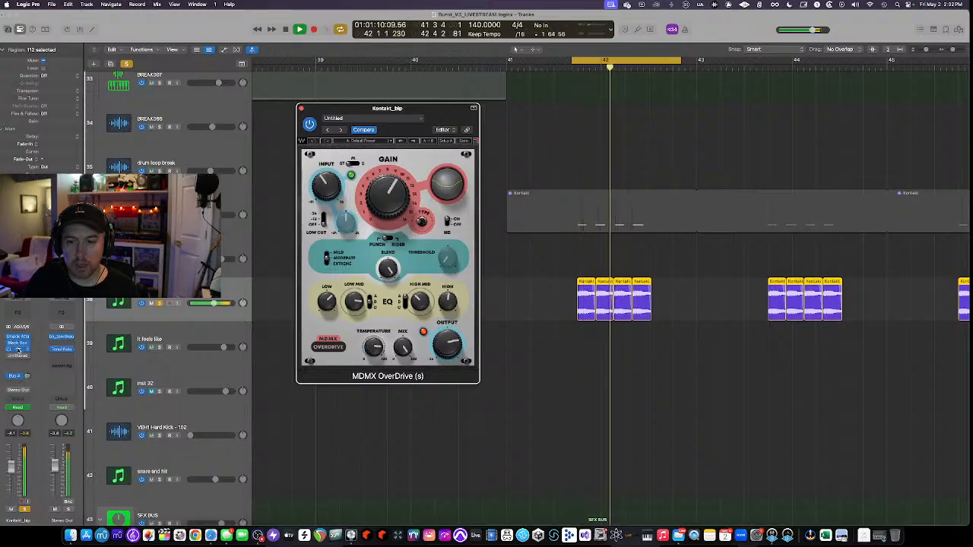
{"action": "key", "text": "space"}
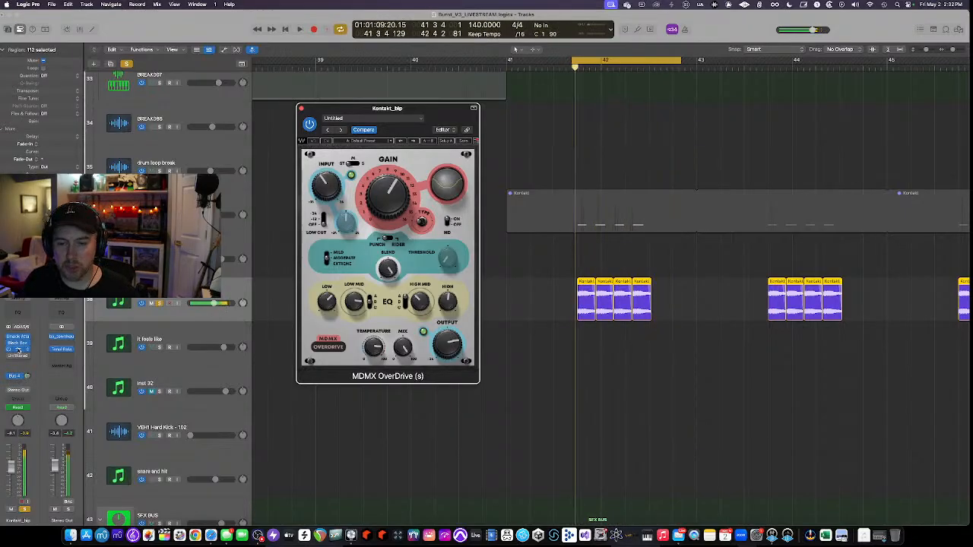
{"action": "left_click", "coordinate": [9, 345]}
{"action": "key", "text": "space"}
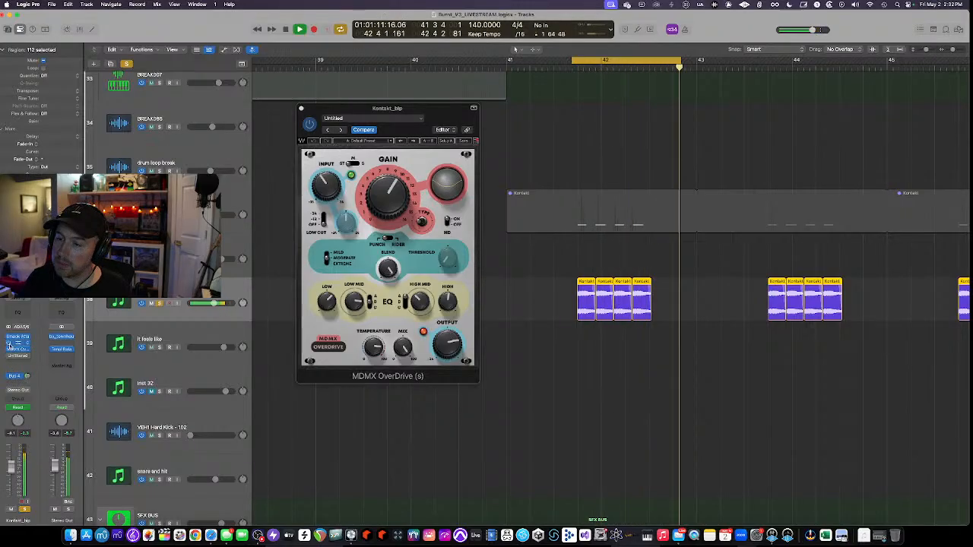
{"action": "key", "text": "space"}
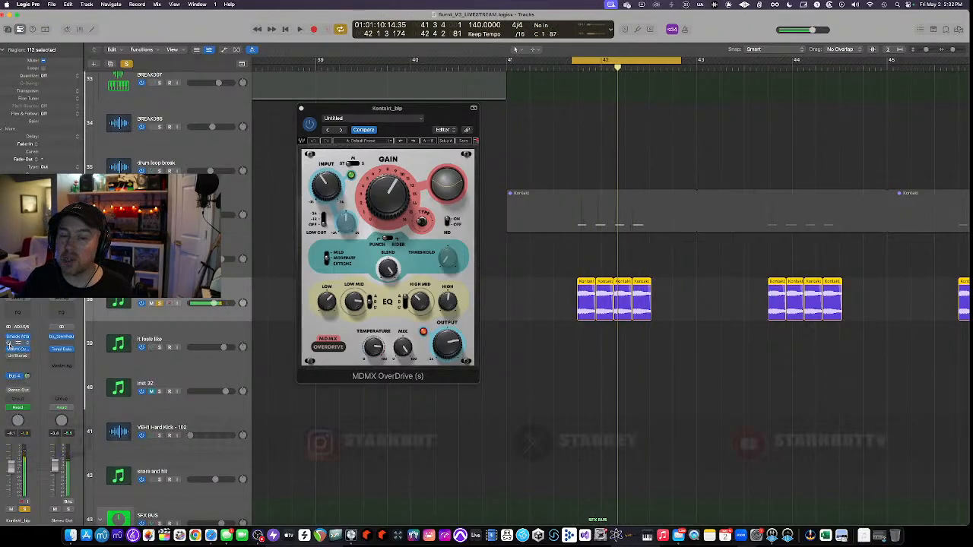
{"action": "key", "text": "space"}
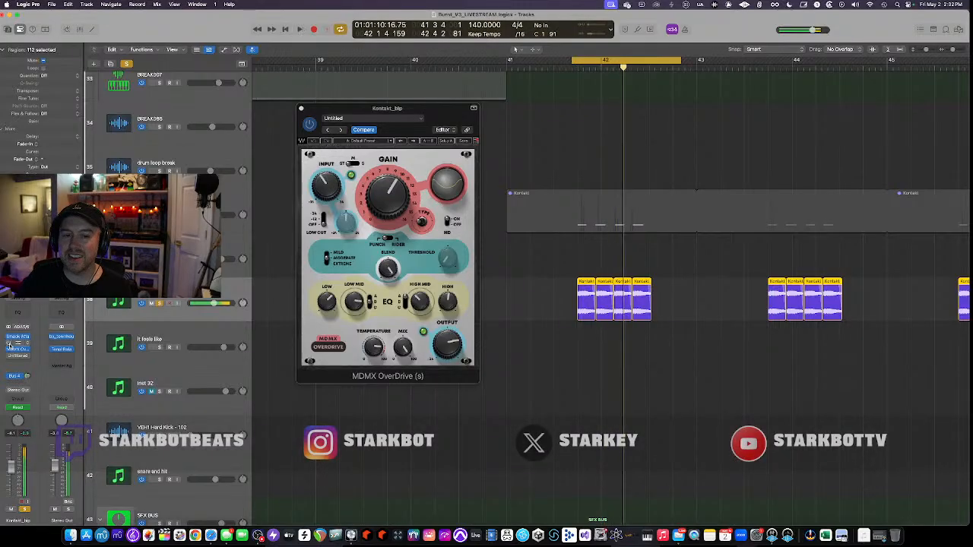
{"action": "left_click", "coordinate": [9, 346]}
{"action": "key", "text": "space"}
{"action": "key", "text": "space"}
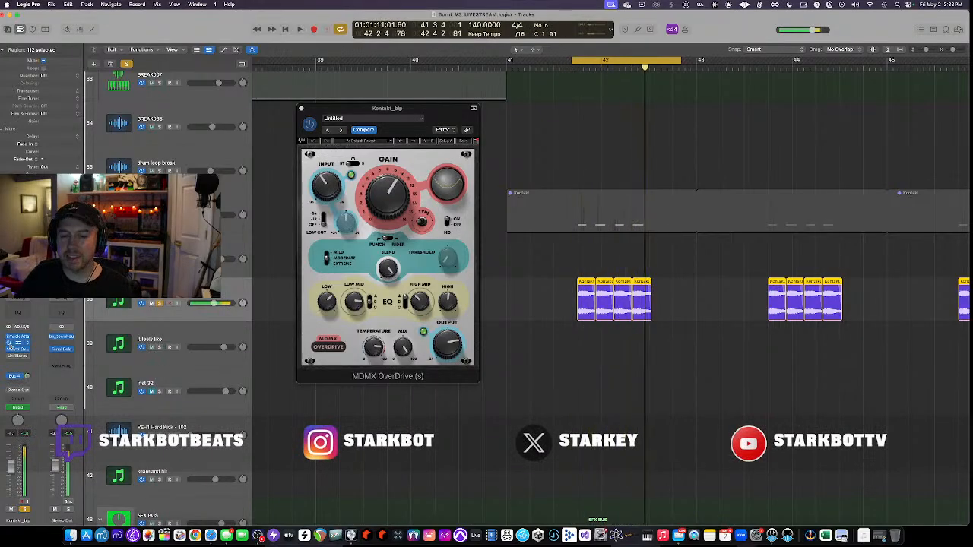
Open Bass Mint on Kontakt_bip, compare the loop with it bypassed and re-enabled, and close both plug-in windows.
{"action": "left_click", "coordinate": [18, 355]}
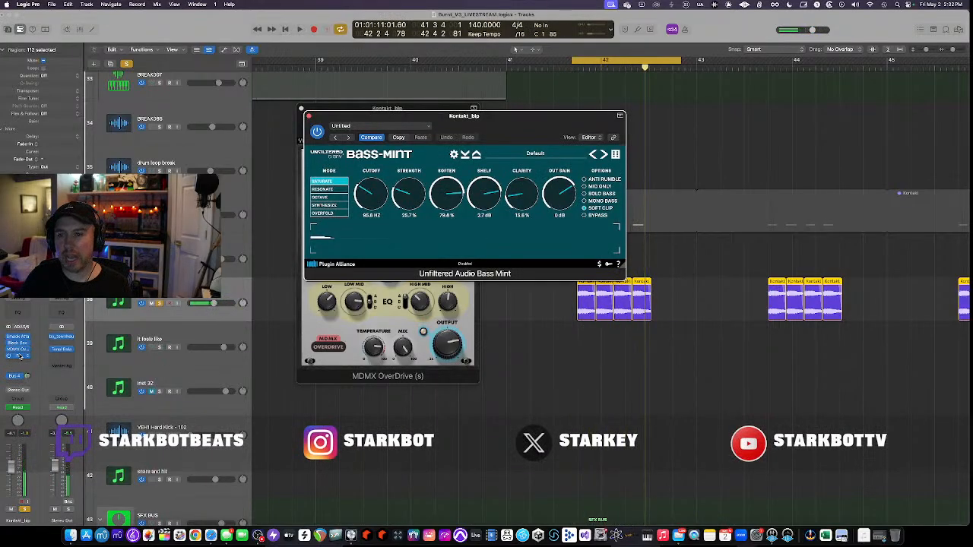
{"action": "key", "text": "space"}
{"action": "key", "text": "space"}
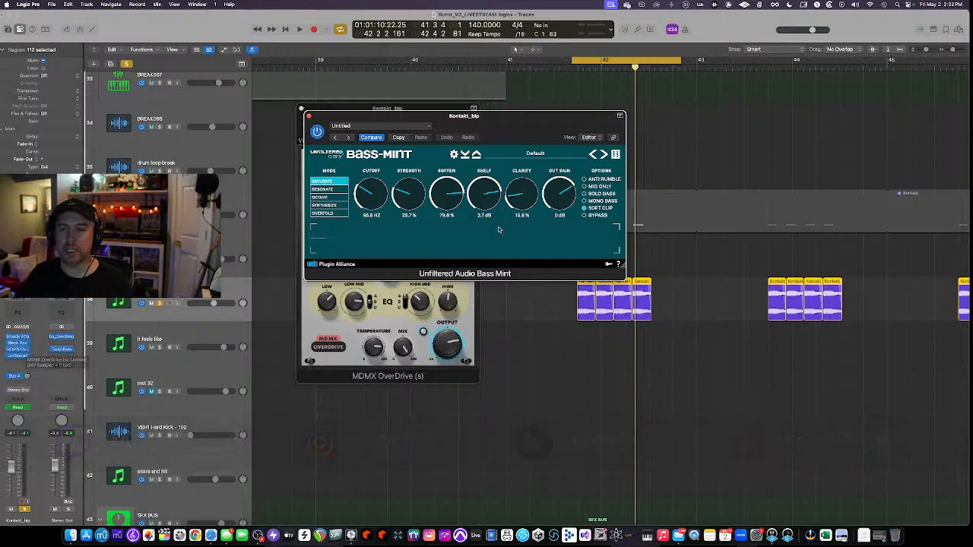
{"action": "key", "text": "space"}
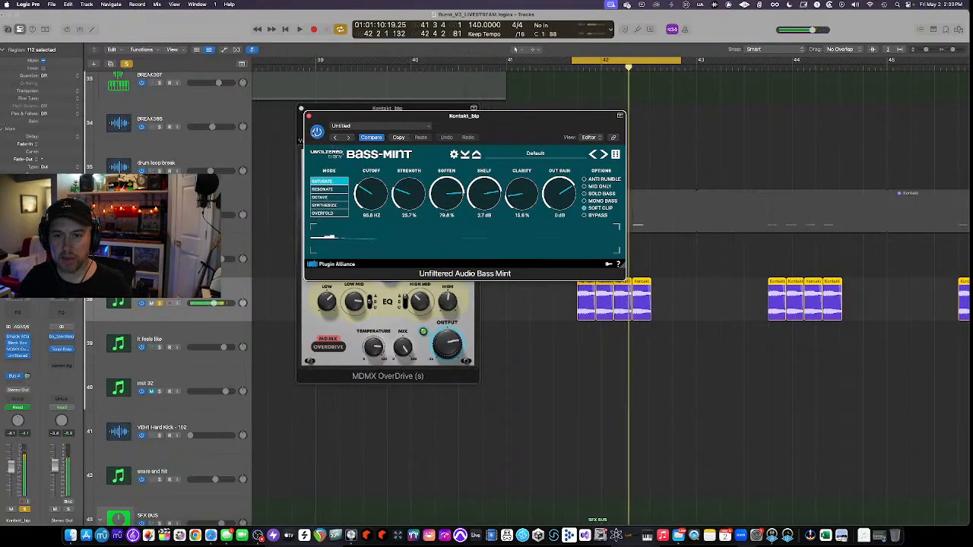
{"action": "left_click", "coordinate": [317, 132]}
{"action": "key", "text": "space"}
{"action": "left_click", "coordinate": [317, 131]}
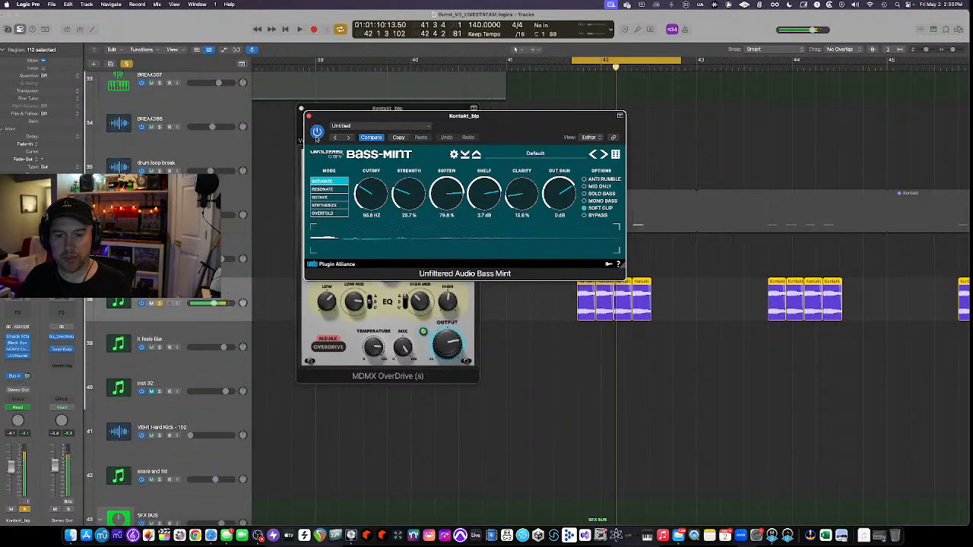
{"action": "left_click", "coordinate": [308, 115]}
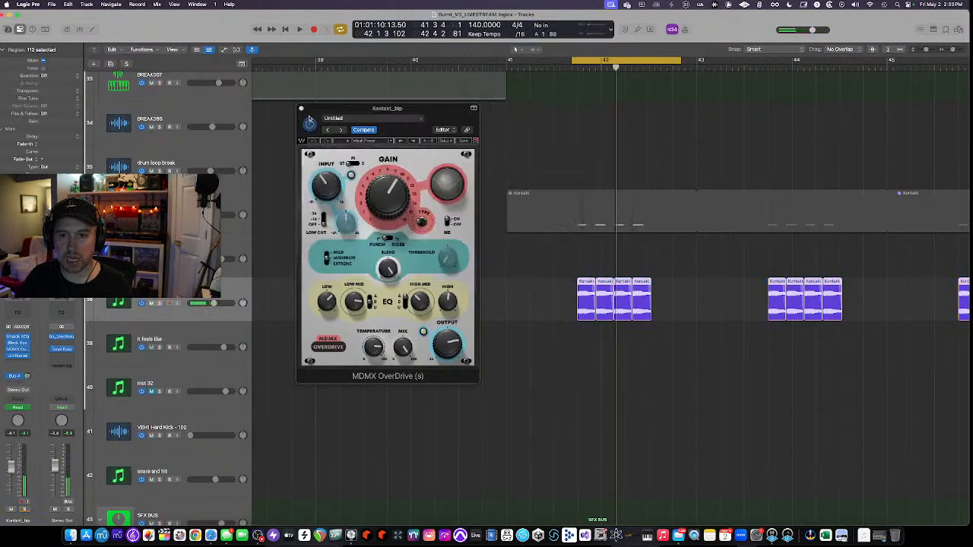
{"action": "left_click", "coordinate": [302, 108]}
With Kontakt_bip unsoloed, turn off the cycle and play the full mix to about bar 46 while viewing the SFX BUS tracks.
{"action": "key", "text": "space"}
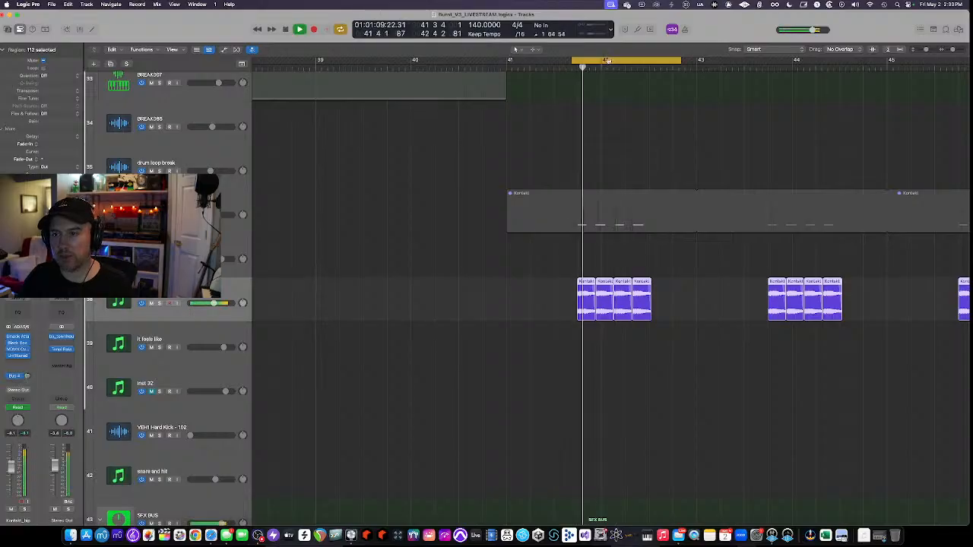
{"action": "left_click", "coordinate": [606, 60]}
{"action": "scroll", "coordinate": [520, 314], "scroll_direction": "down", "scroll_amount": 5}
{"action": "scroll", "coordinate": [521, 315], "scroll_direction": "down", "scroll_amount": 5}
{"action": "scroll", "coordinate": [521, 314], "scroll_direction": "up", "scroll_amount": 4}
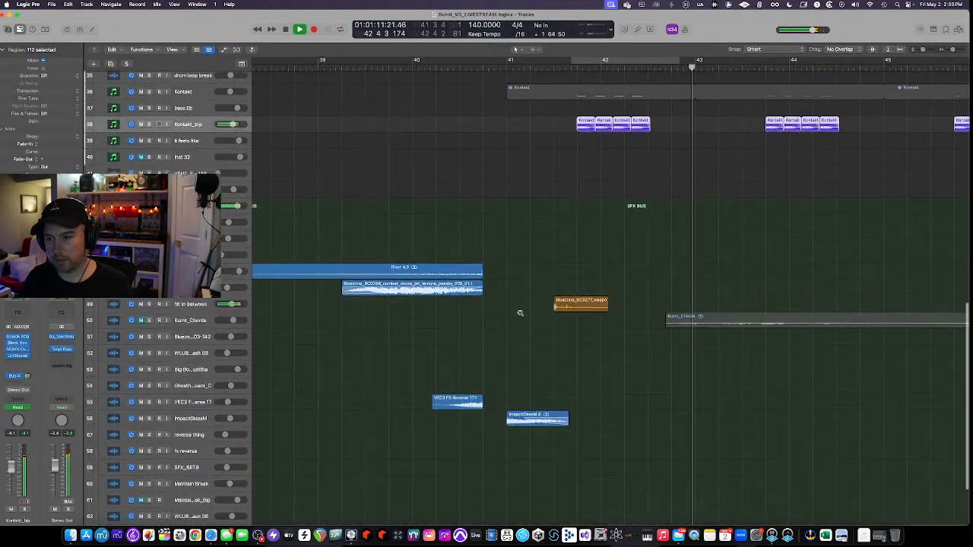
{"action": "scroll", "coordinate": [521, 314], "scroll_direction": "right", "scroll_amount": 4}
{"action": "scroll", "coordinate": [521, 315], "scroll_direction": "up", "scroll_amount": 3}
{"action": "scroll", "coordinate": [521, 314], "scroll_direction": "down", "scroll_amount": 3}
{"action": "scroll", "coordinate": [521, 314], "scroll_direction": "right", "scroll_amount": 2}
{"action": "scroll", "coordinate": [521, 314], "scroll_direction": "down", "scroll_amount": 8}
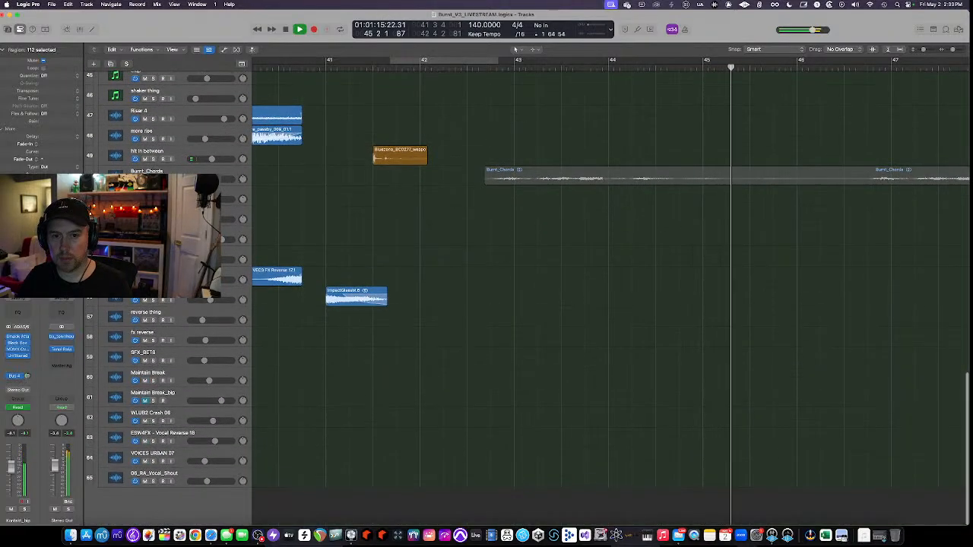
{"action": "key", "text": "space"}
Select the Burnt_Chords track, solo it, and play its regions from their start before bar 43 to about bar 49.
{"action": "left_click", "coordinate": [183, 169]}
{"action": "scroll", "coordinate": [458, 223], "scroll_direction": "down", "scroll_amount": 5}
{"action": "scroll", "coordinate": [456, 215], "scroll_direction": "up", "scroll_amount": 2}
{"action": "scroll", "coordinate": [446, 198], "scroll_direction": "right", "scroll_amount": 3}
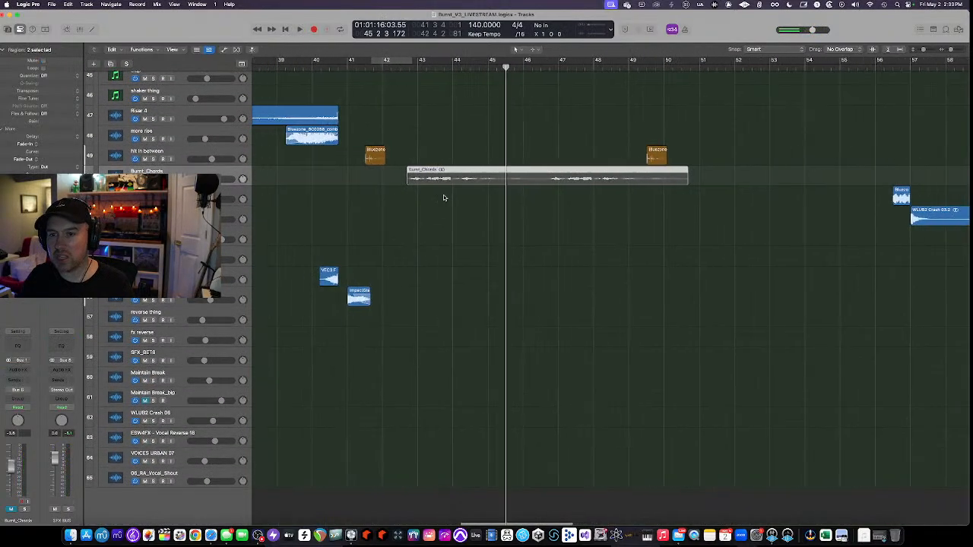
{"action": "key", "text": "s"}
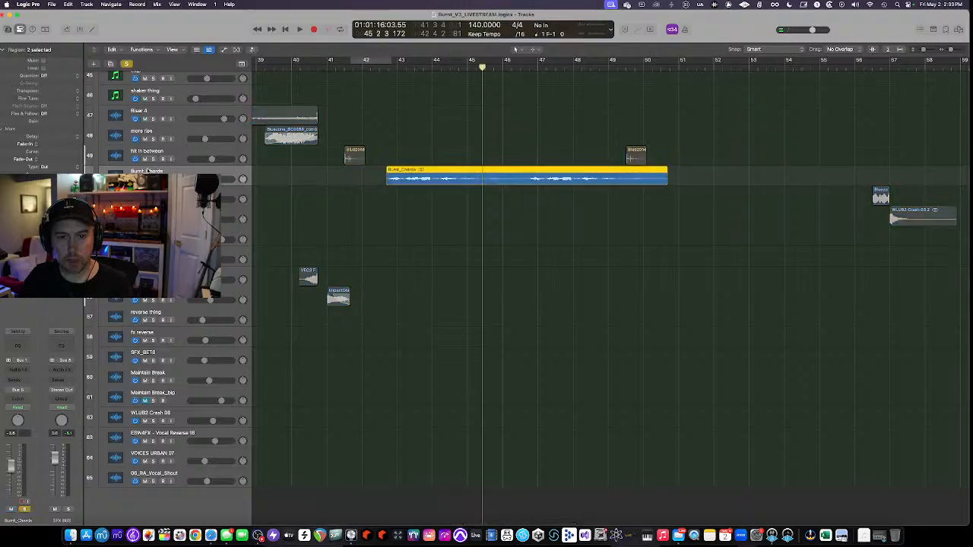
{"action": "left_click", "coordinate": [388, 68]}
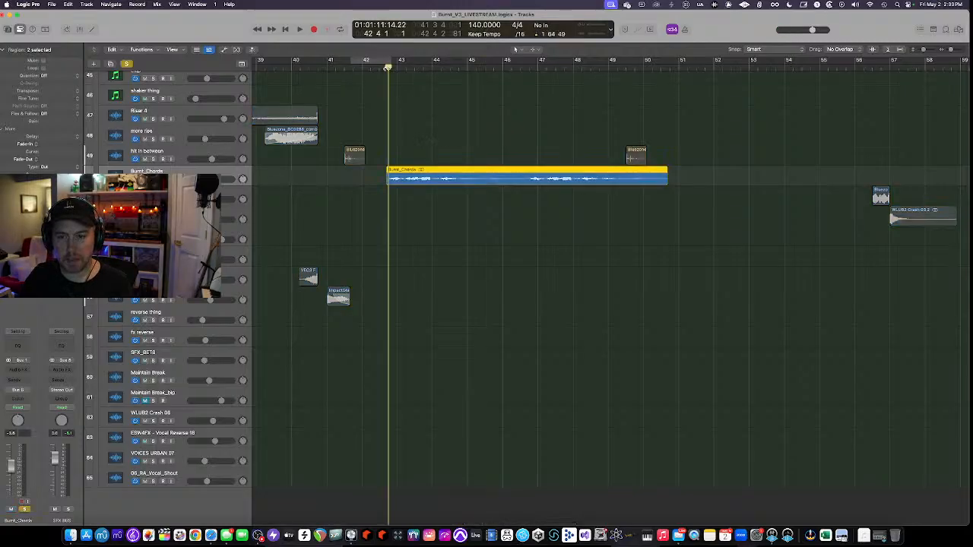
{"action": "scroll", "coordinate": [398, 106], "scroll_direction": "left", "scroll_amount": 1}
{"action": "key", "text": "space"}
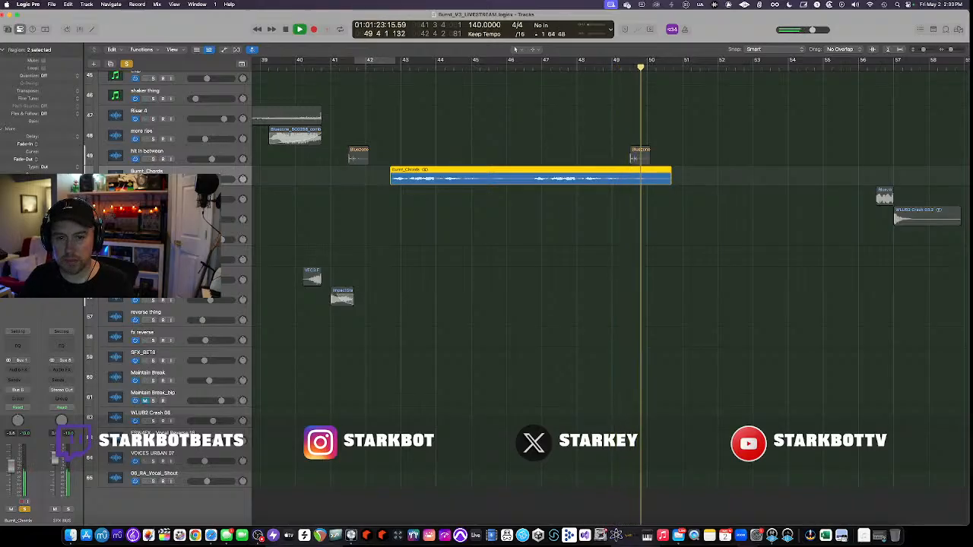
{"action": "key", "text": "space"}
Mute the Burnt_Chords track with its solo off, enlarge the tracks vertically, and play the full mix from about bar 41.
{"action": "key", "text": "m"}
{"action": "key", "text": "super+Down"}
{"action": "key", "text": "super+Down"}
{"action": "left_click", "coordinate": [352, 67]}
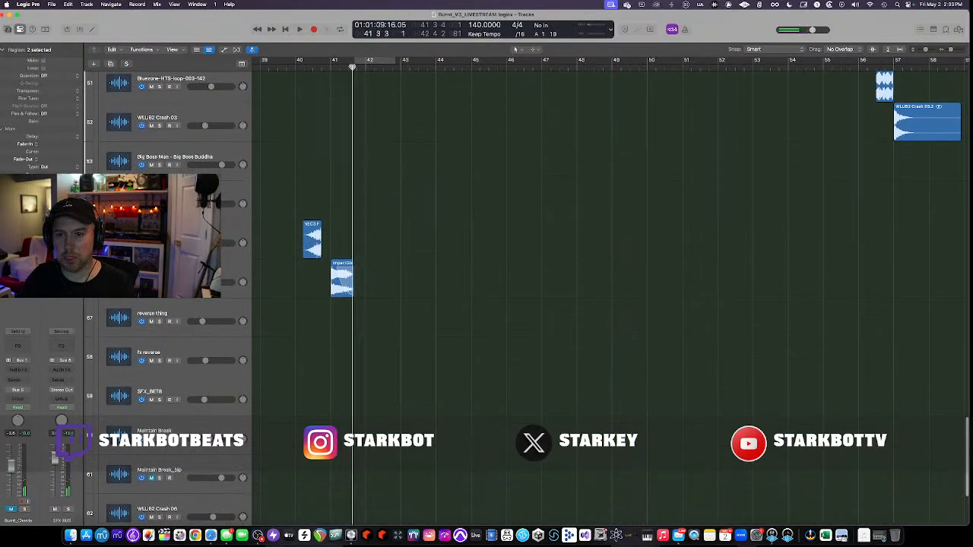
{"action": "scroll", "coordinate": [379, 140], "scroll_direction": "up", "scroll_amount": 3}
{"action": "key", "text": "space"}
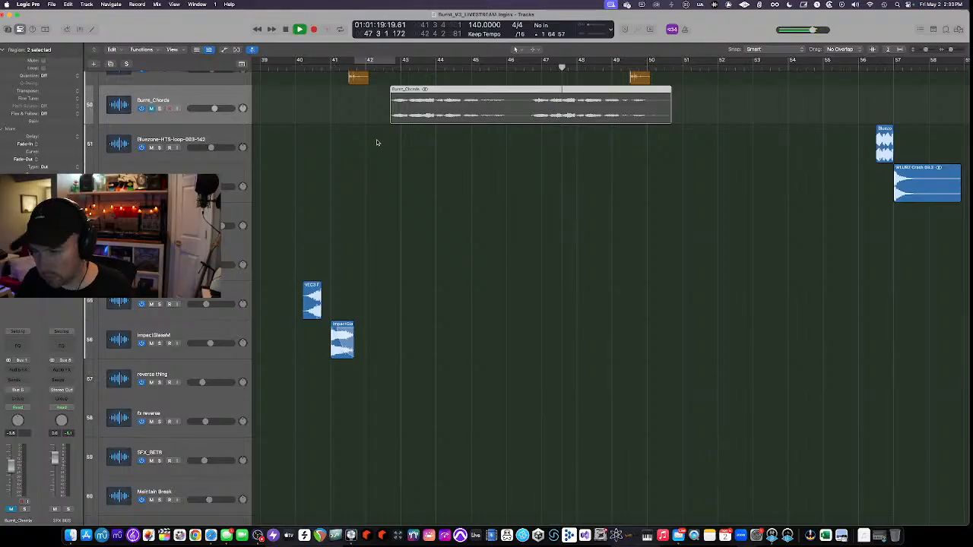
Solo the two tracks holding the trap gods regions and listen to them from about bar 48, selecting each track in turn.
{"action": "scroll", "coordinate": [491, 203], "scroll_direction": "up", "scroll_amount": 10}
{"action": "scroll", "coordinate": [490, 203], "scroll_direction": "up", "scroll_amount": 12}
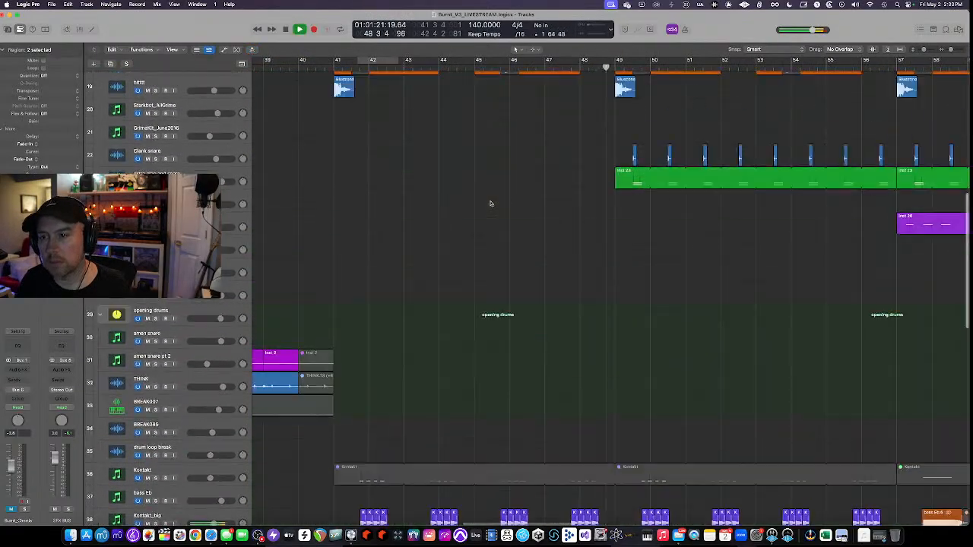
{"action": "scroll", "coordinate": [490, 203], "scroll_direction": "right", "scroll_amount": 2}
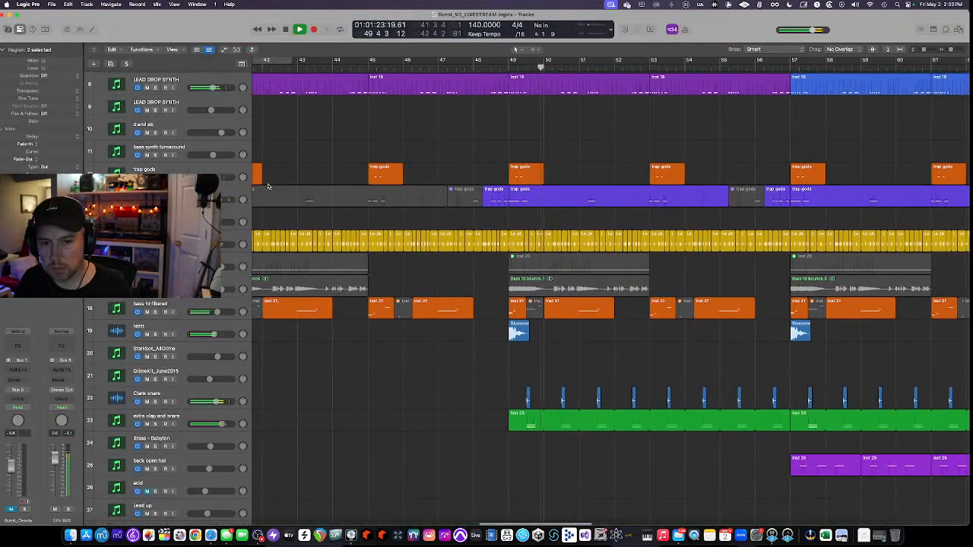
{"action": "scroll", "coordinate": [339, 177], "scroll_direction": "right", "scroll_amount": 3}
{"action": "key", "text": "ctrl+s"}
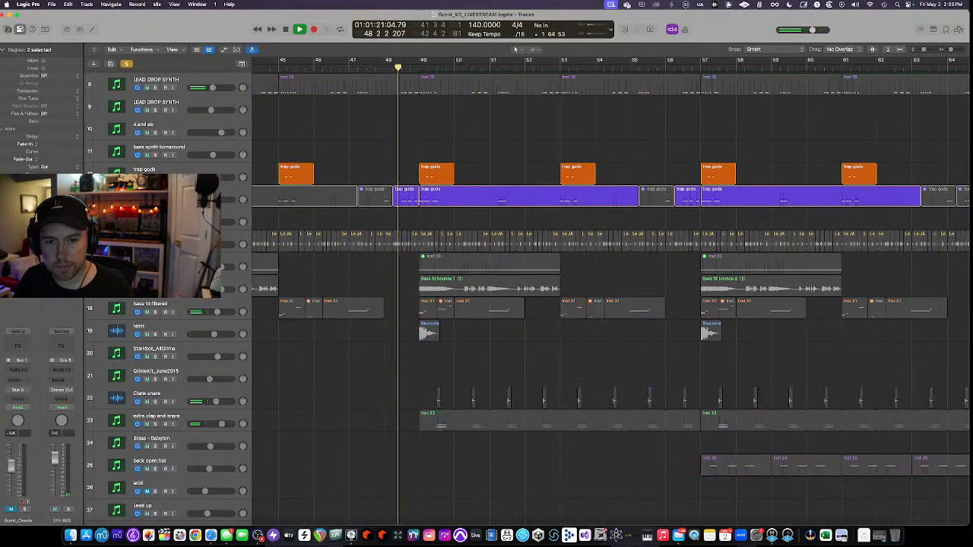
{"action": "left_click", "coordinate": [158, 193]}
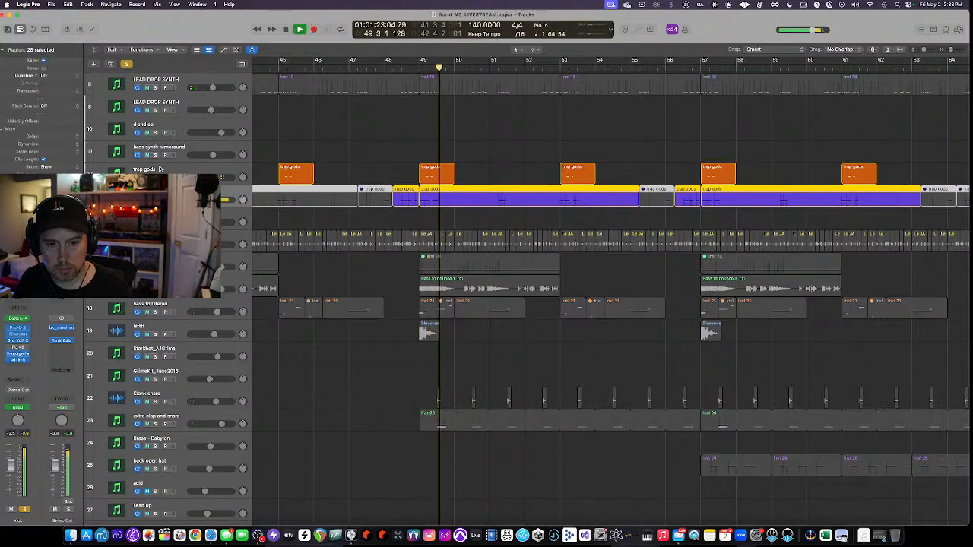
{"action": "left_click", "coordinate": [159, 169]}
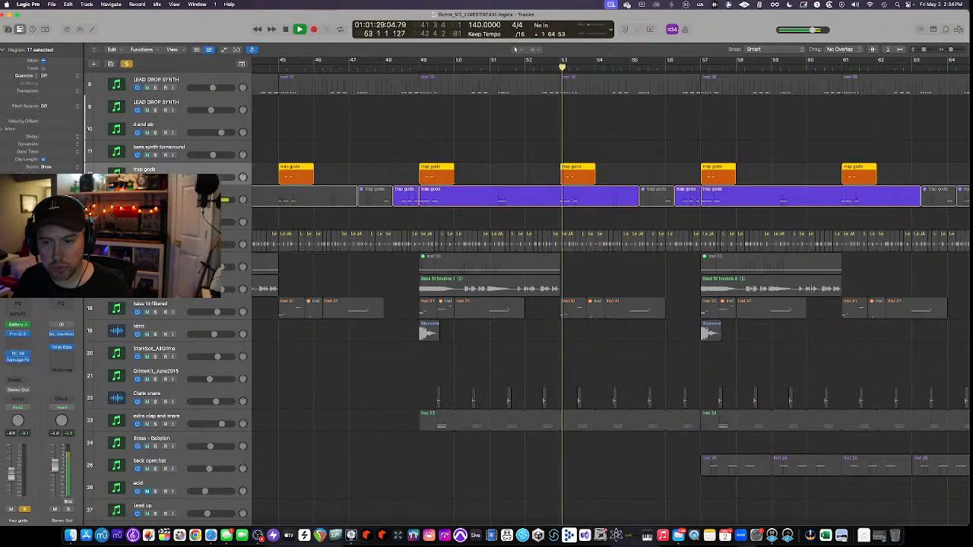
Turn off the solo on the trap gods tracks and play the full mix from about bar 49 to bar 50.
{"action": "key", "text": "space"}
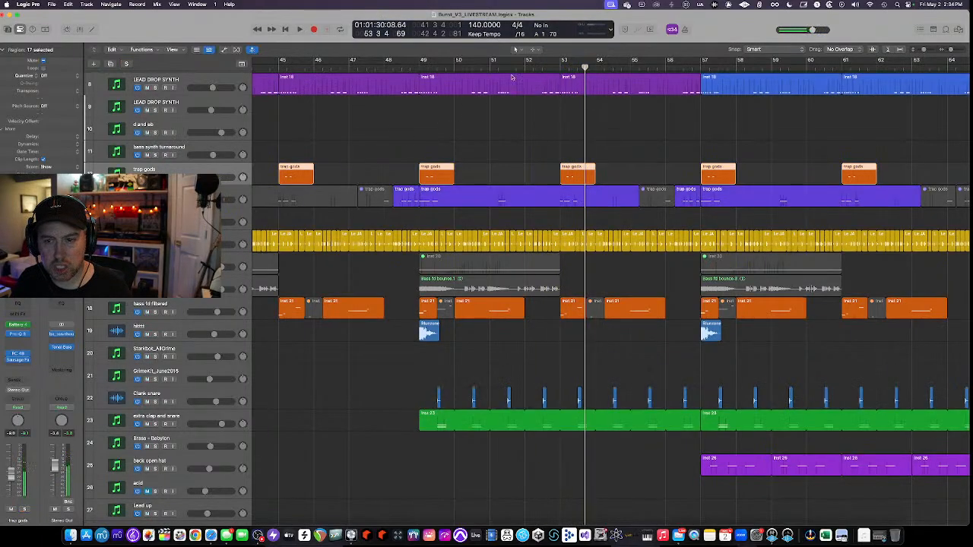
{"action": "key", "text": "space"}
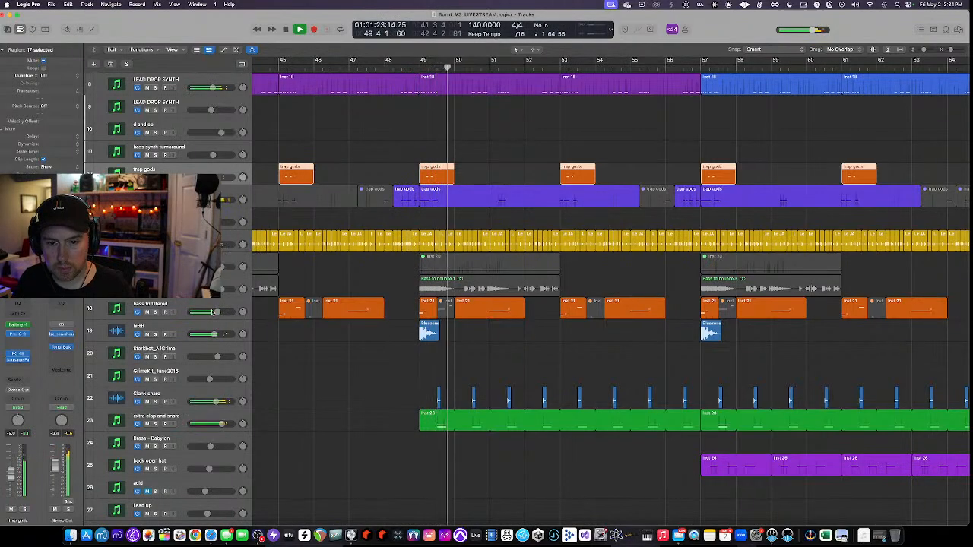
{"action": "key", "text": "space"}
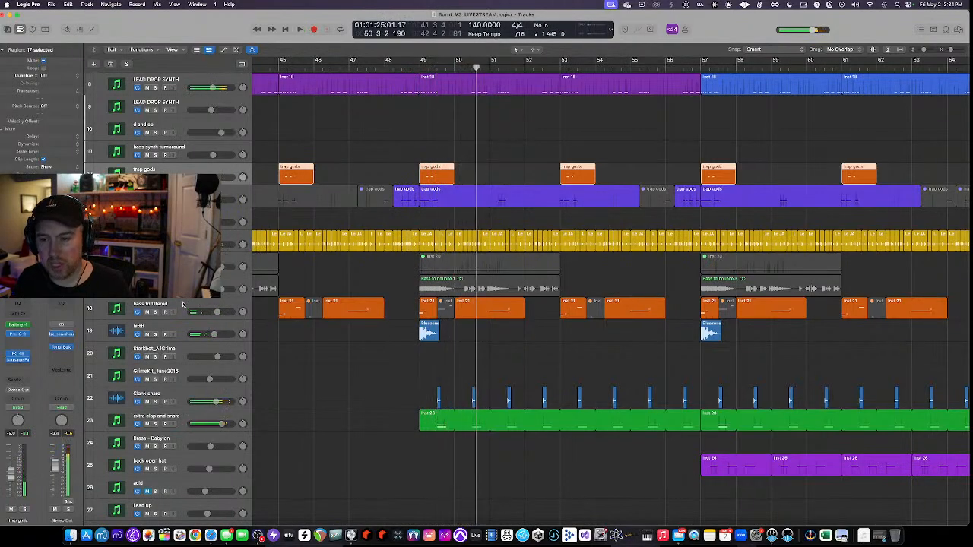
Play the arrangement from bar 49 with the bass fd filtered track soloed, and unsolo it again.
{"action": "left_click", "coordinate": [416, 69]}
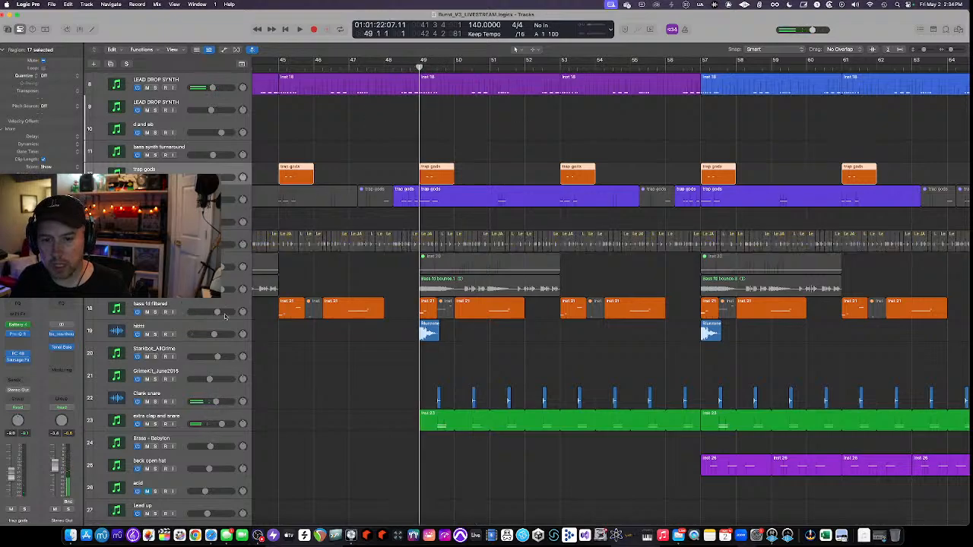
{"action": "left_click", "coordinate": [155, 312]}
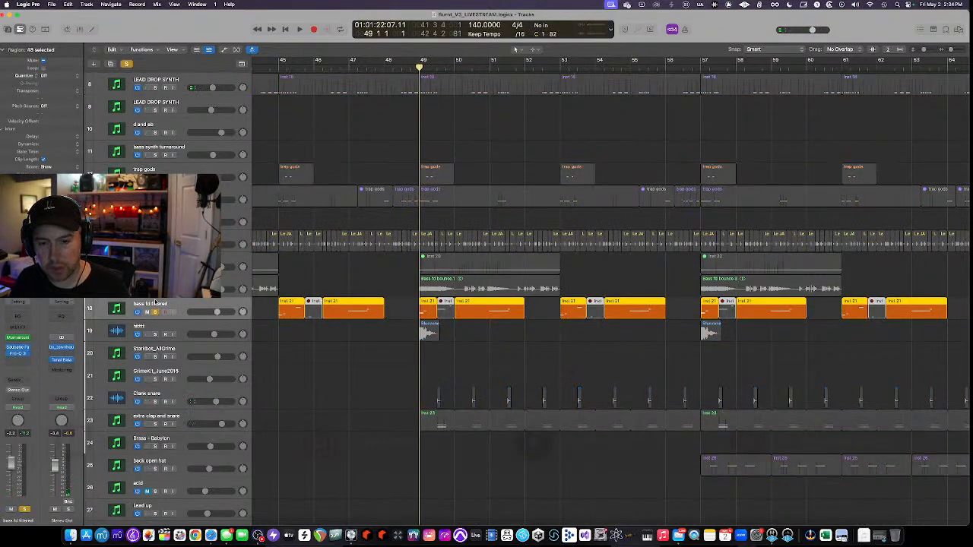
{"action": "key", "text": "space"}
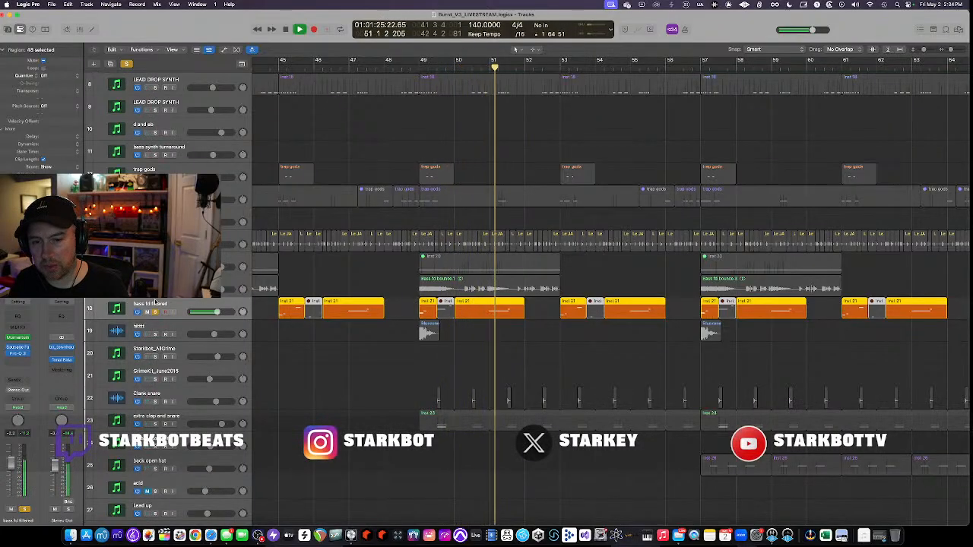
{"action": "scroll", "coordinate": [156, 305], "scroll_direction": "left", "scroll_amount": 1}
{"action": "left_click", "coordinate": [156, 312]}
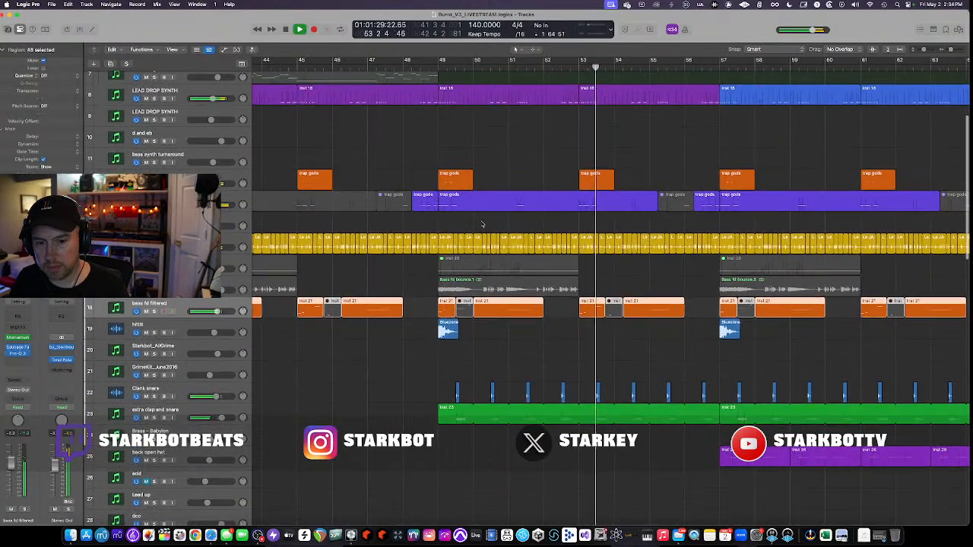
Solo the Clank snare and extra clap and snare tracks during playback, and leave only Clank snare soloed.
{"action": "scroll", "coordinate": [482, 222], "scroll_direction": "down", "scroll_amount": 3}
{"action": "scroll", "coordinate": [482, 225], "scroll_direction": "down", "scroll_amount": 2}
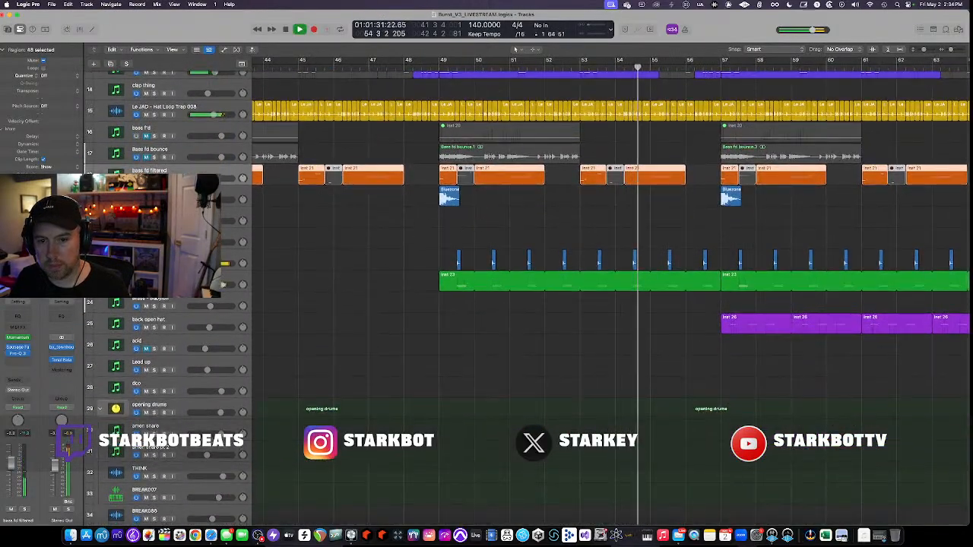
{"action": "left_click_drag", "start_coordinate": [154, 264], "coordinate": [155, 286]}
{"action": "left_click", "coordinate": [152, 278]}
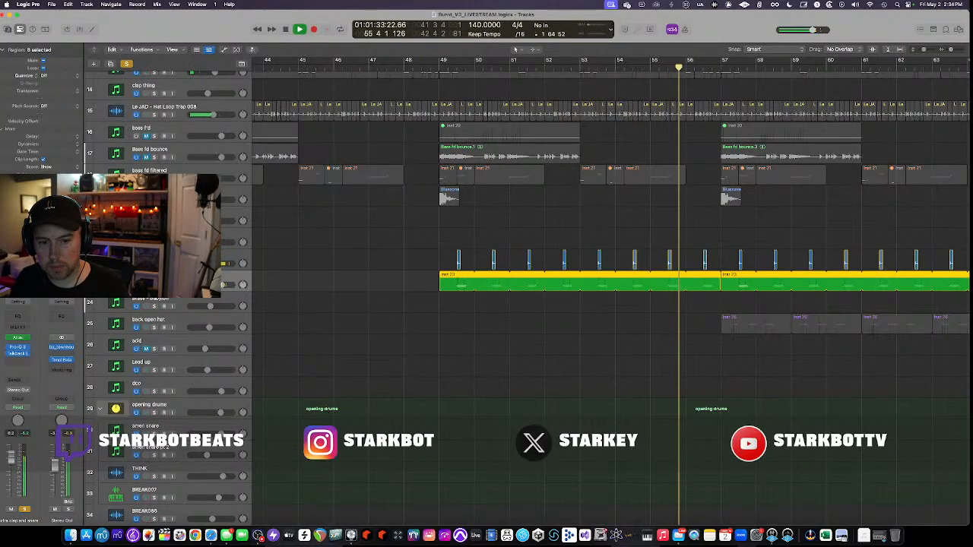
{"action": "left_click", "coordinate": [152, 257]}
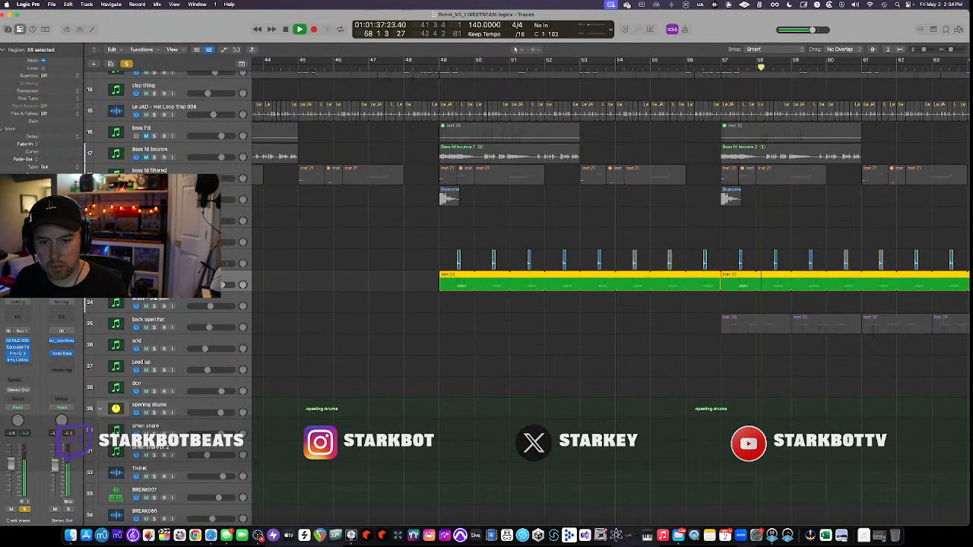
{"action": "left_click", "coordinate": [409, 213]}
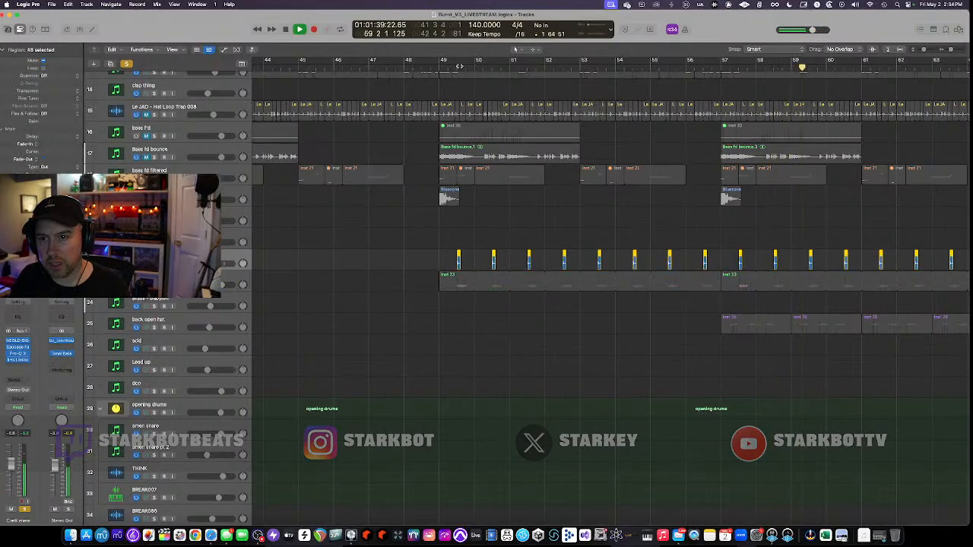
Loop bar 49 and open the Clank snare's NEOLD BIG AL, Pro-Q 3 and kHs Limiter plug-ins for inspection.
{"action": "left_click_drag", "start_coordinate": [441, 61], "coordinate": [475, 61]}
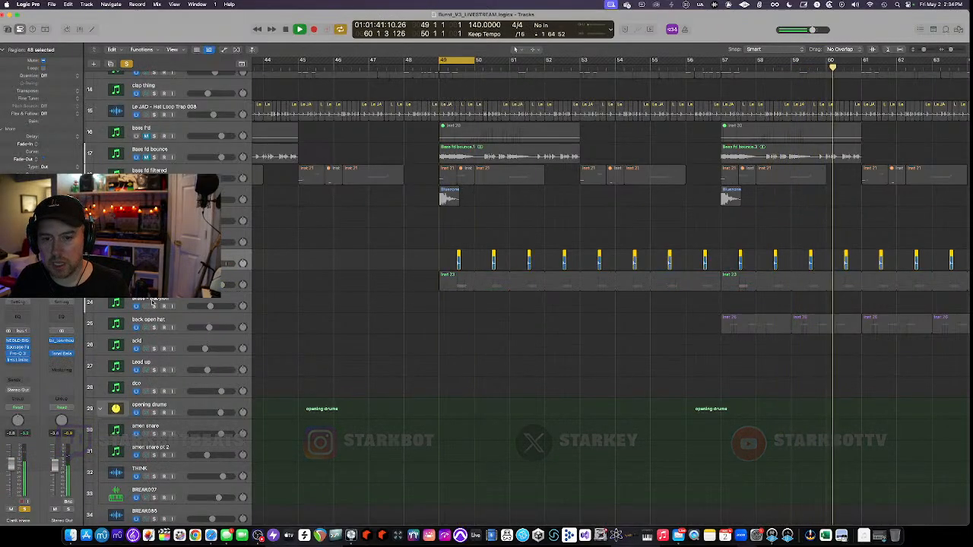
{"action": "left_click", "coordinate": [16, 342]}
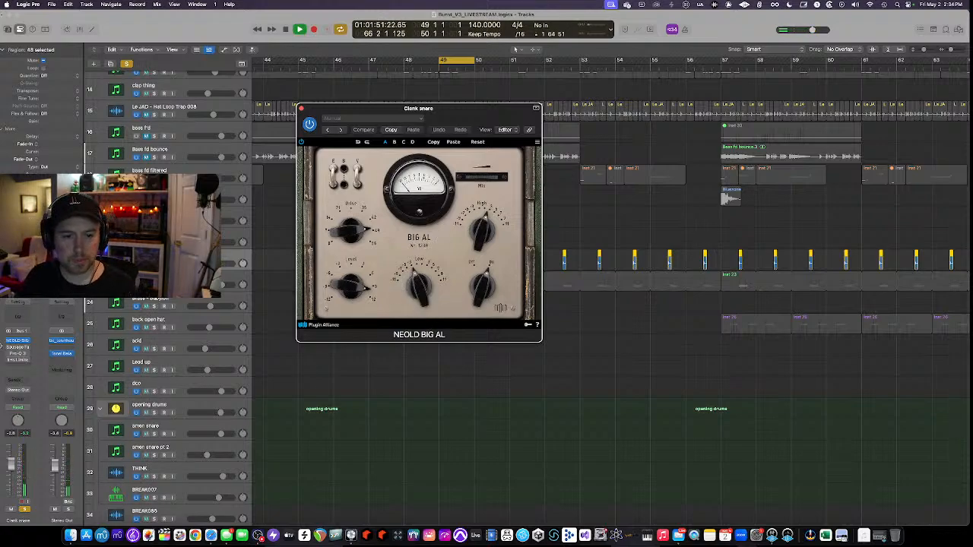
{"action": "left_click", "coordinate": [10, 348]}
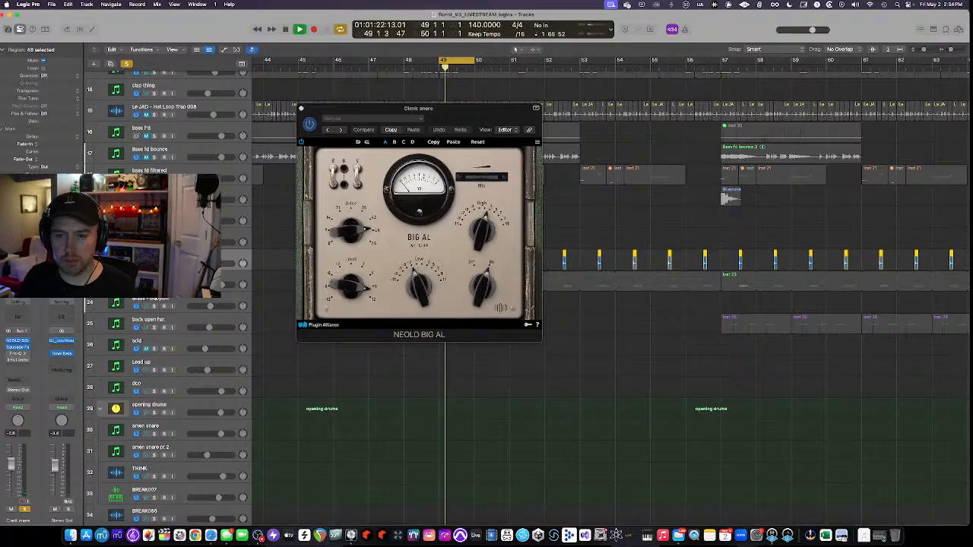
{"action": "left_click", "coordinate": [17, 355]}
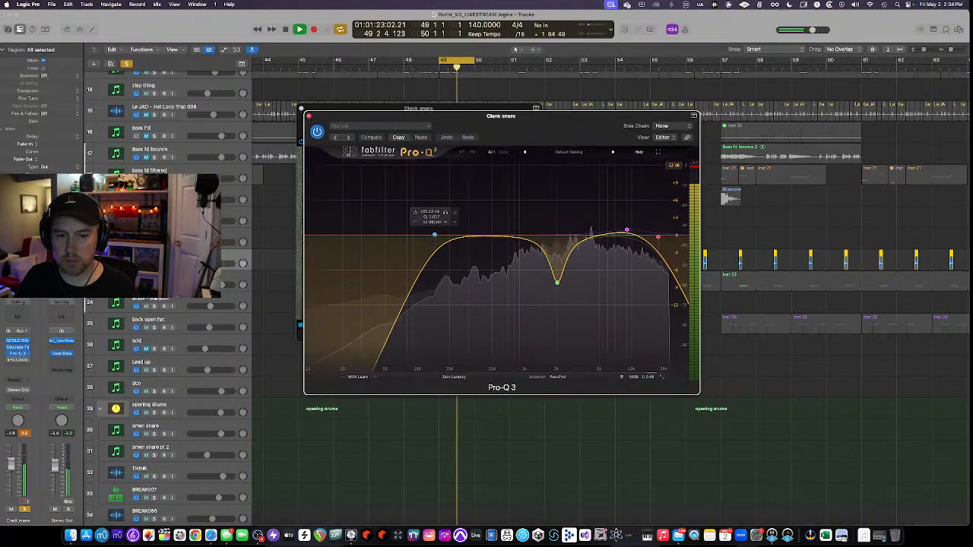
{"action": "left_click", "coordinate": [19, 360]}
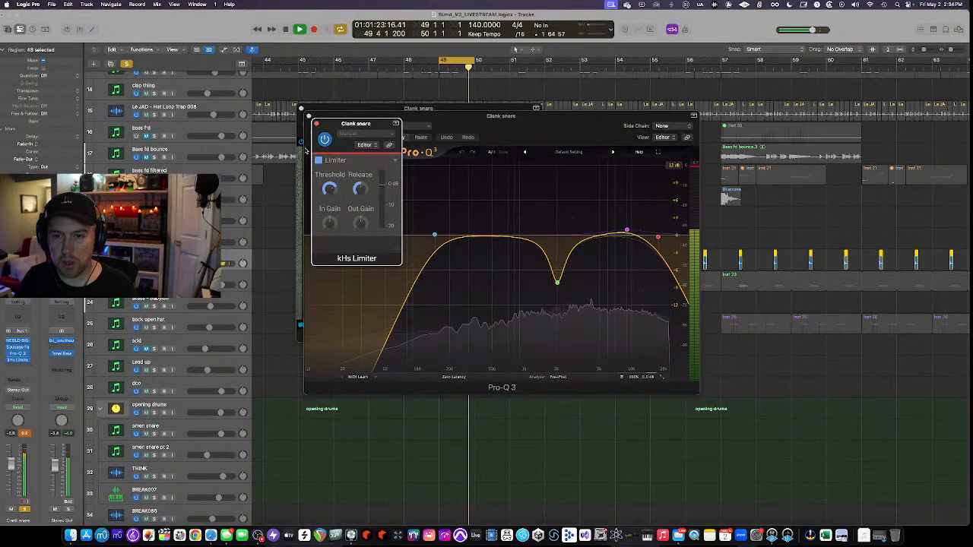
Close the Clank snare plug-in windows and unsolo the track.
{"action": "left_click", "coordinate": [315, 122]}
{"action": "left_click", "coordinate": [309, 116]}
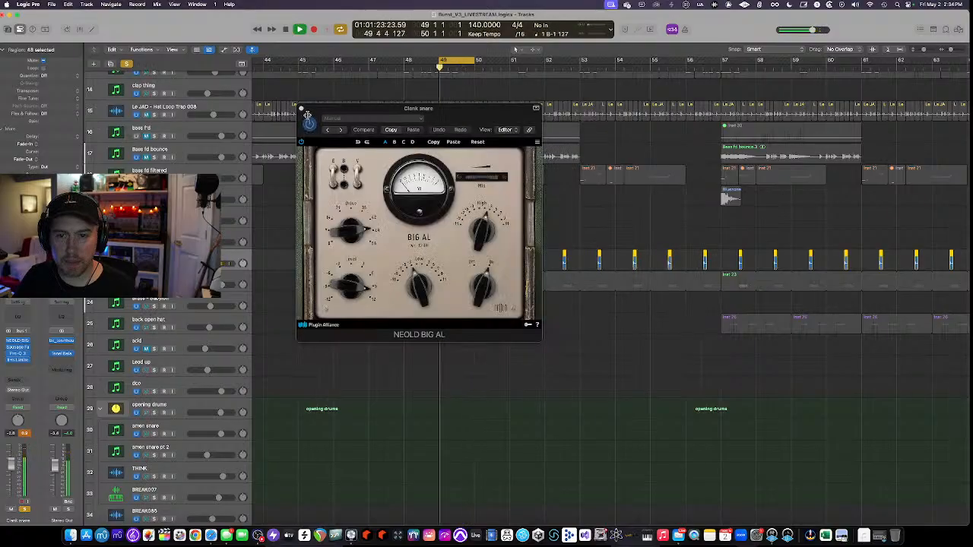
{"action": "left_click", "coordinate": [303, 109]}
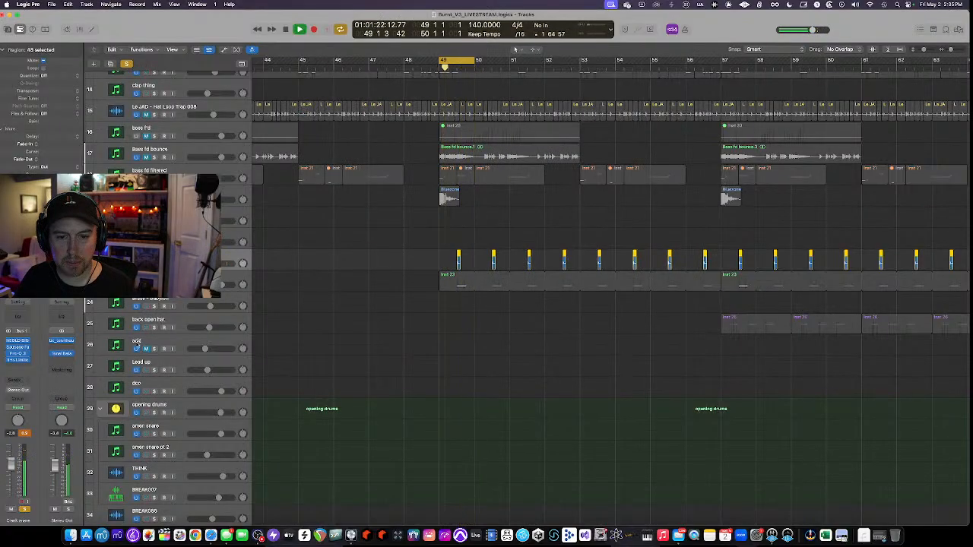
{"action": "left_click", "coordinate": [153, 264]}
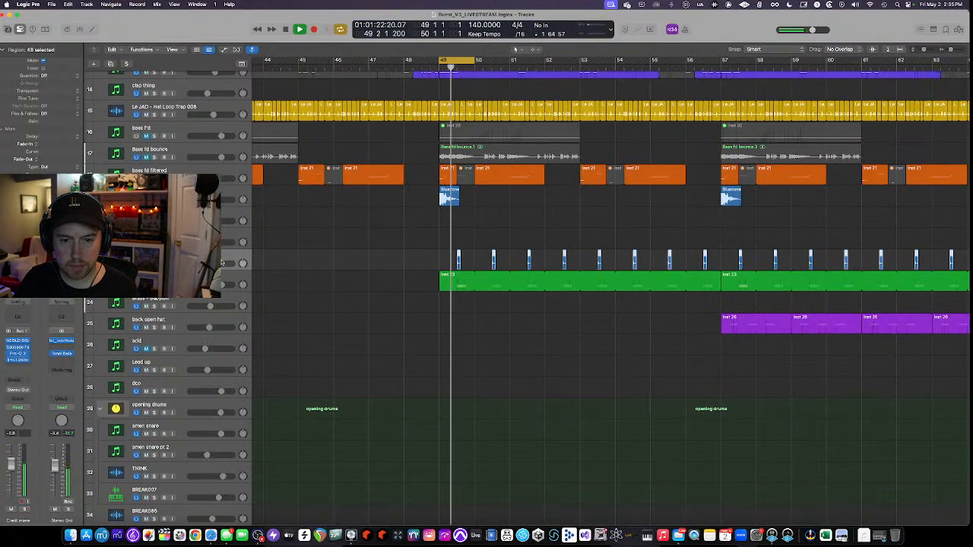
Turn off the one-bar loop and briefly audition the Le JAD hat loop track in solo.
{"action": "scroll", "coordinate": [436, 289], "scroll_direction": "up", "scroll_amount": 4}
{"action": "left_click", "coordinate": [467, 59]}
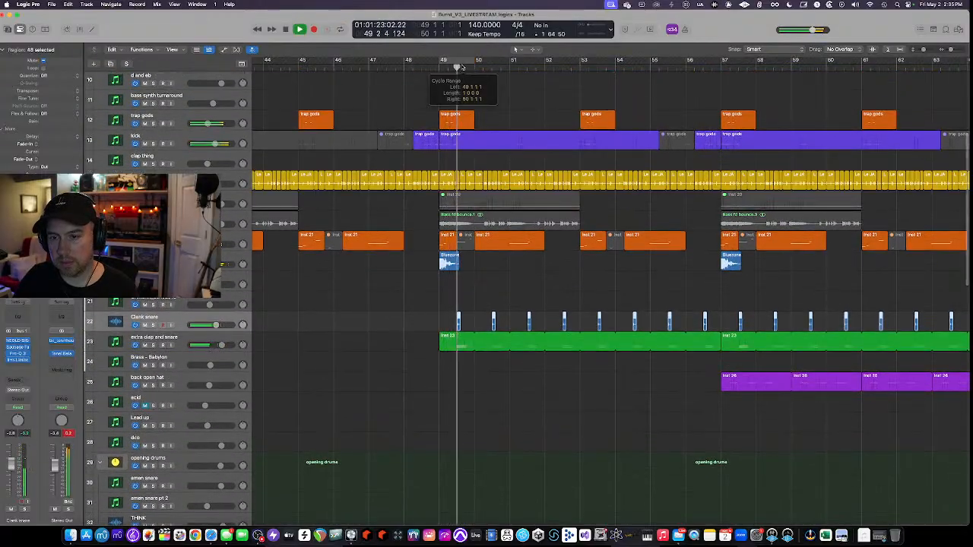
{"action": "scroll", "coordinate": [507, 219], "scroll_direction": "right", "scroll_amount": 2}
{"action": "scroll", "coordinate": [491, 239], "scroll_direction": "up", "scroll_amount": 6}
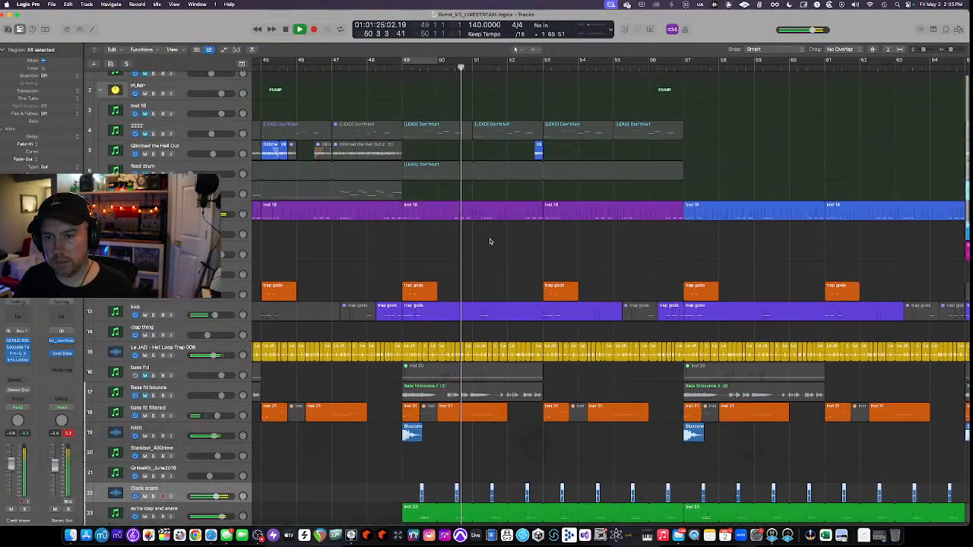
{"action": "scroll", "coordinate": [491, 239], "scroll_direction": "down", "scroll_amount": 2}
{"action": "key", "text": "ctrl+s"}
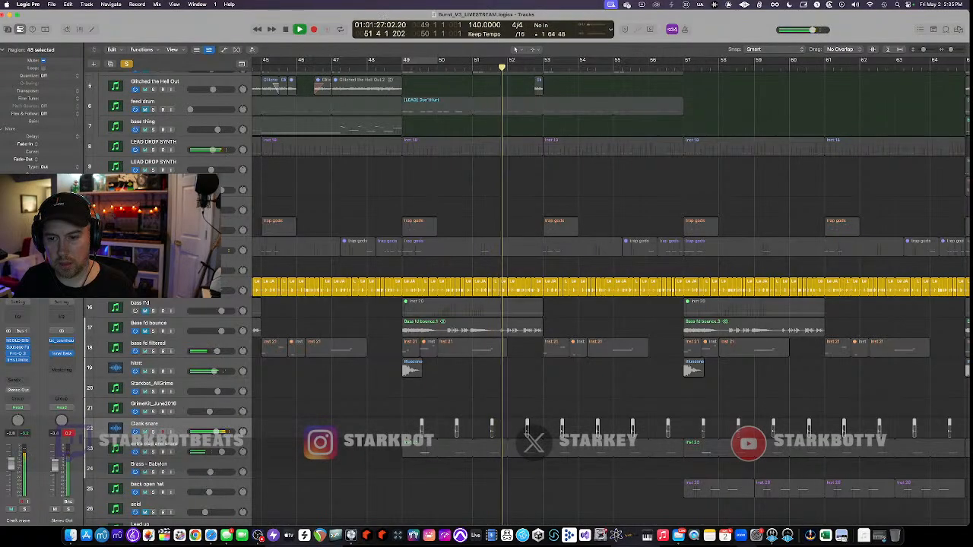
{"action": "key", "text": "ctrl+a"}
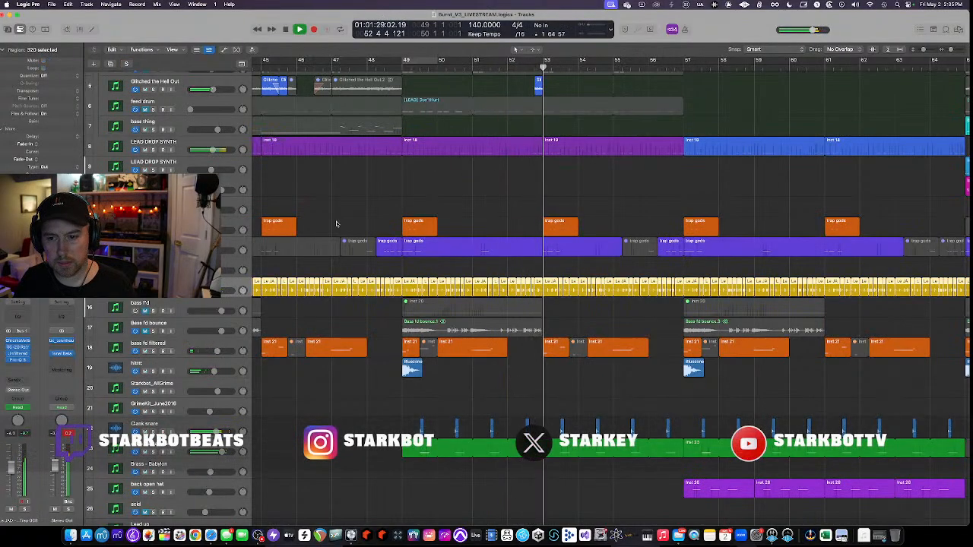
Loop bars 49 to 55 and play the Le JAD hat loop track in solo.
{"action": "left_click_drag", "start_coordinate": [403, 60], "coordinate": [606, 70]}
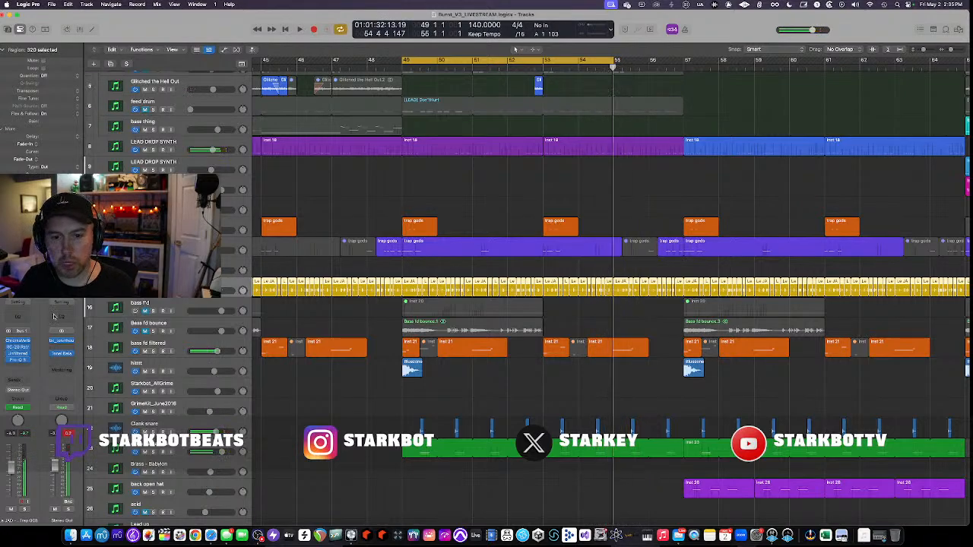
{"action": "key", "text": "s"}
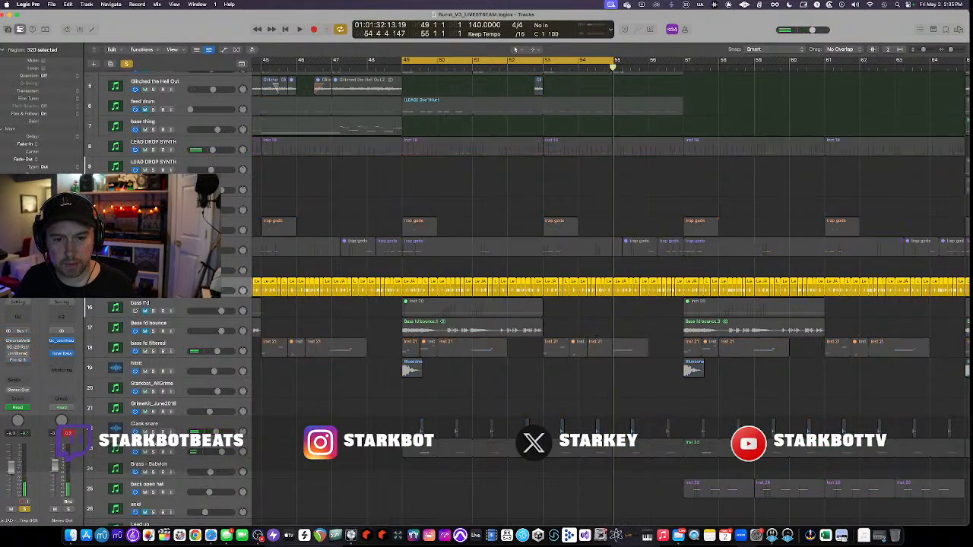
{"action": "key", "text": "space"}
{"action": "key", "text": "m"}
{"action": "key", "text": "m"}
Open the hat loop's ChromaVerb, RC-20 Retro Color, SpecOps and Pro-Q 3 plug-ins to examine their settings.
{"action": "left_click", "coordinate": [19, 343]}
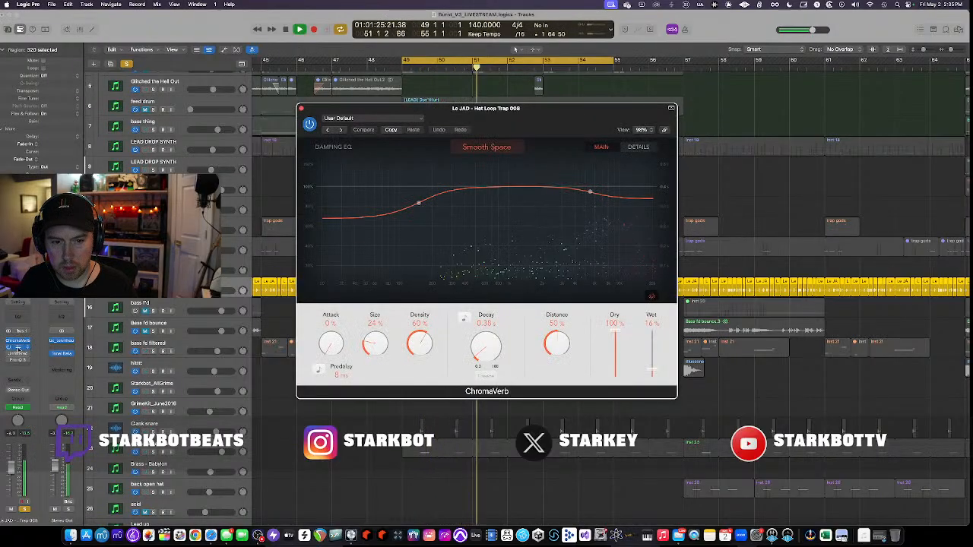
{"action": "left_click", "coordinate": [18, 349]}
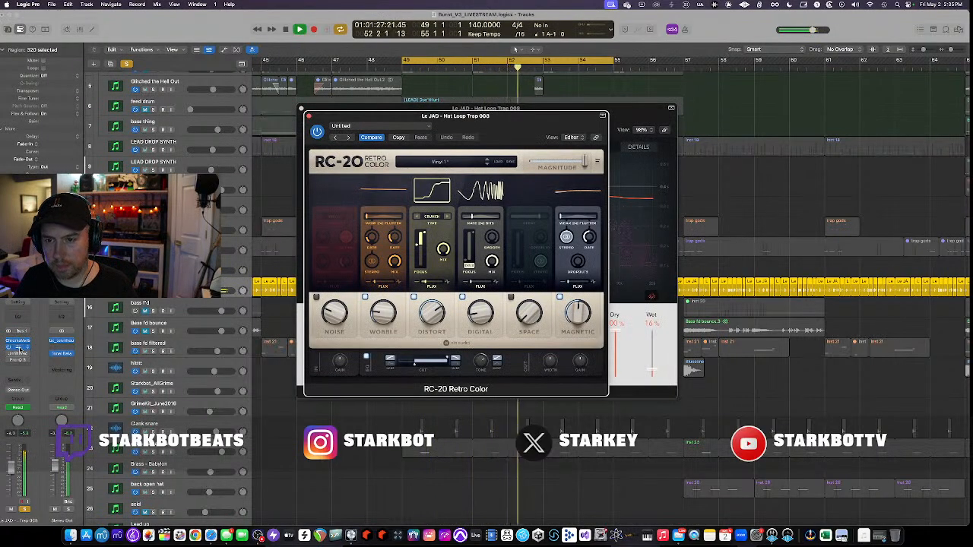
{"action": "left_click", "coordinate": [18, 355]}
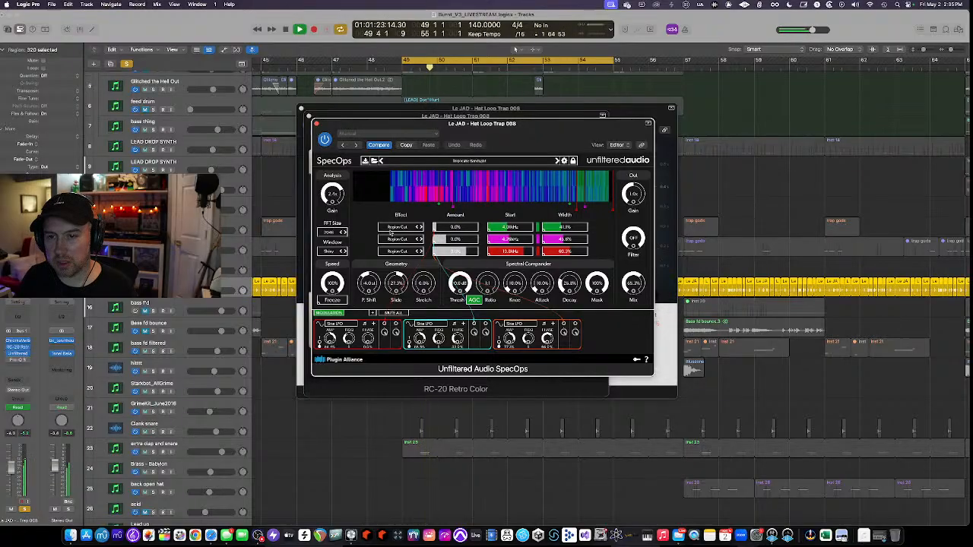
{"action": "left_click_drag", "start_coordinate": [359, 129], "coordinate": [557, 159]}
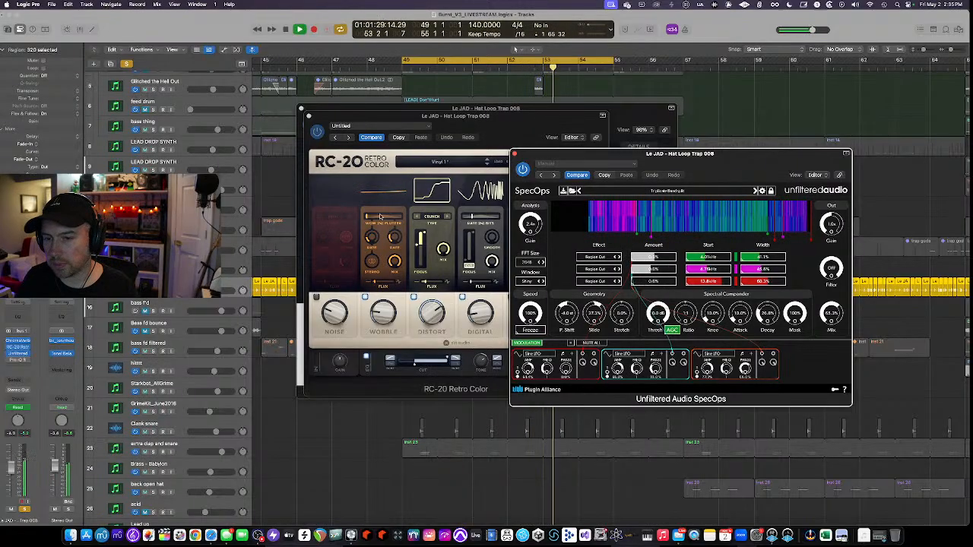
{"action": "left_click", "coordinate": [9, 360]}
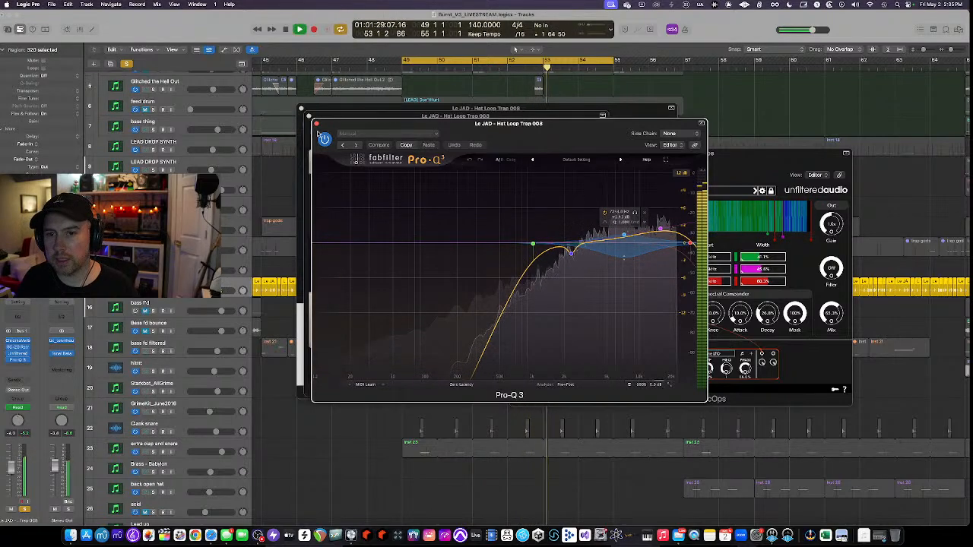
Close the hat loop's plug-in windows and unsolo the track to hear it in the full mix.
{"action": "left_click", "coordinate": [317, 123]}
{"action": "left_click", "coordinate": [303, 109]}
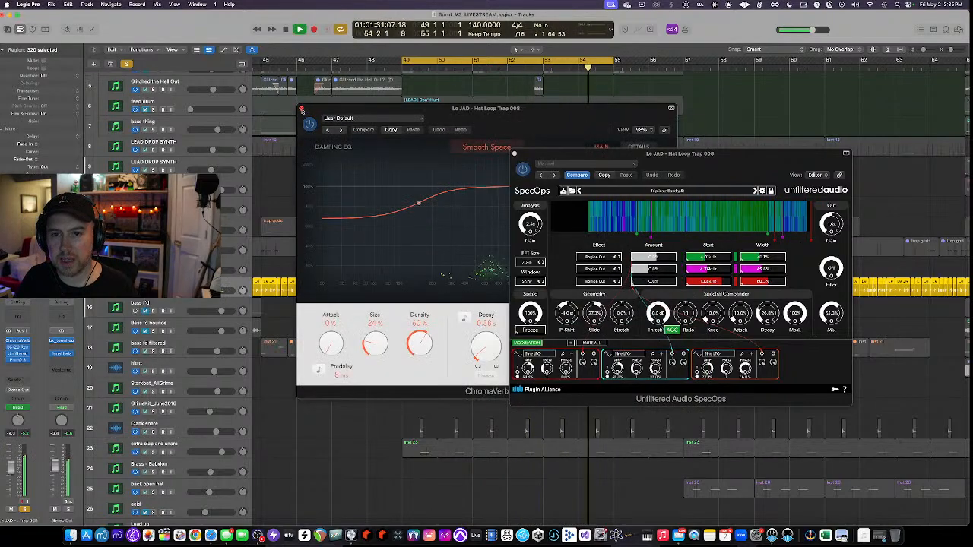
{"action": "left_click", "coordinate": [302, 108]}
{"action": "left_click", "coordinate": [514, 154]}
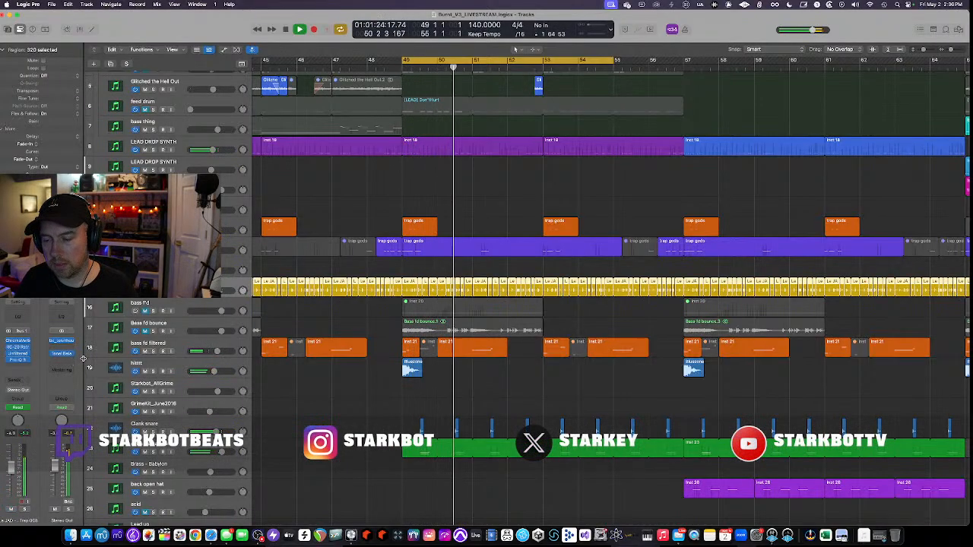
Turn off looping and listen on past bar 57 while reviewing the lower tracks, selecting the acid track.
{"action": "left_click", "coordinate": [558, 59]}
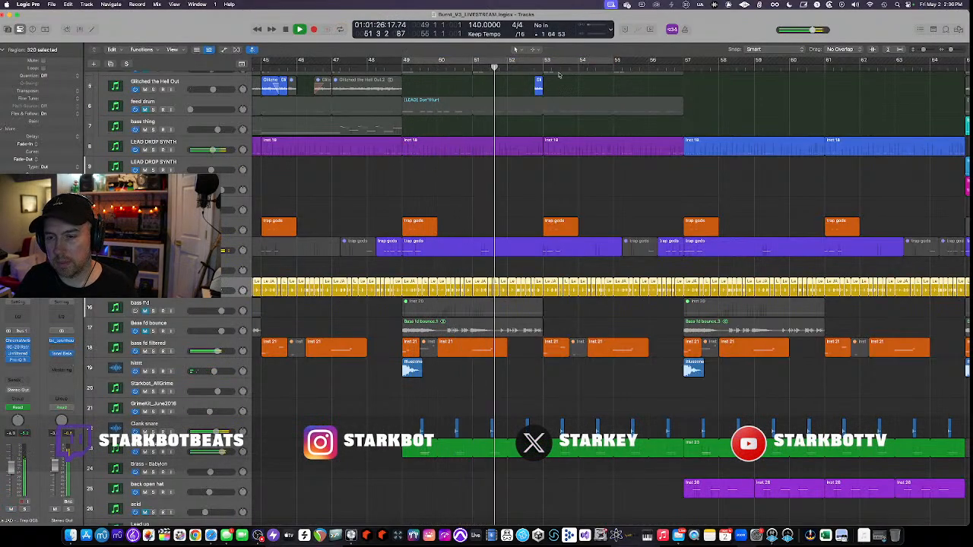
{"action": "scroll", "coordinate": [569, 159], "scroll_direction": "down", "scroll_amount": 1}
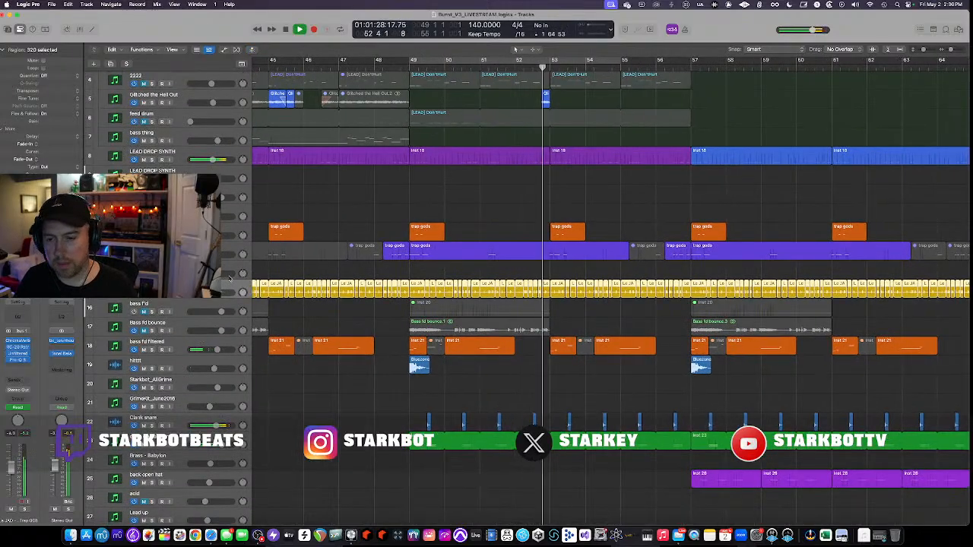
{"action": "scroll", "coordinate": [478, 311], "scroll_direction": "down", "scroll_amount": 5}
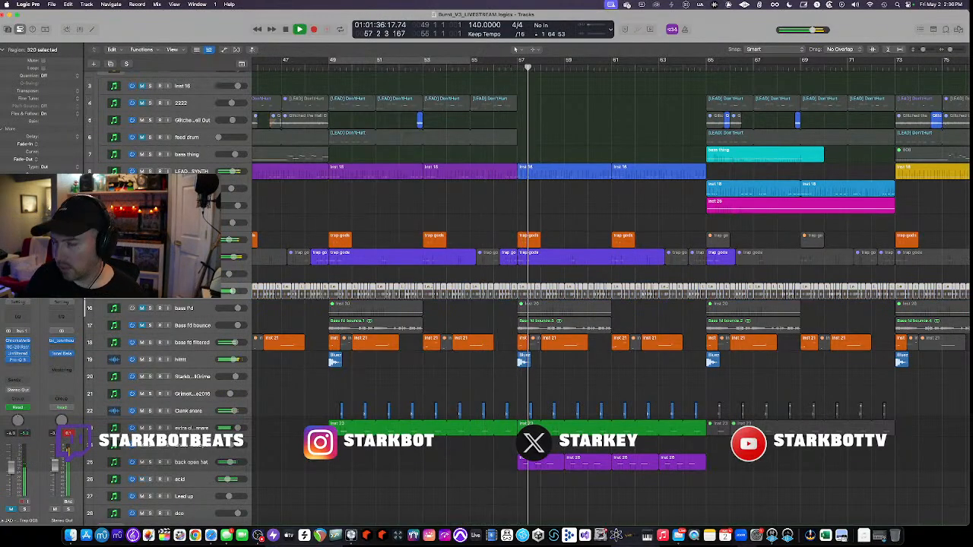
{"action": "scroll", "coordinate": [147, 378], "scroll_direction": "down", "scroll_amount": 6}
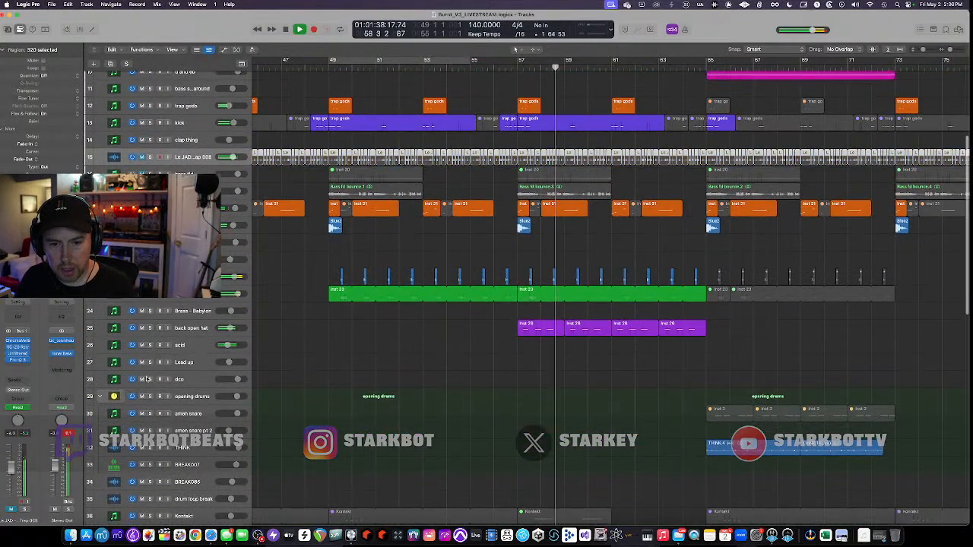
{"action": "left_click", "coordinate": [152, 345]}
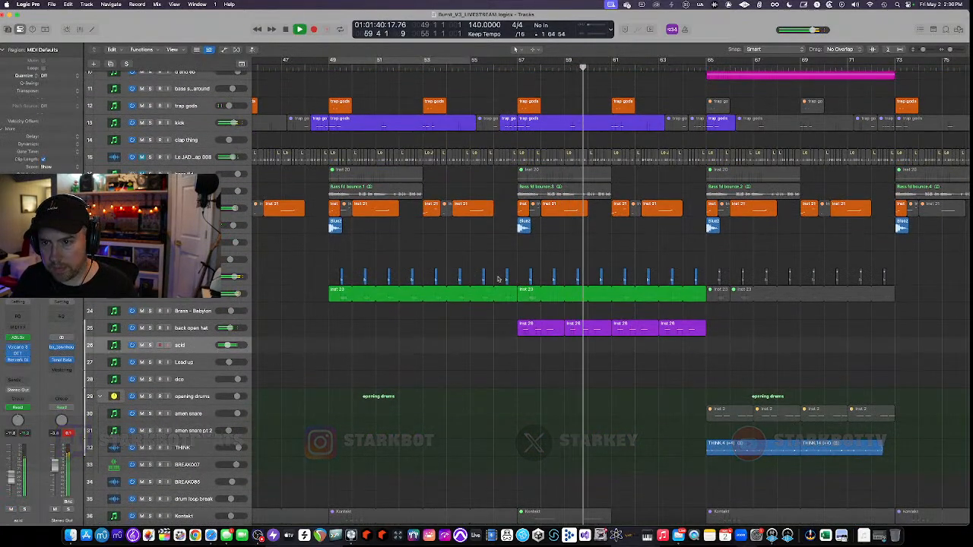
{"action": "scroll", "coordinate": [498, 279], "scroll_direction": "up", "scroll_amount": 3}
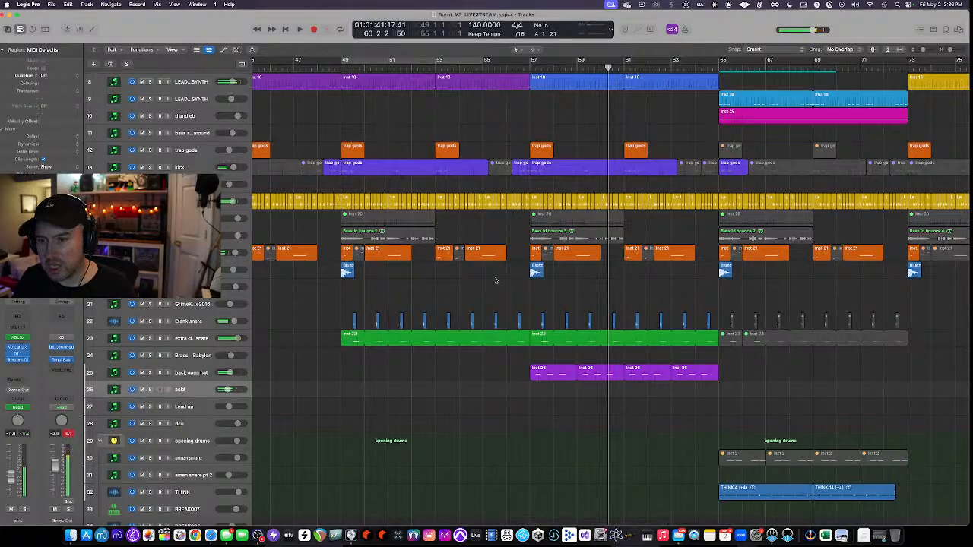
Loop bars 57 to 65 and play the acid track in solo with its ABL3x synth open.
{"action": "scroll", "coordinate": [525, 152], "scroll_direction": "up", "scroll_amount": 3}
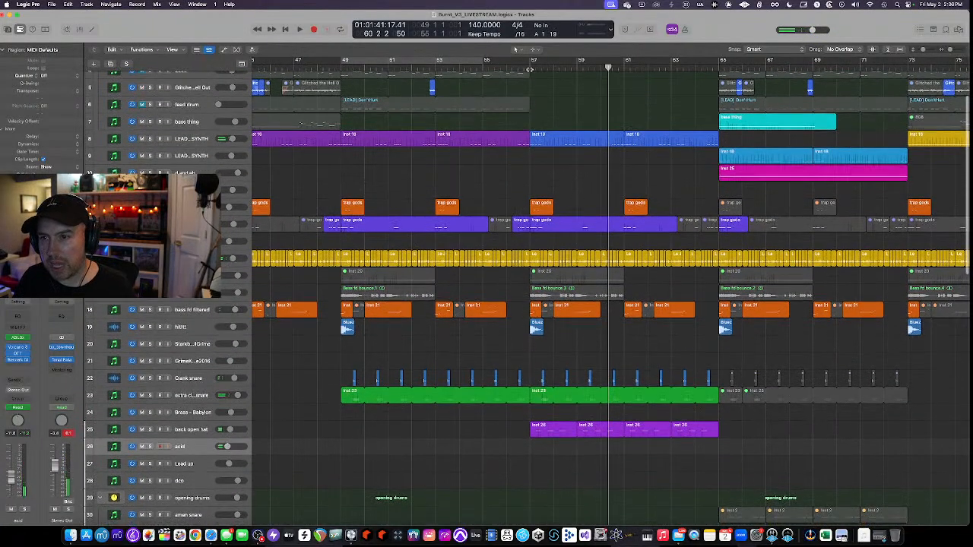
{"action": "left_click_drag", "start_coordinate": [529, 66], "coordinate": [719, 69]}
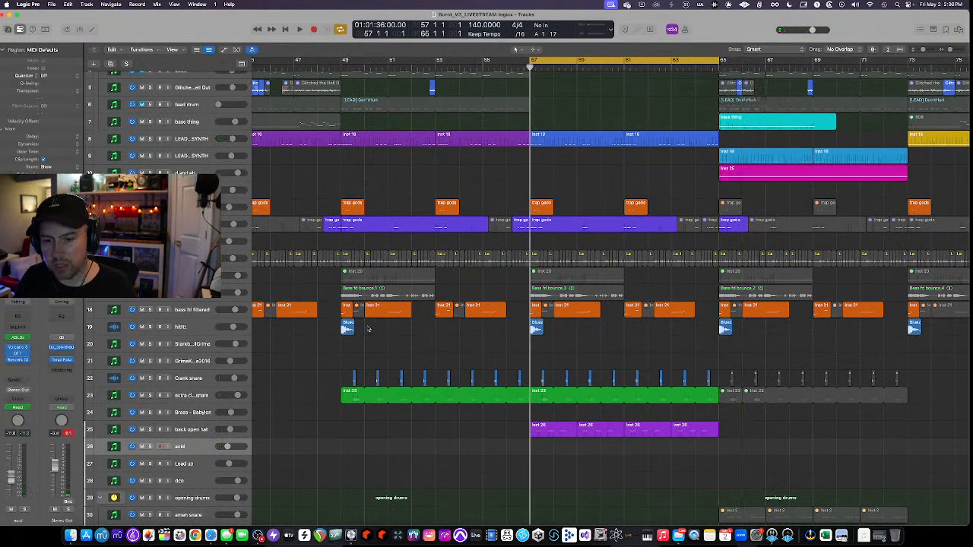
{"action": "left_click", "coordinate": [17, 338]}
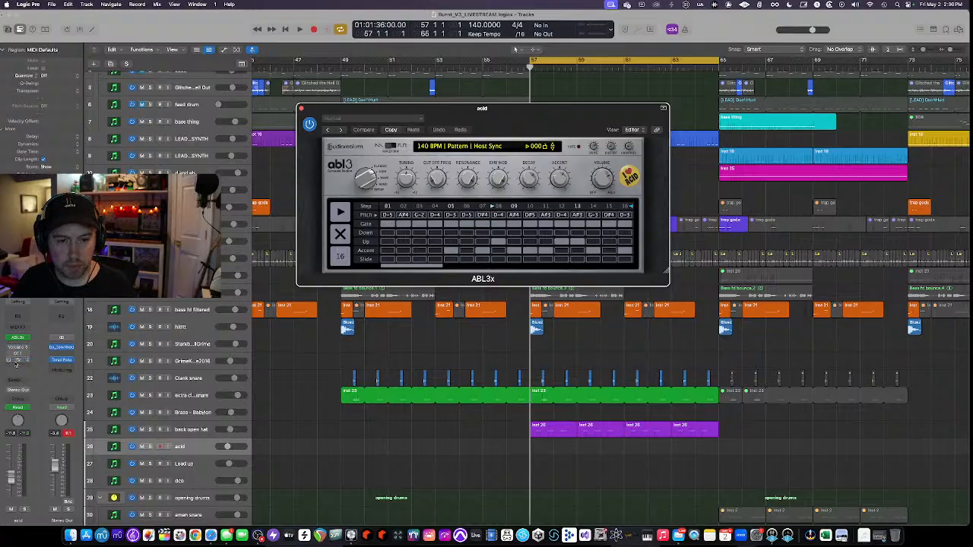
{"action": "key", "text": "space"}
{"action": "left_click", "coordinate": [150, 447]}
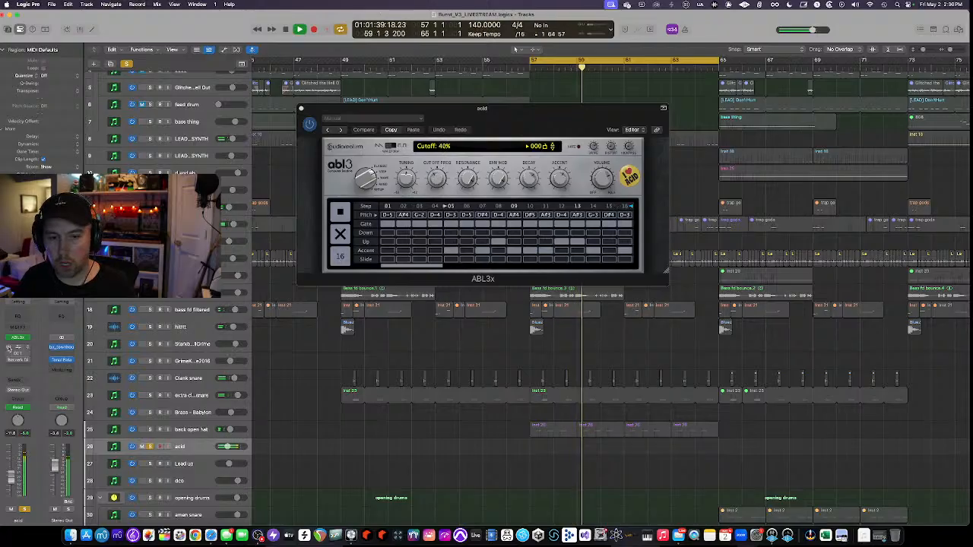
Open the acid track's Volcano 3, OTT and Berzerk Distortion plug-ins to examine their settings.
{"action": "left_click", "coordinate": [17, 348]}
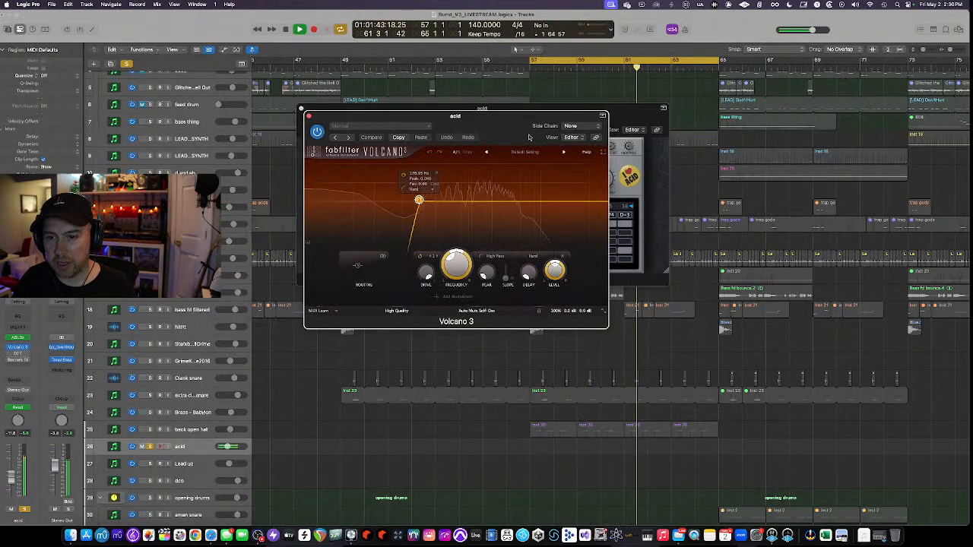
{"action": "left_click_drag", "start_coordinate": [317, 122], "coordinate": [421, 123]}
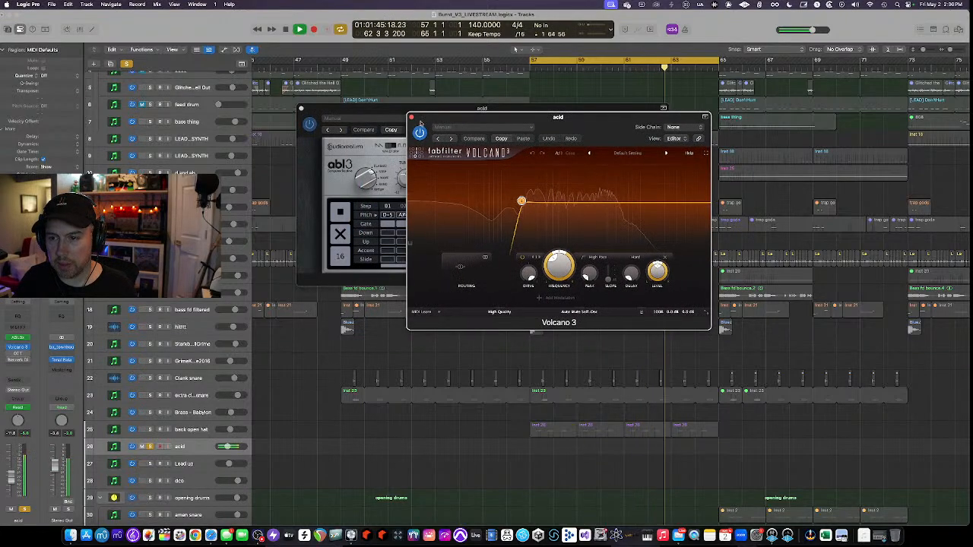
{"action": "left_click", "coordinate": [411, 118]}
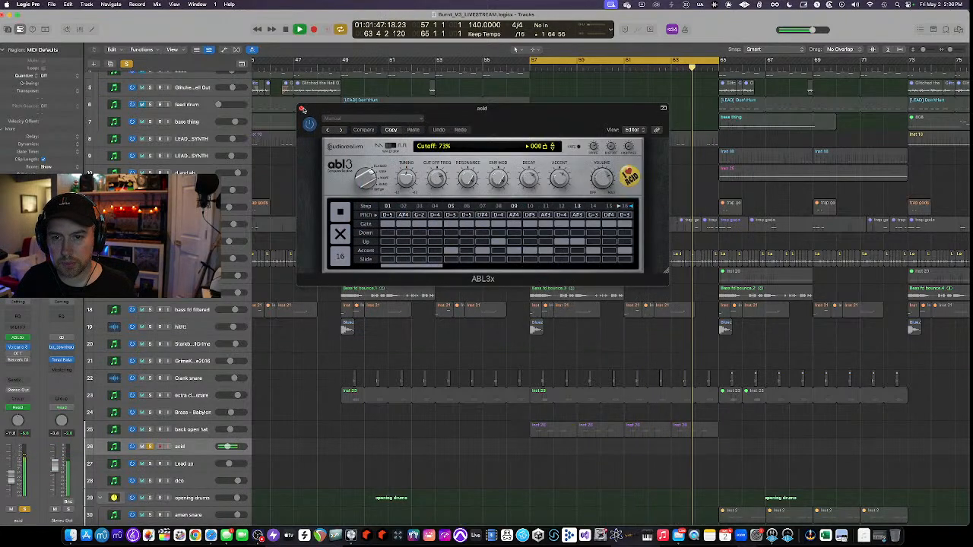
{"action": "left_click", "coordinate": [301, 108]}
{"action": "left_click", "coordinate": [17, 353]}
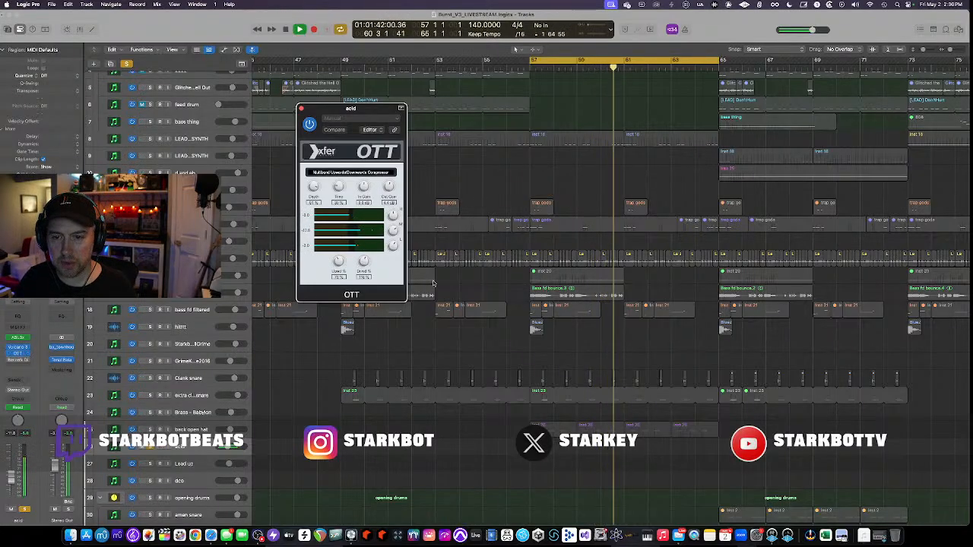
{"action": "left_click", "coordinate": [19, 360]}
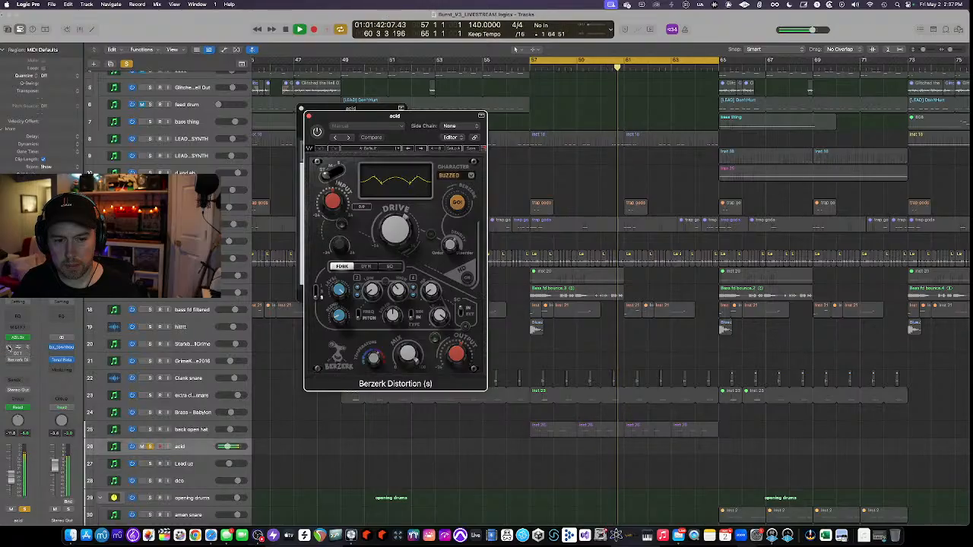
Unsolo the acid track and close its plug-in windows to hear it in the full mix.
{"action": "left_click", "coordinate": [25, 508]}
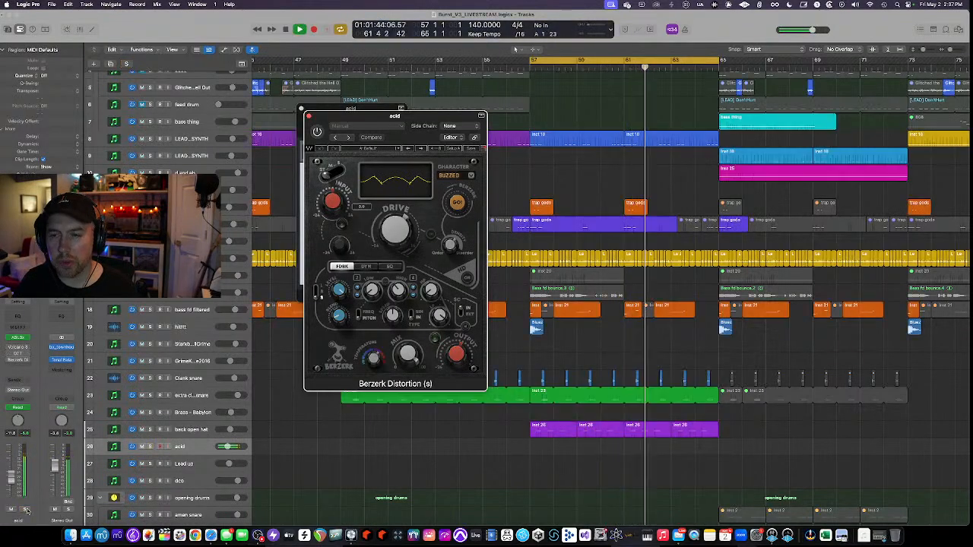
{"action": "left_click", "coordinate": [308, 116]}
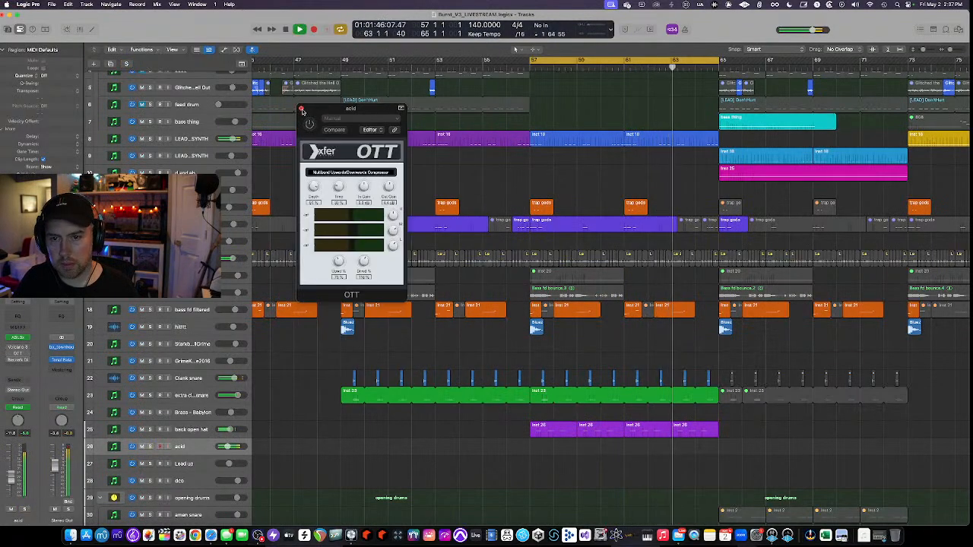
{"action": "left_click", "coordinate": [302, 110]}
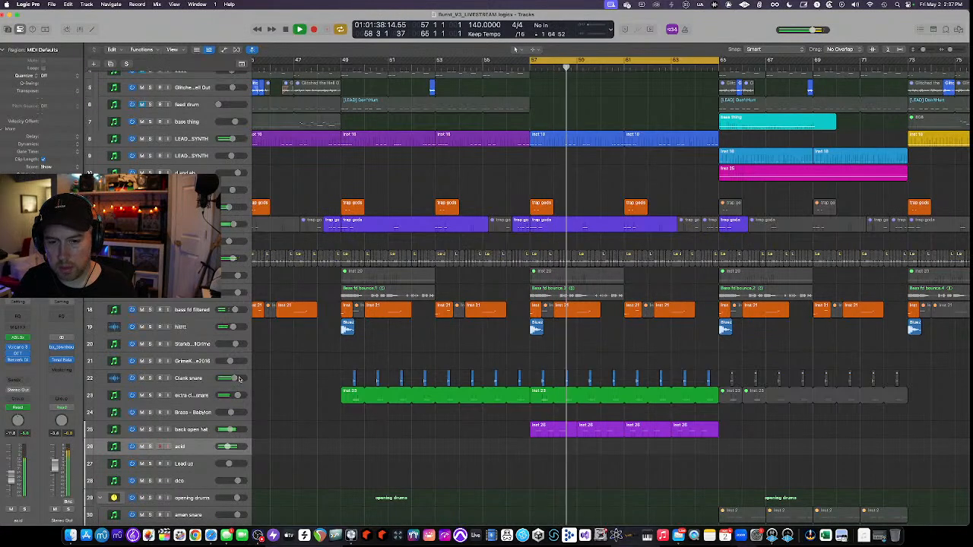
{"action": "left_click", "coordinate": [343, 357]}
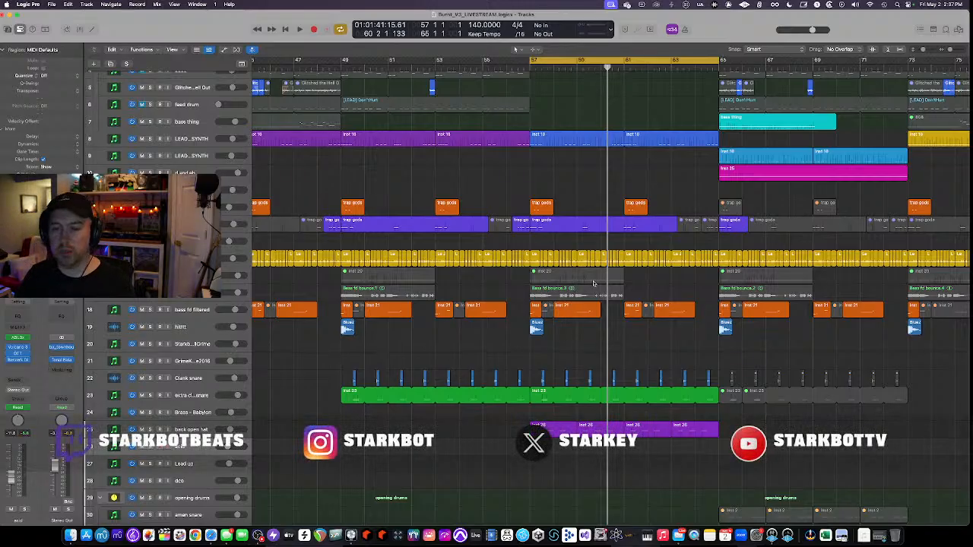
Turn off looping and listen on past bar 65 while reviewing the lower tracks down to the SFX BUS.
{"action": "scroll", "coordinate": [570, 294], "scroll_direction": "down", "scroll_amount": 3}
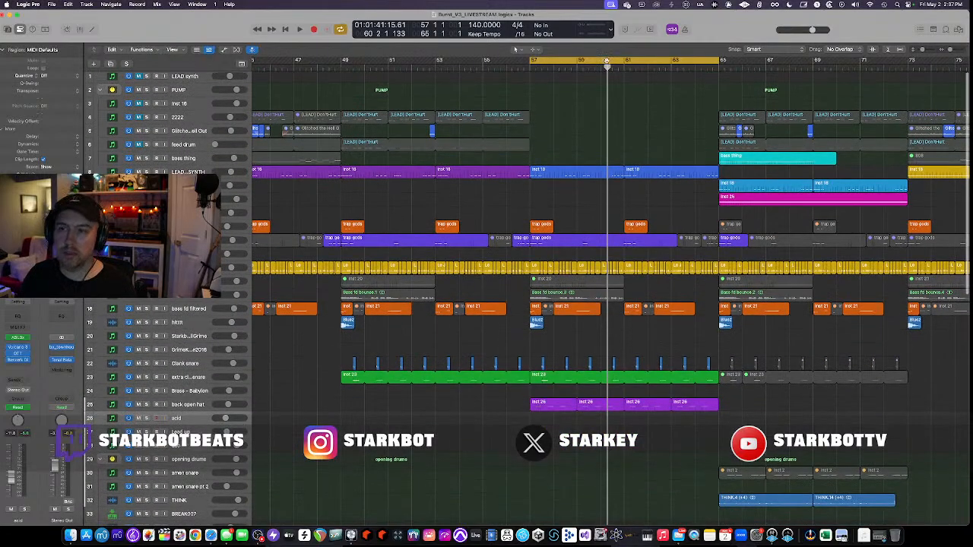
{"action": "left_click", "coordinate": [607, 61]}
{"action": "scroll", "coordinate": [650, 115], "scroll_direction": "right", "scroll_amount": 2}
{"action": "key", "text": "space"}
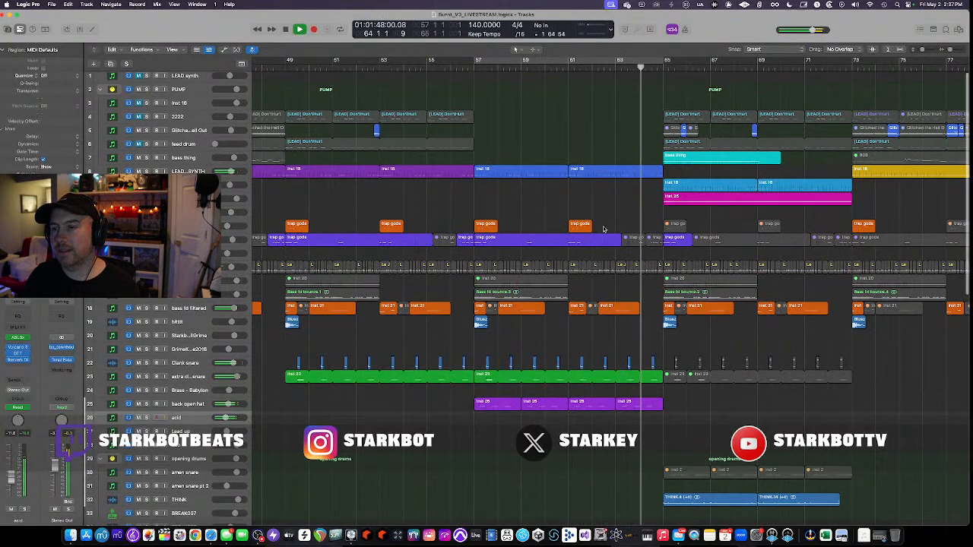
{"action": "scroll", "coordinate": [608, 228], "scroll_direction": "down", "scroll_amount": 15}
{"action": "scroll", "coordinate": [604, 229], "scroll_direction": "down", "scroll_amount": 1}
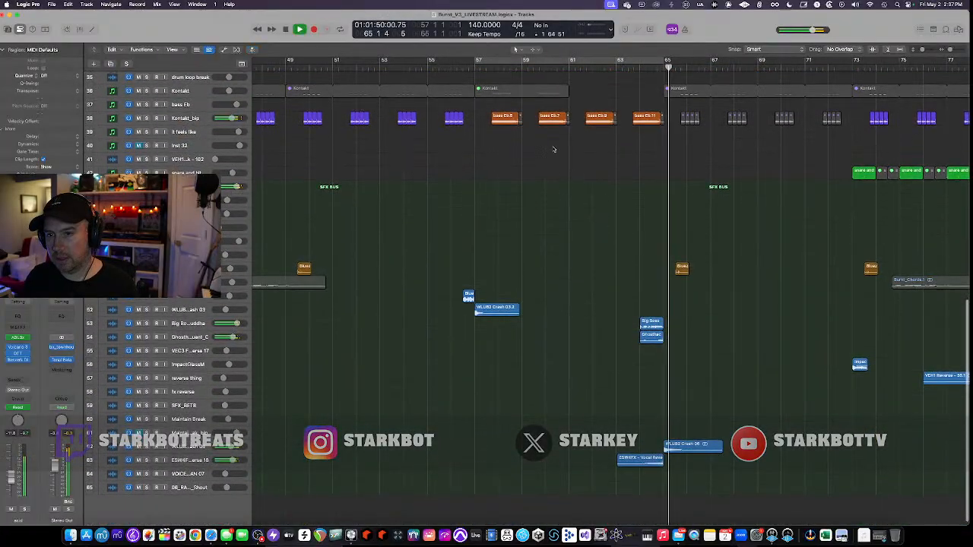
{"action": "key", "text": "space"}
Solo the Kontakt_bip track and examine its bass Eb regions between bars 57 and 65 up close.
{"action": "left_click", "coordinate": [183, 118]}
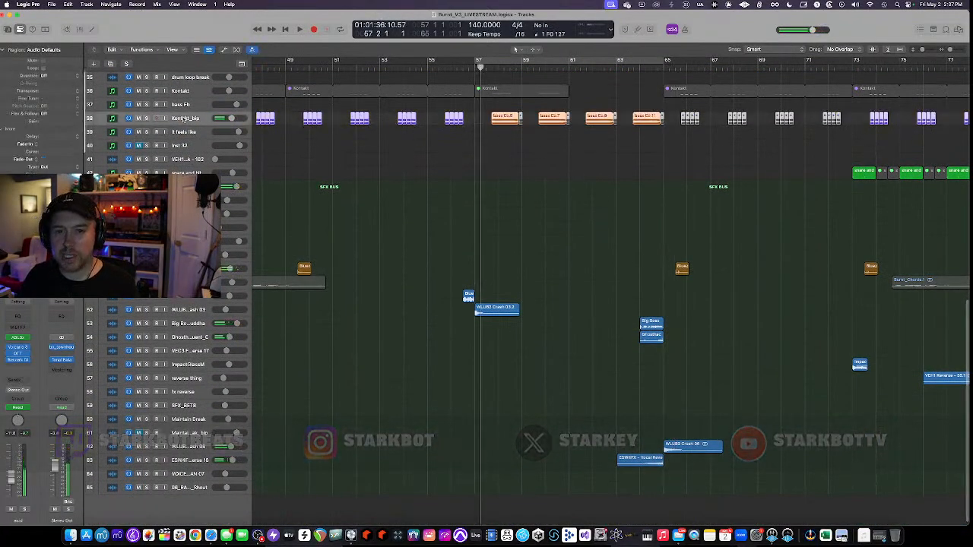
{"action": "key", "text": "s"}
{"action": "key", "text": "super+Down"}
{"action": "key", "text": "super+Down"}
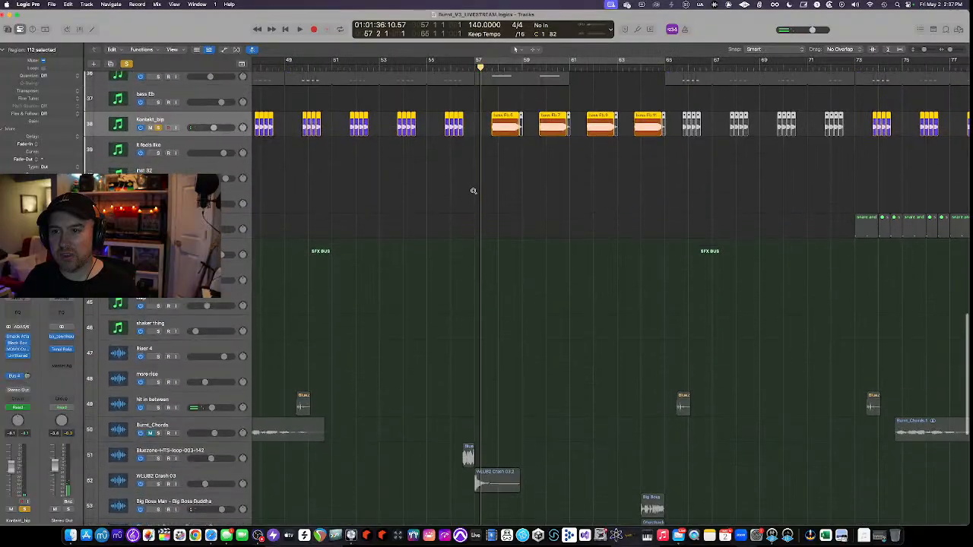
{"action": "key", "text": "super+Right"}
{"action": "key", "text": "super+Right"}
{"action": "scroll", "coordinate": [477, 192], "scroll_direction": "up", "scroll_amount": 4}
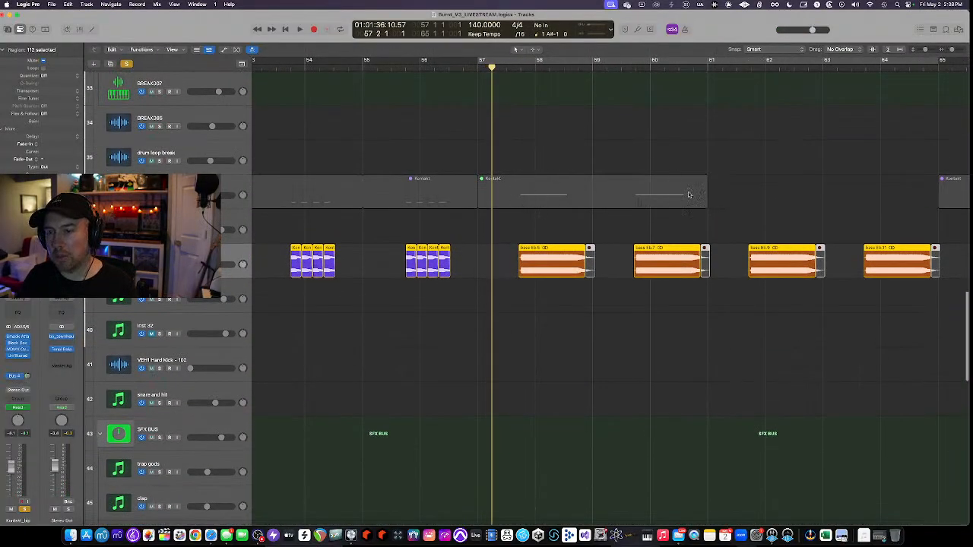
{"action": "scroll", "coordinate": [646, 228], "scroll_direction": "down", "scroll_amount": 2}
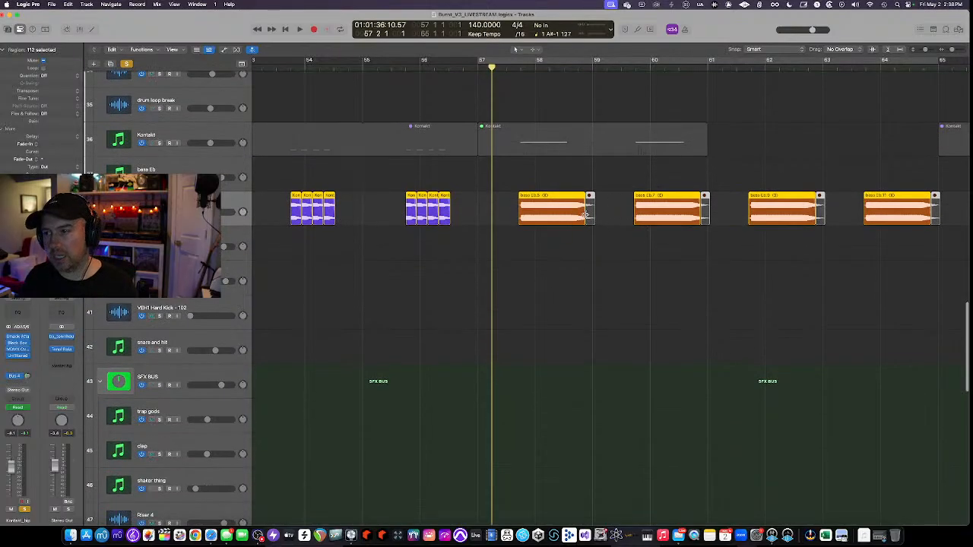
{"action": "scroll", "coordinate": [578, 217], "scroll_direction": "up", "scroll_amount": 5}
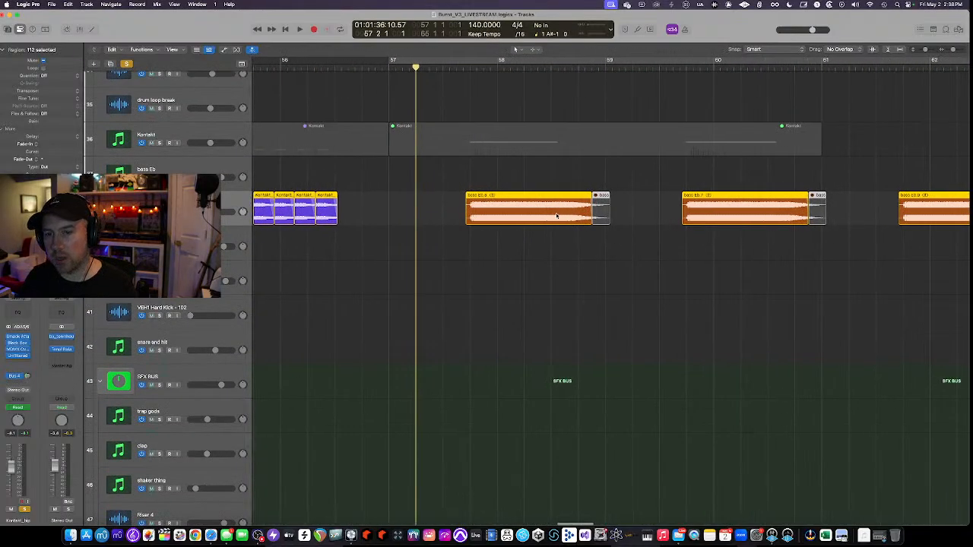
Play the soloed bass Eb regions from bar 57, following them to about bar 63.
{"action": "key", "text": "space"}
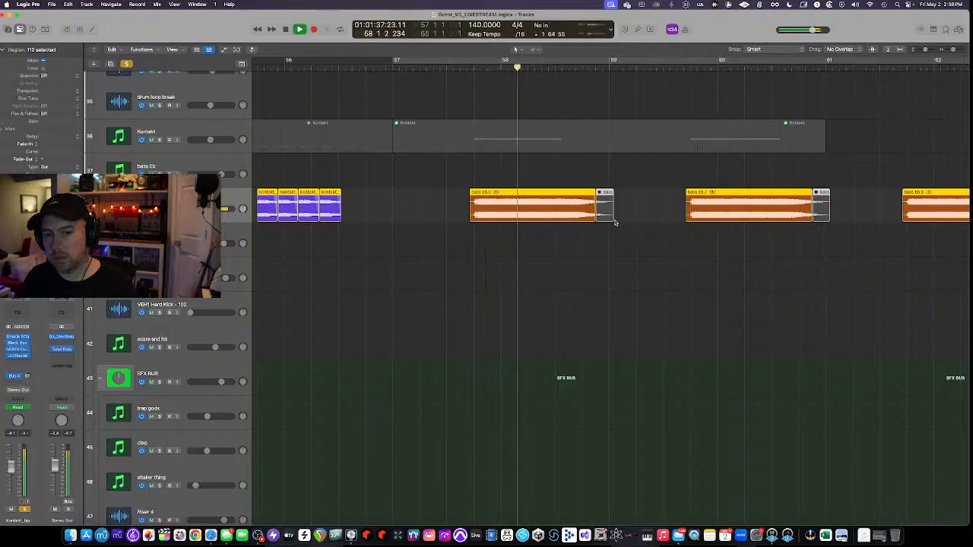
{"action": "scroll", "coordinate": [616, 223], "scroll_direction": "right", "scroll_amount": 3}
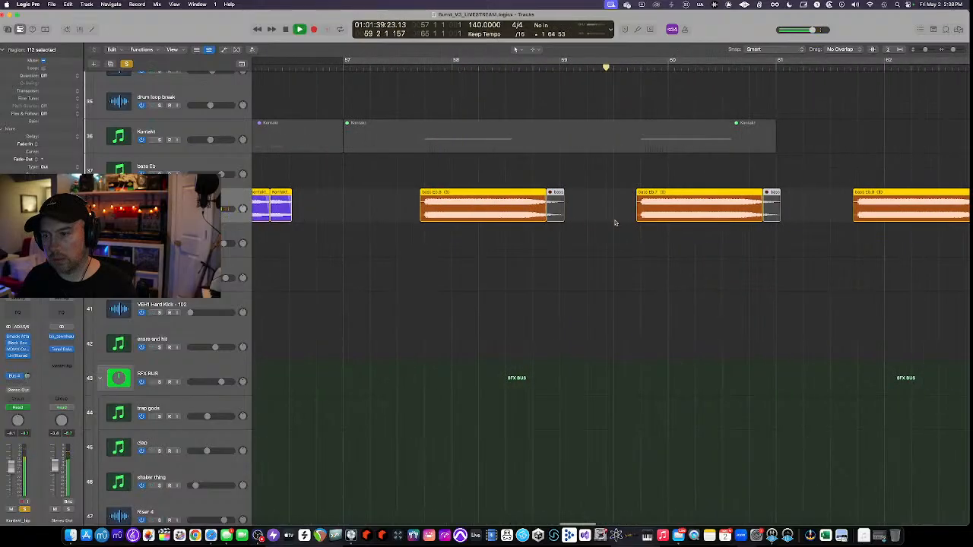
{"action": "scroll", "coordinate": [616, 223], "scroll_direction": "right", "scroll_amount": 3}
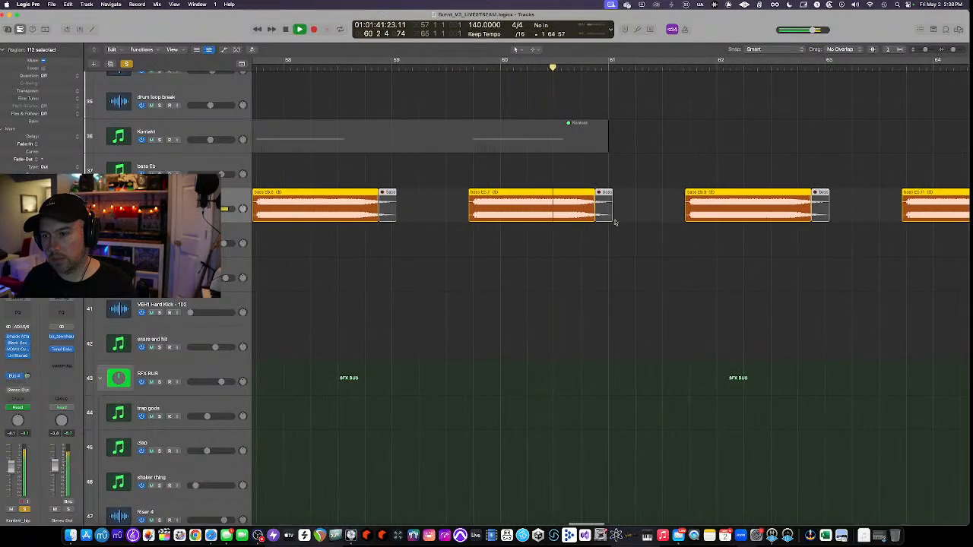
{"action": "scroll", "coordinate": [616, 222], "scroll_direction": "down", "scroll_amount": 3}
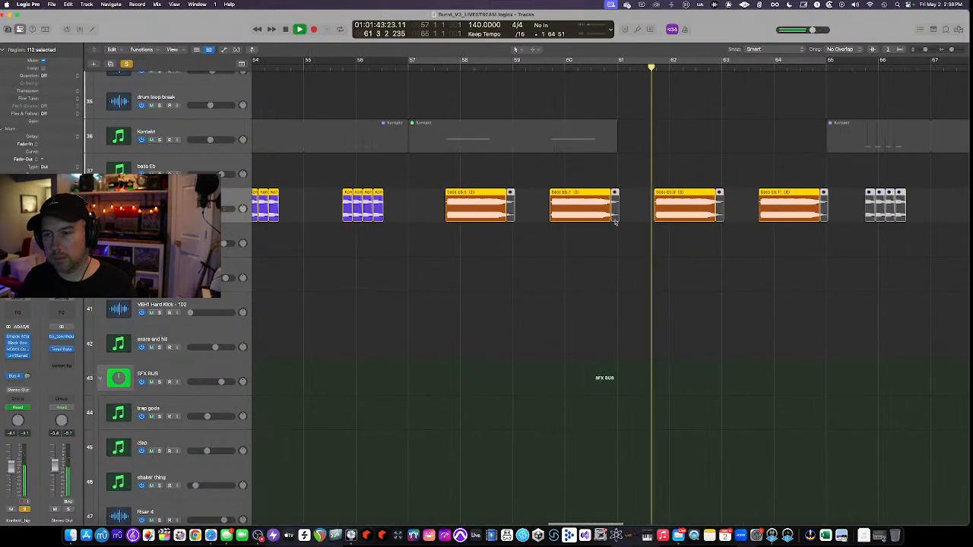
{"action": "scroll", "coordinate": [616, 223], "scroll_direction": "down", "scroll_amount": 2}
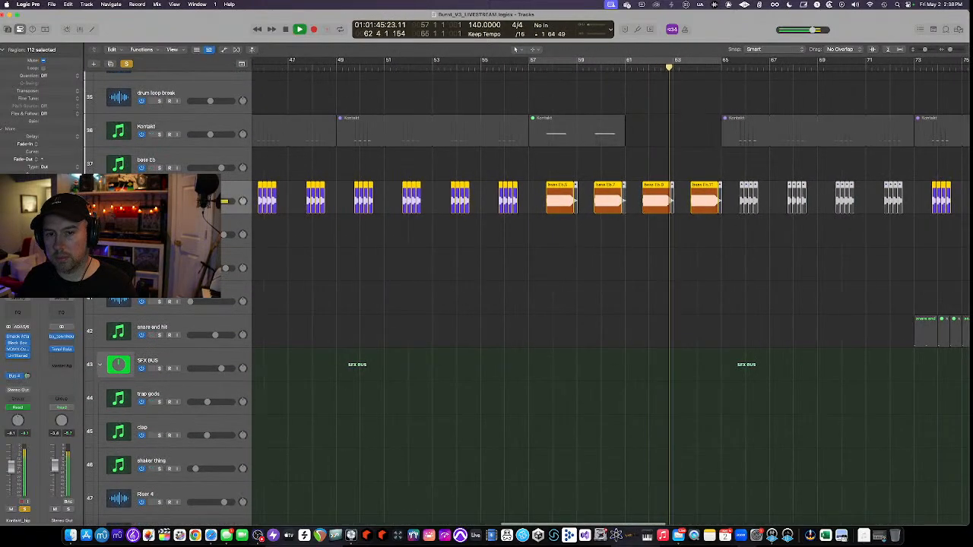
Unsolo Kontakt_bip and listen in the full mix past bar 65, ending at the SFX tracks.
{"action": "scroll", "coordinate": [494, 230], "scroll_direction": "down", "scroll_amount": 3}
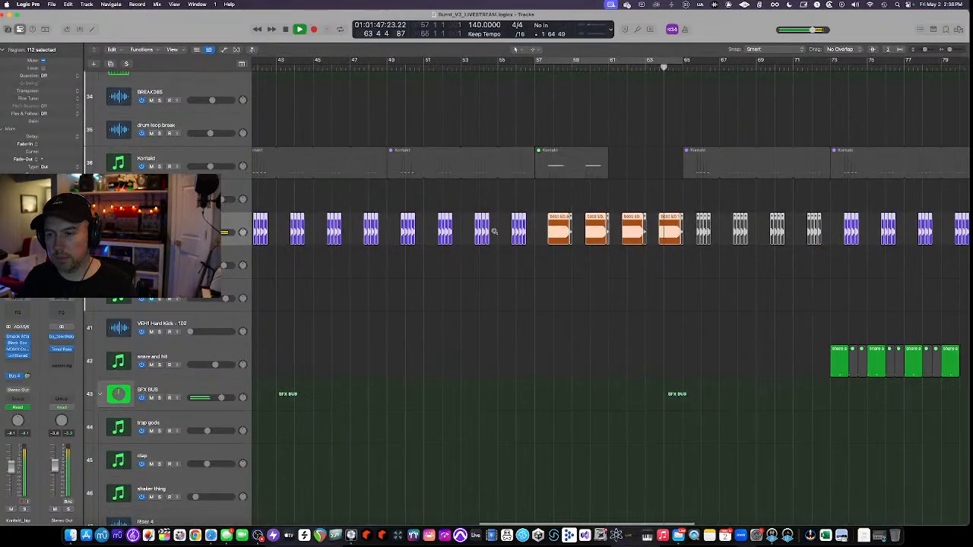
{"action": "scroll", "coordinate": [494, 230], "scroll_direction": "down", "scroll_amount": 2}
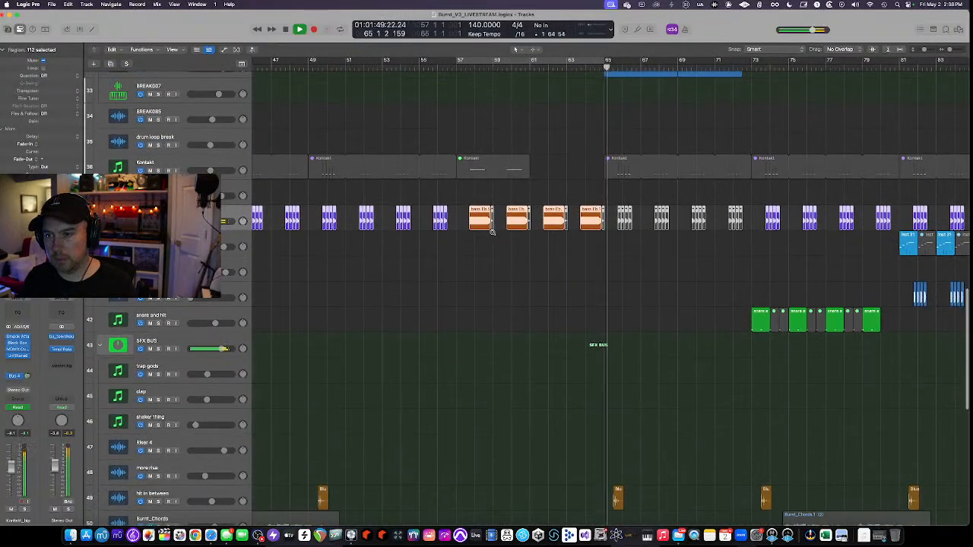
{"action": "scroll", "coordinate": [492, 232], "scroll_direction": "down", "scroll_amount": 10}
{"action": "key", "text": "space"}
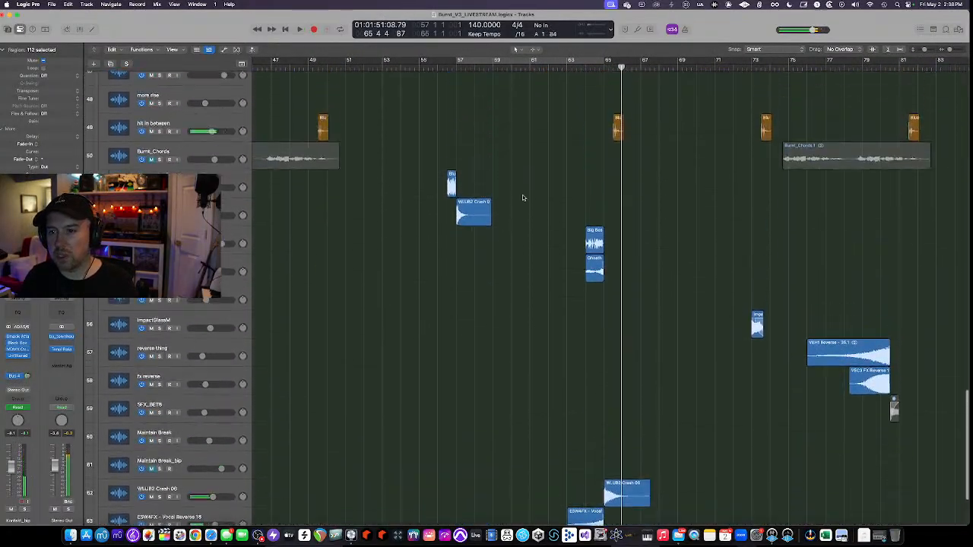
Play the Big Boss Man and Ghosthack reverse regions before bar 65 in solo, and return to the full mix.
{"action": "scroll", "coordinate": [522, 197], "scroll_direction": "up", "scroll_amount": 1}
{"action": "key", "text": "space"}
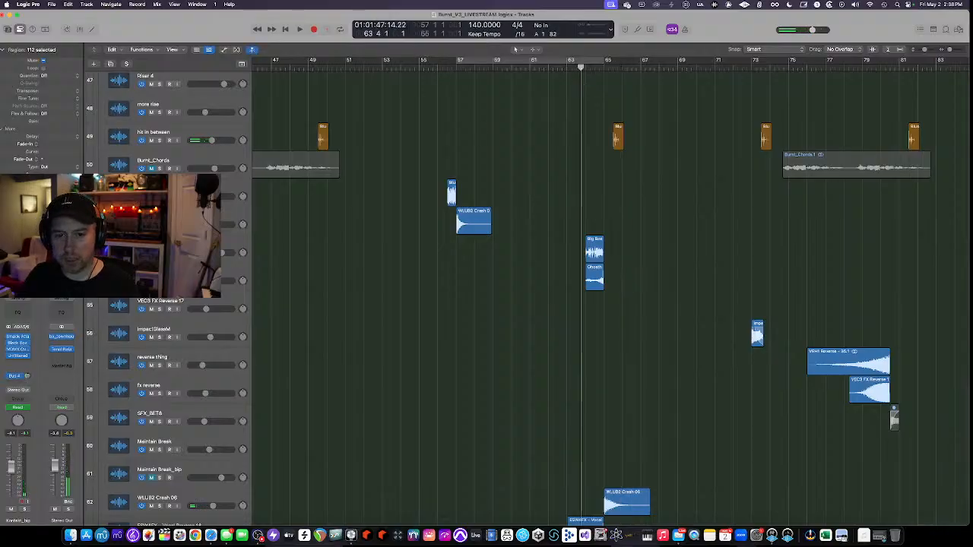
{"action": "key", "text": "ctrl+s"}
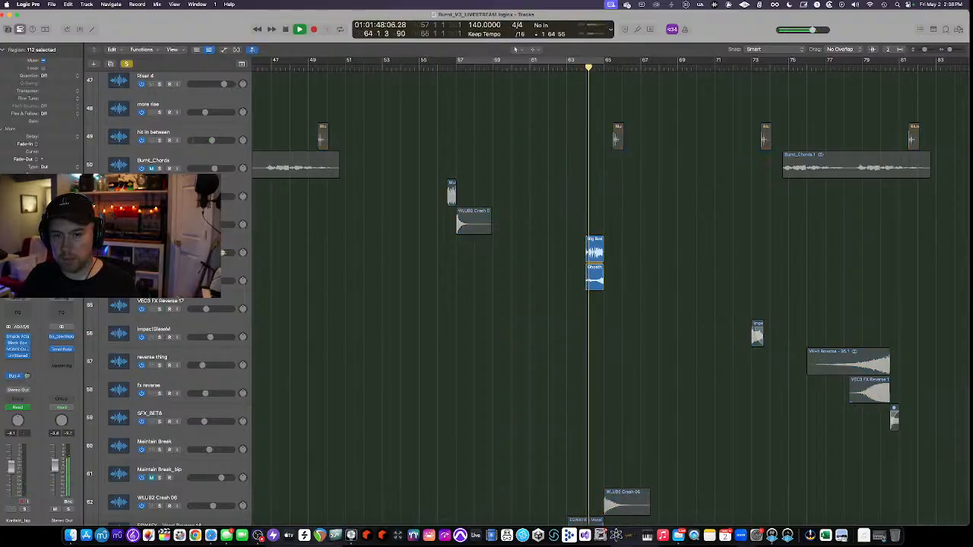
{"action": "key", "text": "ctrl+s"}
Listen to the full mix from bar 64 to about bar 69 while surveying the SFX, synth, drum and bass tracks.
{"action": "scroll", "coordinate": [532, 289], "scroll_direction": "up", "scroll_amount": 15}
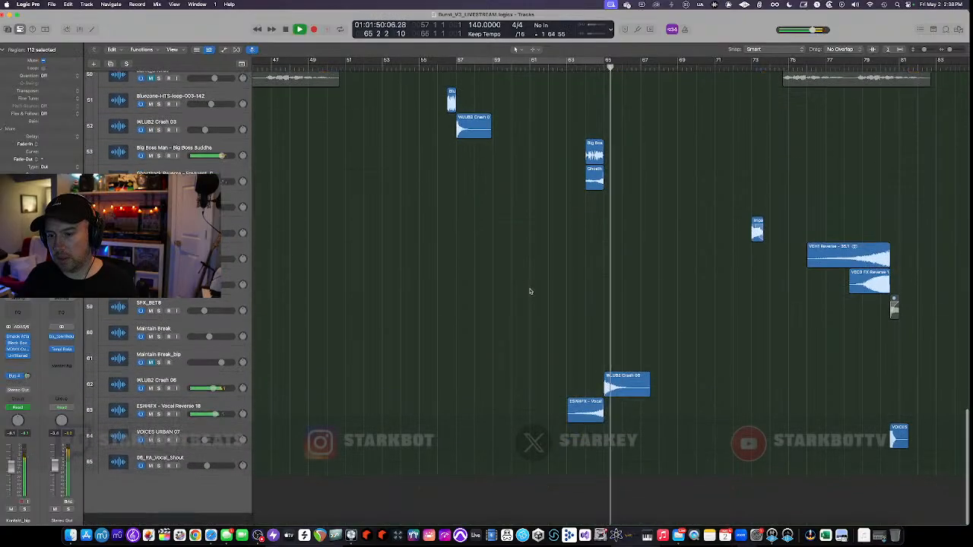
{"action": "scroll", "coordinate": [528, 292], "scroll_direction": "up", "scroll_amount": 14}
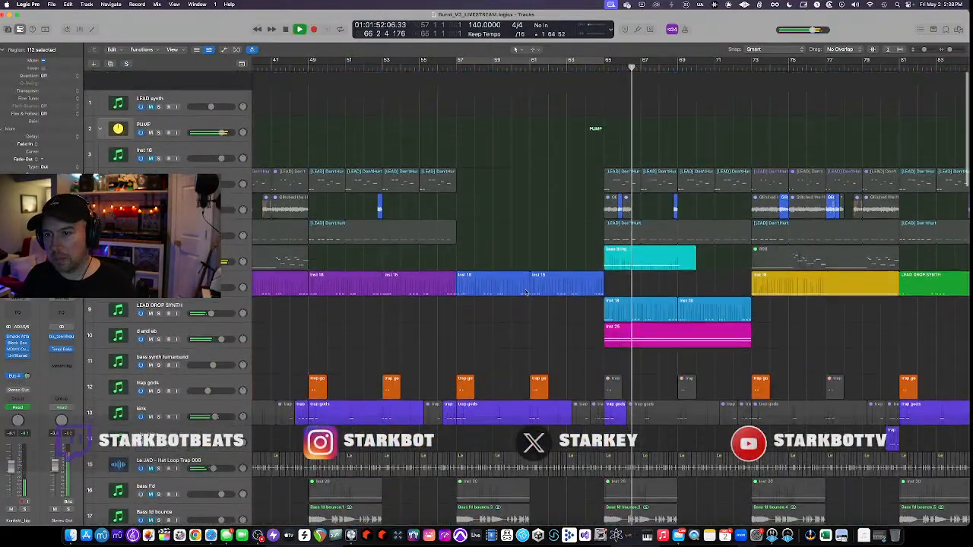
{"action": "scroll", "coordinate": [527, 293], "scroll_direction": "right", "scroll_amount": 10}
{"action": "scroll", "coordinate": [526, 293], "scroll_direction": "up", "scroll_amount": 3}
{"action": "scroll", "coordinate": [526, 292], "scroll_direction": "left", "scroll_amount": 4}
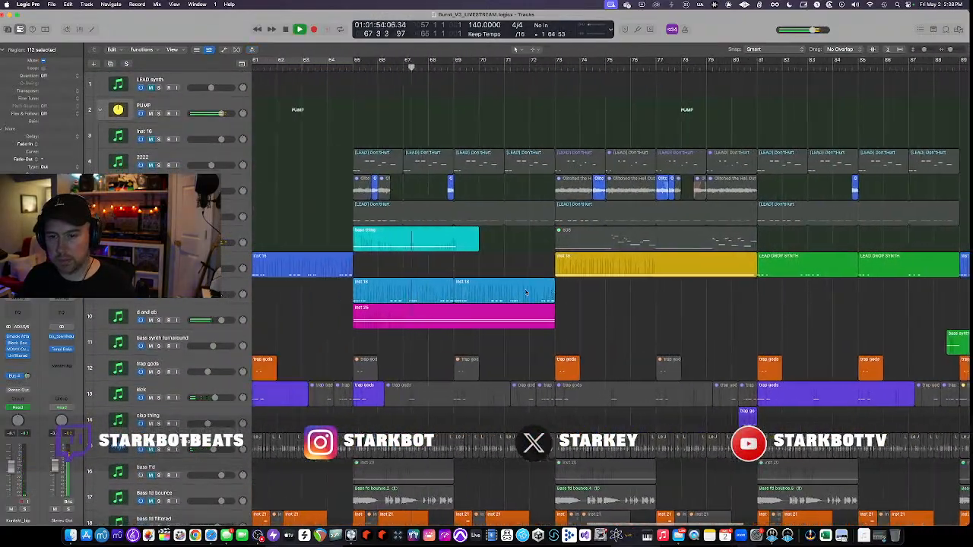
{"action": "scroll", "coordinate": [527, 293], "scroll_direction": "down", "scroll_amount": 10}
{"action": "scroll", "coordinate": [526, 293], "scroll_direction": "down", "scroll_amount": 10}
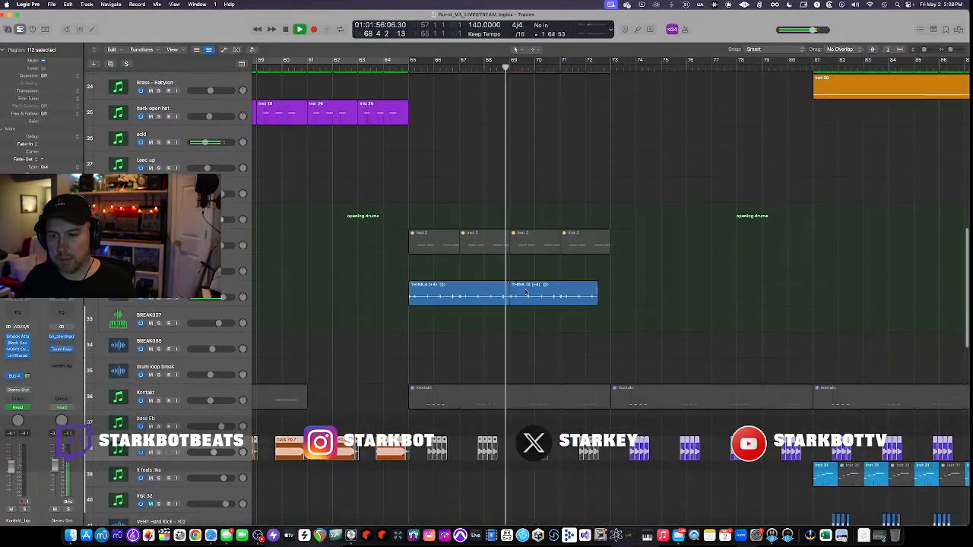
{"action": "scroll", "coordinate": [527, 293], "scroll_direction": "down", "scroll_amount": 7}
{"action": "key", "text": "space"}
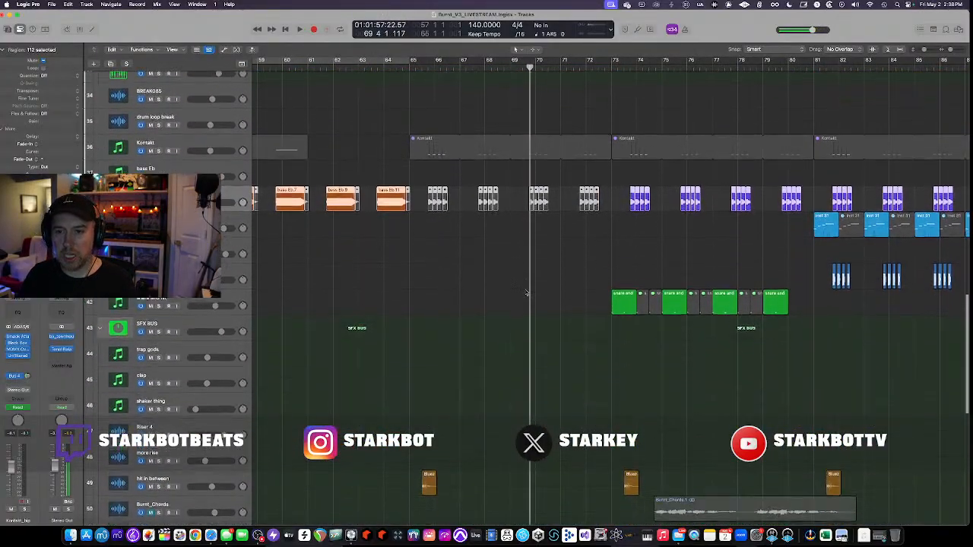
Select the THINK break regions in the opening drums stack and examine where they sit in the arrangement.
{"action": "scroll", "coordinate": [358, 204], "scroll_direction": "up", "scroll_amount": 4}
{"action": "left_click", "coordinate": [447, 179]}
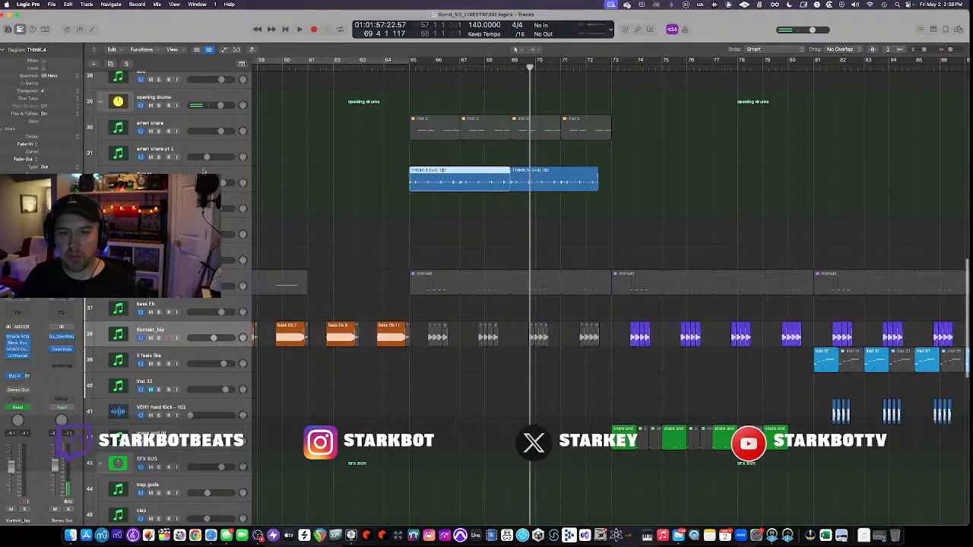
{"action": "scroll", "coordinate": [485, 241], "scroll_direction": "down", "scroll_amount": 5}
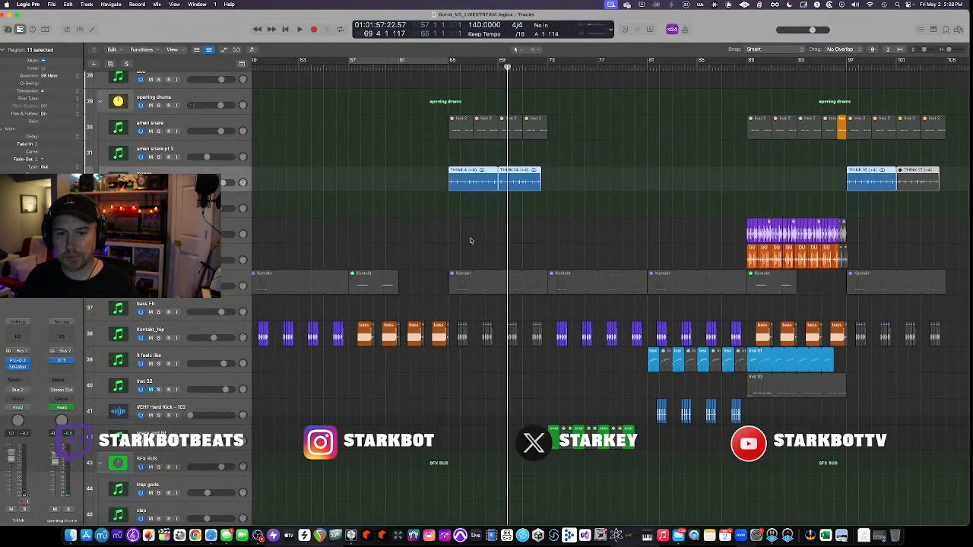
{"action": "scroll", "coordinate": [470, 241], "scroll_direction": "down", "scroll_amount": 2}
{"action": "scroll", "coordinate": [470, 241], "scroll_direction": "up", "scroll_amount": 4}
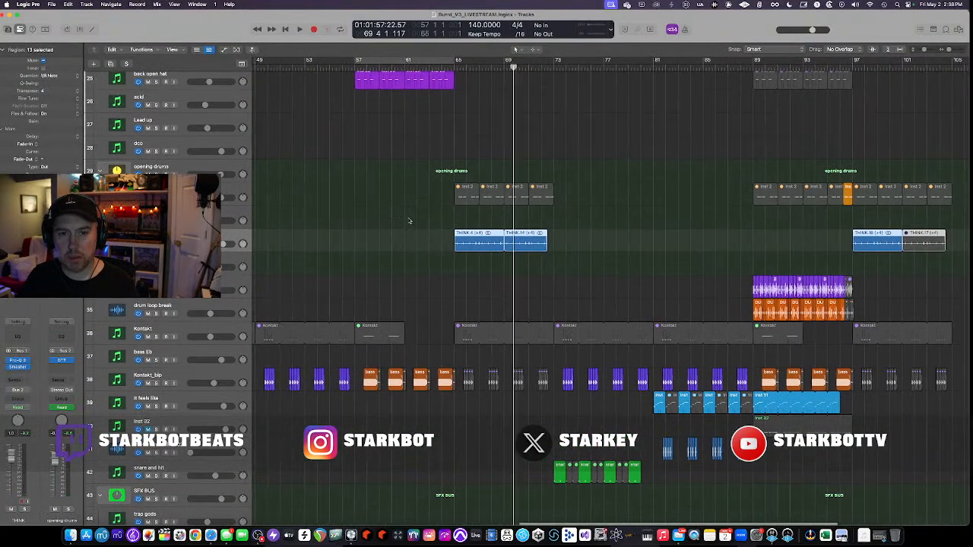
Play from about bar 63 and audition the acid track in solo.
{"action": "left_click", "coordinate": [439, 67]}
{"action": "key", "text": "space"}
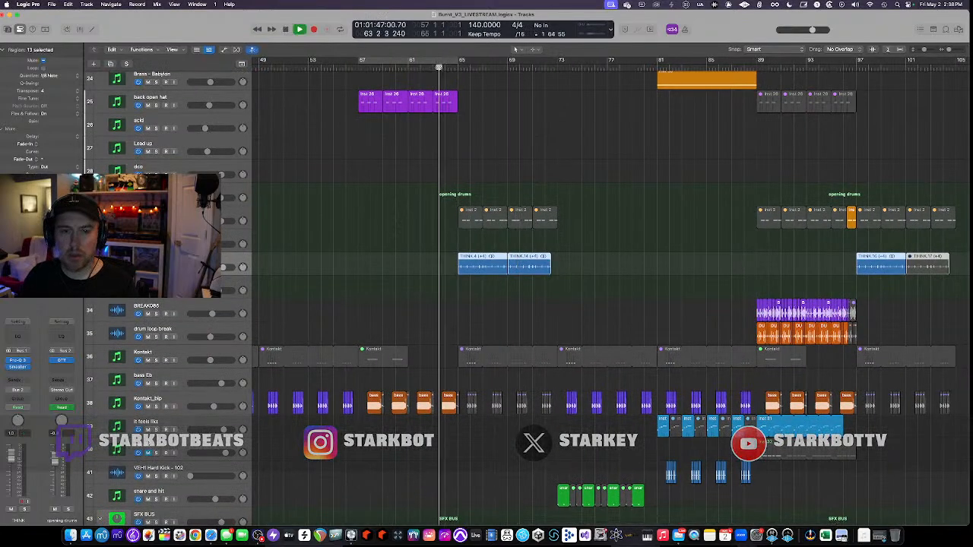
{"action": "left_click", "coordinate": [208, 121]}
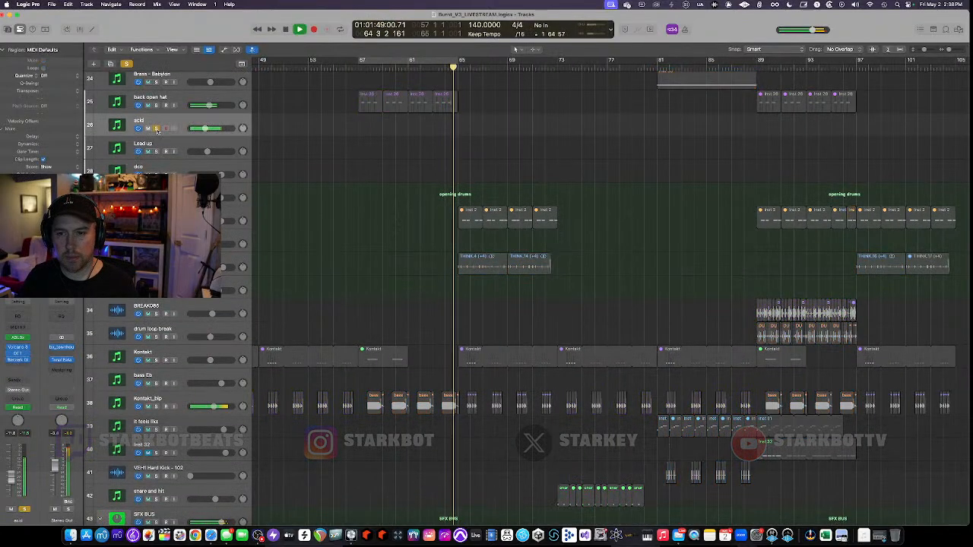
Show the track automation and enlarge the tracks to examine the acid track's volume curve as the full mix plays to bar 68.
{"action": "key", "text": "a"}
{"action": "key", "text": "super+Down"}
{"action": "key", "text": "super+Down"}
{"action": "key", "text": "super+Down"}
{"action": "key", "text": "super+Down"}
{"action": "key", "text": "super+Down"}
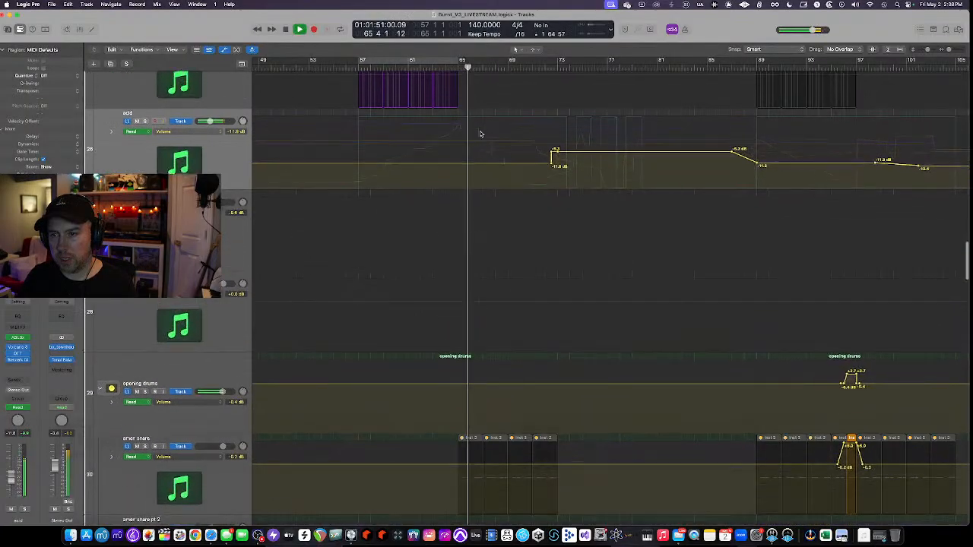
{"action": "scroll", "coordinate": [532, 248], "scroll_direction": "down", "scroll_amount": 2}
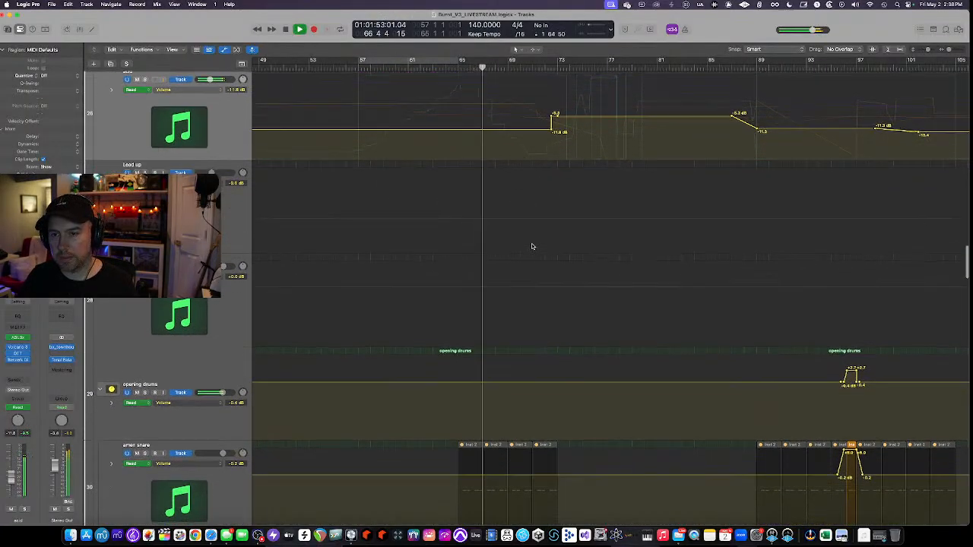
{"action": "scroll", "coordinate": [532, 245], "scroll_direction": "down", "scroll_amount": 4}
{"action": "scroll", "coordinate": [534, 246], "scroll_direction": "up", "scroll_amount": 10}
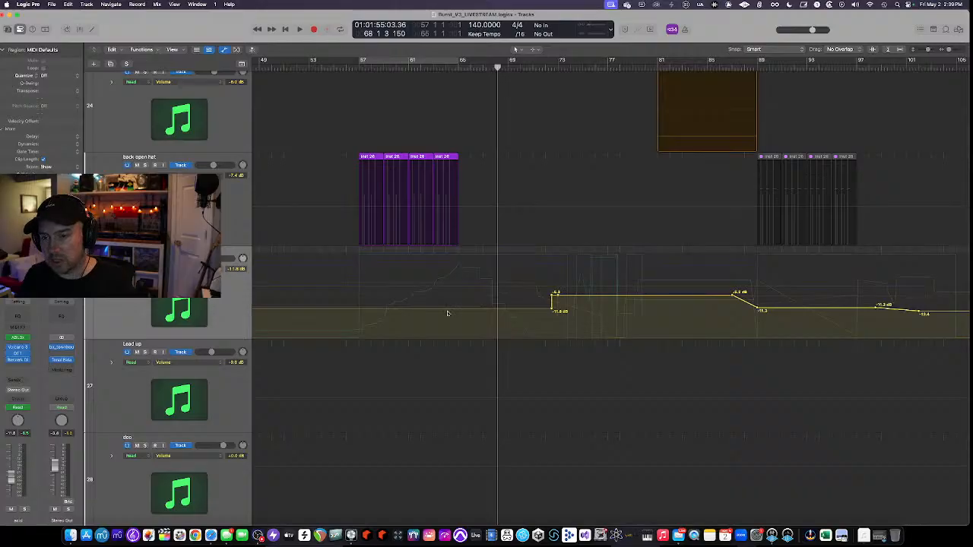
Resume playback from bar 68 with automation hidden and follow the drop's tracks to about bar 77.
{"action": "scroll", "coordinate": [522, 343], "scroll_direction": "up", "scroll_amount": 10}
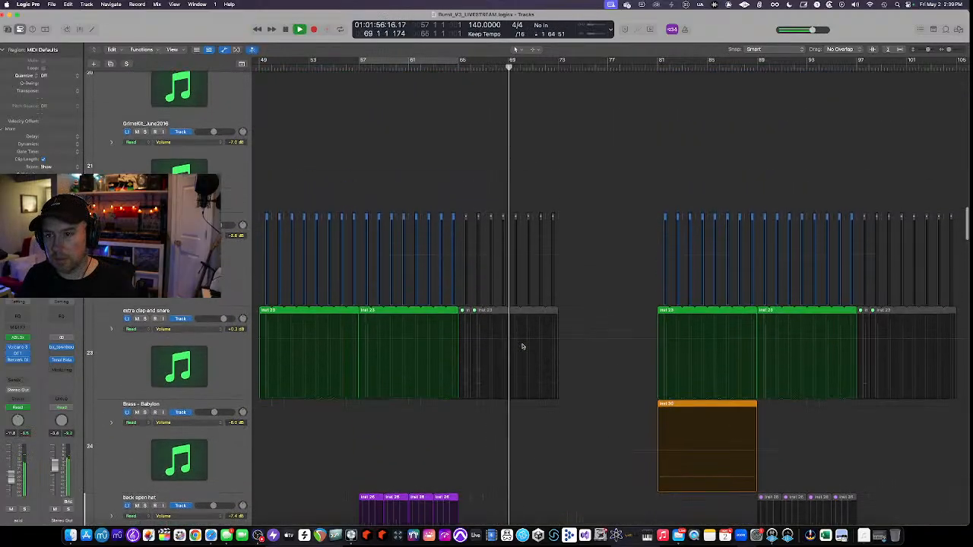
{"action": "scroll", "coordinate": [521, 346], "scroll_direction": "up", "scroll_amount": 15}
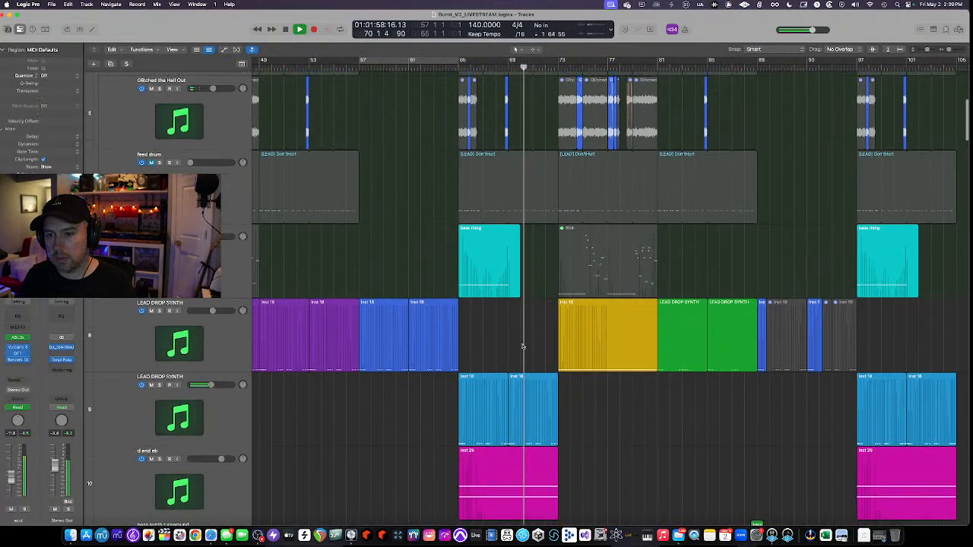
{"action": "scroll", "coordinate": [523, 347], "scroll_direction": "down", "scroll_amount": 5}
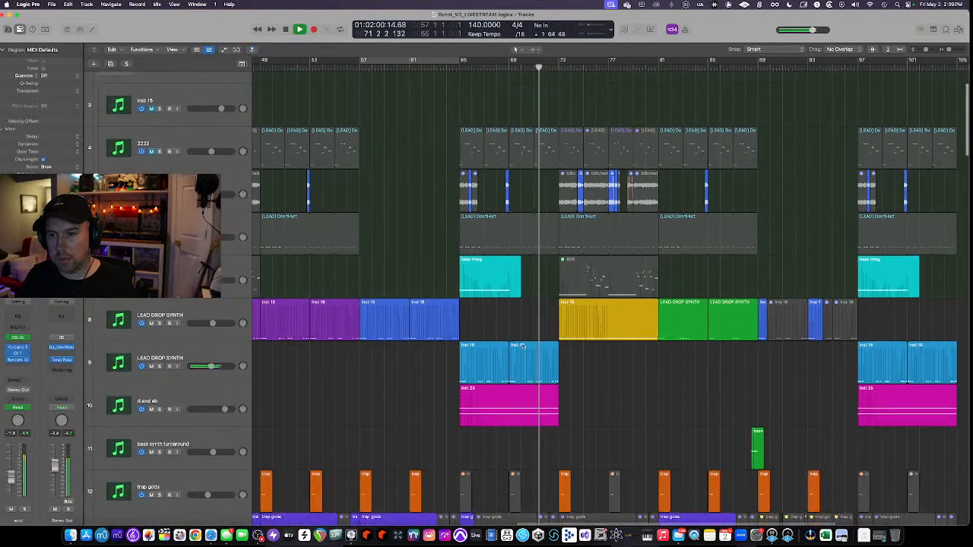
{"action": "scroll", "coordinate": [522, 347], "scroll_direction": "down", "scroll_amount": 10}
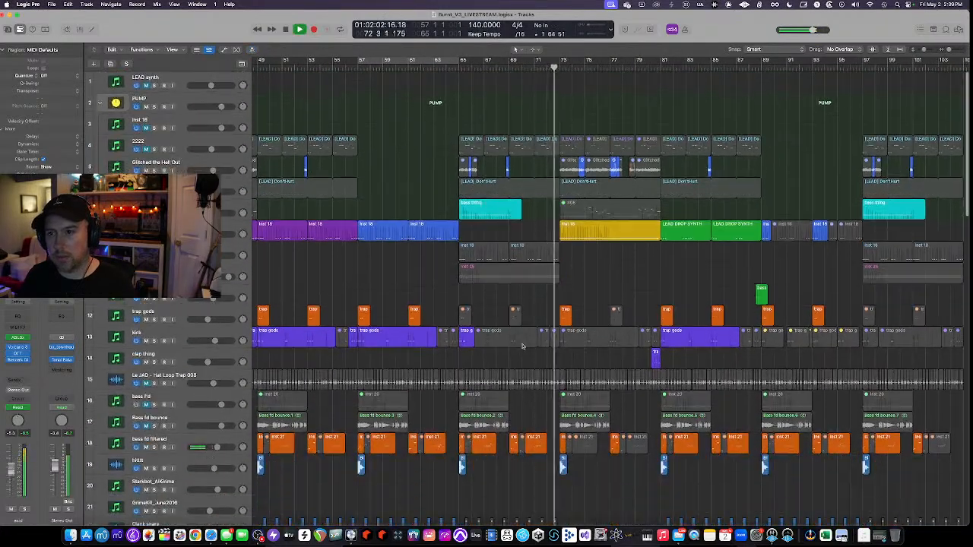
{"action": "scroll", "coordinate": [522, 347], "scroll_direction": "up", "scroll_amount": 10}
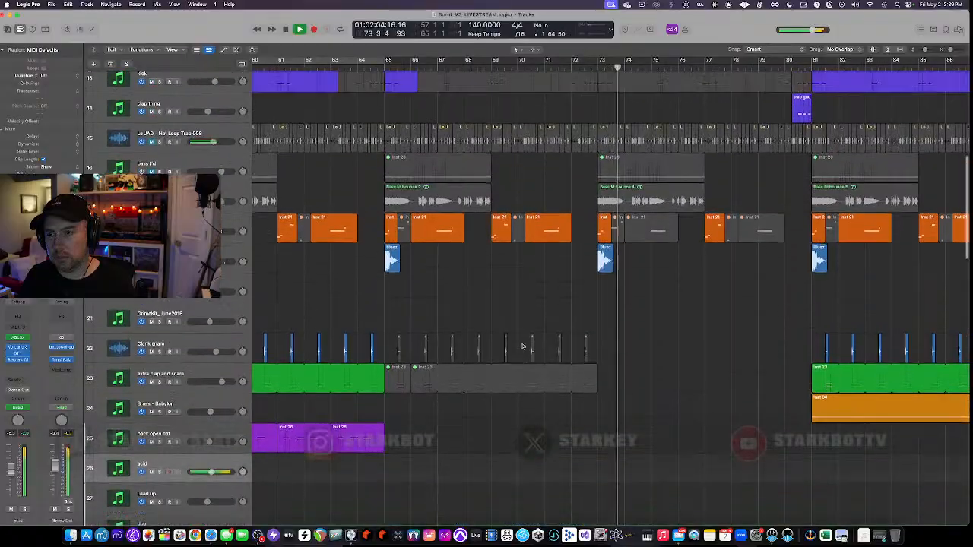
{"action": "scroll", "coordinate": [522, 347], "scroll_direction": "down", "scroll_amount": 10}
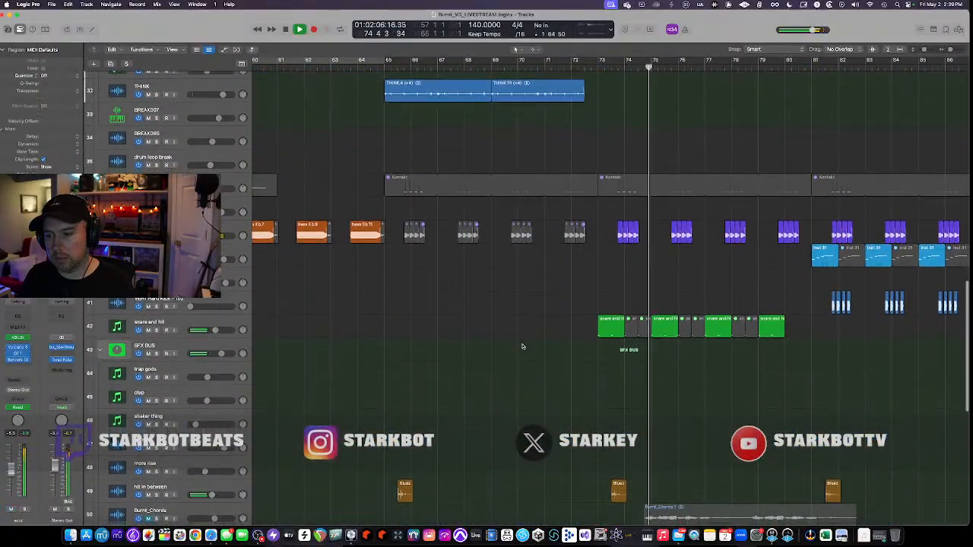
{"action": "scroll", "coordinate": [523, 346], "scroll_direction": "down", "scroll_amount": 10}
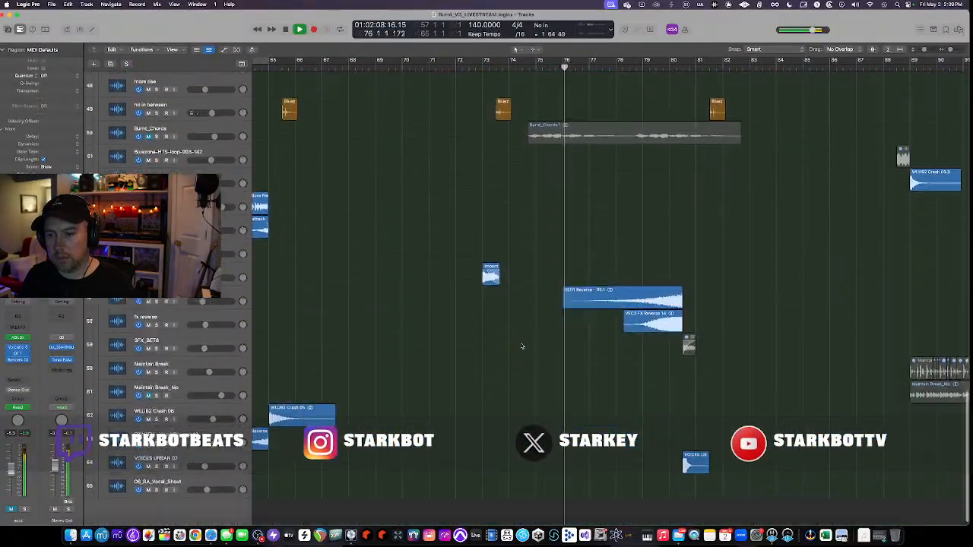
{"action": "scroll", "coordinate": [522, 347], "scroll_direction": "up", "scroll_amount": 15}
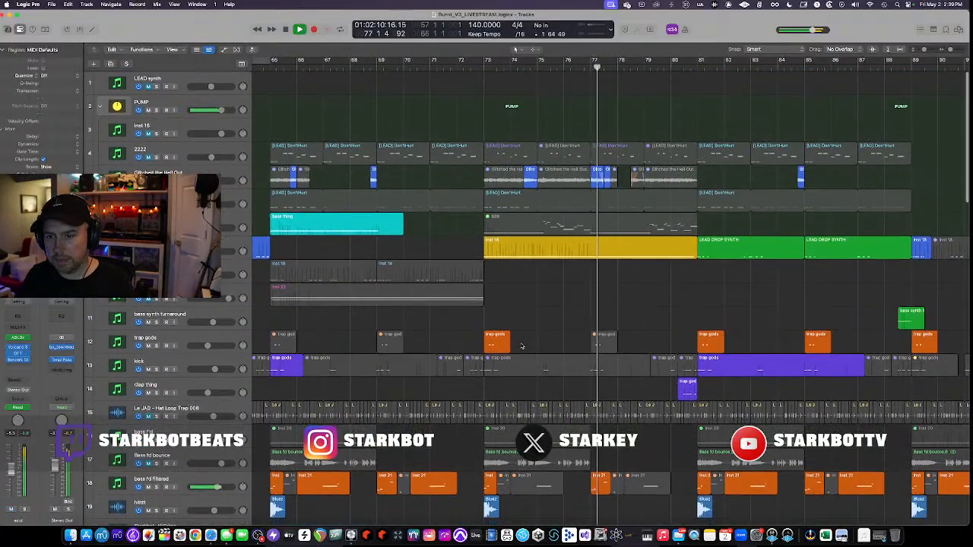
Solo the LEAD DROP SYNTH track with the yellow region and set a cycle range over bars 73 to 81.
{"action": "left_click", "coordinate": [156, 251]}
{"action": "left_click", "coordinate": [164, 244]}
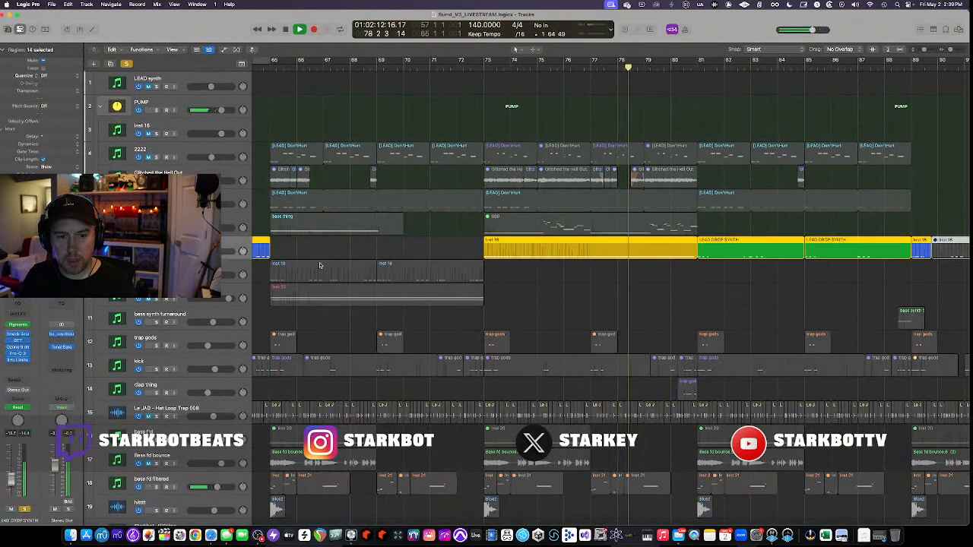
{"action": "left_click_drag", "start_coordinate": [486, 63], "coordinate": [697, 95]}
Stop playback and inspect the soloed lead's Pigments instrument with its Granular Stretch preset and BURNT_CHORDS sample.
{"action": "key", "text": "space"}
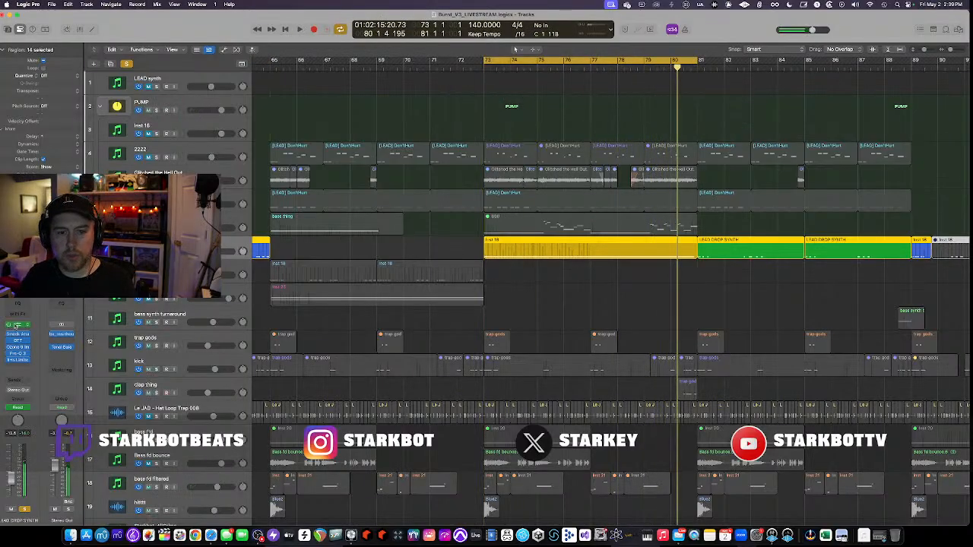
{"action": "key", "text": "v"}
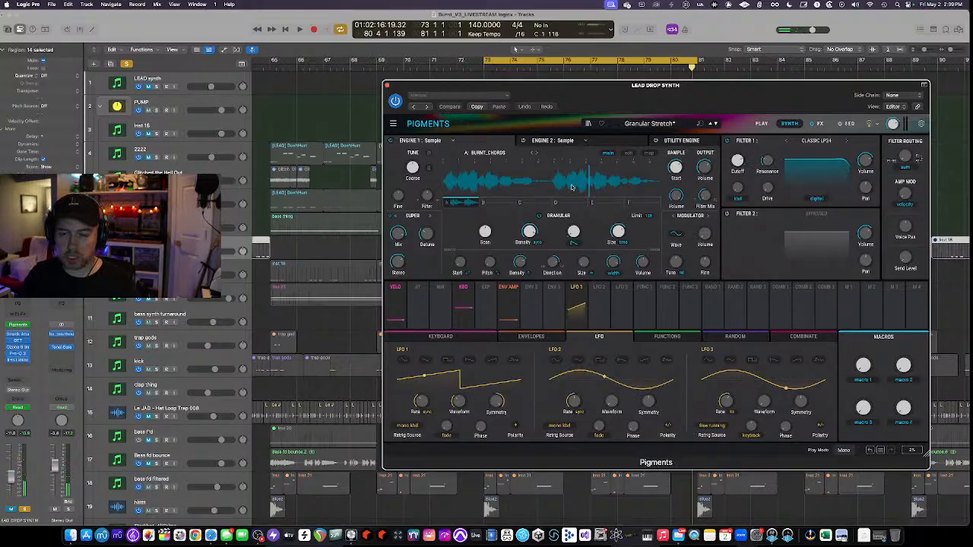
{"action": "left_click", "coordinate": [387, 86]}
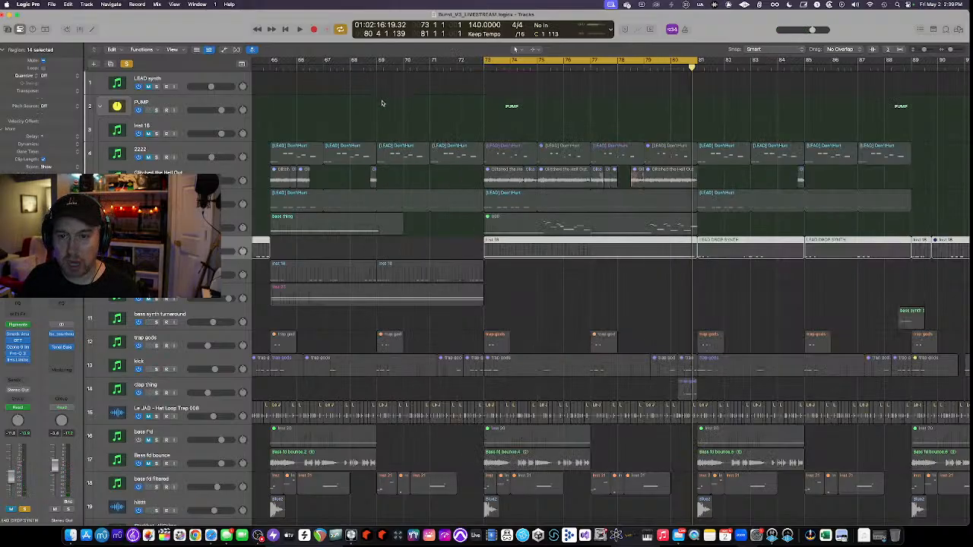
Clear the solo, audition the LEAD synth track alone from bar 17, and return to the full mix.
{"action": "key", "text": "z"}
{"action": "left_click", "coordinate": [342, 66]}
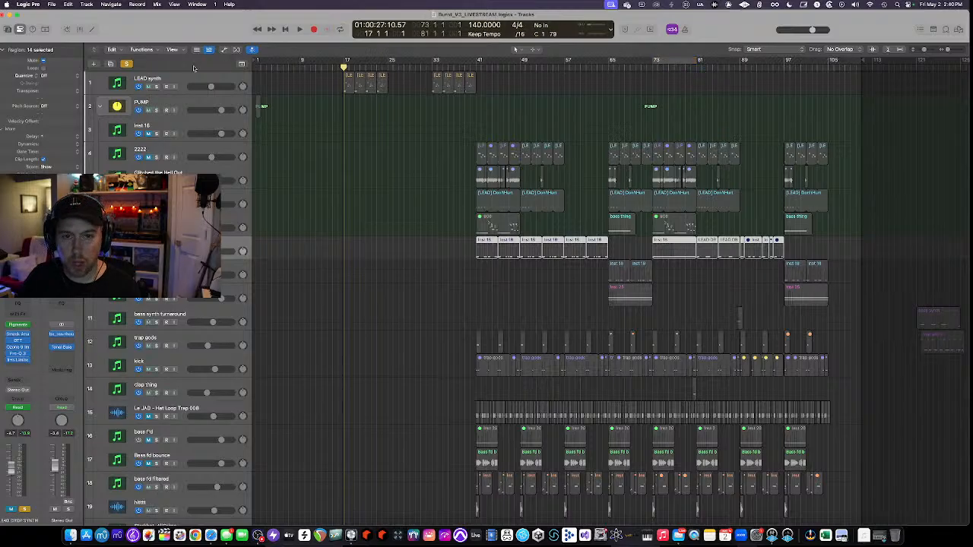
{"action": "left_click", "coordinate": [127, 63]}
{"action": "left_click", "coordinate": [156, 86]}
{"action": "key", "text": "space"}
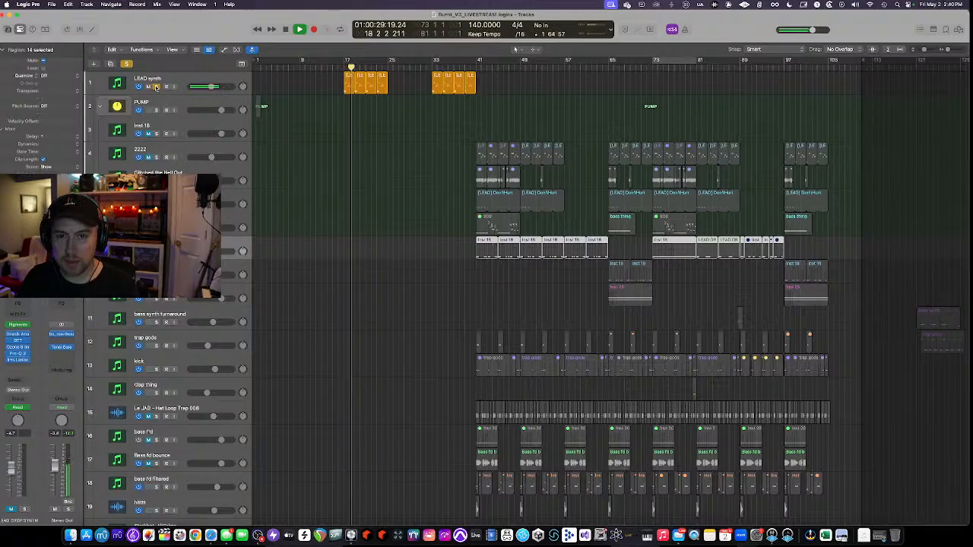
{"action": "left_click", "coordinate": [156, 87]}
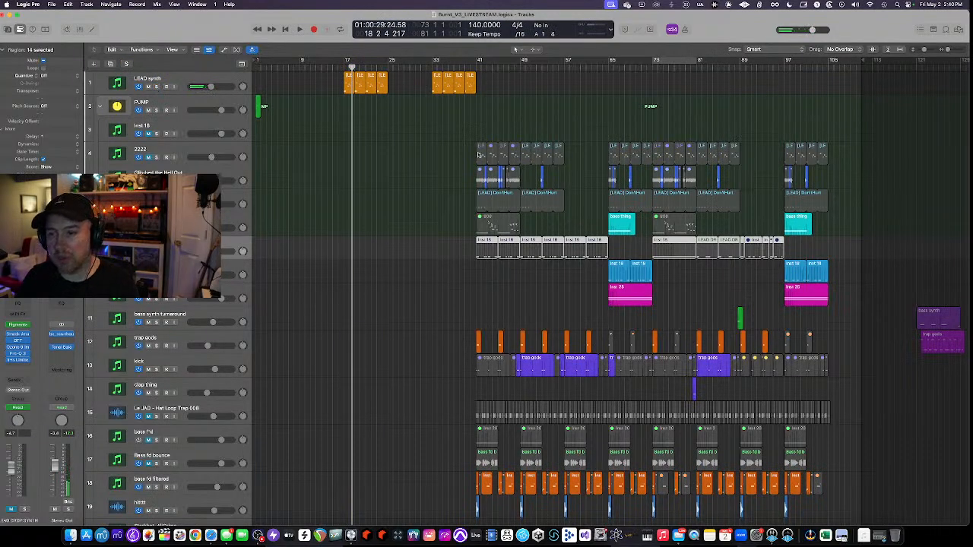
Turn the cycle range over bars 73 to 81 back on and play the full mix from bar 73.
{"action": "scroll", "coordinate": [479, 154], "scroll_direction": "up", "scroll_amount": 3}
{"action": "scroll", "coordinate": [749, 114], "scroll_direction": "right", "scroll_amount": 1}
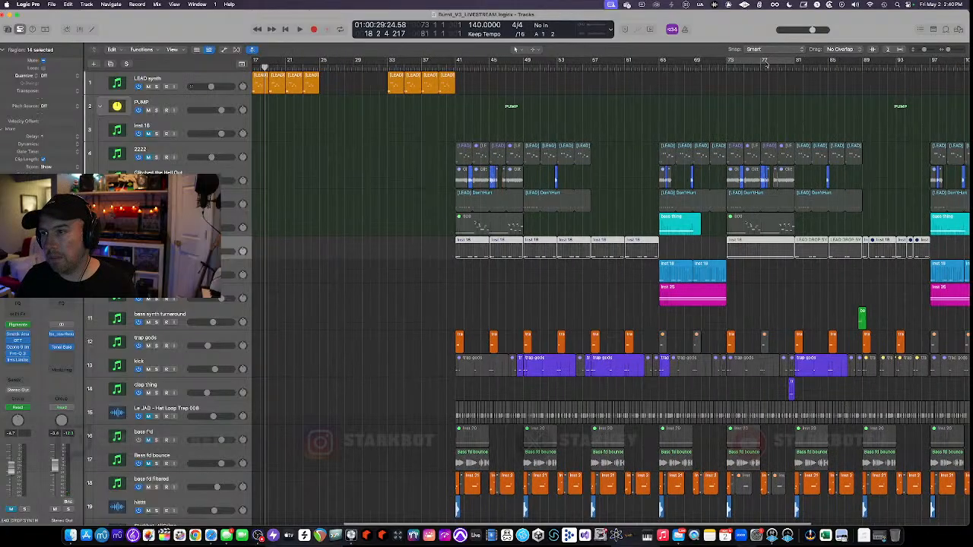
{"action": "left_click", "coordinate": [764, 59]}
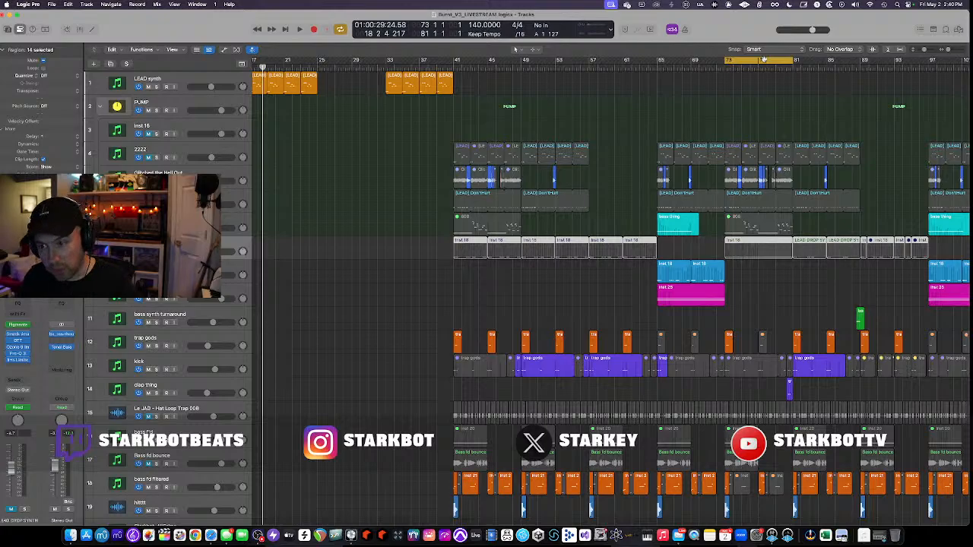
{"action": "key", "text": "space"}
{"action": "key", "text": "super+Right"}
{"action": "scroll", "coordinate": [735, 208], "scroll_direction": "right", "scroll_amount": 3}
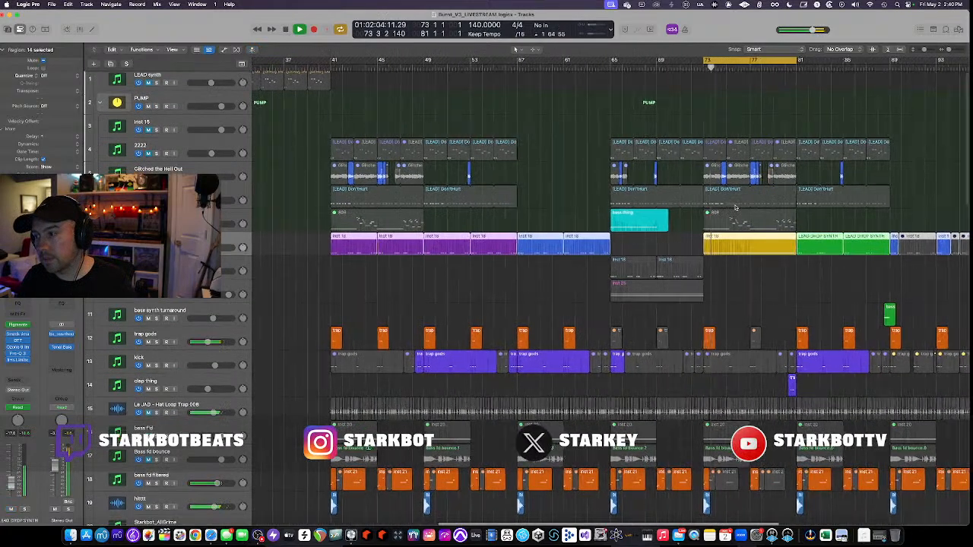
Follow the full mix to about bar 80, surveying the bass, drum and acid tracks and the regions ahead.
{"action": "scroll", "coordinate": [735, 208], "scroll_direction": "down", "scroll_amount": 5}
{"action": "key", "text": "super+Right"}
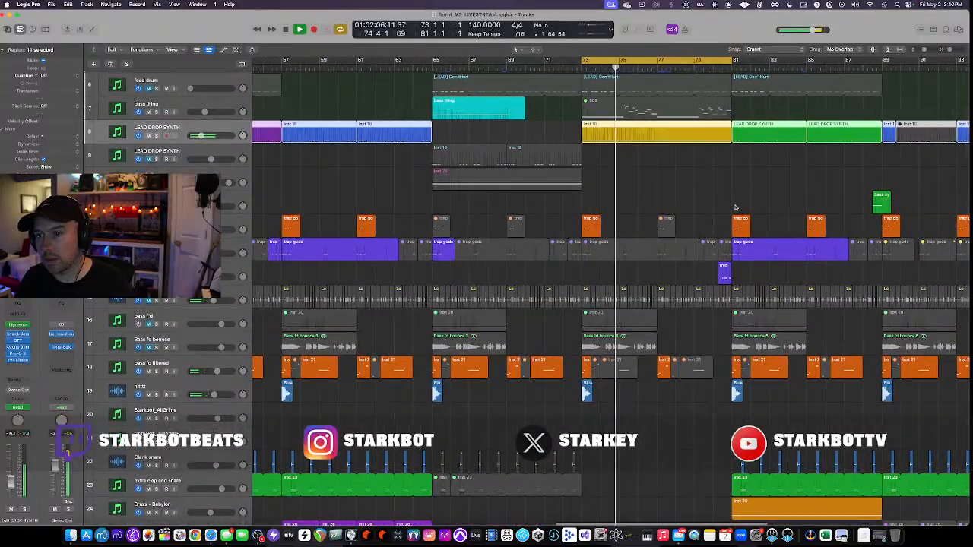
{"action": "scroll", "coordinate": [736, 208], "scroll_direction": "right", "scroll_amount": 1}
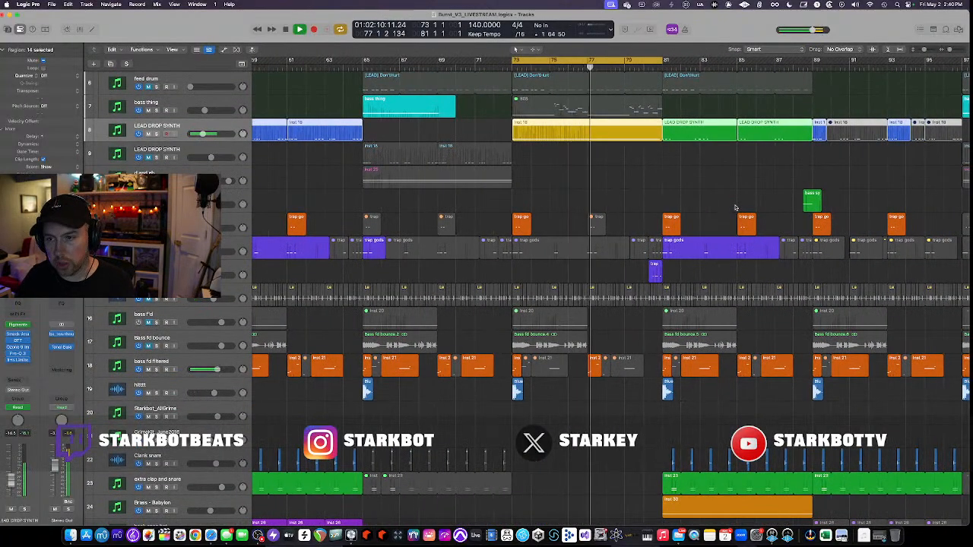
{"action": "scroll", "coordinate": [720, 188], "scroll_direction": "down", "scroll_amount": 6}
{"action": "scroll", "coordinate": [720, 188], "scroll_direction": "right", "scroll_amount": 3}
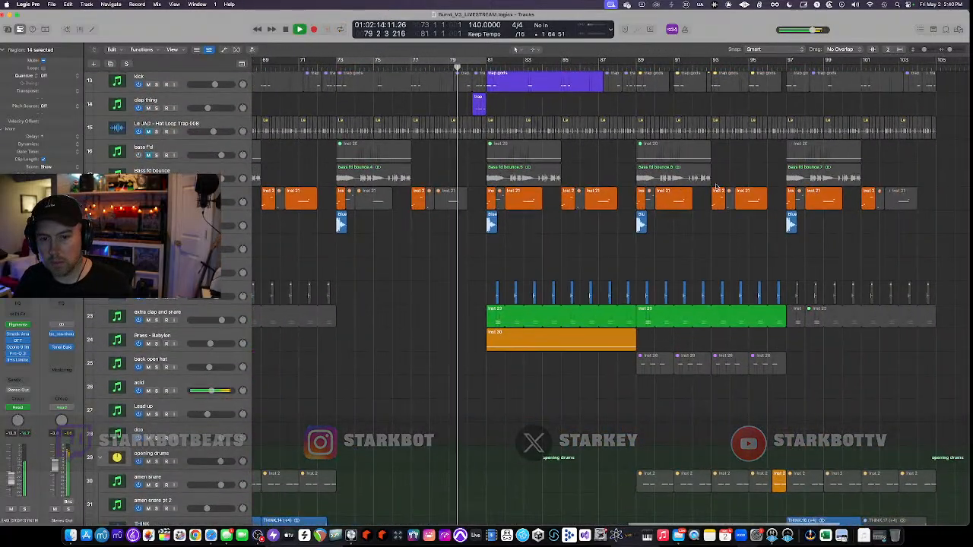
{"action": "scroll", "coordinate": [715, 188], "scroll_direction": "right", "scroll_amount": 3}
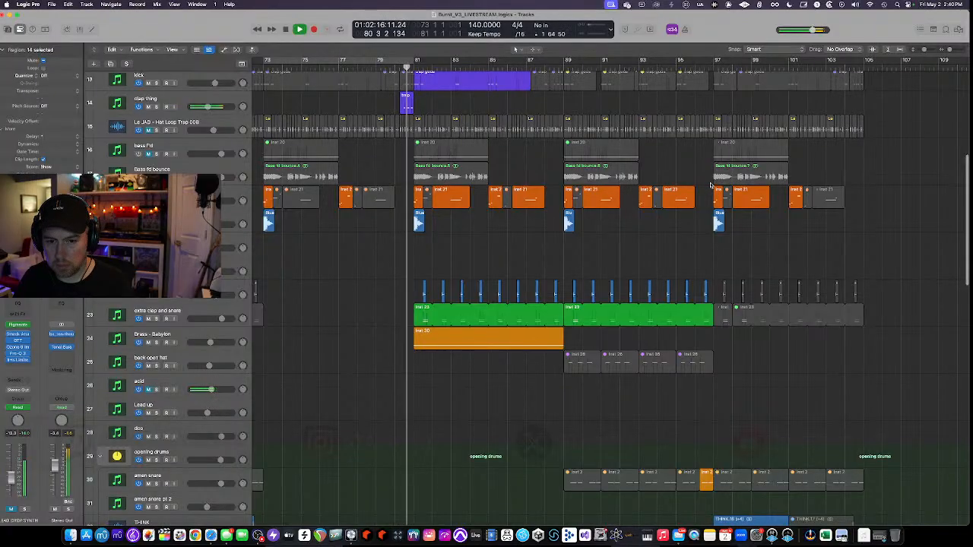
Solo the Brass - Babylon track, show its automation, and cycle its region over bars 81 to 89.
{"action": "key", "text": "super+Up"}
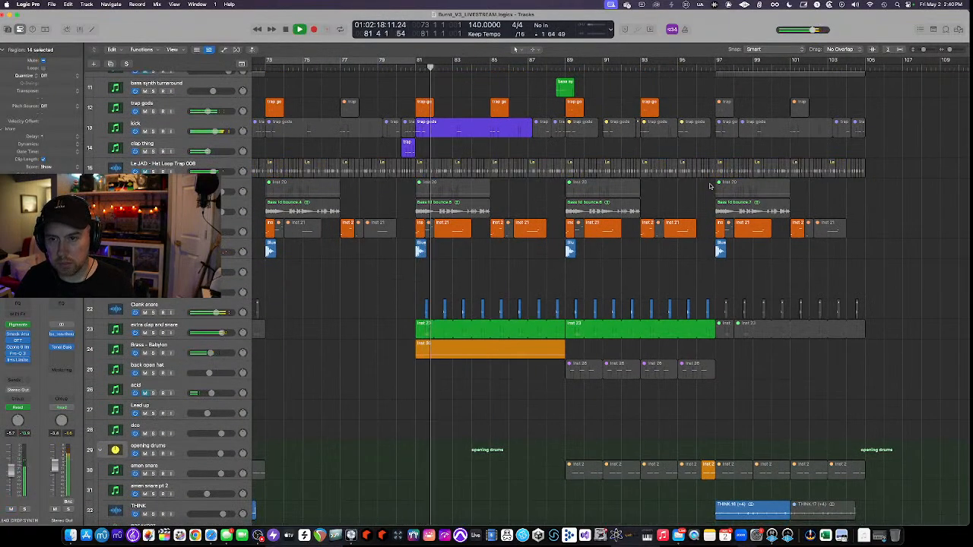
{"action": "scroll", "coordinate": [576, 244], "scroll_direction": "down", "scroll_amount": 2}
{"action": "scroll", "coordinate": [514, 300], "scroll_direction": "down", "scroll_amount": 5}
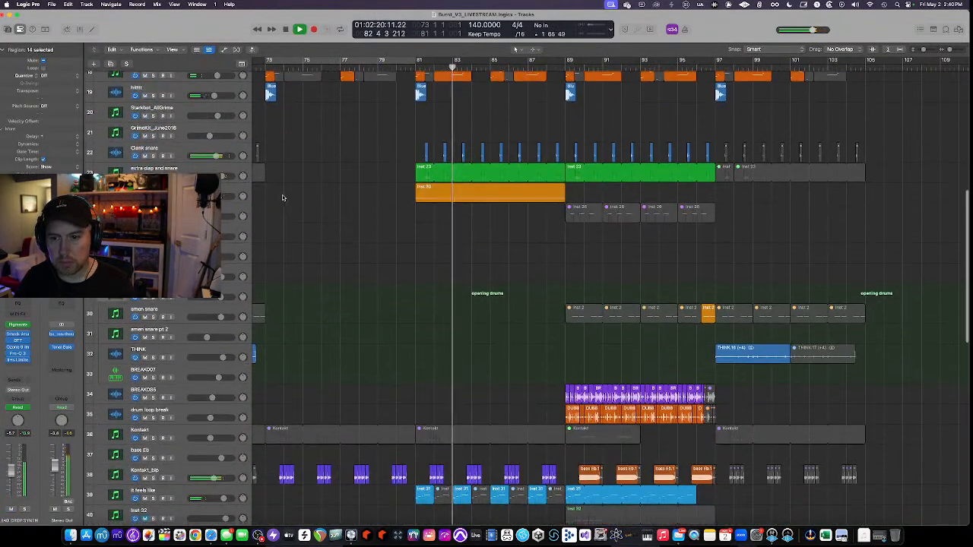
{"action": "left_click", "coordinate": [179, 193]}
{"action": "key", "text": "s"}
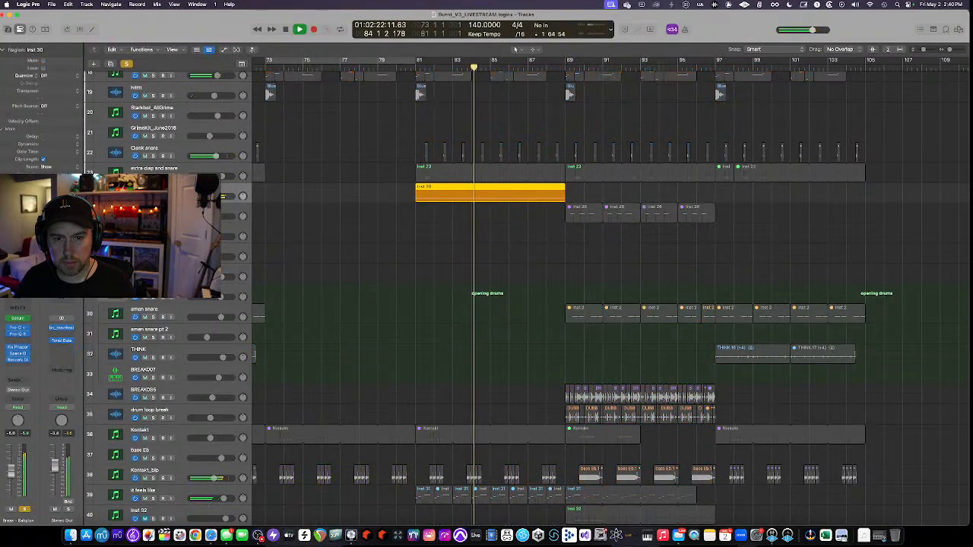
{"action": "key", "text": "a"}
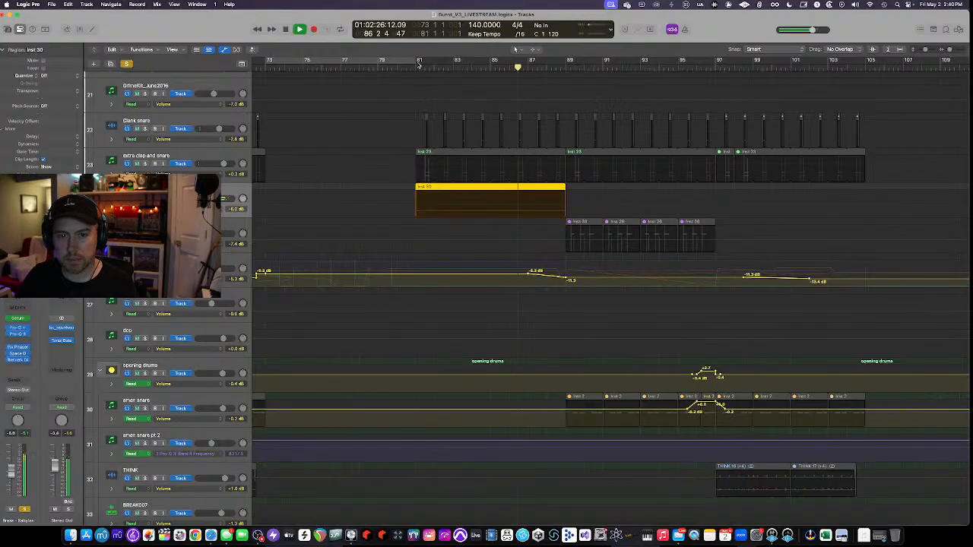
{"action": "key", "text": "u"}
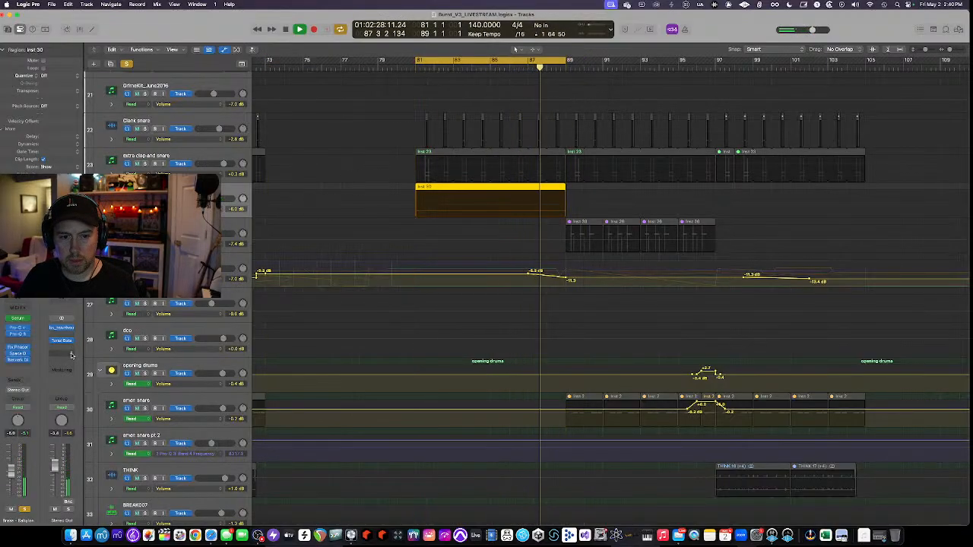
Inspect the soloed brass's Serum instrument and its FabFilter Pro-G gate with the Audio 22 side chain.
{"action": "left_click", "coordinate": [17, 319]}
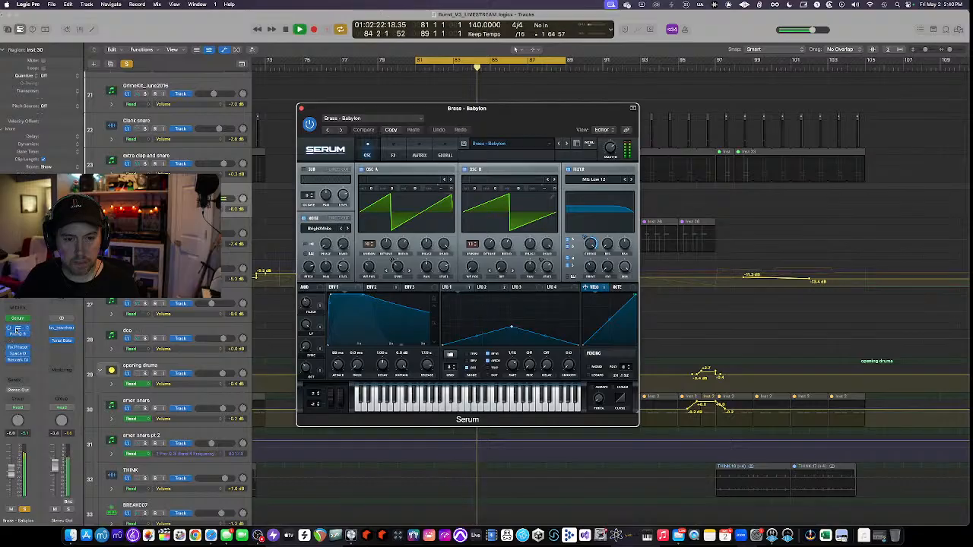
{"action": "left_click", "coordinate": [17, 331]}
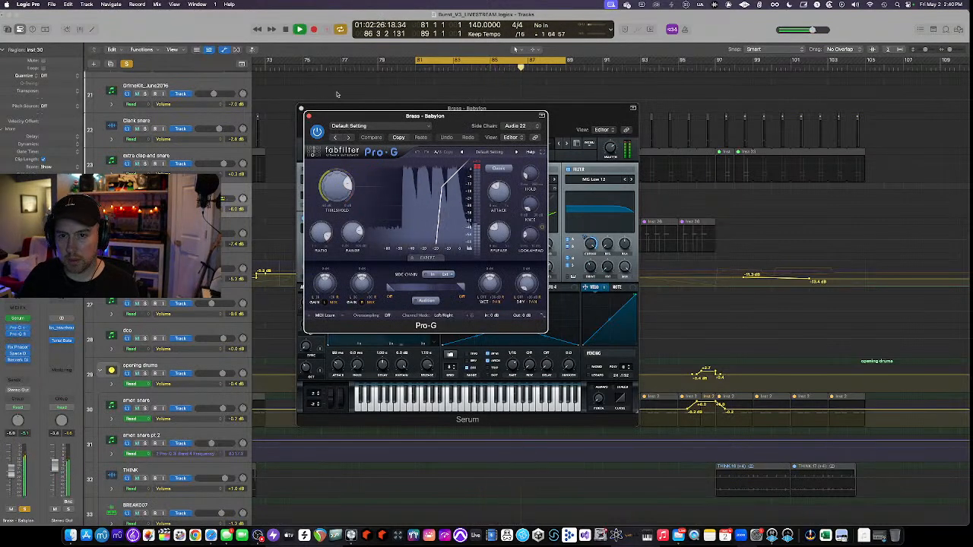
{"action": "left_click", "coordinate": [309, 116]}
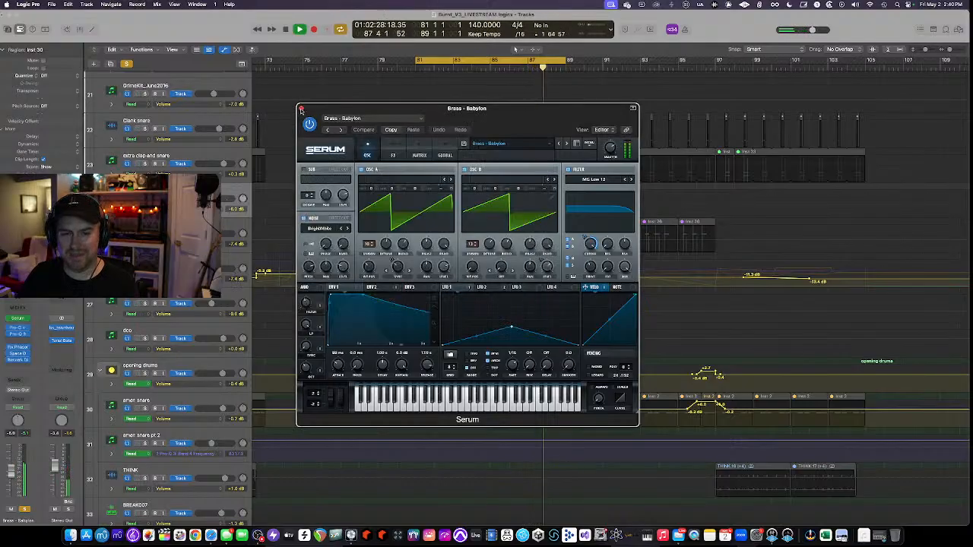
{"action": "left_click", "coordinate": [301, 109]}
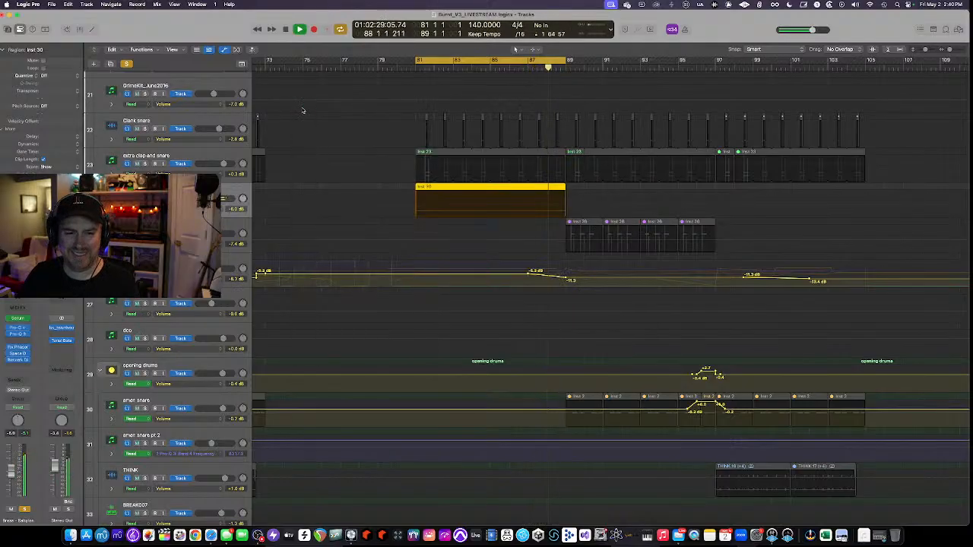
Inspect the brass's Fix Phaser and compare the sound with the effect bypassed and active.
{"action": "left_click", "coordinate": [17, 348]}
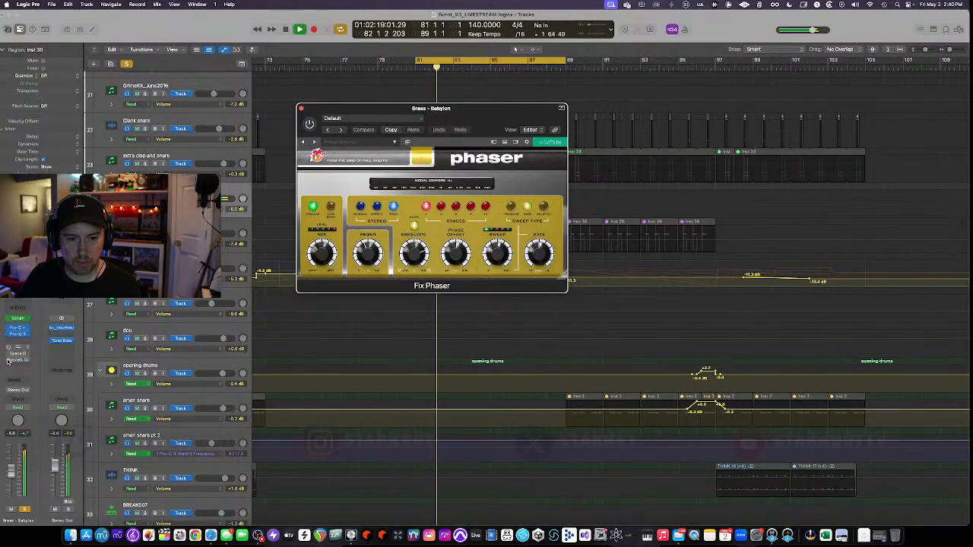
{"action": "left_click", "coordinate": [9, 348]}
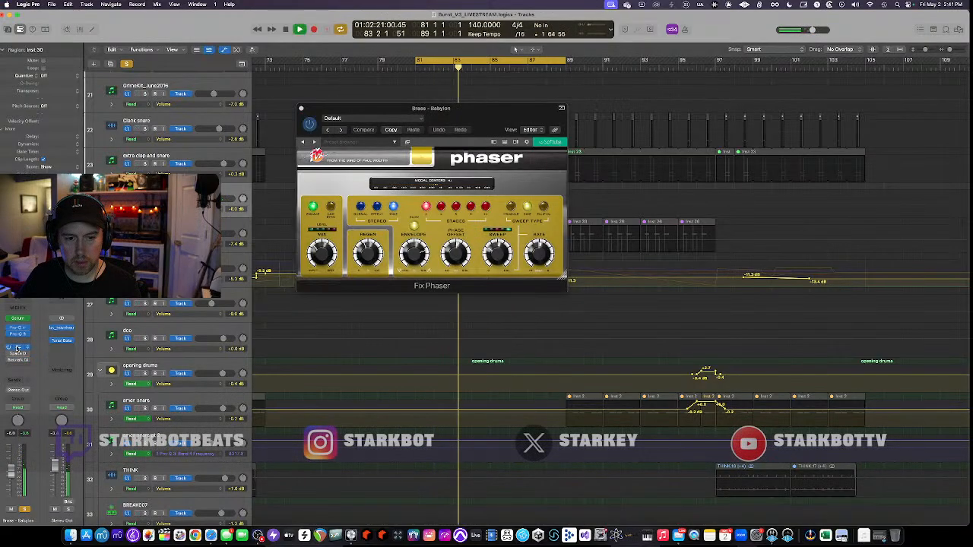
{"action": "left_click", "coordinate": [17, 348]}
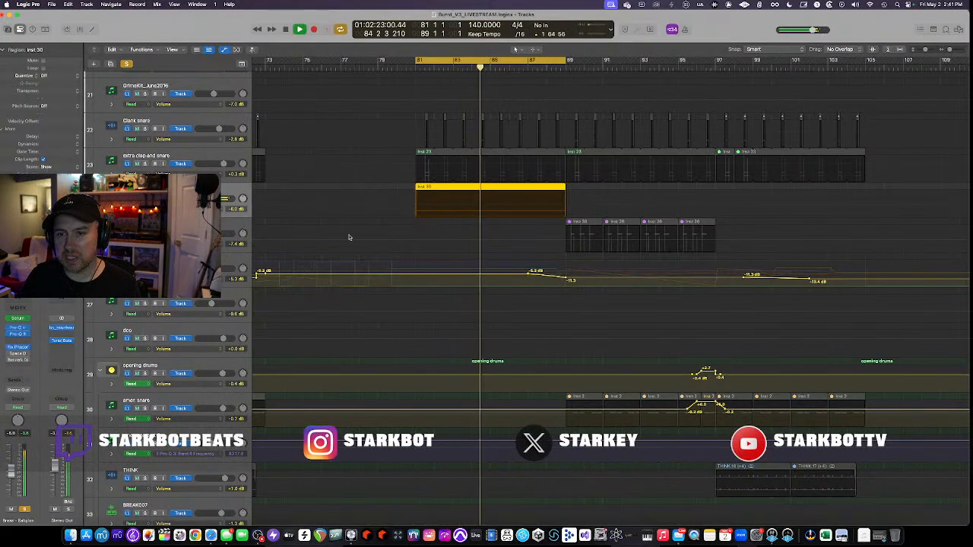
{"action": "left_click", "coordinate": [18, 349]}
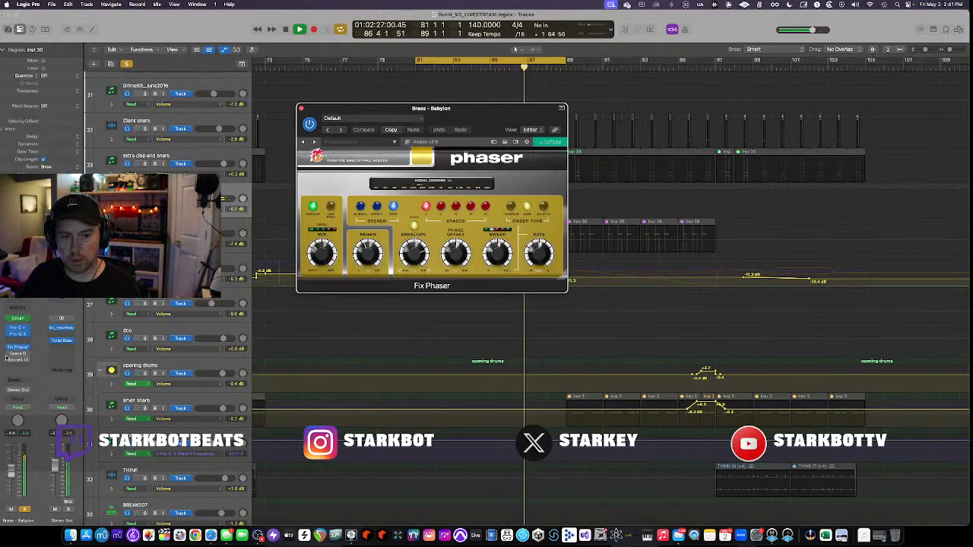
Inspect the brass's Space Designer reverb and Berzerk Distortion, and close the open plug-in windows.
{"action": "left_click", "coordinate": [19, 355]}
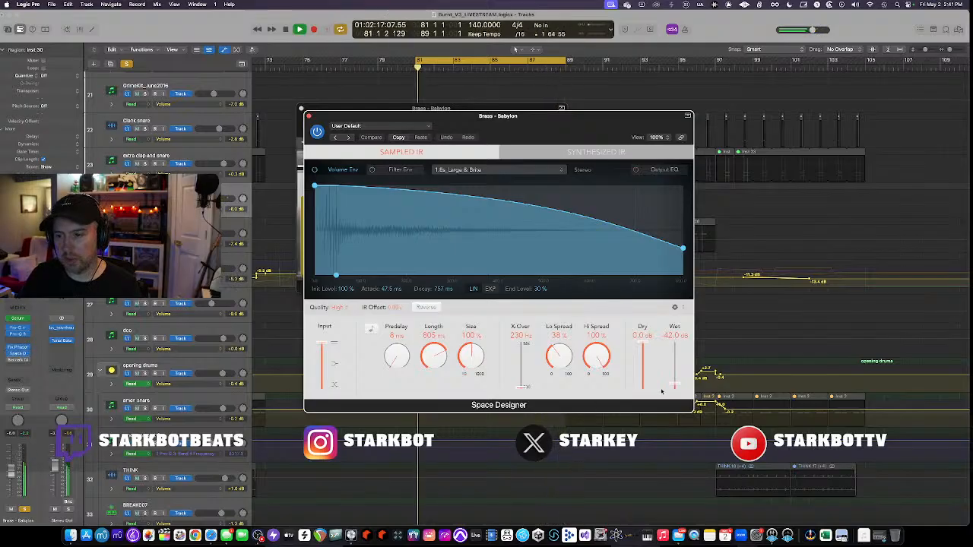
{"action": "left_click", "coordinate": [18, 362]}
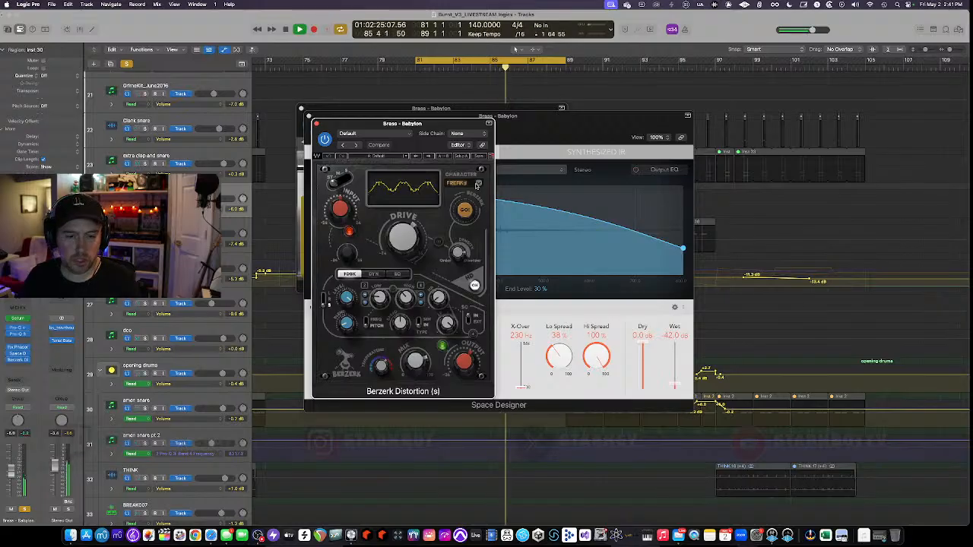
{"action": "left_click", "coordinate": [317, 124]}
{"action": "left_click", "coordinate": [310, 117]}
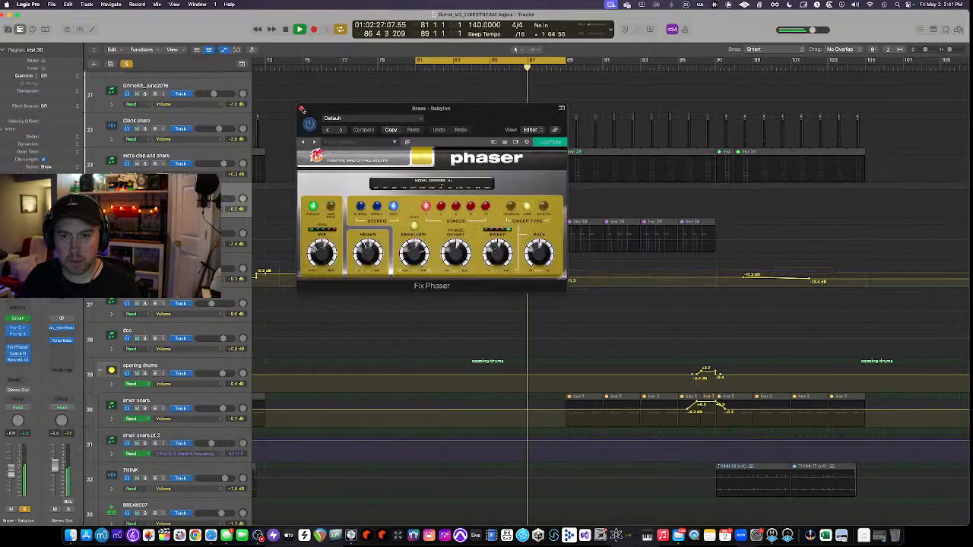
{"action": "left_click", "coordinate": [301, 109]}
Clear the brass solo and play the full mix over bars 81 to 89 while surveying the lower drum and vocal tracks.
{"action": "key", "text": "space"}
{"action": "left_click", "coordinate": [145, 199]}
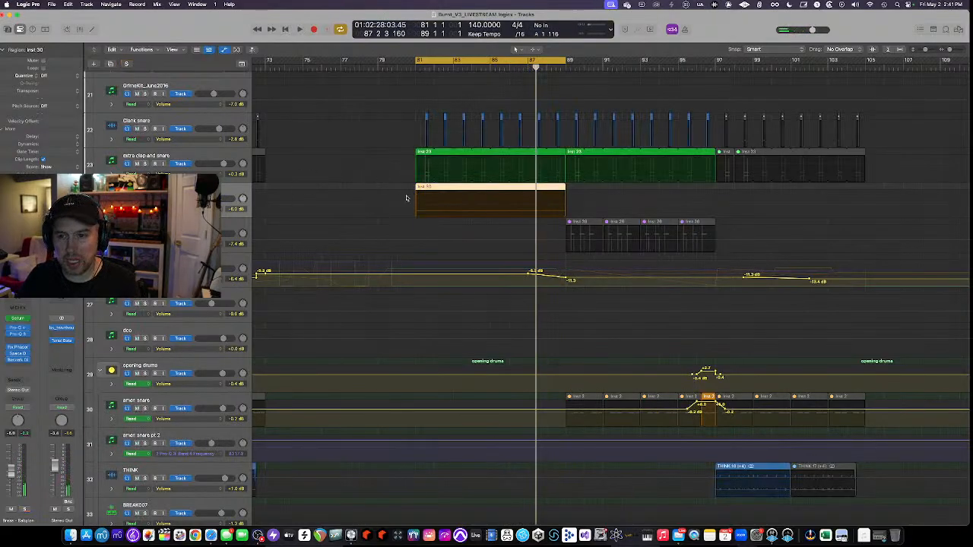
{"action": "key", "text": "space"}
{"action": "scroll", "coordinate": [396, 198], "scroll_direction": "up", "scroll_amount": 3}
{"action": "scroll", "coordinate": [395, 198], "scroll_direction": "down", "scroll_amount": 3}
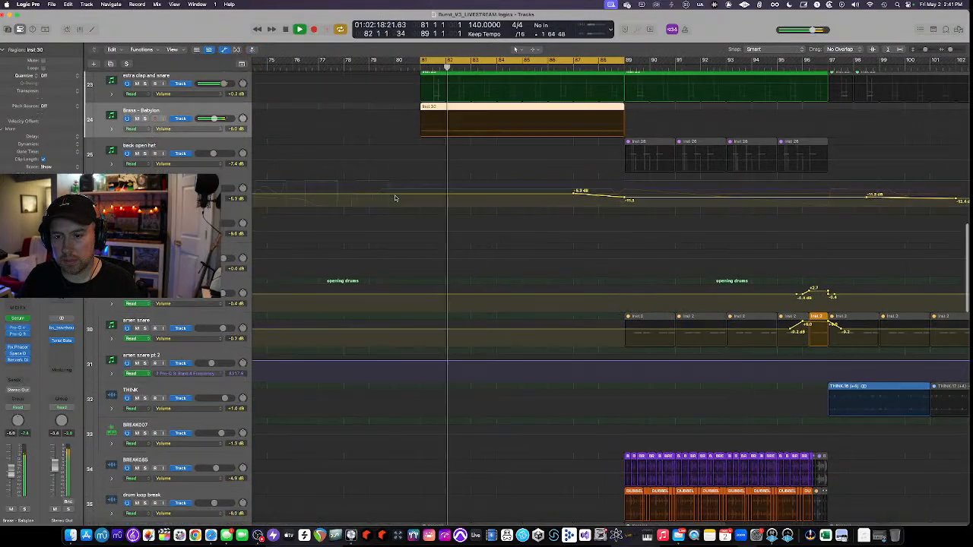
{"action": "scroll", "coordinate": [394, 196], "scroll_direction": "down", "scroll_amount": 5}
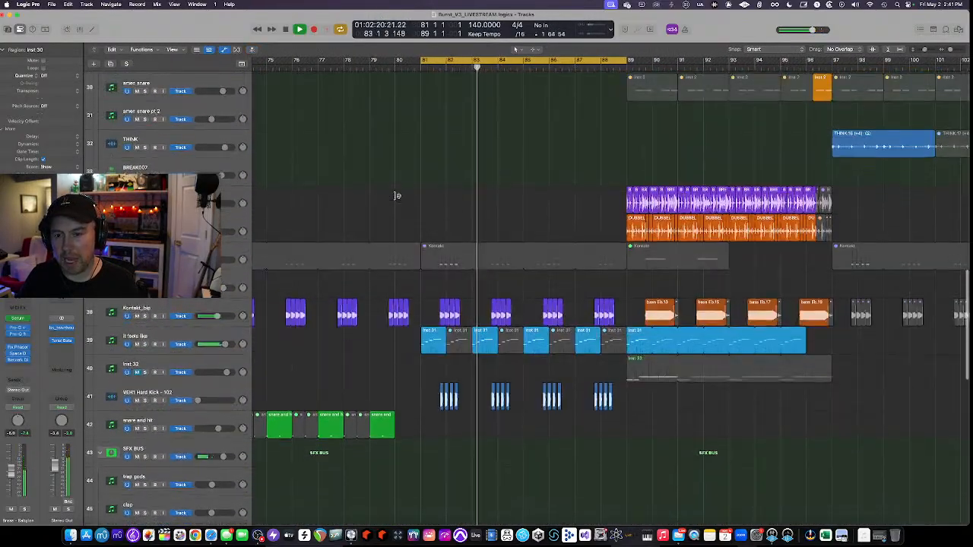
{"action": "scroll", "coordinate": [396, 218], "scroll_direction": "left", "scroll_amount": 2}
Solo the 'it feels like' track and inspect the chopped vocal in its Serato Sample instrument.
{"action": "left_click", "coordinate": [145, 346]}
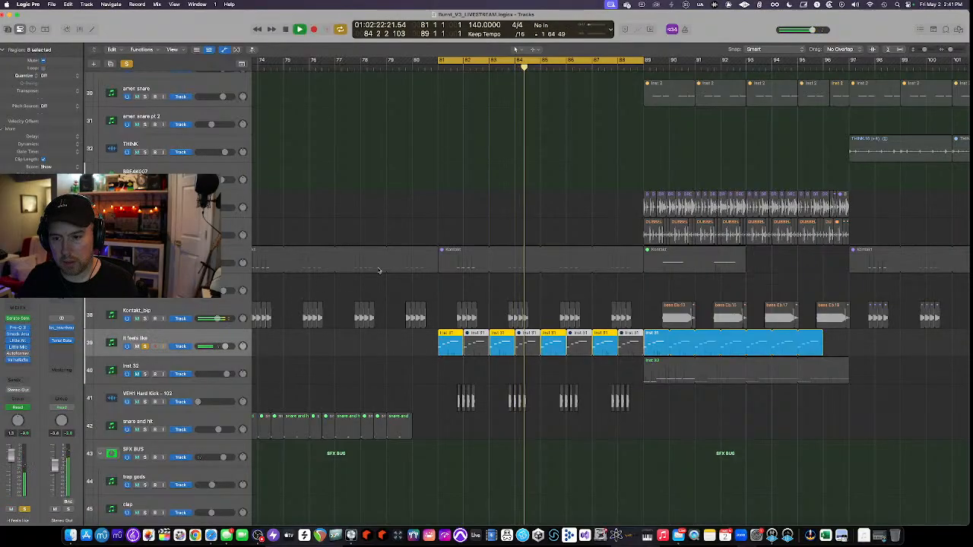
{"action": "left_click", "coordinate": [20, 319]}
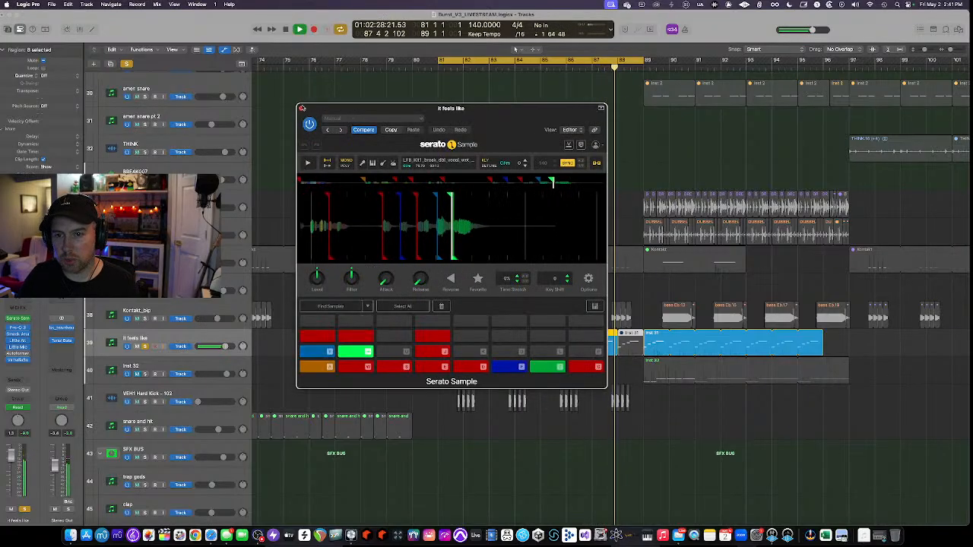
{"action": "left_click", "coordinate": [302, 108]}
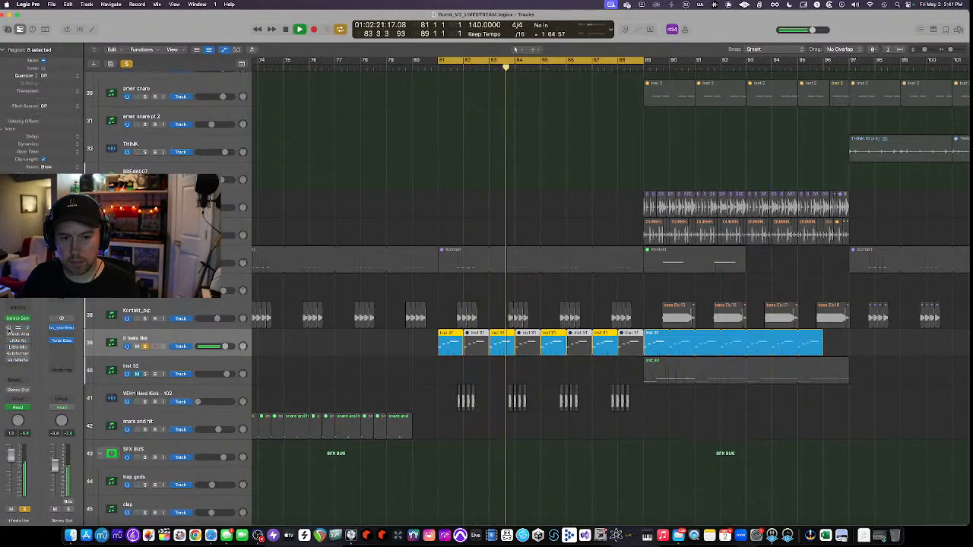
Inspect the vocal's Pro-Q 3, Smack Attack and Little AlterBoy plug-ins, checking the formant control, and close their windows.
{"action": "left_click", "coordinate": [19, 333]}
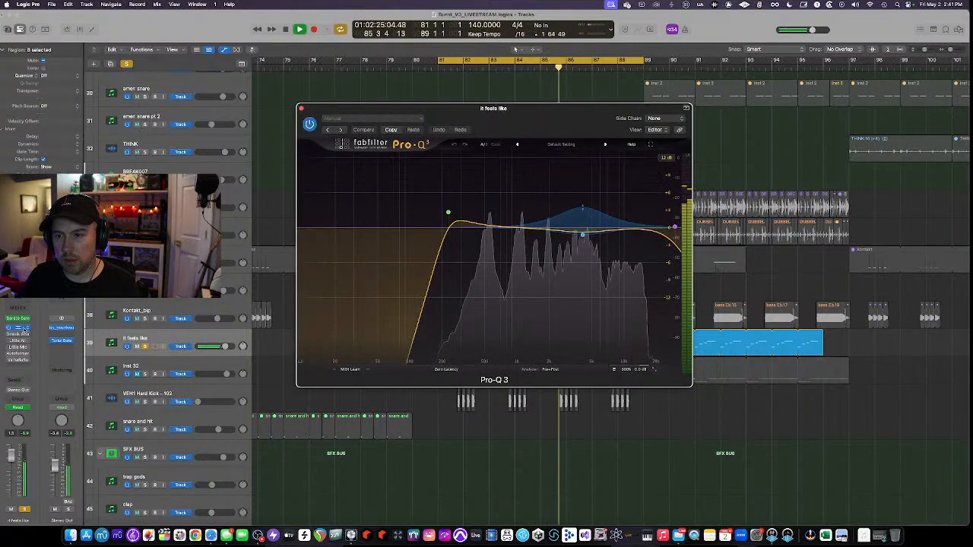
{"action": "mouse_move", "coordinate": [610, 245]}
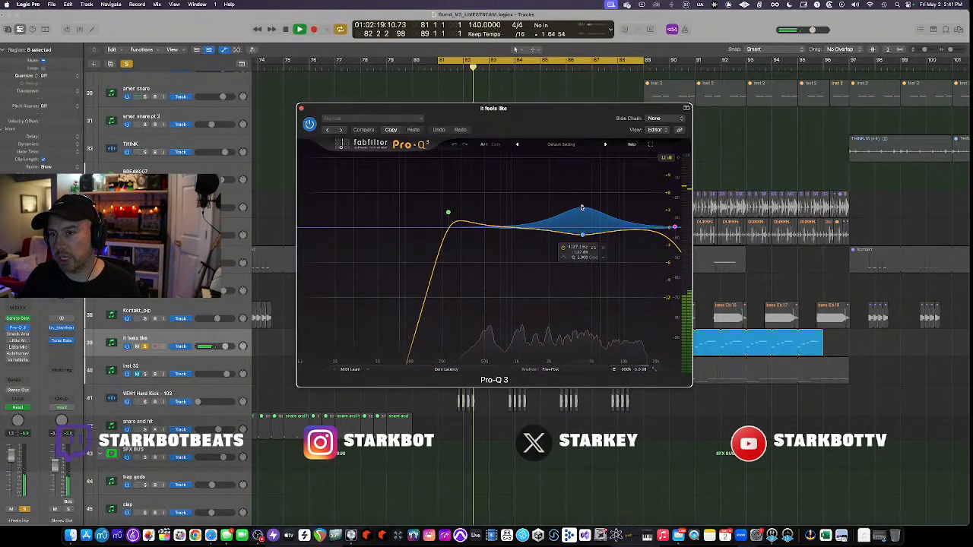
{"action": "left_click", "coordinate": [17, 334]}
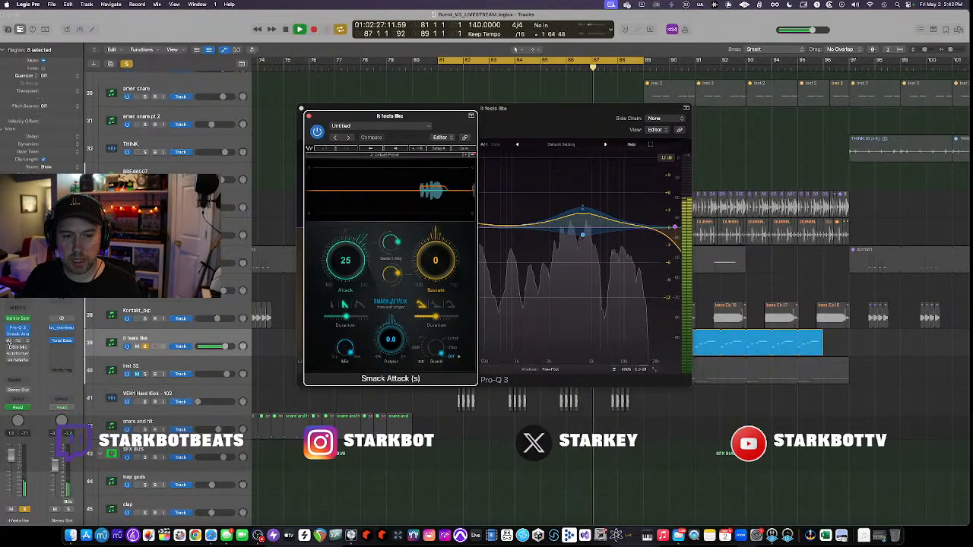
{"action": "left_click", "coordinate": [24, 343]}
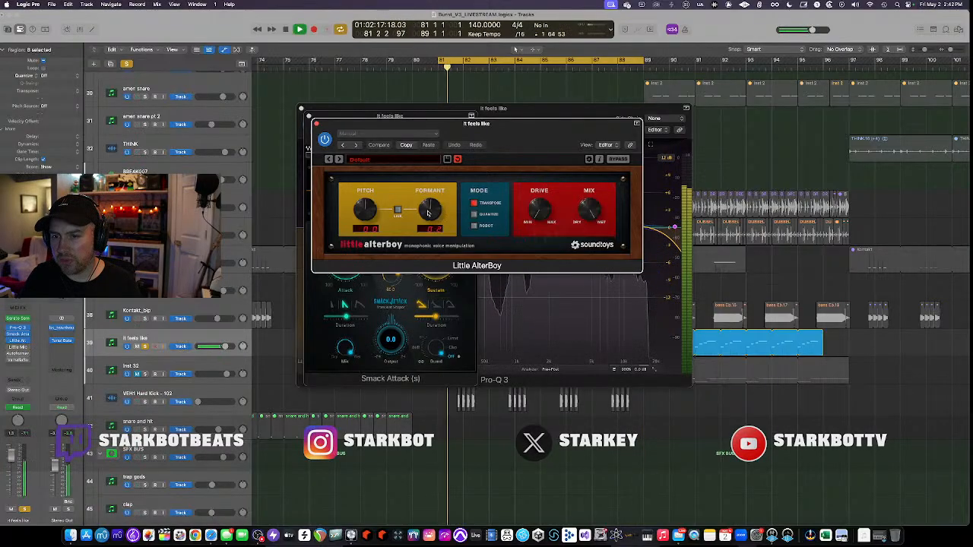
{"action": "left_click_drag", "start_coordinate": [430, 210], "coordinate": [430, 212]}
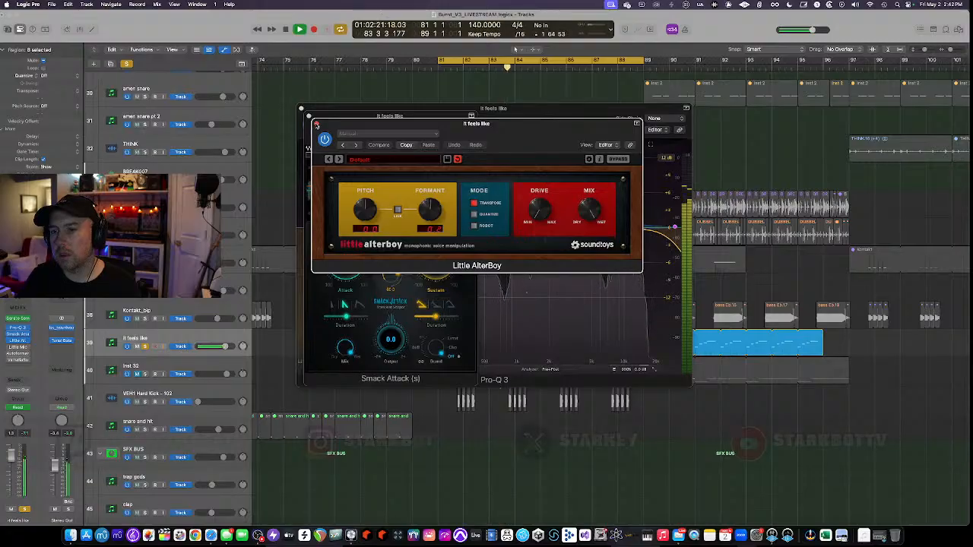
{"action": "left_click", "coordinate": [316, 124]}
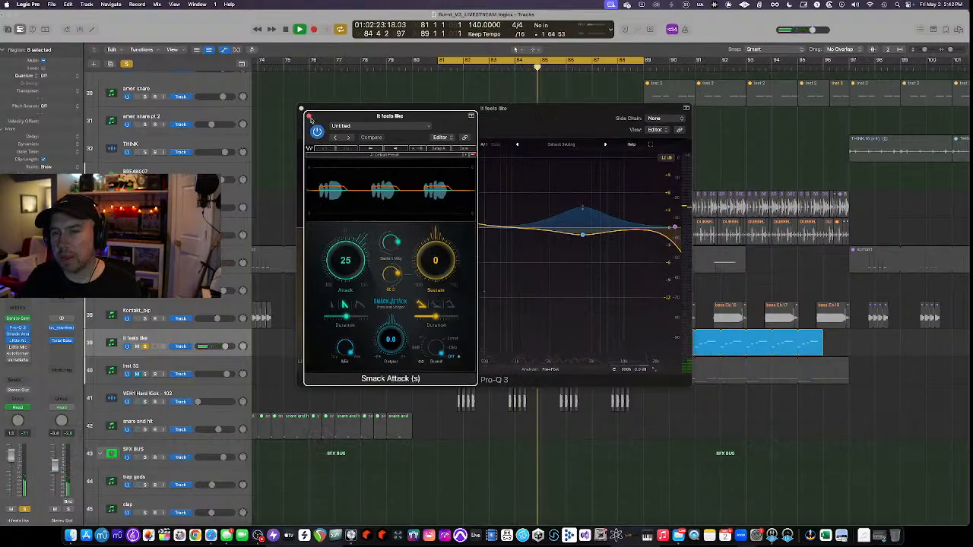
{"action": "left_click", "coordinate": [309, 117]}
{"action": "left_click", "coordinate": [301, 108]}
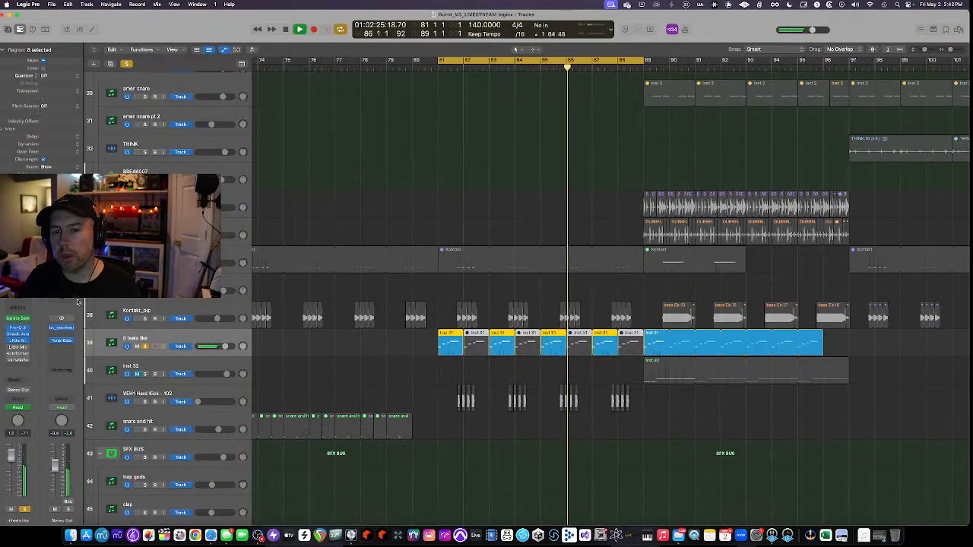
Inspect the vocal's Little MicroShift and ValhallaSupermassive with its WaveDelay preset, and close both plug-in windows.
{"action": "left_click", "coordinate": [17, 348]}
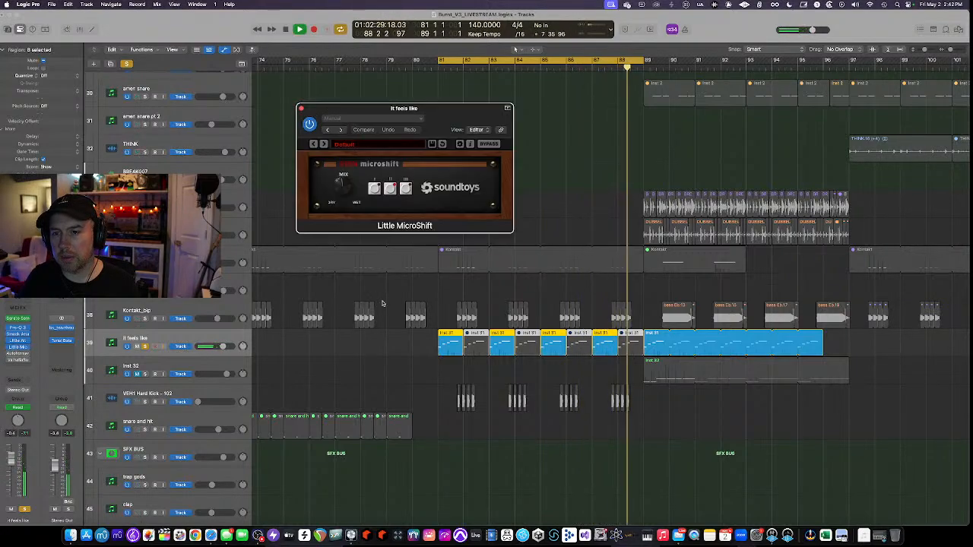
{"action": "left_click", "coordinate": [10, 362]}
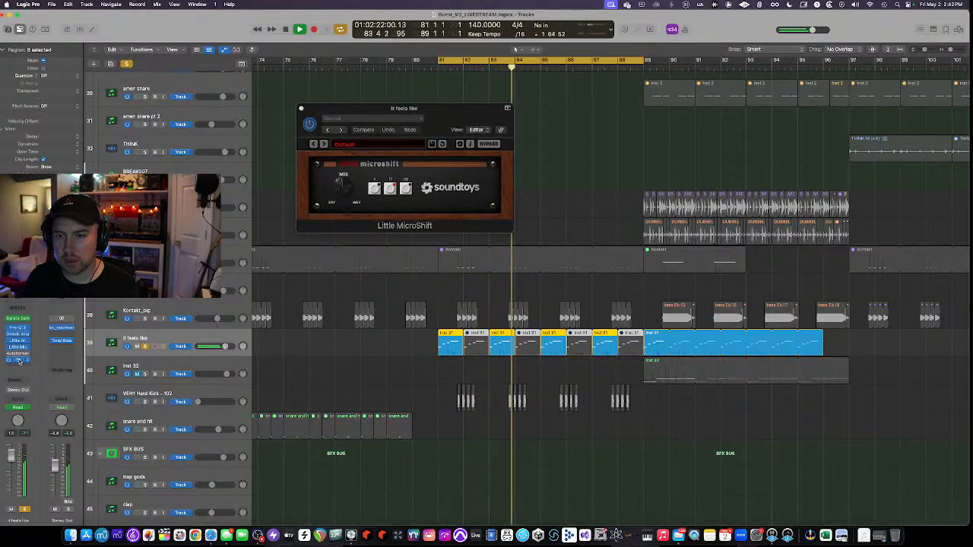
{"action": "left_click", "coordinate": [19, 361]}
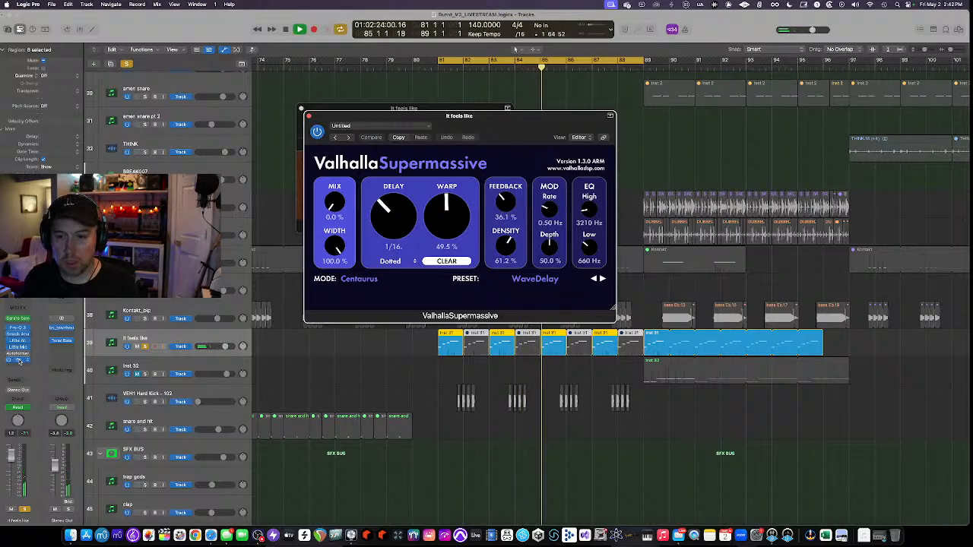
{"action": "key", "text": "a"}
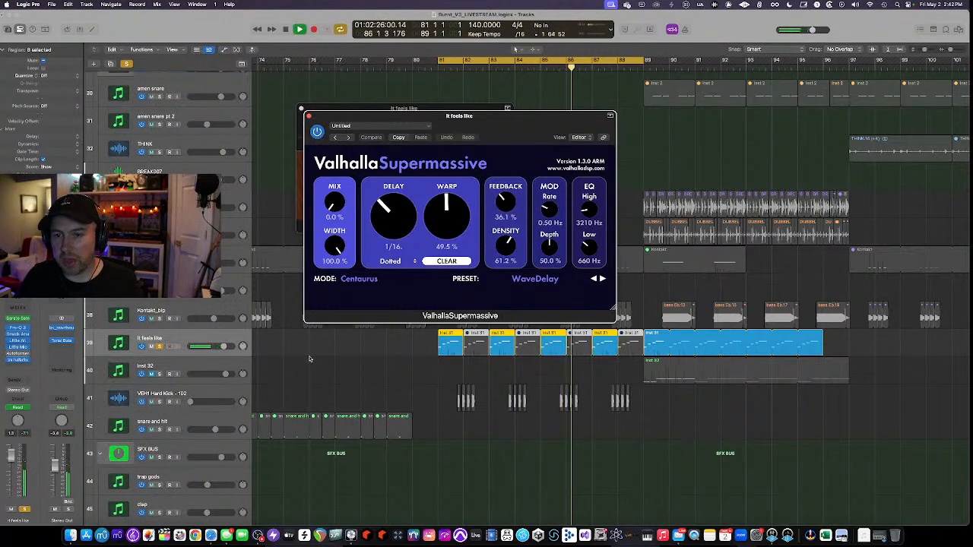
{"action": "left_click", "coordinate": [308, 117]}
{"action": "left_click", "coordinate": [302, 108]}
Show the track automation and enlarge the lanes to examine the 'it feels like' automation curve from about bar 88.
{"action": "key", "text": "a"}
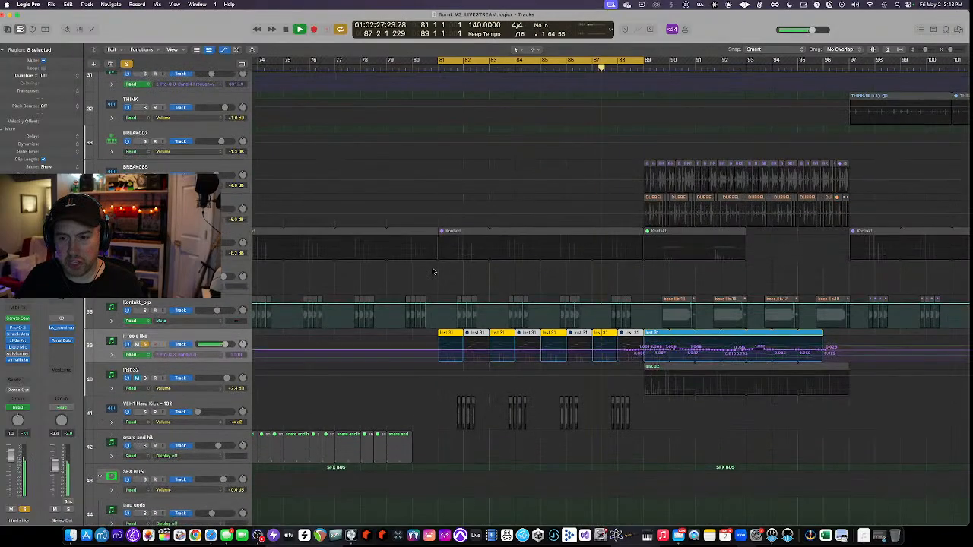
{"action": "scroll", "coordinate": [434, 271], "scroll_direction": "down", "scroll_amount": 5}
{"action": "key", "text": "super+Down"}
{"action": "key", "text": "super+Down"}
{"action": "key", "text": "super+Down"}
{"action": "key", "text": "super+Down"}
{"action": "key", "text": "super+Down"}
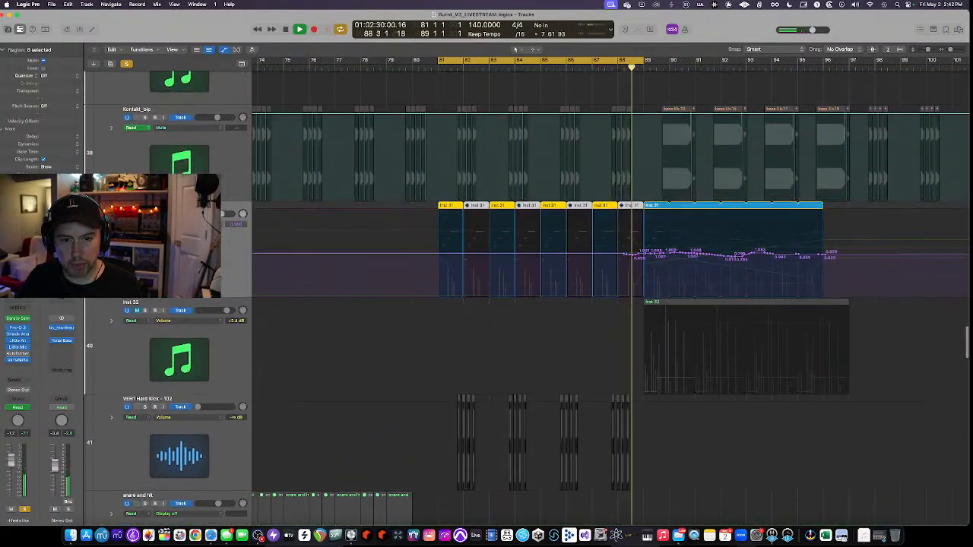
Expand the automation lanes of the 'it feels like' track and examine its volume, Pro-Q 3, Little AlterBoy and ValhallaSupermassive curves.
{"action": "left_click", "coordinate": [112, 224]}
{"action": "scroll", "coordinate": [357, 348], "scroll_direction": "down", "scroll_amount": 10}
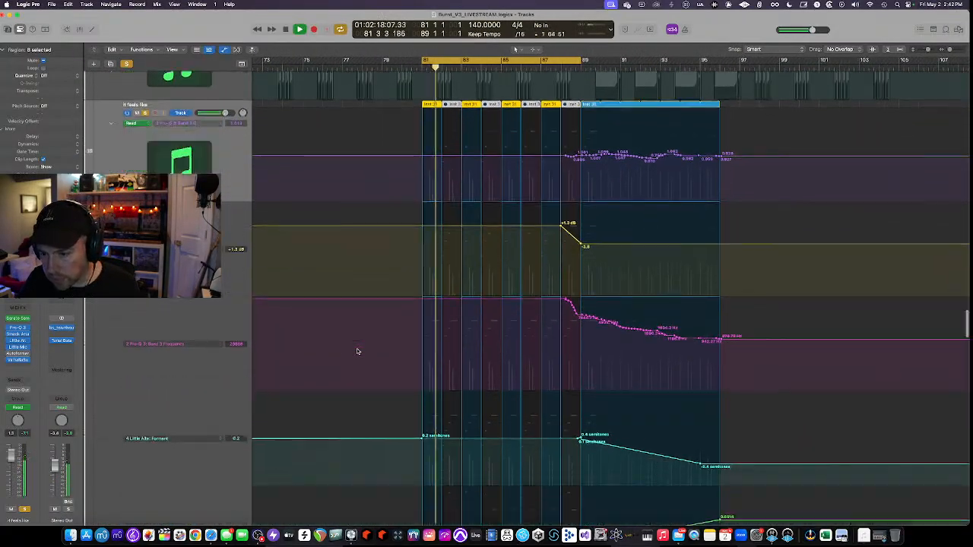
{"action": "scroll", "coordinate": [357, 351], "scroll_direction": "down", "scroll_amount": 2}
{"action": "scroll", "coordinate": [358, 350], "scroll_direction": "down", "scroll_amount": 5}
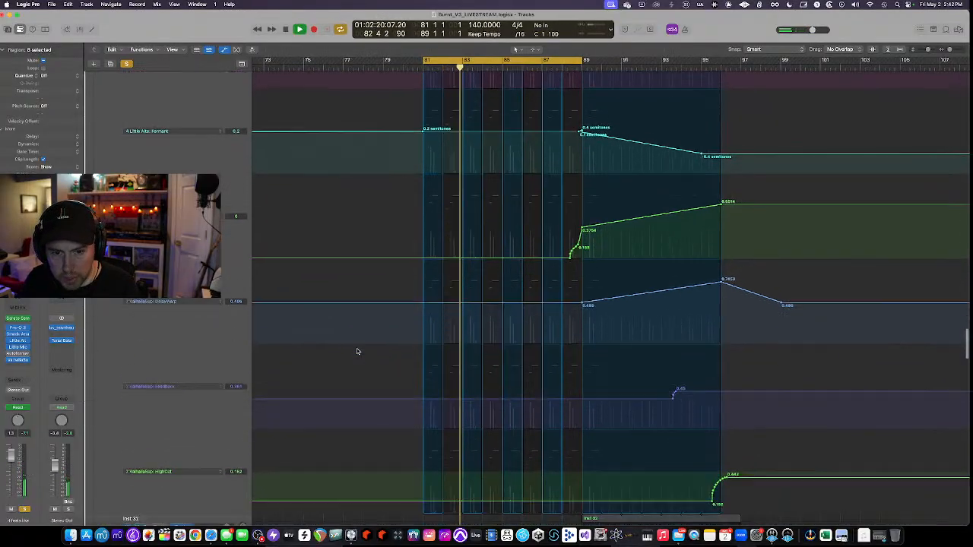
Turn off cycle playback and follow the vocal's filter, formant and delay automation while it plays beyond bar 89.
{"action": "left_click", "coordinate": [481, 63]}
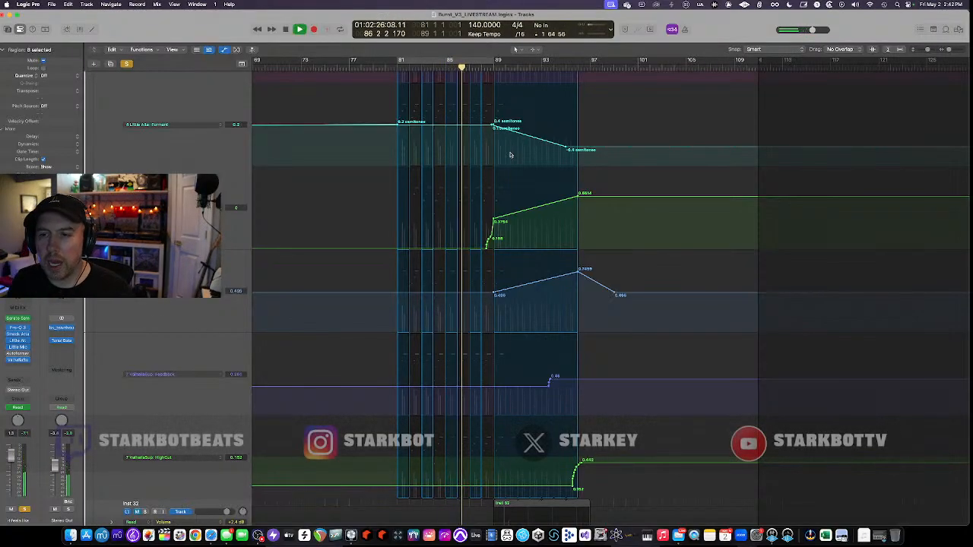
{"action": "scroll", "coordinate": [511, 156], "scroll_direction": "up", "scroll_amount": 3}
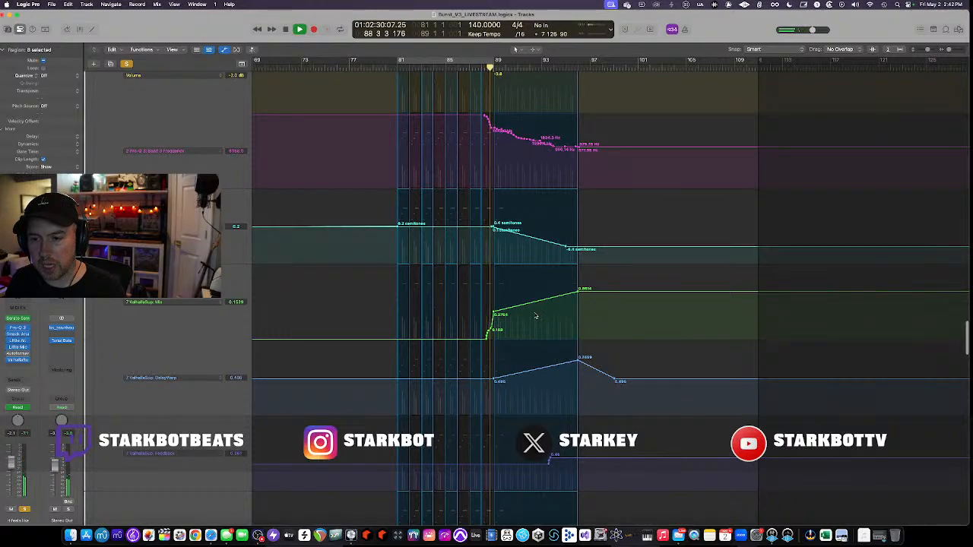
{"action": "scroll", "coordinate": [535, 316], "scroll_direction": "up", "scroll_amount": 2}
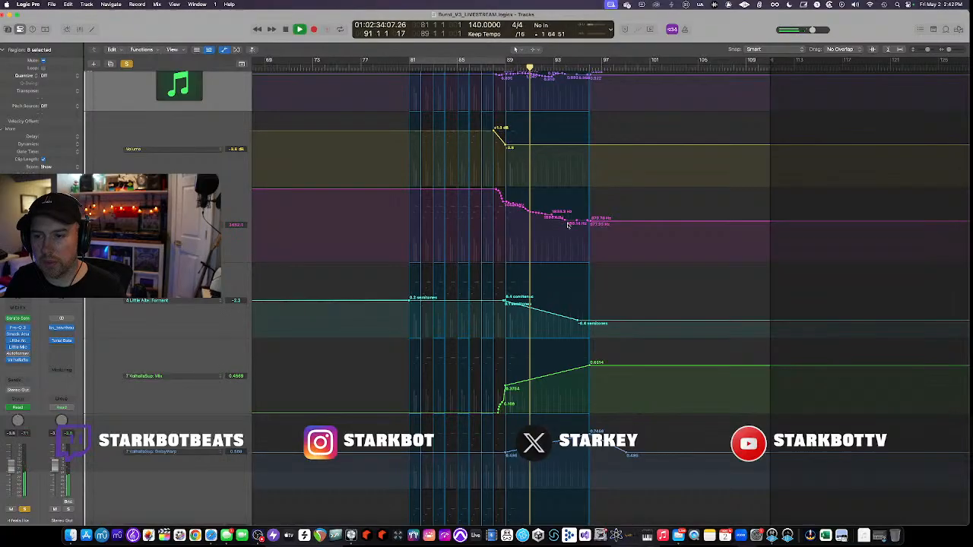
{"action": "scroll", "coordinate": [548, 249], "scroll_direction": "down", "scroll_amount": 4}
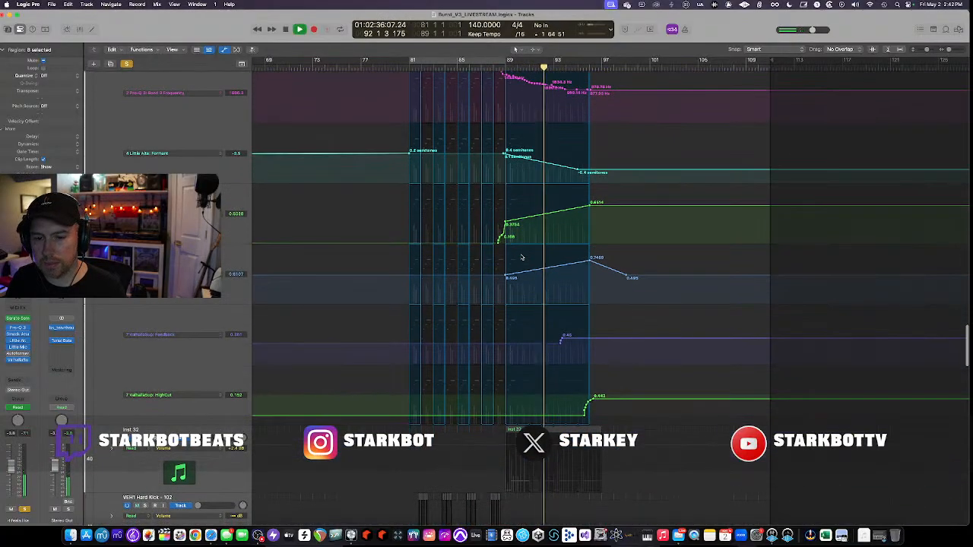
{"action": "scroll", "coordinate": [523, 257], "scroll_direction": "up", "scroll_amount": 5}
{"action": "scroll", "coordinate": [522, 257], "scroll_direction": "up", "scroll_amount": 4}
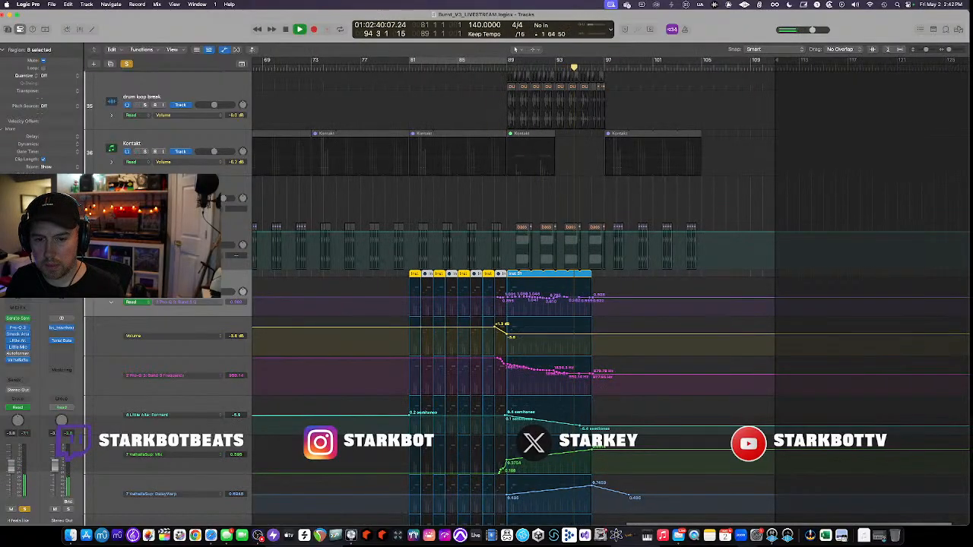
Stop playback, unsolo the 'it feels like' track and play the full mix from bar 81.
{"action": "key", "text": "space"}
{"action": "key", "text": "s"}
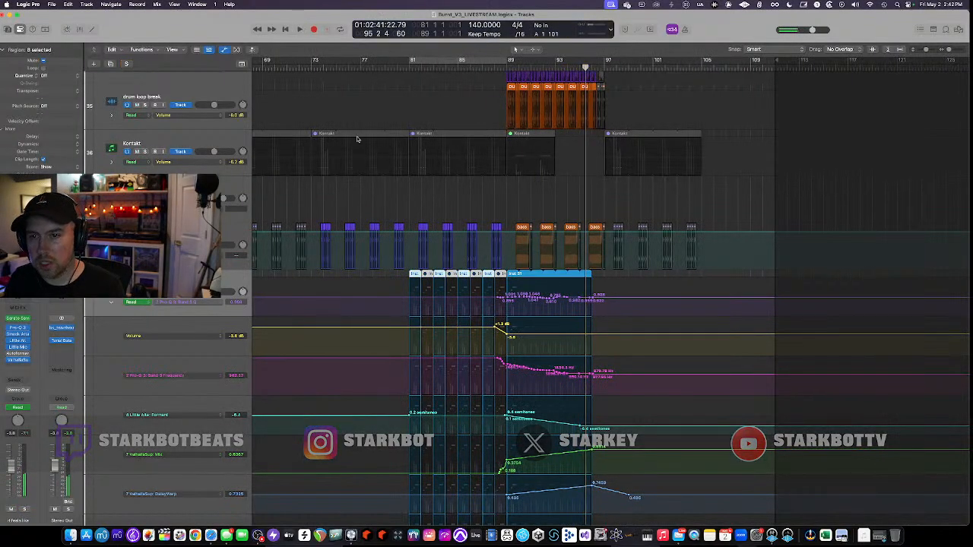
{"action": "left_click", "coordinate": [411, 66]}
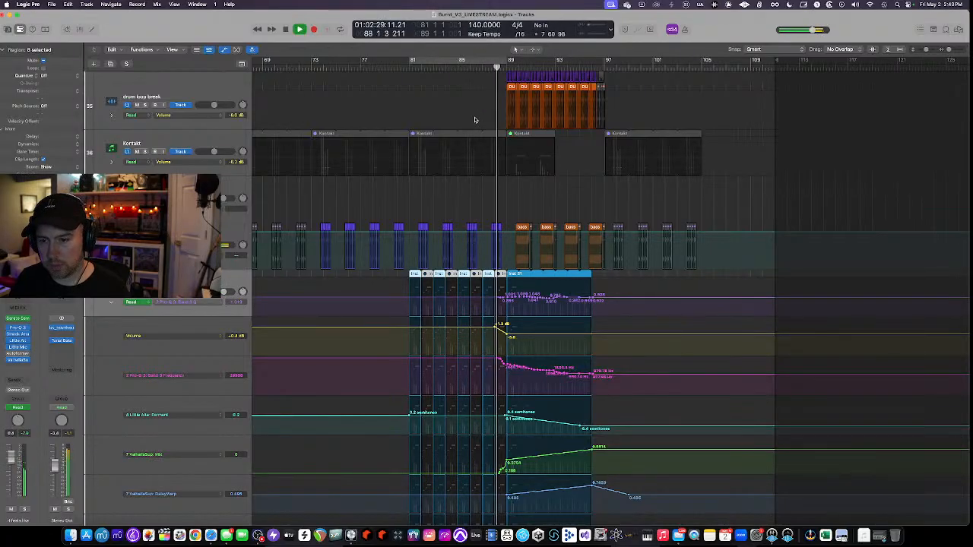
Hide the track automation, stop playback and bring the BREAK085 and opening drums tracks around bar 89 into view.
{"action": "key", "text": "a"}
{"action": "key", "text": "super+Up"}
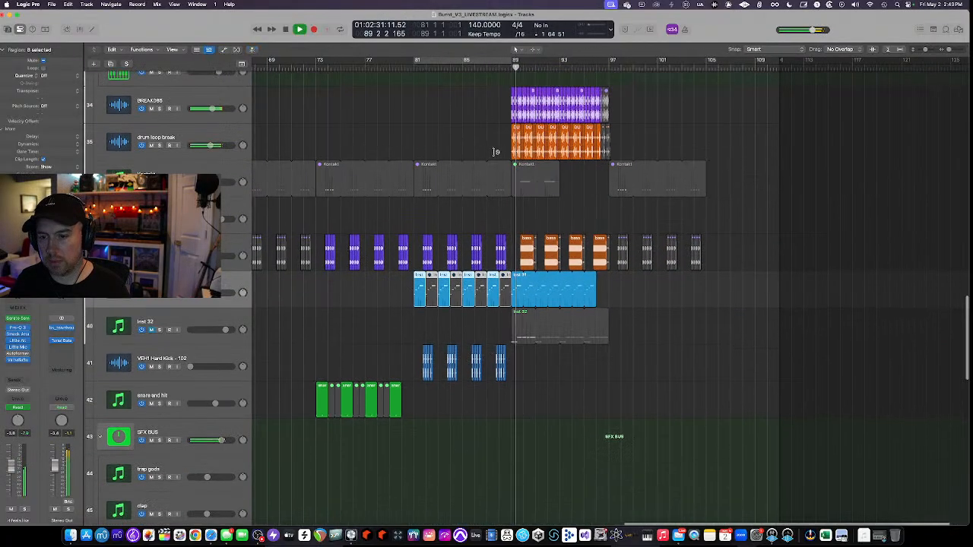
{"action": "scroll", "coordinate": [492, 152], "scroll_direction": "left", "scroll_amount": 1}
{"action": "key", "text": "space"}
{"action": "scroll", "coordinate": [491, 152], "scroll_direction": "up", "scroll_amount": 5}
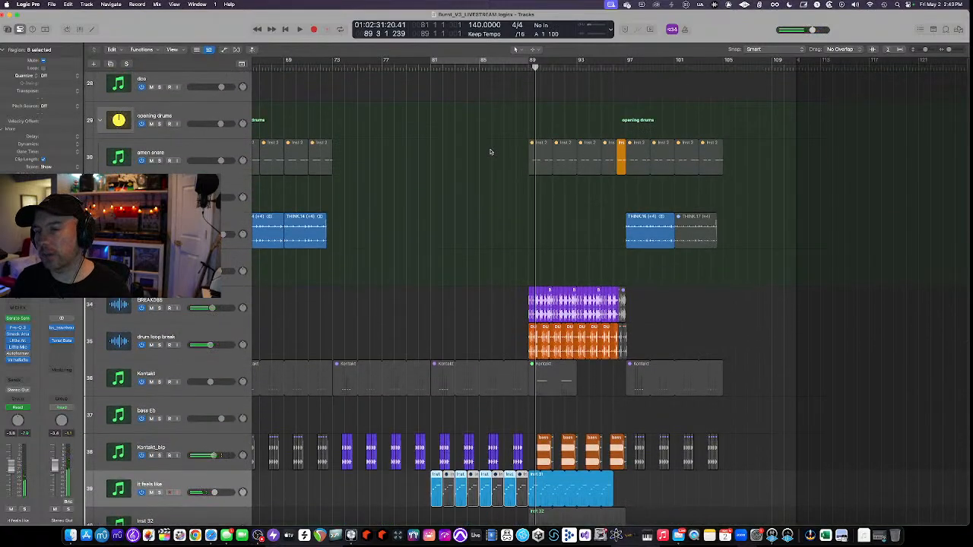
{"action": "scroll", "coordinate": [490, 152], "scroll_direction": "up", "scroll_amount": 1}
{"action": "key", "text": "super+Up"}
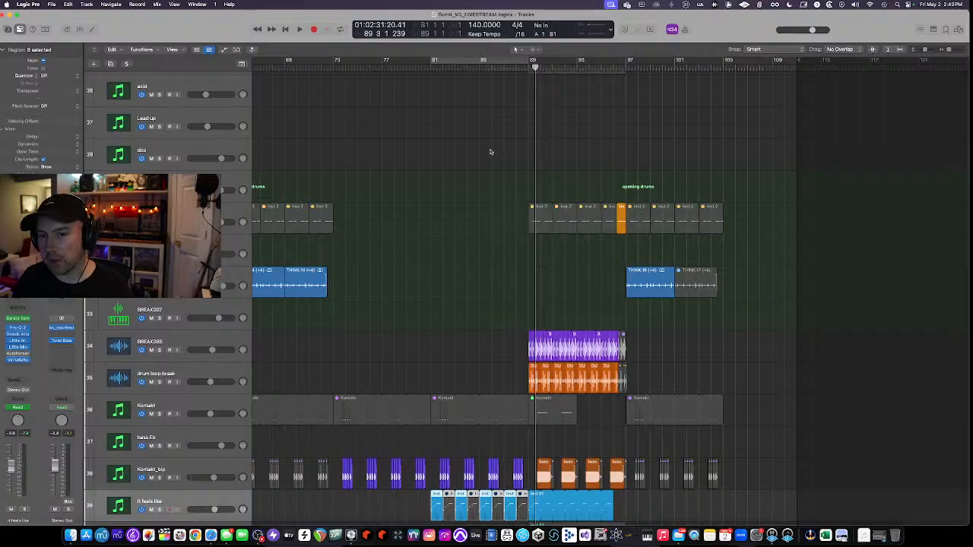
Play from just before bar 89 and solo the BREAK085 and drum loop break tracks together.
{"action": "left_click", "coordinate": [525, 69]}
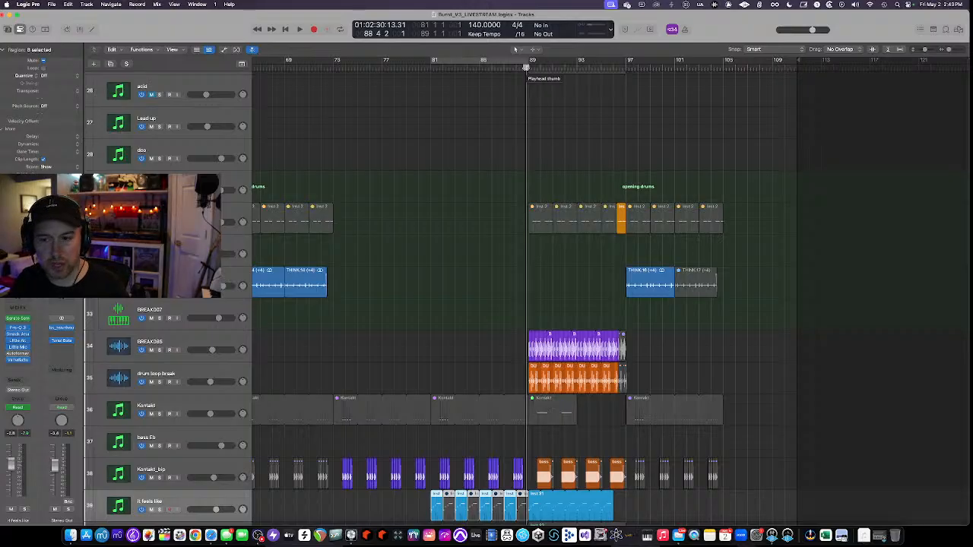
{"action": "key", "text": "space"}
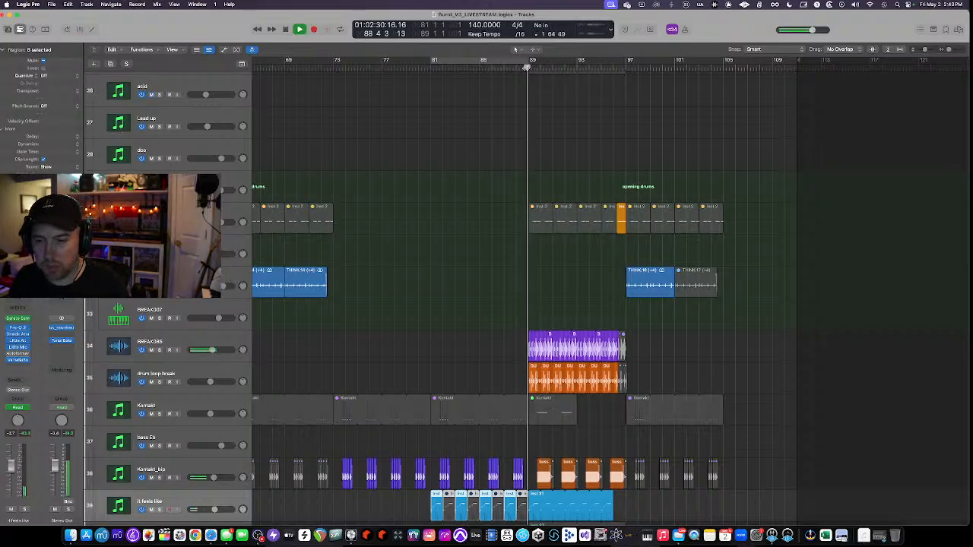
{"action": "scroll", "coordinate": [512, 156], "scroll_direction": "up", "scroll_amount": 4}
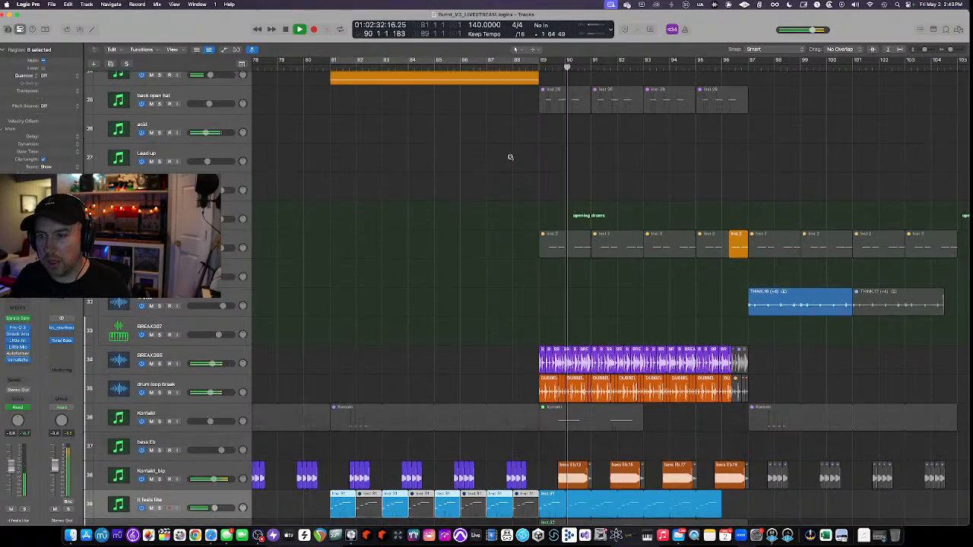
{"action": "left_click_drag", "start_coordinate": [161, 381], "coordinate": [156, 401]}
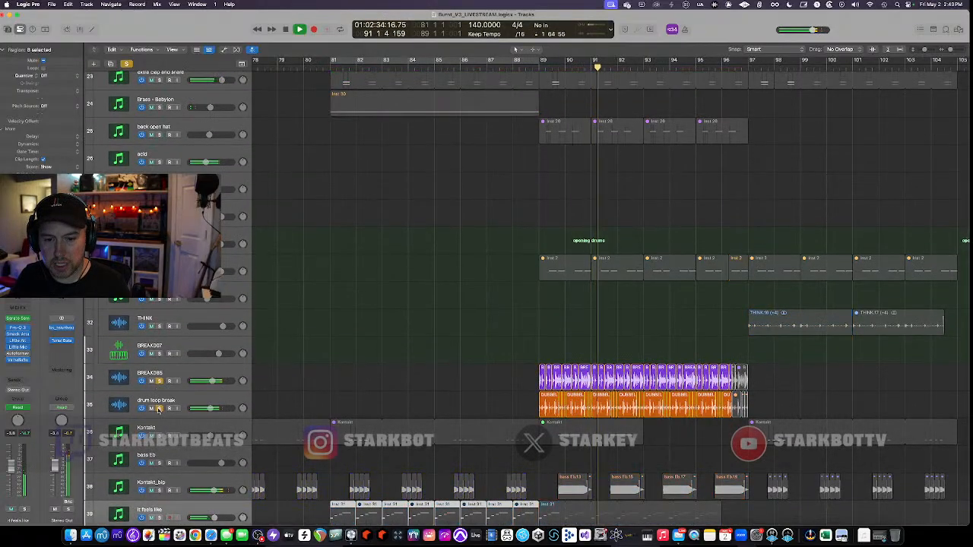
Check the plug-in chains of both break tracks, leave only BREAK085 soloed and cycle bars 89 to 97.
{"action": "left_click", "coordinate": [158, 400]}
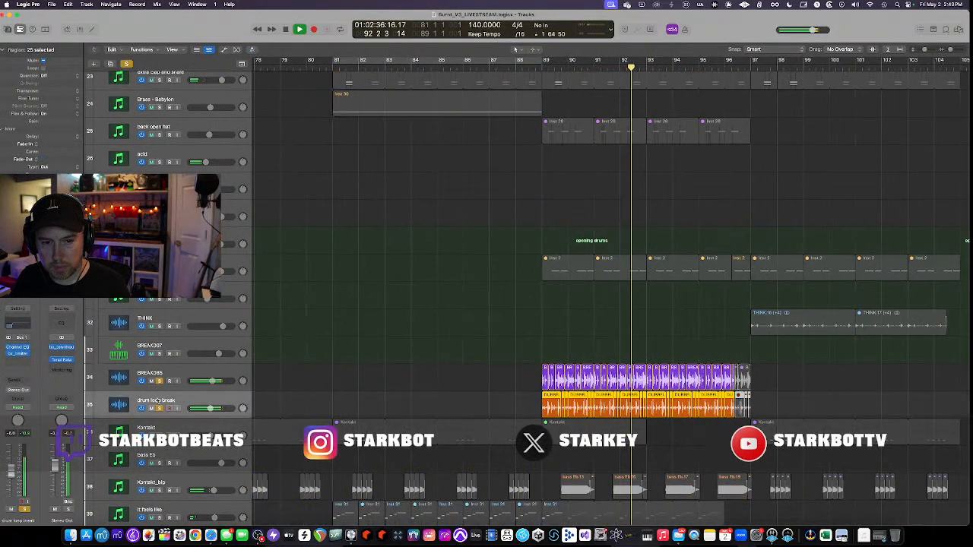
{"action": "left_click", "coordinate": [160, 377]}
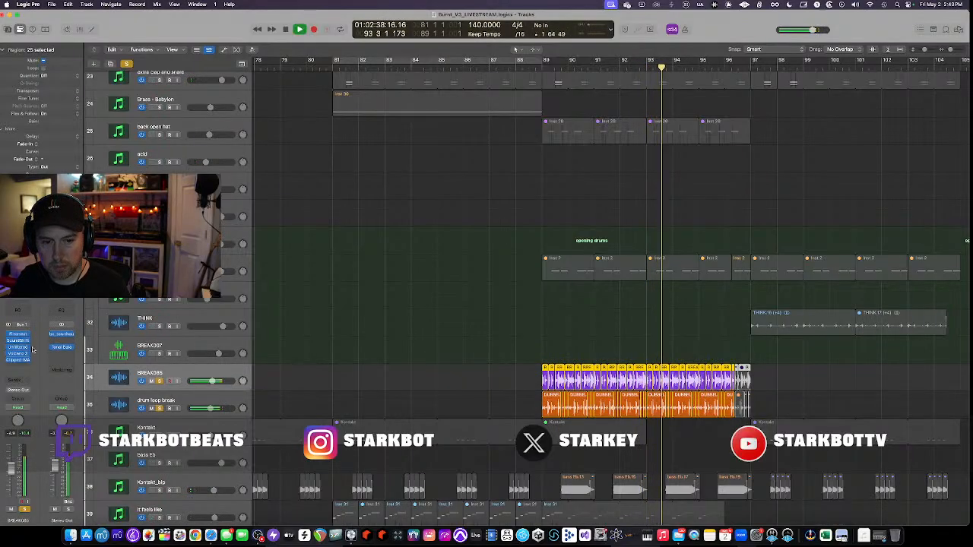
{"action": "left_click", "coordinate": [158, 409]}
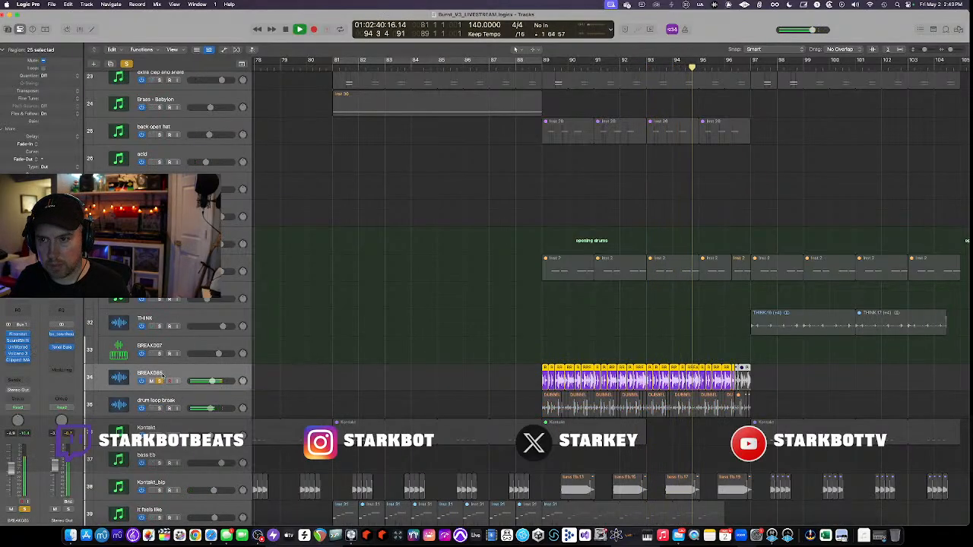
{"action": "left_click_drag", "start_coordinate": [544, 63], "coordinate": [738, 63]}
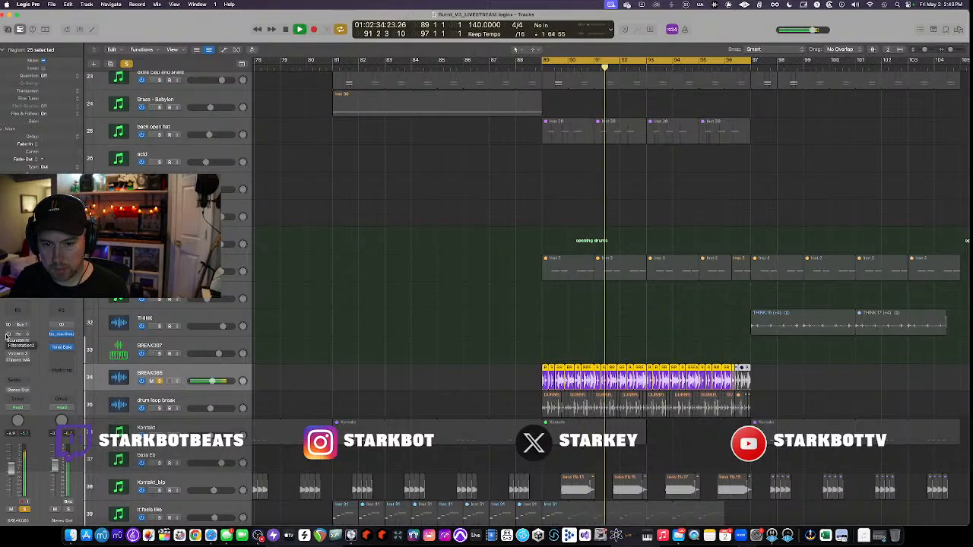
Inspect BREAK085's Filterstation2 plug-in, comparing its filter page with the page holding saturation, feedback and routing.
{"action": "left_click", "coordinate": [18, 339]}
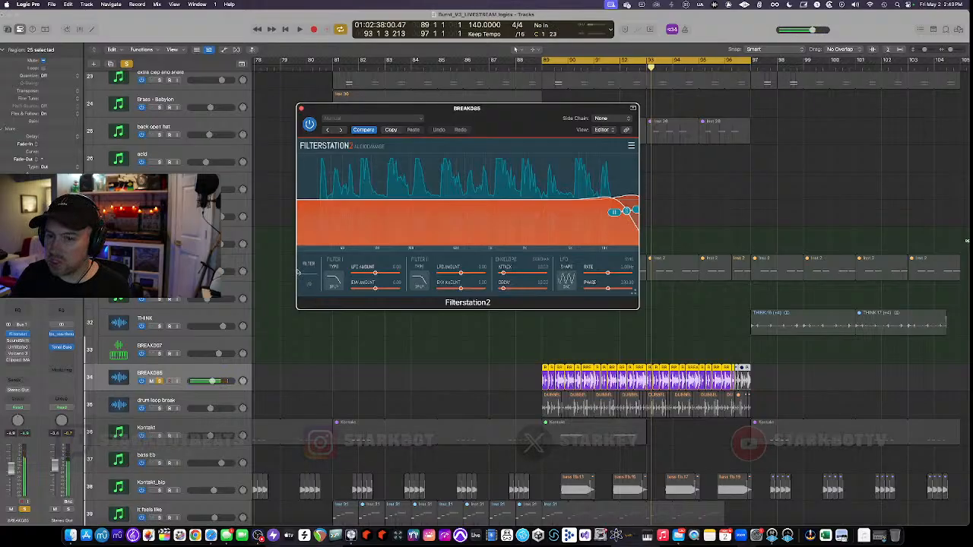
{"action": "left_click", "coordinate": [308, 286]}
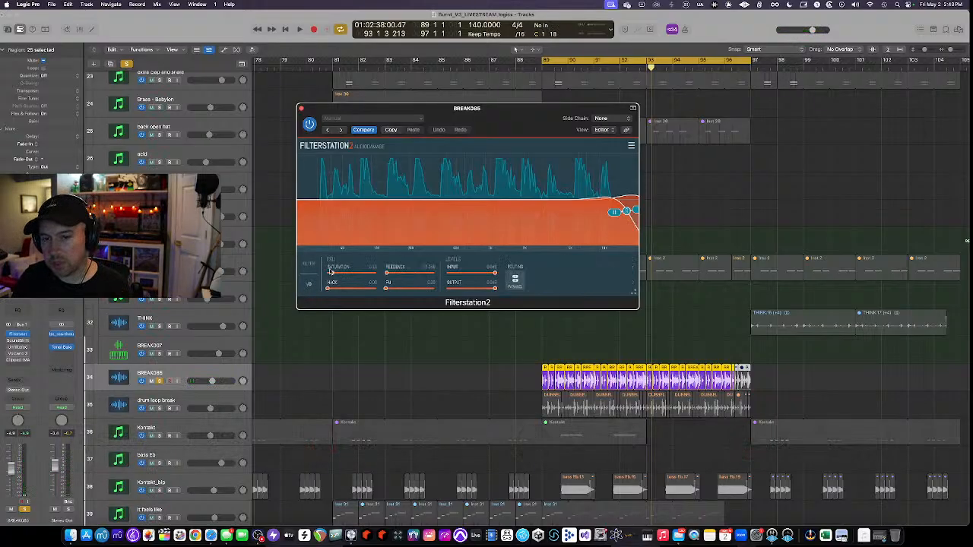
{"action": "left_click", "coordinate": [310, 265]}
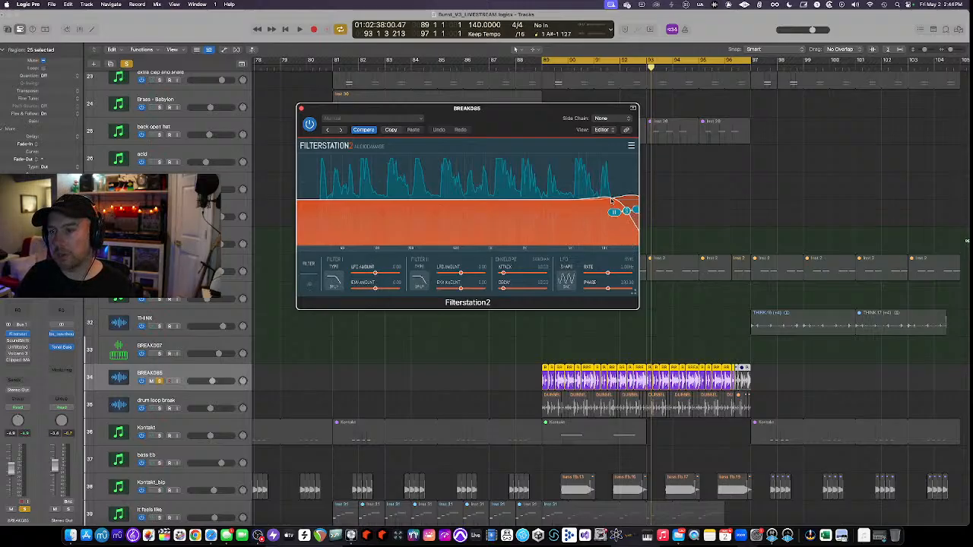
{"action": "left_click", "coordinate": [307, 286]}
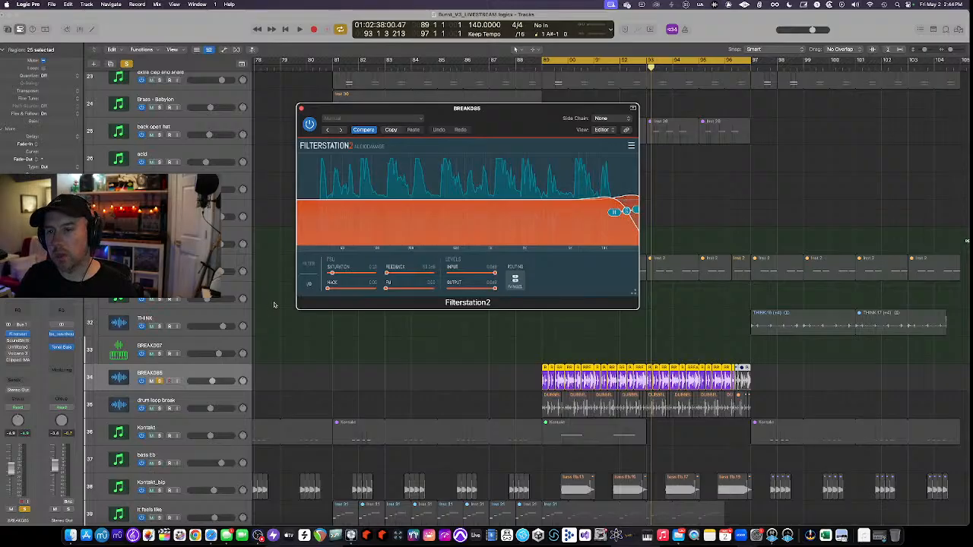
{"action": "left_click", "coordinate": [310, 265]}
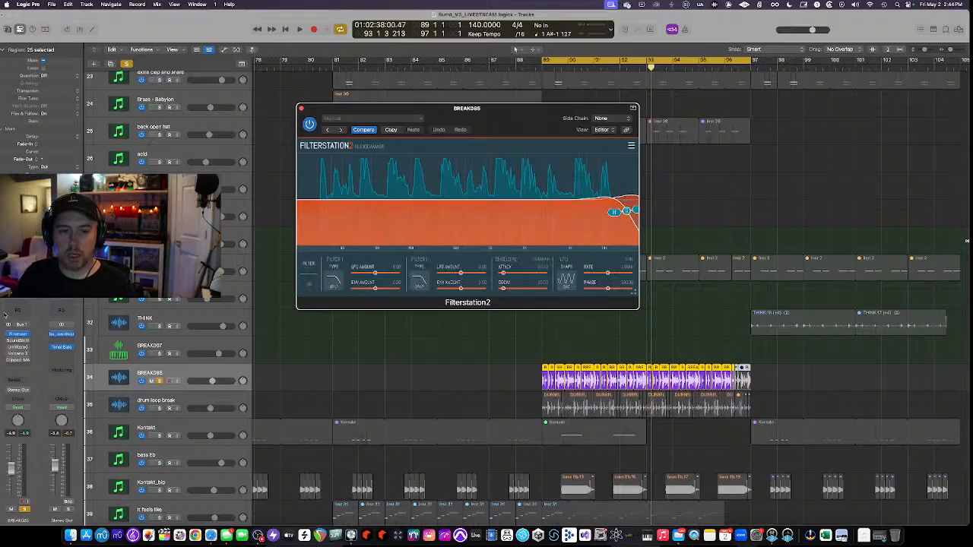
Play BREAK085 with SoundShifter Pitch open, enable the plug-in and close both plug-in windows.
{"action": "left_click", "coordinate": [17, 342]}
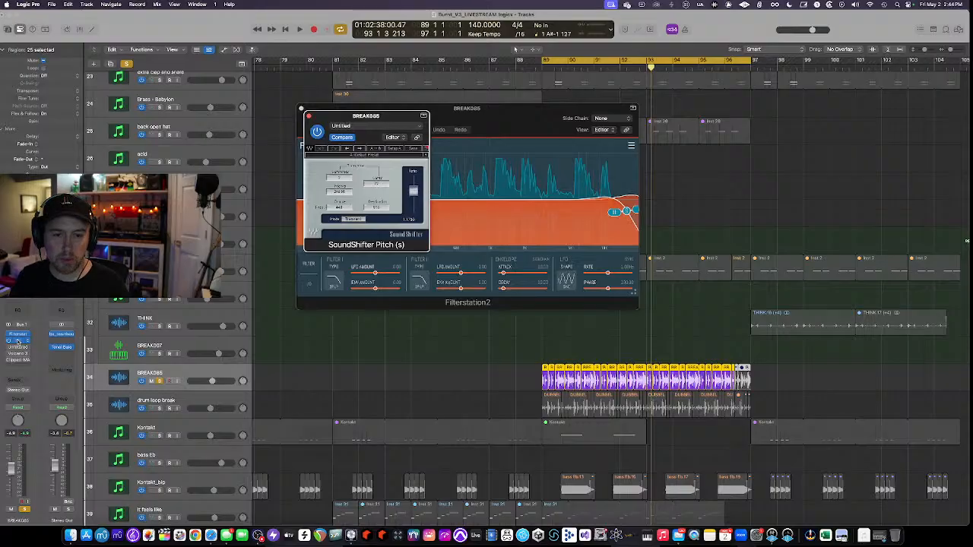
{"action": "key", "text": "space"}
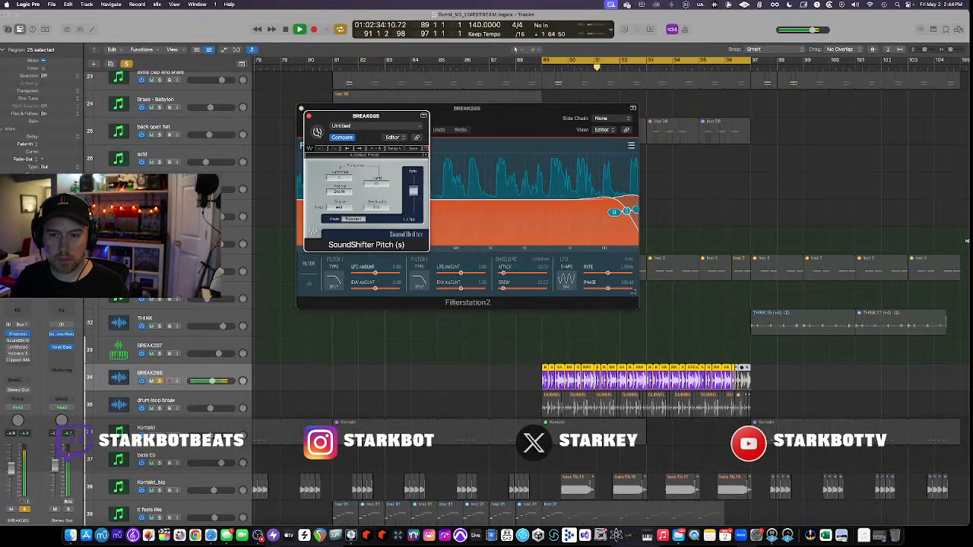
{"action": "left_click", "coordinate": [318, 133]}
{"action": "left_click", "coordinate": [309, 116]}
{"action": "left_click", "coordinate": [301, 109]}
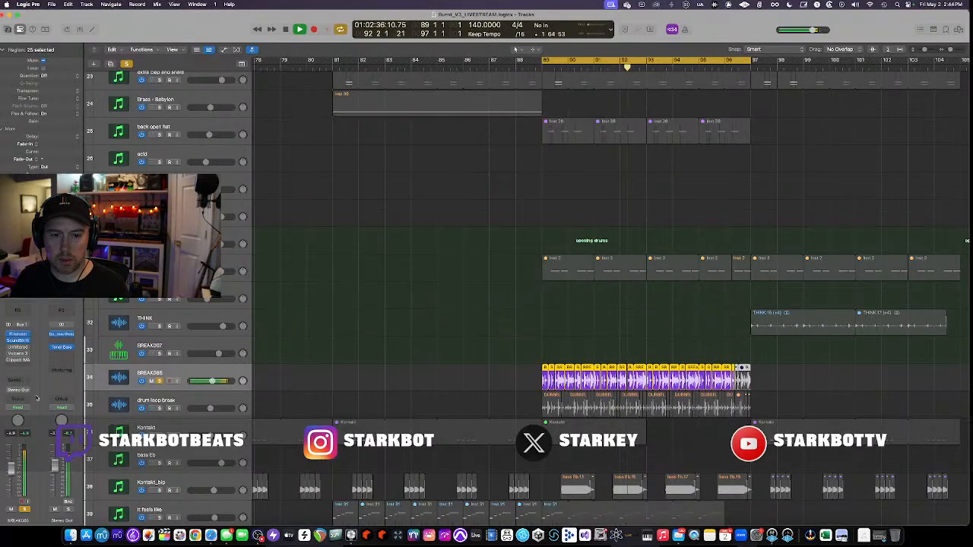
Enable Unfiltered Audio Bass Mint on BREAK085 and inspect its Volcano 3 filter with the track automation shown.
{"action": "left_click", "coordinate": [17, 349]}
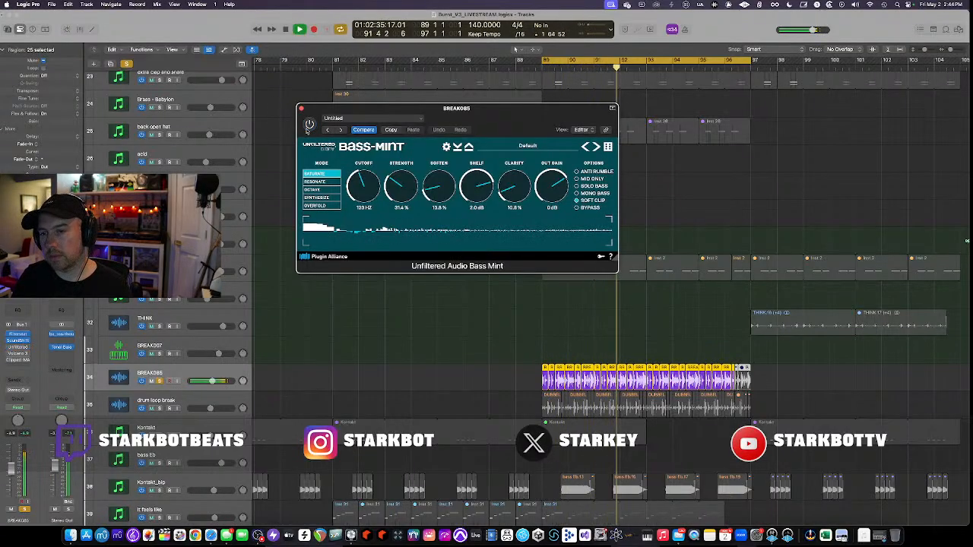
{"action": "left_click", "coordinate": [309, 124]}
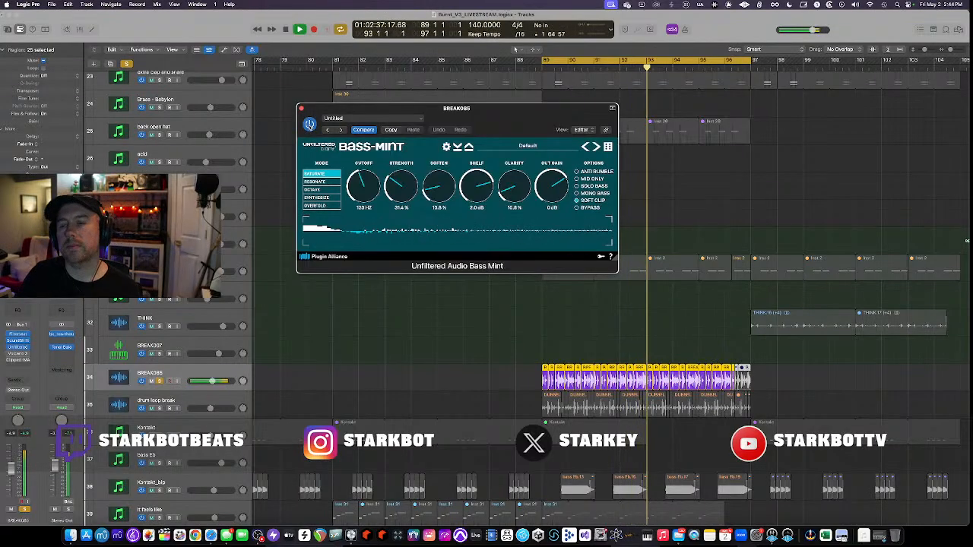
{"action": "left_click", "coordinate": [21, 352]}
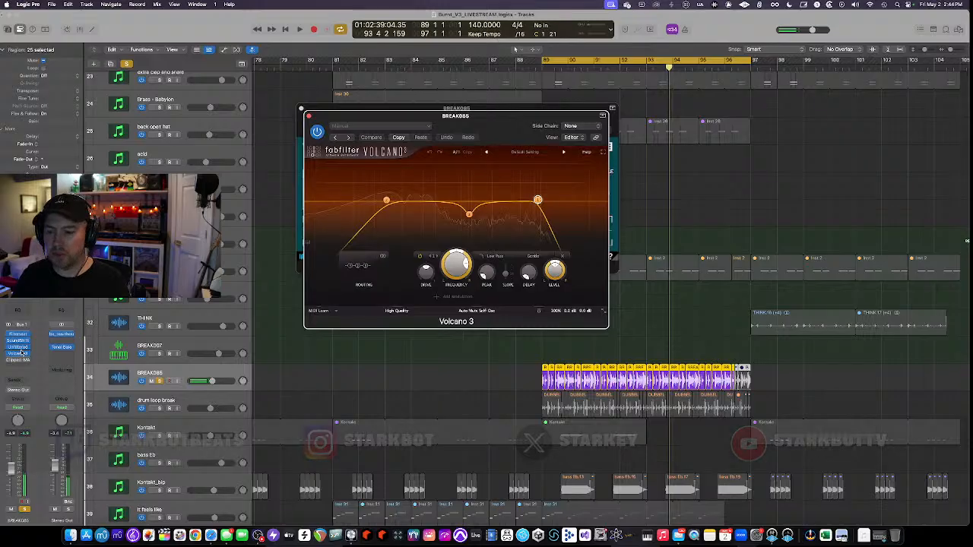
{"action": "key", "text": "space"}
{"action": "key", "text": "a"}
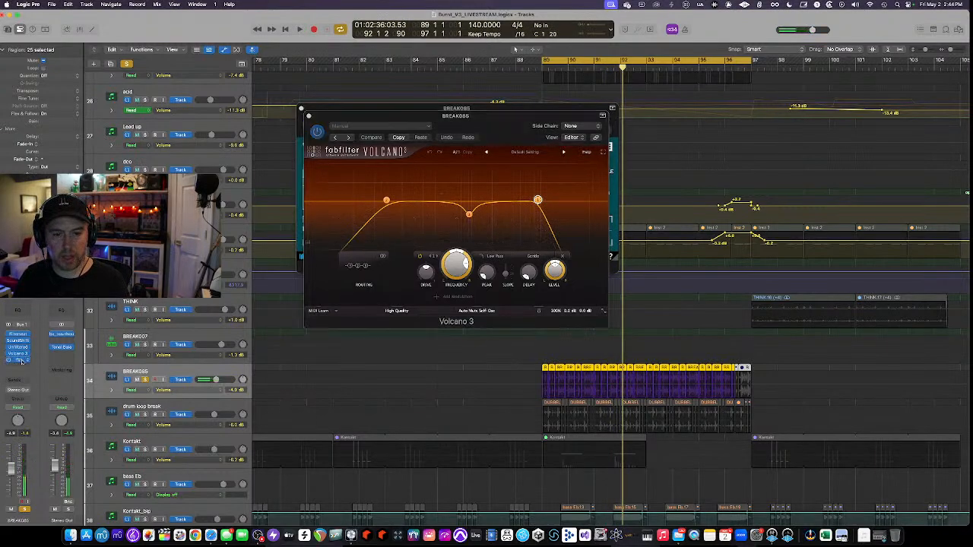
Play BREAK085 through Clipped-MAX and inspect the plug-in's Shifter and Master settings.
{"action": "left_click", "coordinate": [20, 361]}
{"action": "key", "text": "space"}
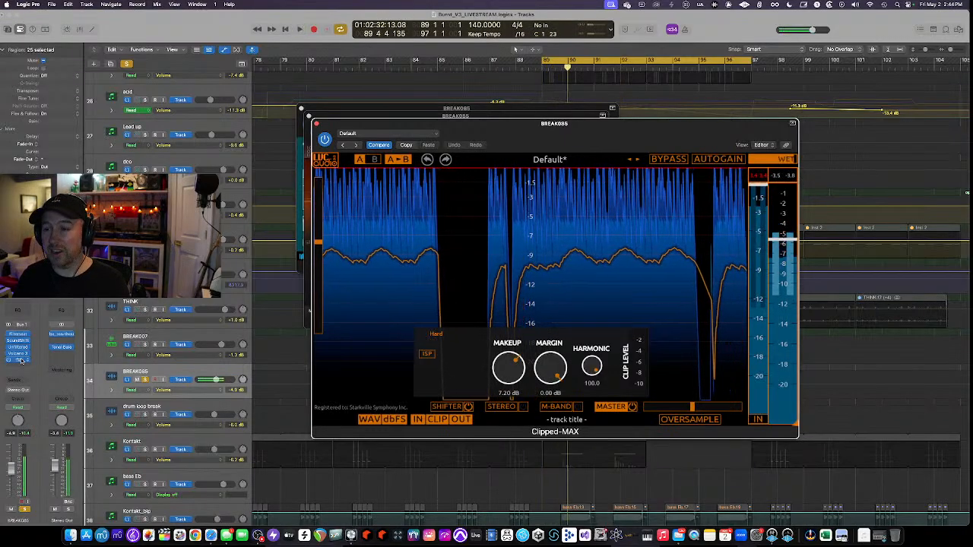
{"action": "key", "text": "space"}
{"action": "left_click", "coordinate": [455, 407]}
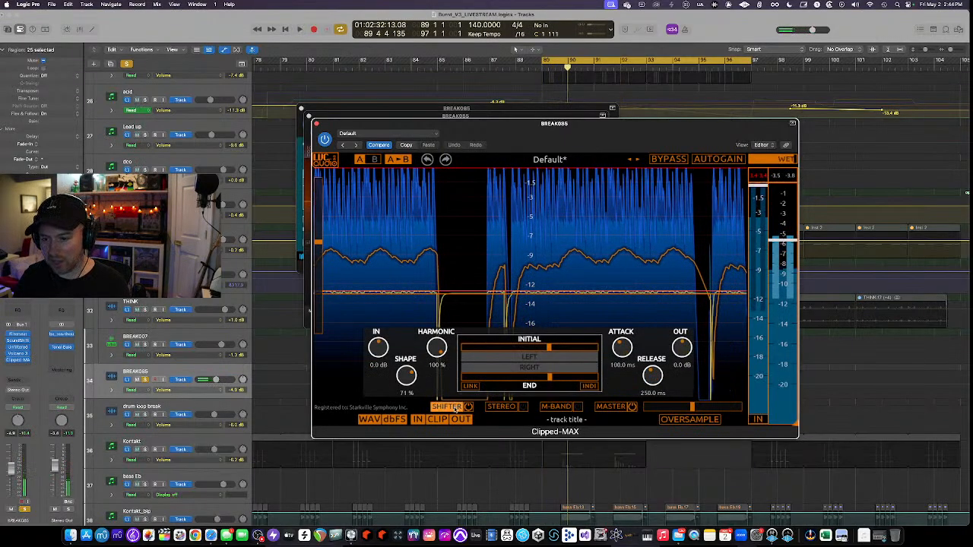
{"action": "key", "text": "space"}
{"action": "left_click", "coordinate": [614, 407]}
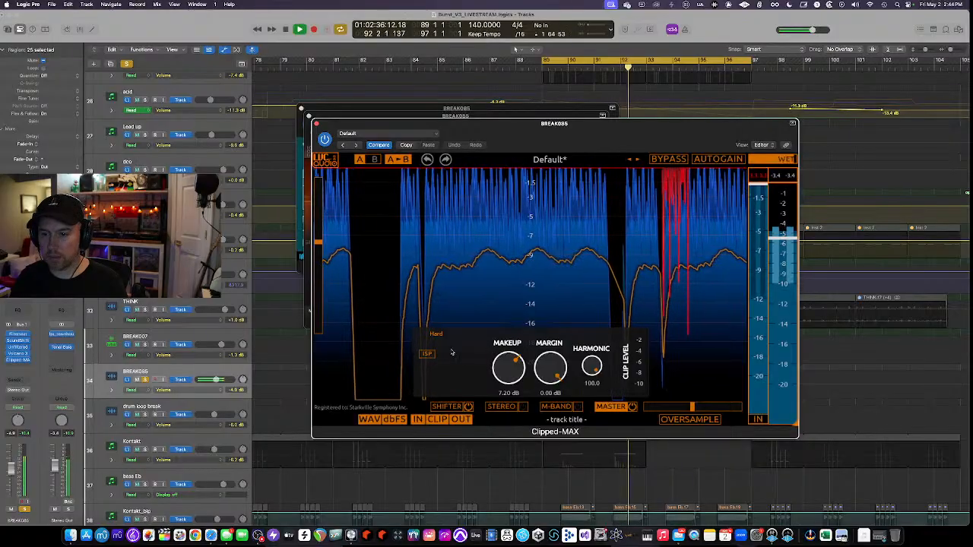
Compare looped BREAK085 playback with Clipped-MAX bypassed and re-enabled, and close the three open plug-in windows.
{"action": "key", "text": "space"}
{"action": "left_click", "coordinate": [325, 141]}
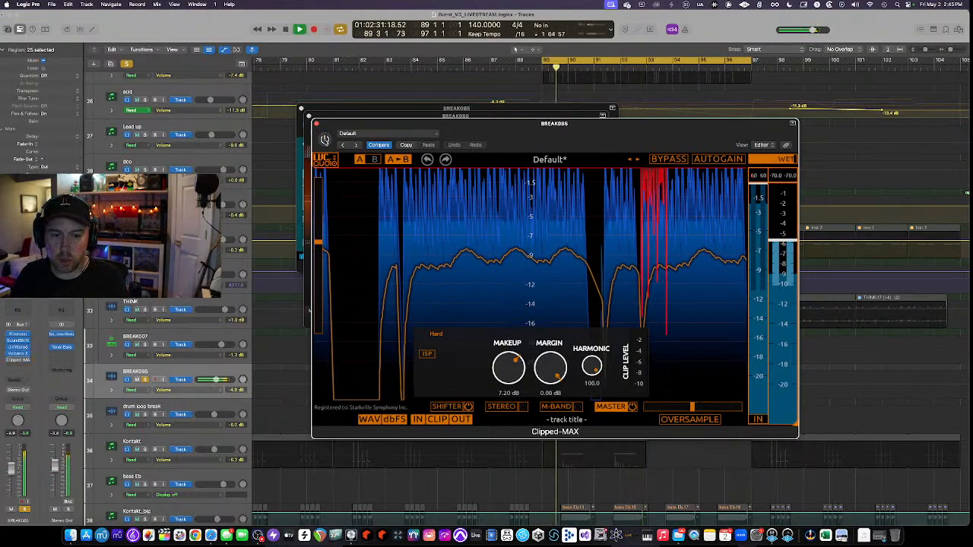
{"action": "left_click", "coordinate": [325, 140]}
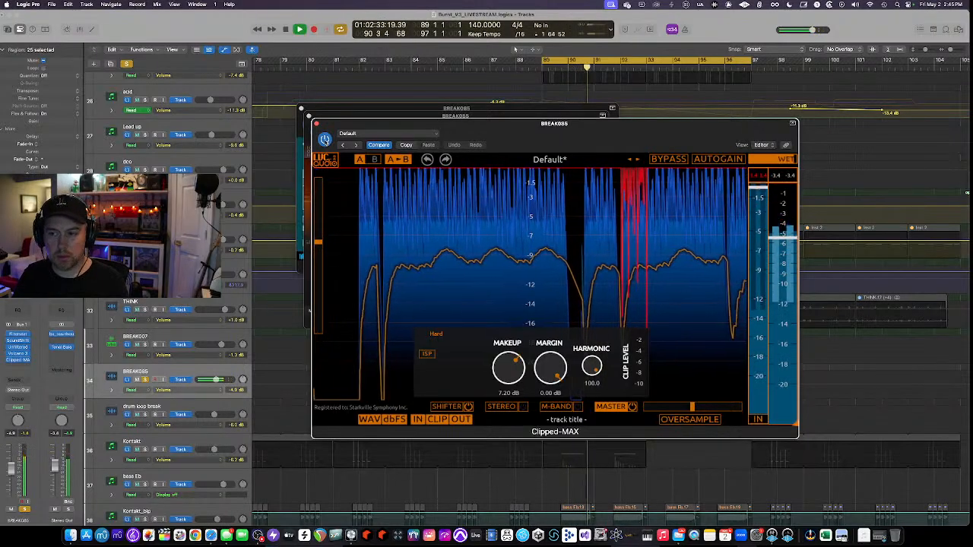
{"action": "left_click", "coordinate": [317, 123]}
{"action": "left_click", "coordinate": [309, 115]}
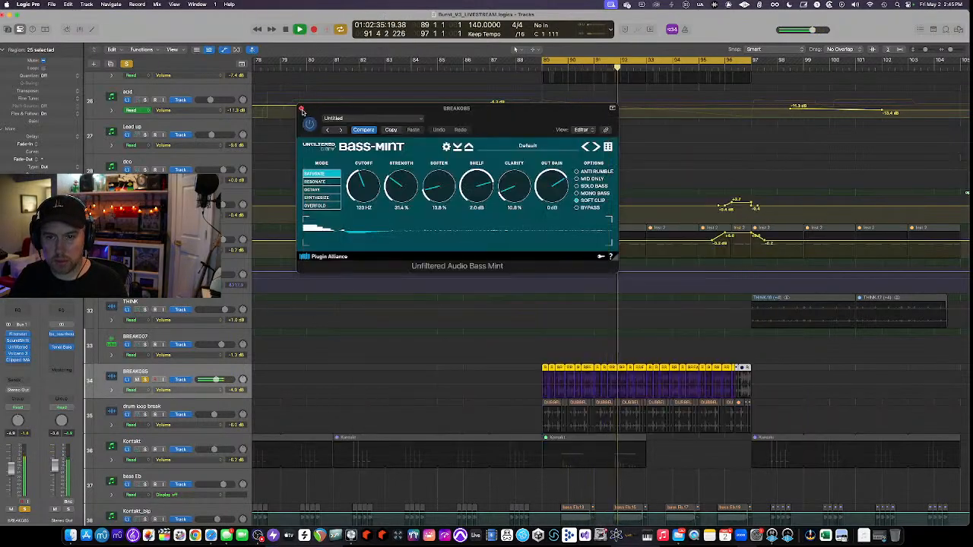
{"action": "left_click", "coordinate": [302, 108]}
Audition drum loop break soloed together with BREAK085, and compare it with drum loop break soloed alone.
{"action": "left_click", "coordinate": [144, 415]}
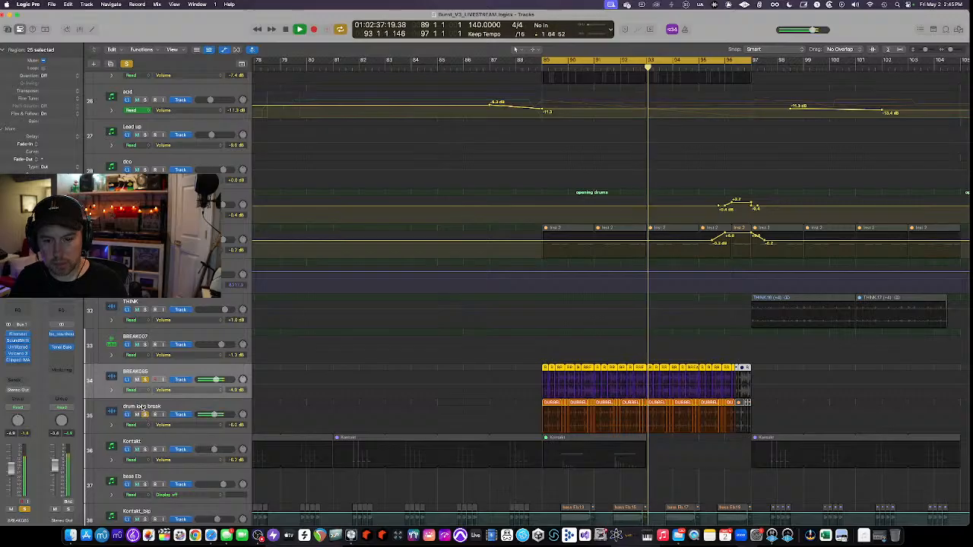
{"action": "left_click", "coordinate": [142, 406]}
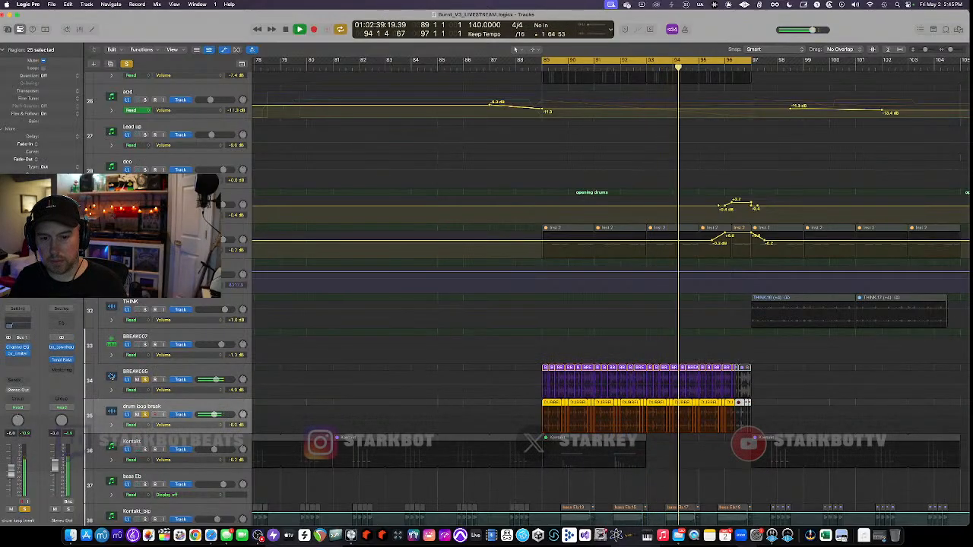
{"action": "key", "text": "super+Up"}
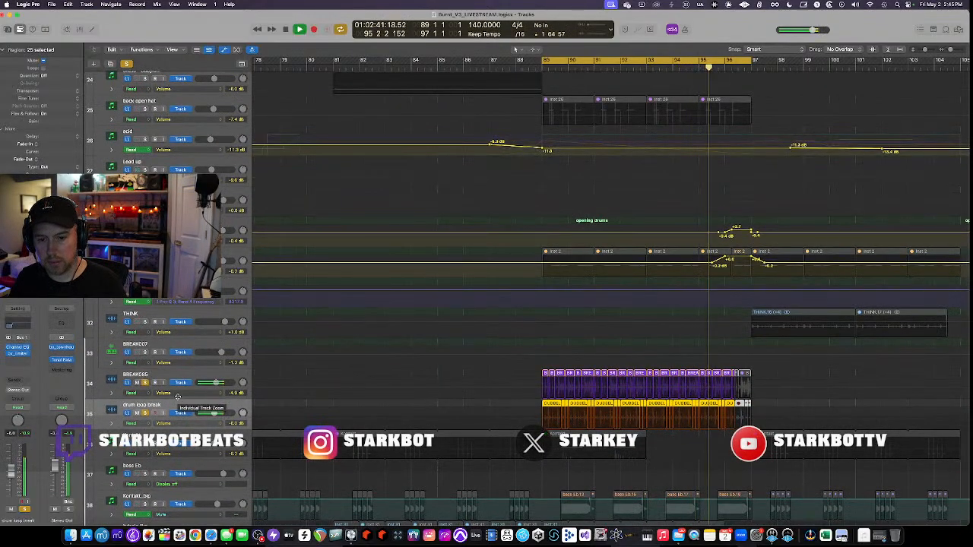
{"action": "left_click", "coordinate": [140, 377]}
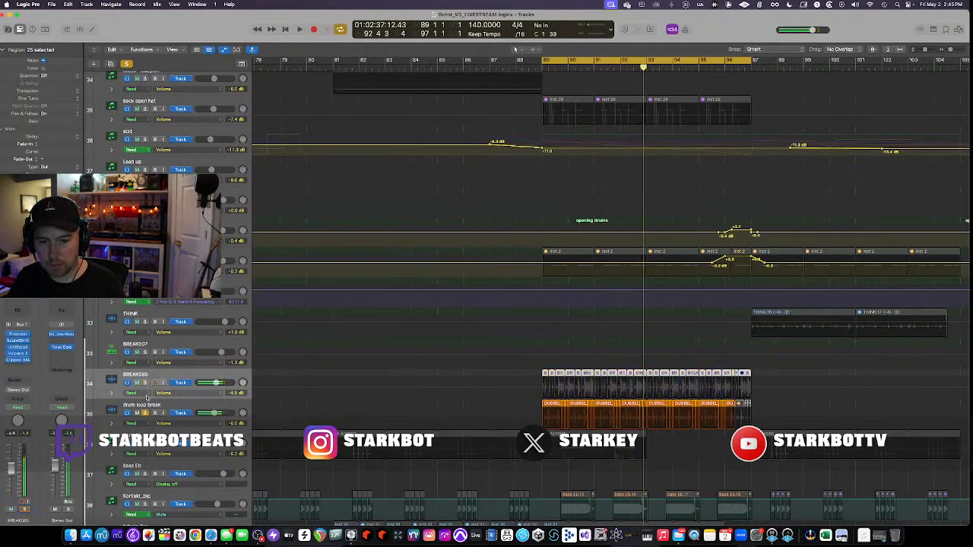
{"action": "left_click", "coordinate": [144, 411]}
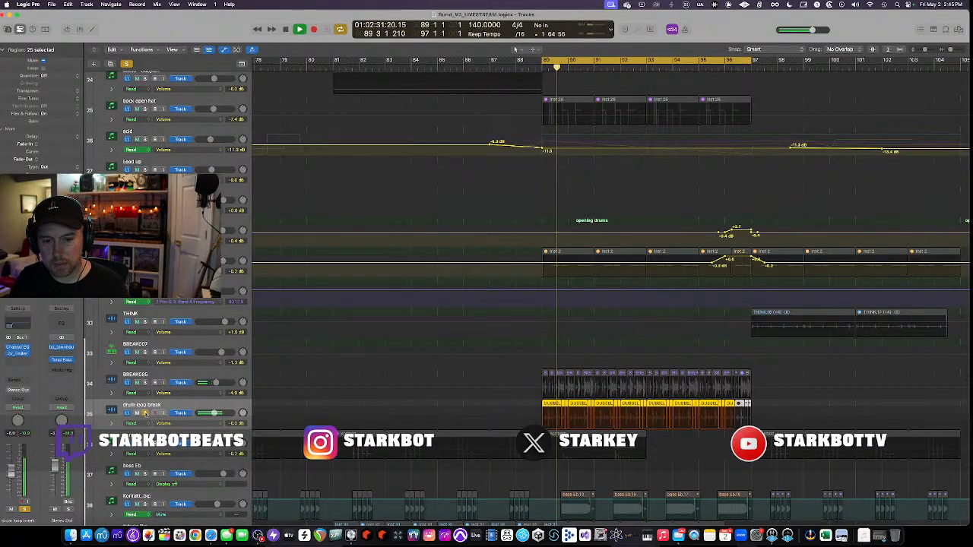
Hide the track automation and let the full mix play on past the loop with cycle mode off.
{"action": "key", "text": "a"}
{"action": "scroll", "coordinate": [426, 386], "scroll_direction": "down", "scroll_amount": 3}
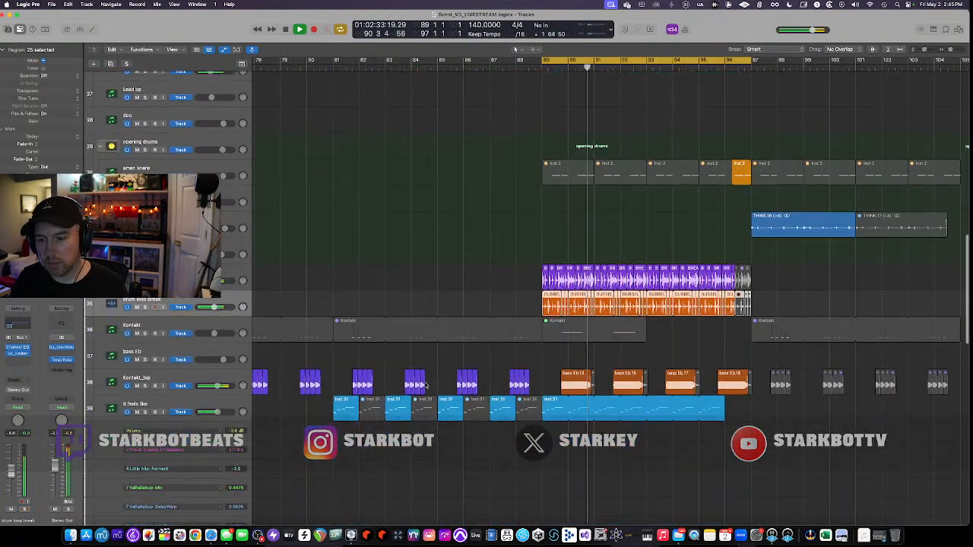
{"action": "scroll", "coordinate": [425, 385], "scroll_direction": "up", "scroll_amount": 5}
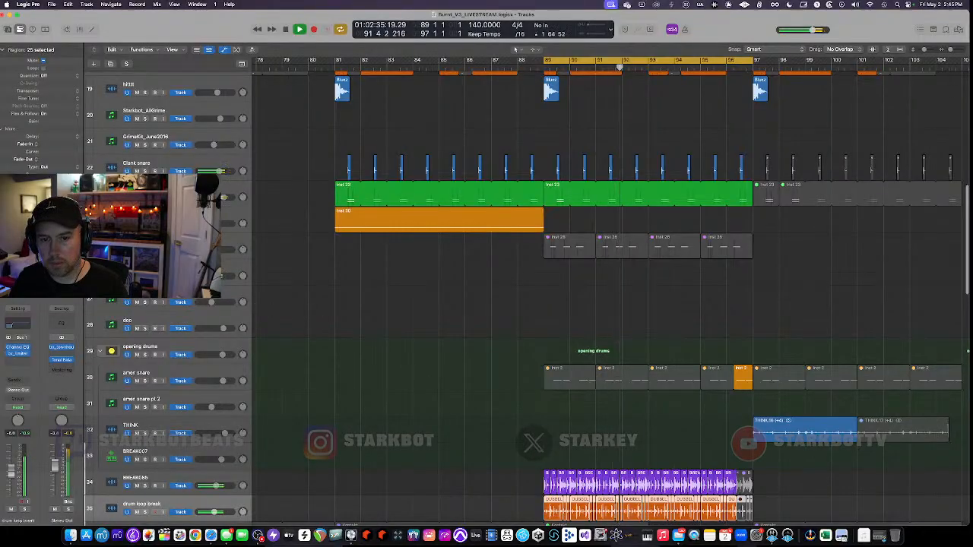
{"action": "left_click", "coordinate": [146, 271]}
{"action": "left_click", "coordinate": [602, 59]}
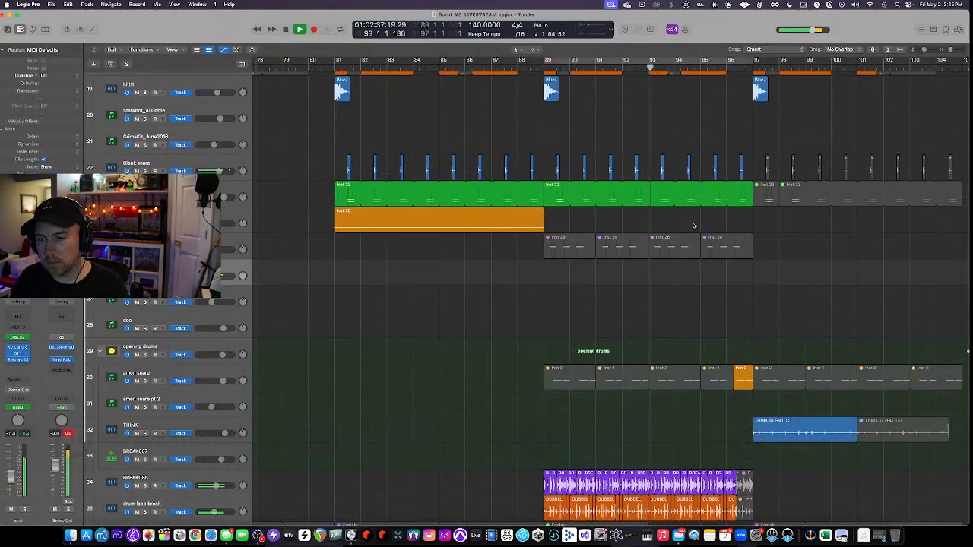
Survey the arrangement from the lead synths down to the SFX bus while playback moves into the section at bar 97.
{"action": "scroll", "coordinate": [693, 224], "scroll_direction": "down", "scroll_amount": 5}
{"action": "scroll", "coordinate": [693, 226], "scroll_direction": "up", "scroll_amount": 5}
{"action": "scroll", "coordinate": [693, 225], "scroll_direction": "up", "scroll_amount": 8}
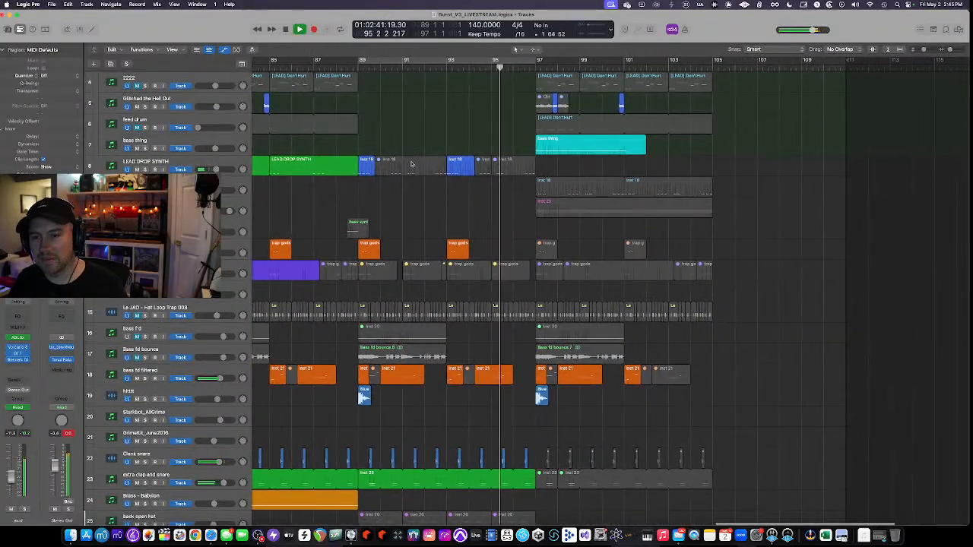
{"action": "scroll", "coordinate": [499, 183], "scroll_direction": "down", "scroll_amount": 3}
{"action": "scroll", "coordinate": [499, 183], "scroll_direction": "down", "scroll_amount": 6}
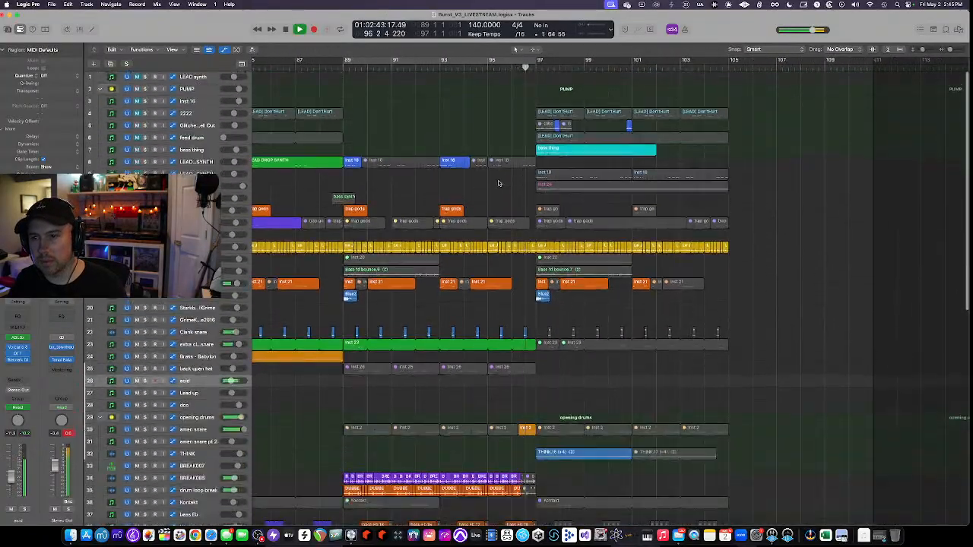
{"action": "scroll", "coordinate": [500, 183], "scroll_direction": "up", "scroll_amount": 6}
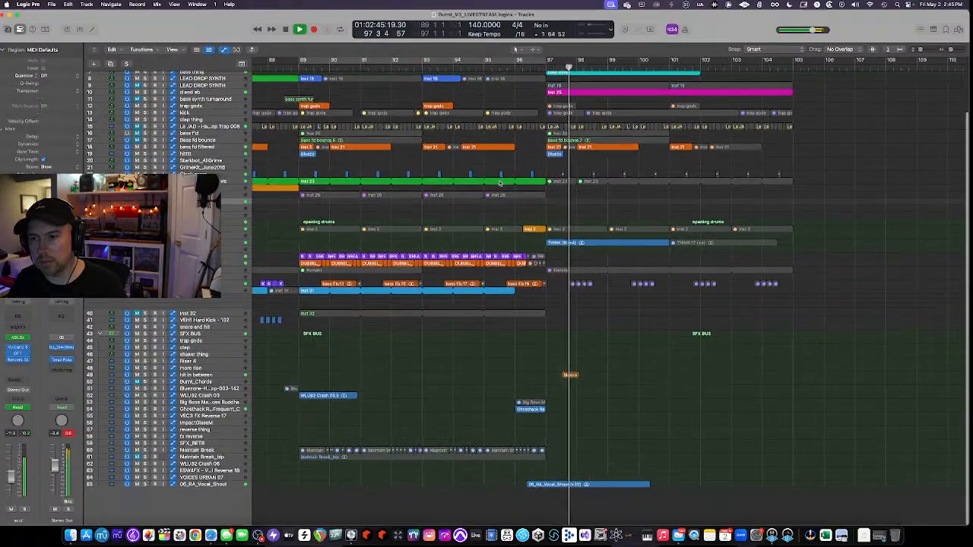
{"action": "scroll", "coordinate": [500, 182], "scroll_direction": "up", "scroll_amount": 6}
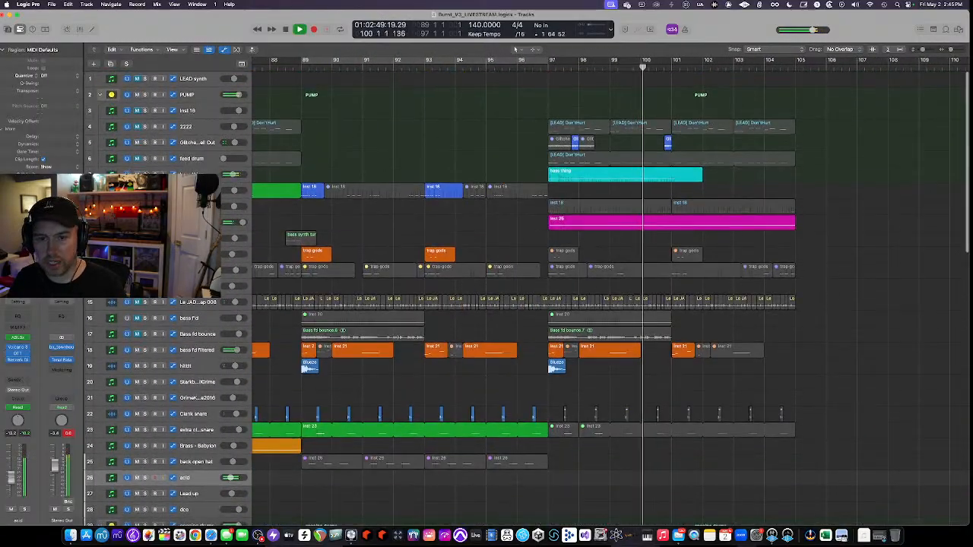
Audition the bass thing track from bar 97, first soloed and again within the full mix.
{"action": "left_click", "coordinate": [199, 173]}
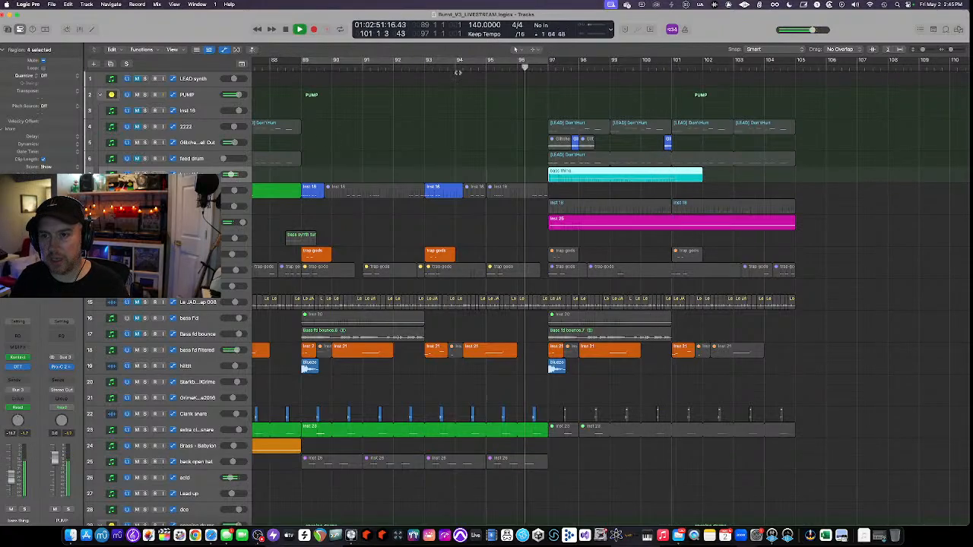
{"action": "key", "text": "ctrl+s"}
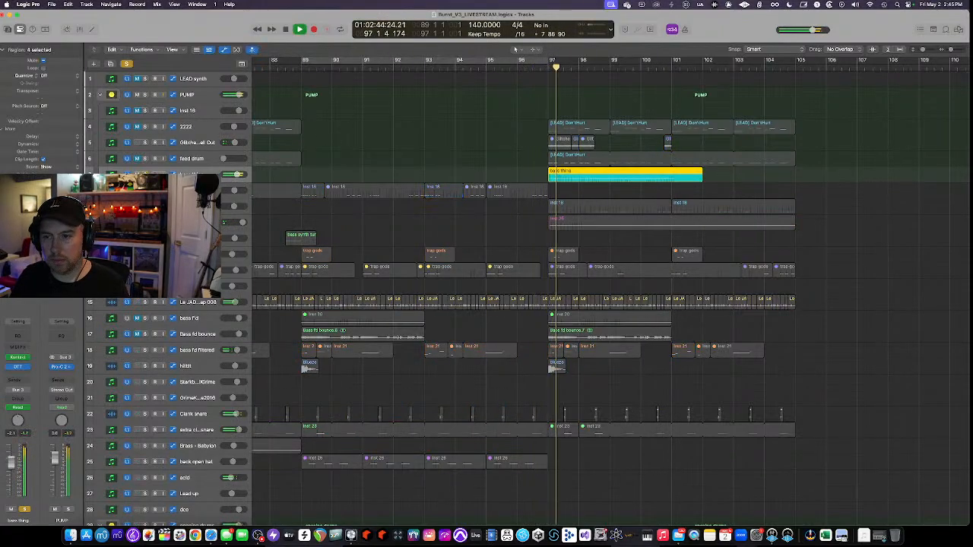
{"action": "key", "text": "ctrl+s"}
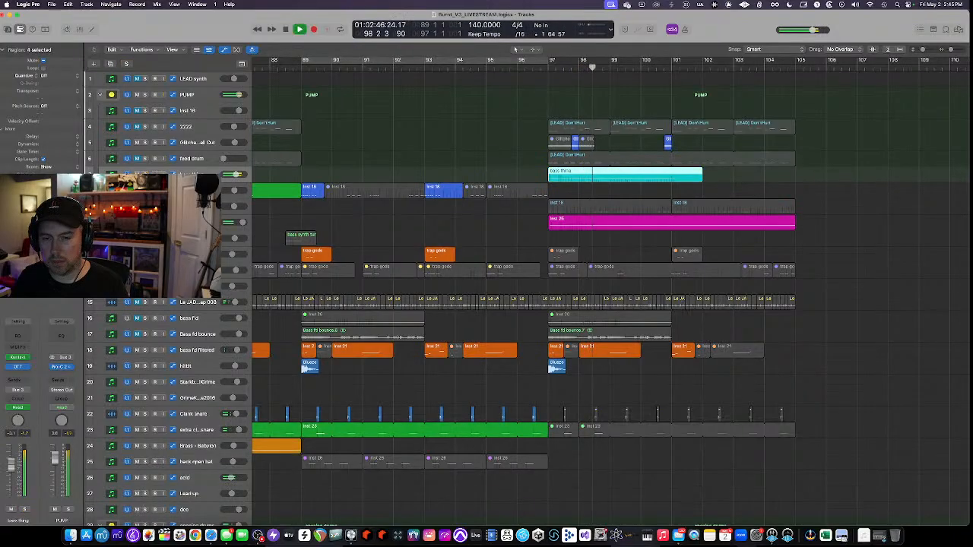
Inspect bass thing's Kontakt Bassynth instrument and OTT compressor, and return the playhead to just before bar 97.
{"action": "left_click", "coordinate": [19, 359]}
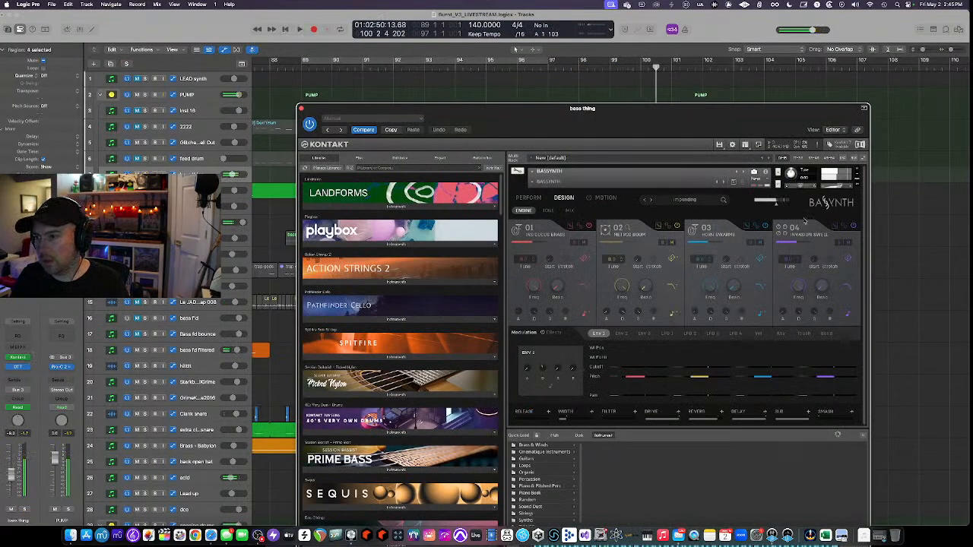
{"action": "left_click", "coordinate": [301, 109]}
{"action": "left_click", "coordinate": [17, 368]}
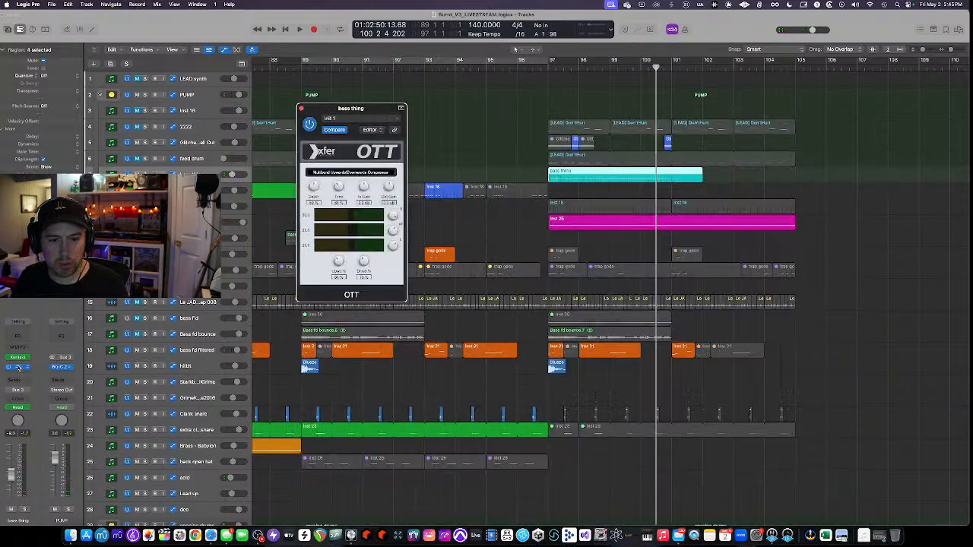
{"action": "left_click", "coordinate": [542, 67]}
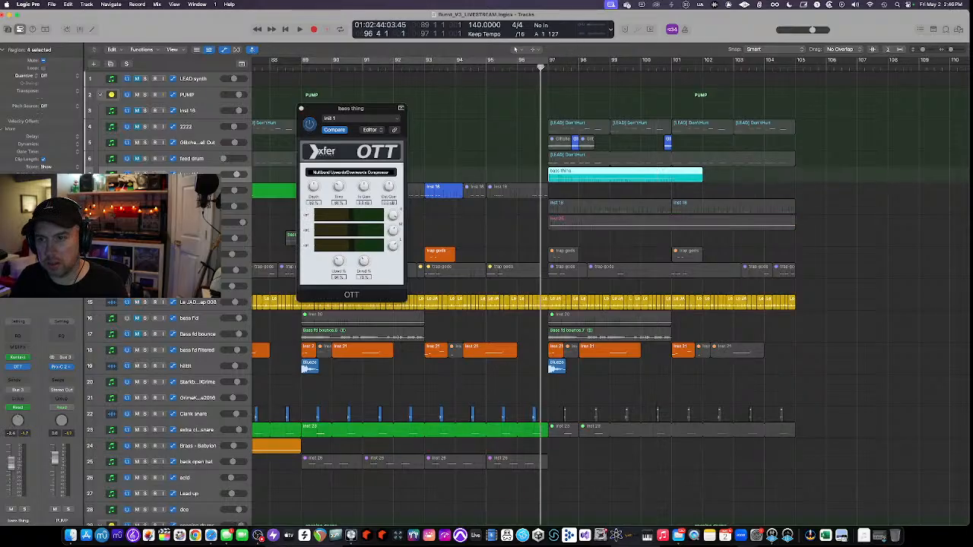
{"action": "left_click", "coordinate": [301, 109]}
Loop bars 97 to 105 with the d and eb track soloed and inspect its Pigments synth settings.
{"action": "scroll", "coordinate": [555, 192], "scroll_direction": "down", "scroll_amount": 3}
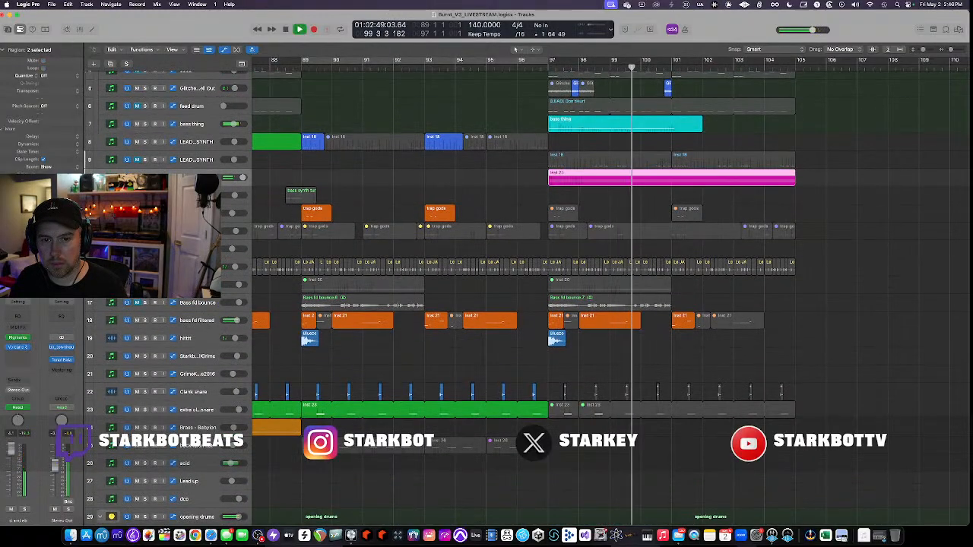
{"action": "left_click_drag", "start_coordinate": [548, 59], "coordinate": [799, 60]}
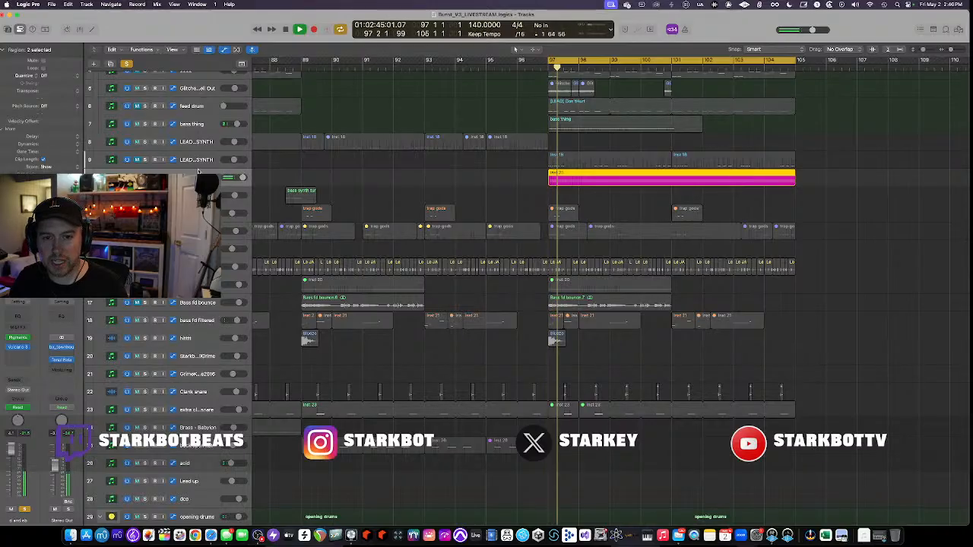
{"action": "left_click", "coordinate": [17, 339]}
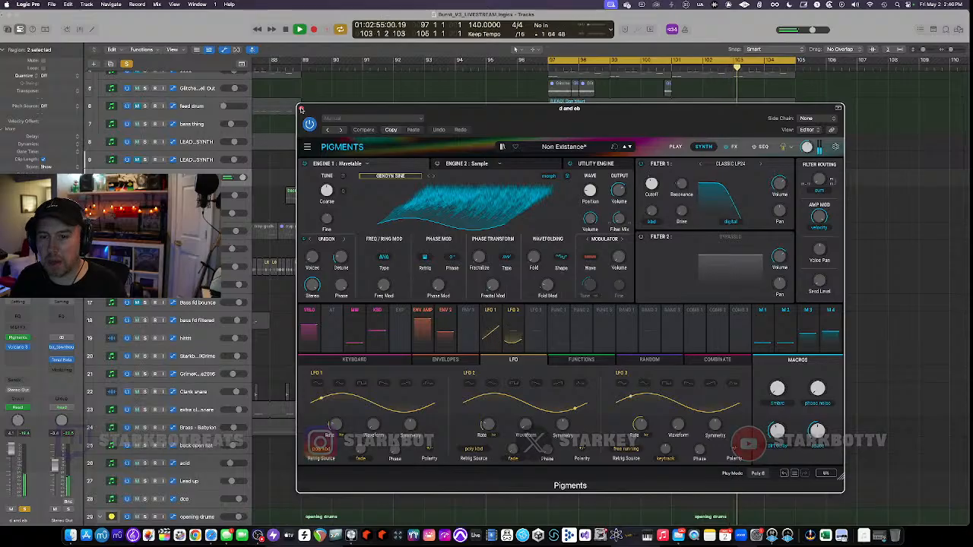
{"action": "left_click", "coordinate": [302, 109]}
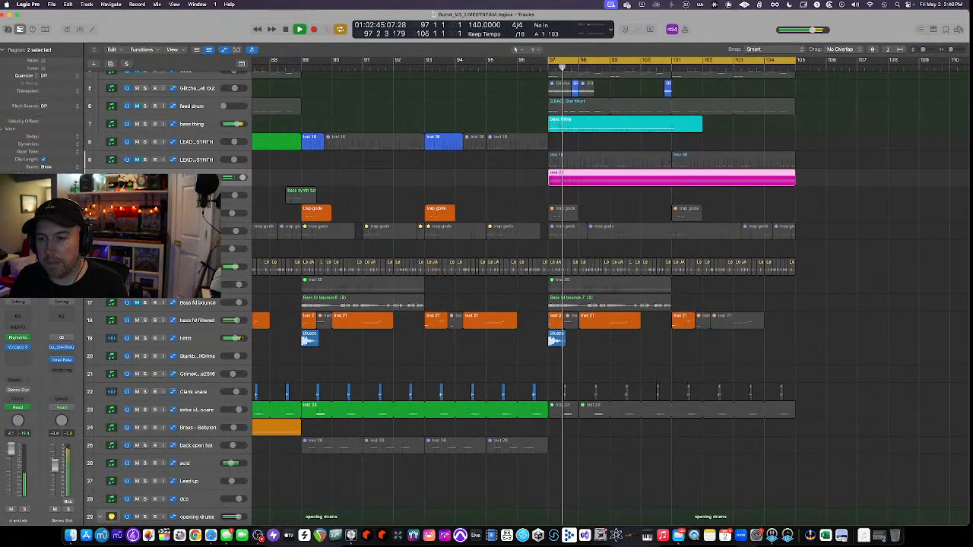
Examine which synth, drum and bass tracks play in the looped section from bar 97 to 105.
{"action": "scroll", "coordinate": [489, 279], "scroll_direction": "down", "scroll_amount": 10}
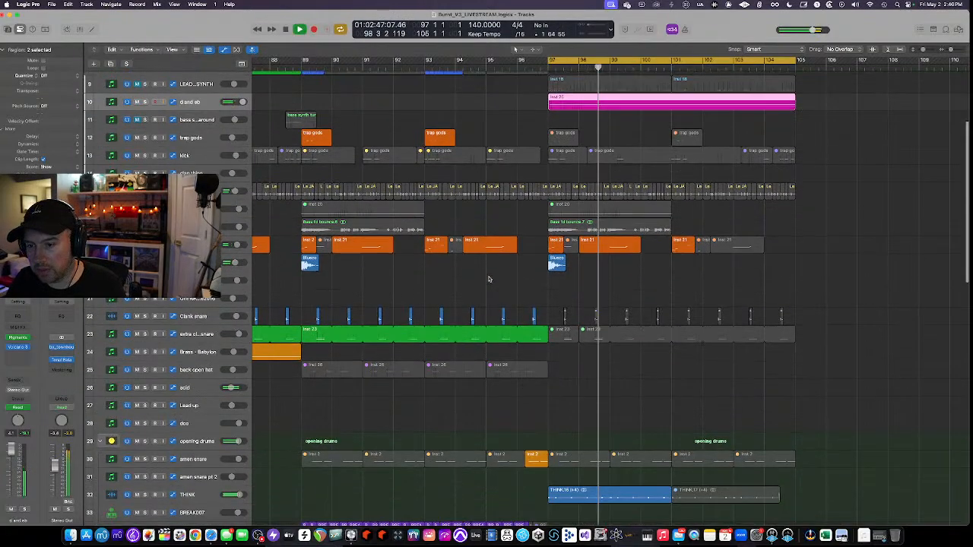
{"action": "scroll", "coordinate": [489, 279], "scroll_direction": "down", "scroll_amount": 8}
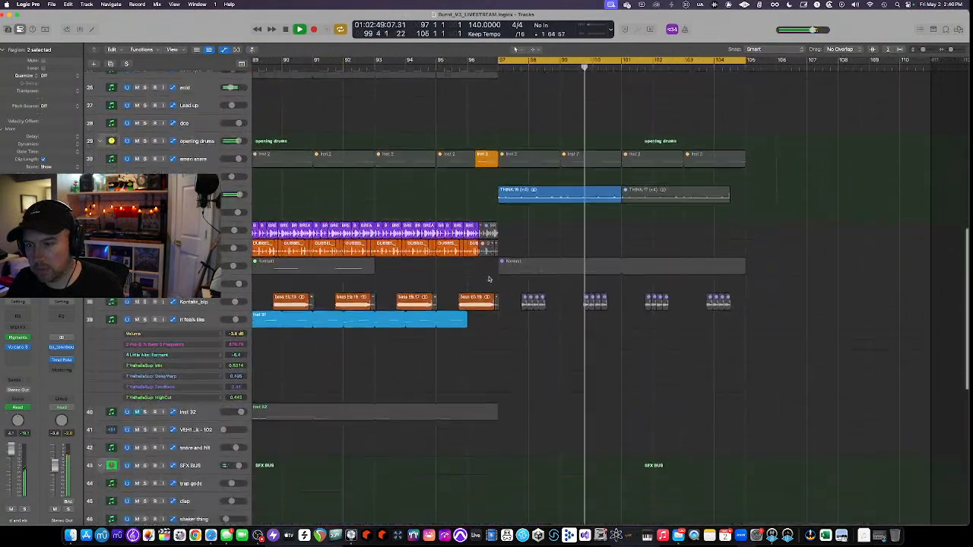
{"action": "scroll", "coordinate": [489, 280], "scroll_direction": "right", "scroll_amount": 6}
{"action": "scroll", "coordinate": [488, 277], "scroll_direction": "up", "scroll_amount": 20}
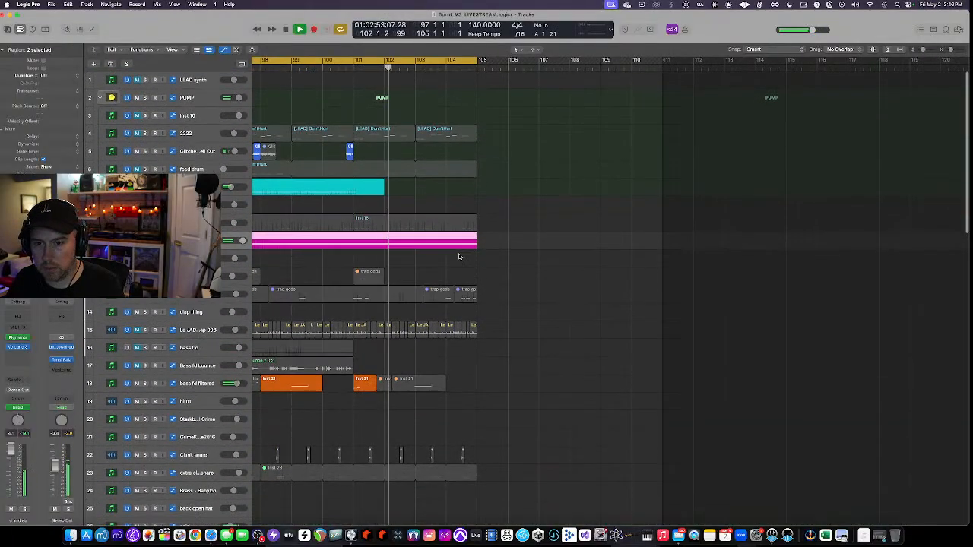
{"action": "scroll", "coordinate": [443, 234], "scroll_direction": "down", "scroll_amount": 2}
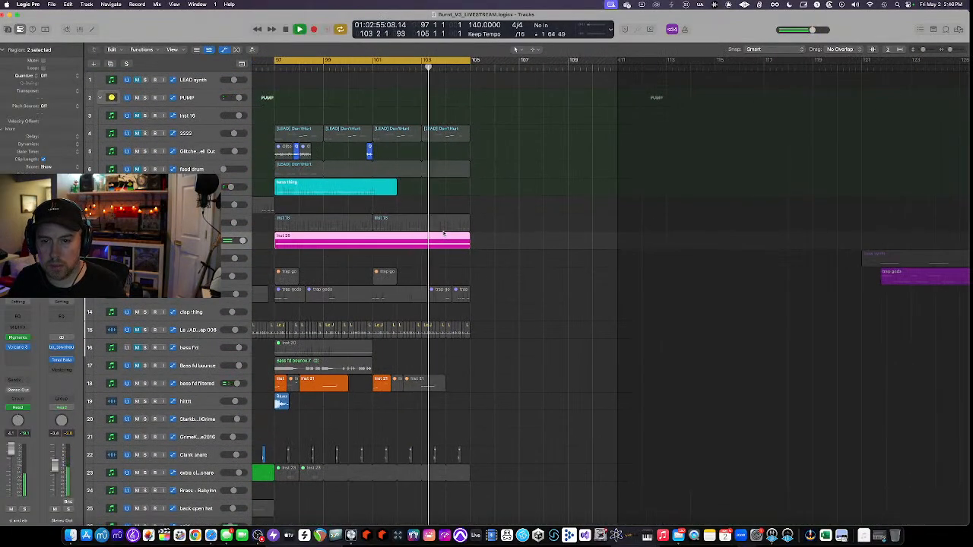
{"action": "scroll", "coordinate": [319, 292], "scroll_direction": "down", "scroll_amount": 6}
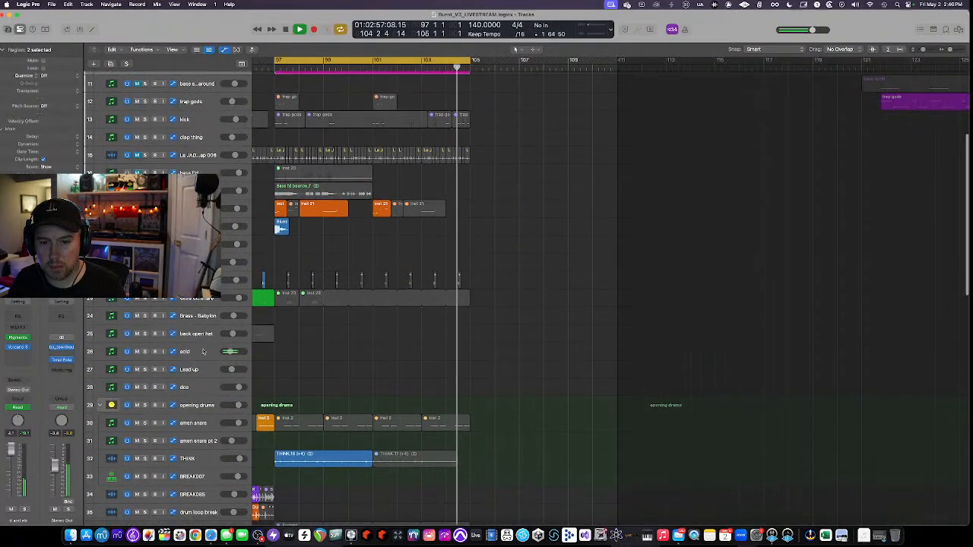
Solo the acid track in the looped section and inspect its volume, mute, accent, cutoff and other synth-parameter automation lanes.
{"action": "left_click", "coordinate": [203, 352]}
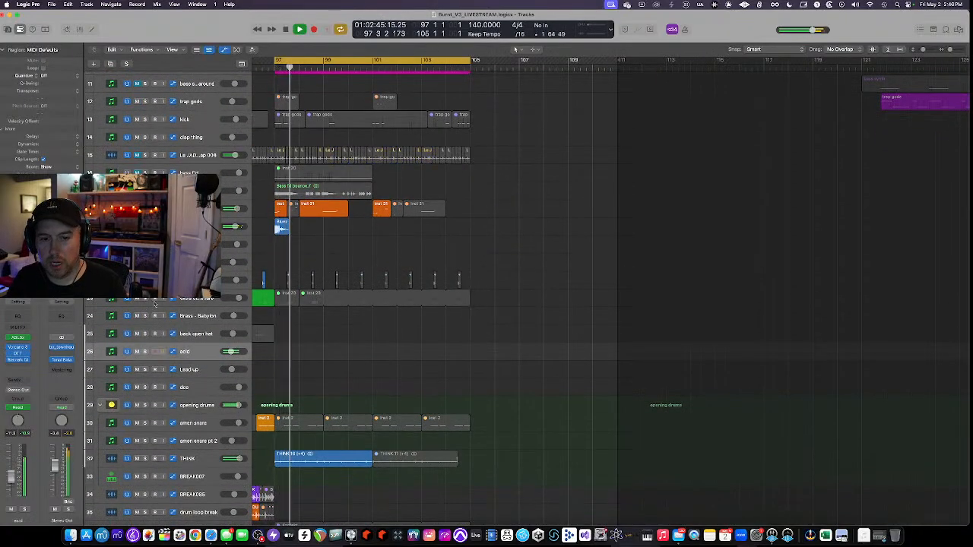
{"action": "left_click", "coordinate": [144, 352]}
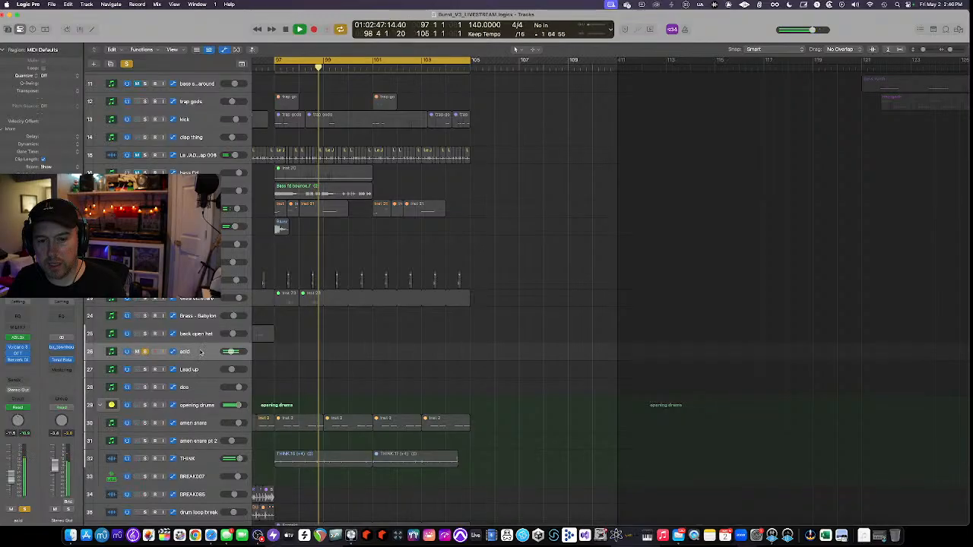
{"action": "scroll", "coordinate": [341, 357], "scroll_direction": "up", "scroll_amount": 10}
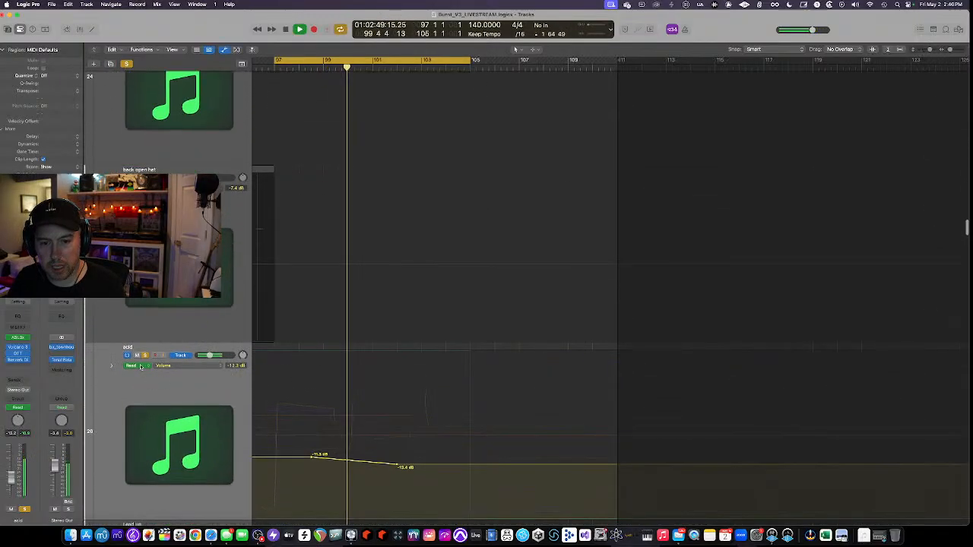
{"action": "scroll", "coordinate": [396, 355], "scroll_direction": "down", "scroll_amount": 10}
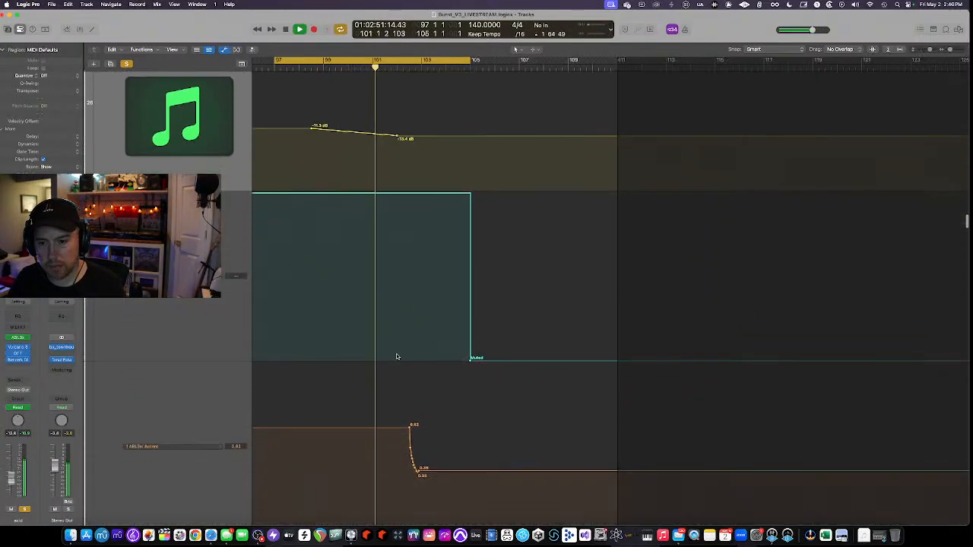
{"action": "scroll", "coordinate": [396, 356], "scroll_direction": "down", "scroll_amount": 8}
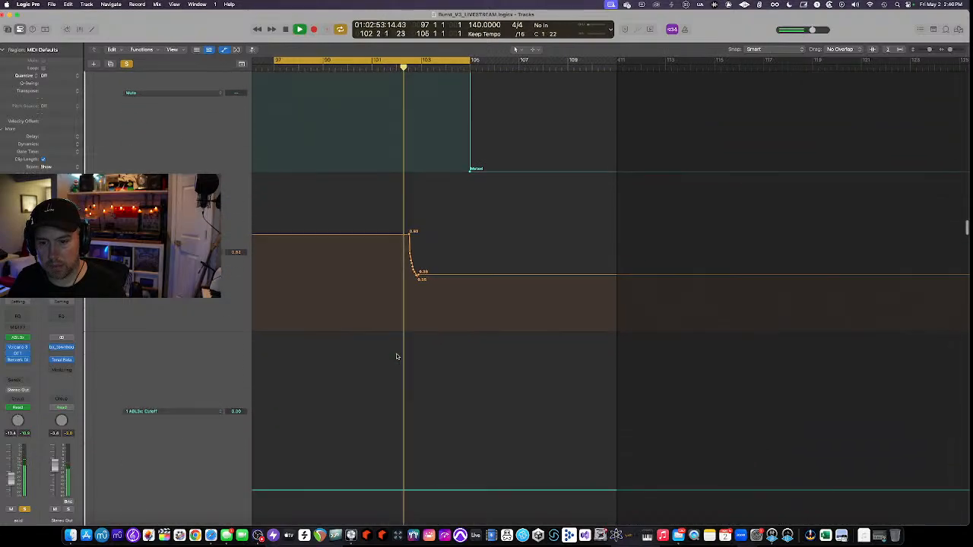
{"action": "scroll", "coordinate": [397, 357], "scroll_direction": "down", "scroll_amount": 4}
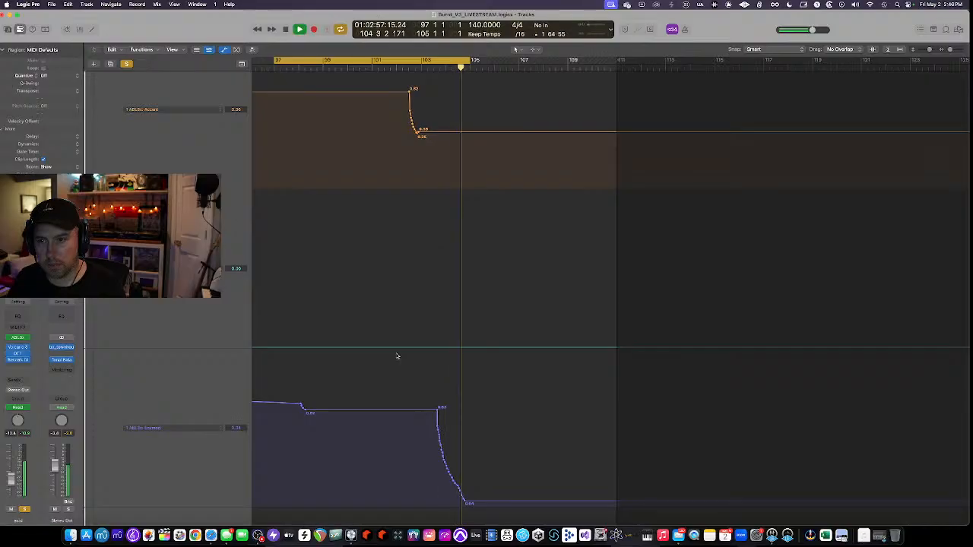
{"action": "scroll", "coordinate": [374, 350], "scroll_direction": "down", "scroll_amount": 5}
{"action": "scroll", "coordinate": [374, 350], "scroll_direction": "up", "scroll_amount": 5}
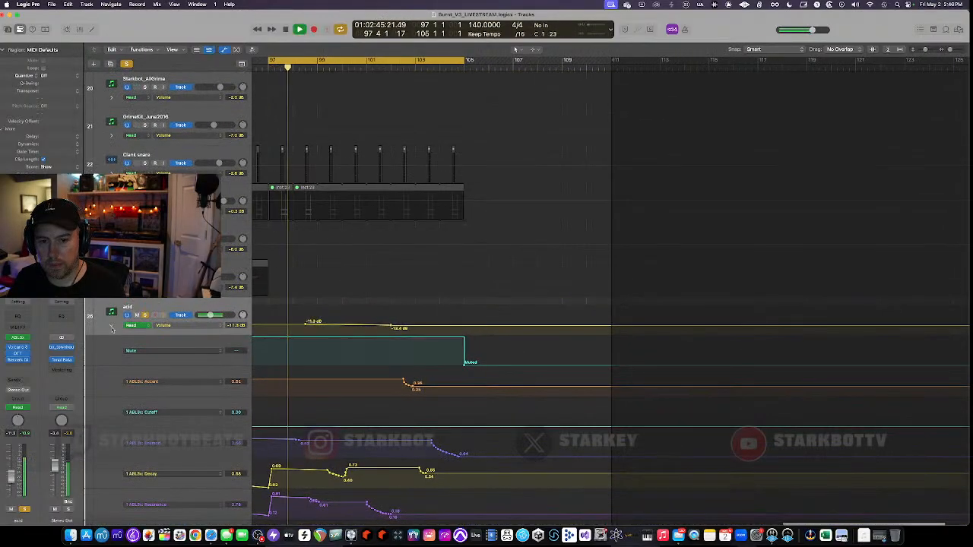
Unsolo the acid track, zoom out the arrangement and collapse the track's expanded automation lanes.
{"action": "left_click", "coordinate": [144, 315]}
{"action": "key", "text": "super+Up"}
{"action": "key", "text": "super+Up"}
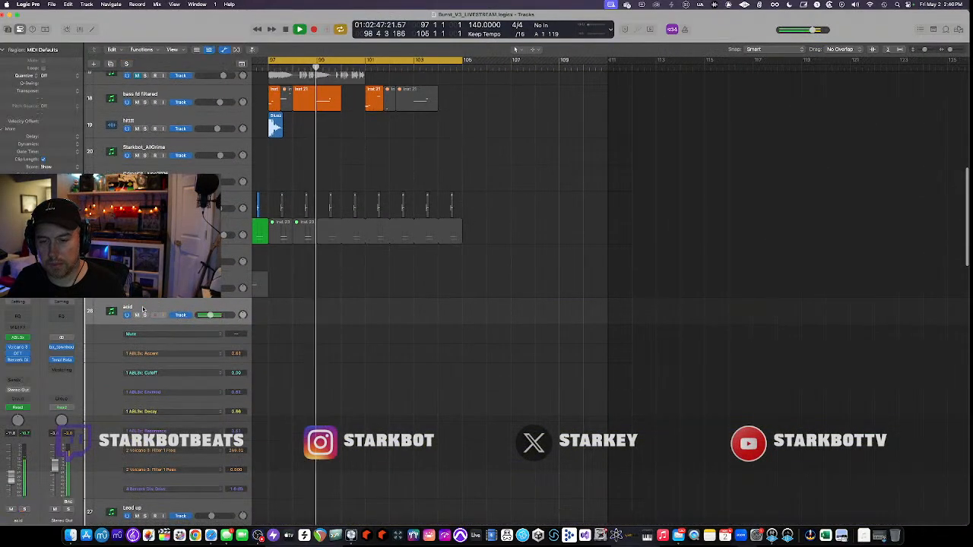
{"action": "key", "text": "super+Left"}
{"action": "key", "text": "super+Left"}
{"action": "key", "text": "super+Left"}
{"action": "key", "text": "super+Down"}
{"action": "key", "text": "super+Down"}
{"action": "key", "text": "super+Down"}
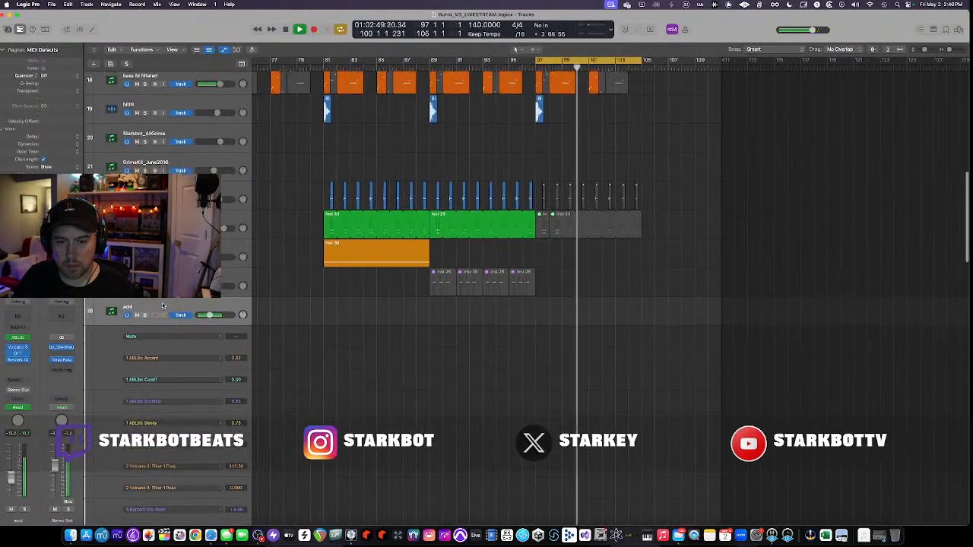
{"action": "key", "text": "super+Down"}
{"action": "key", "text": "super+Down"}
{"action": "key", "text": "super+Down"}
{"action": "left_click", "coordinate": [111, 334]}
Examine the earlier drop sections across the synth, bass and drum tracks in the full mix, and stop playback.
{"action": "key", "text": "super+Up"}
{"action": "key", "text": "super+Up"}
{"action": "key", "text": "super+Up"}
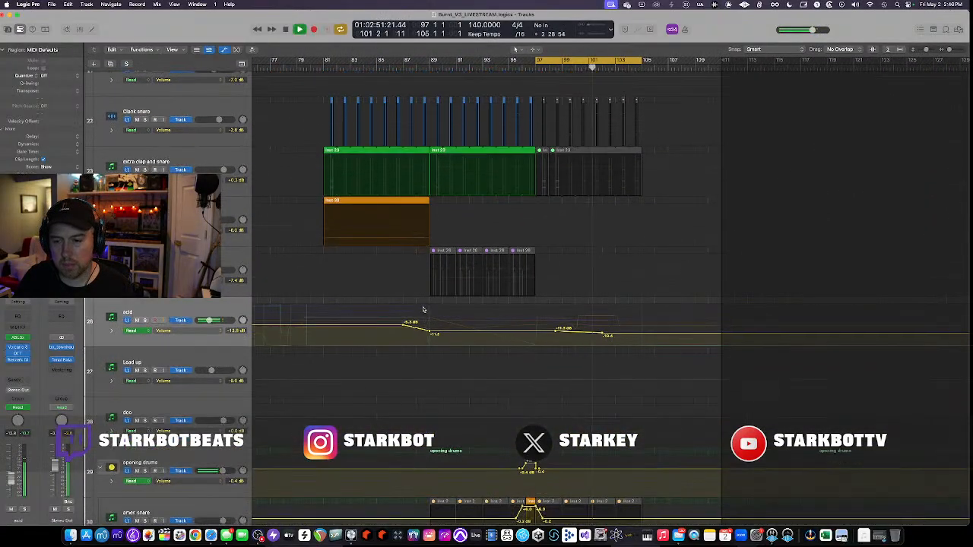
{"action": "key", "text": "super+Up"}
{"action": "key", "text": "super+Left"}
{"action": "key", "text": "super+Left"}
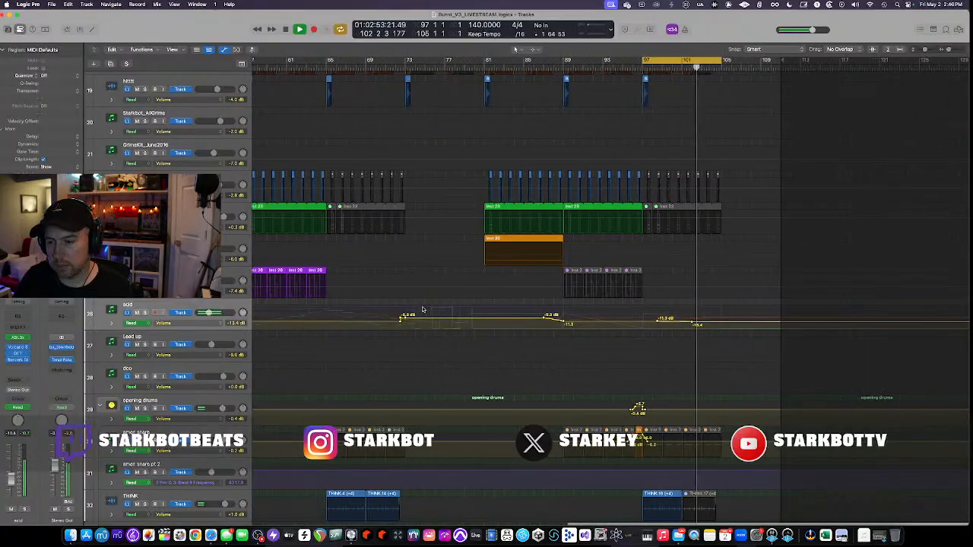
{"action": "scroll", "coordinate": [423, 309], "scroll_direction": "up", "scroll_amount": 3}
{"action": "scroll", "coordinate": [423, 310], "scroll_direction": "up", "scroll_amount": 10}
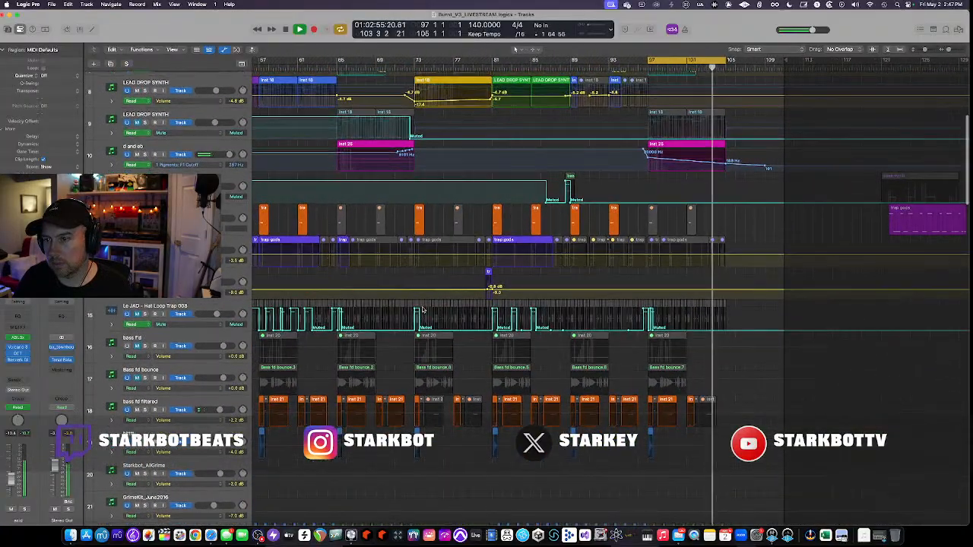
{"action": "scroll", "coordinate": [423, 310], "scroll_direction": "left", "scroll_amount": 1}
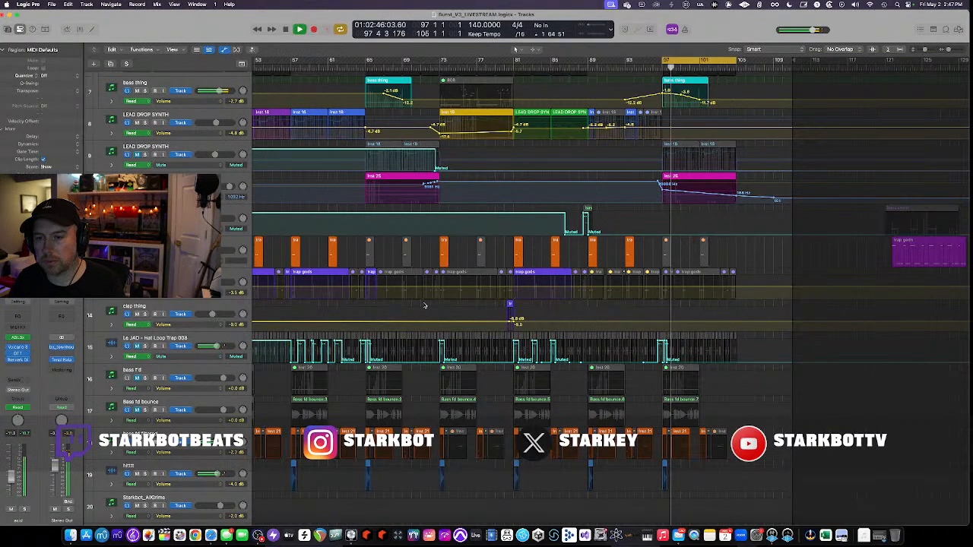
{"action": "key", "text": "space"}
{"action": "key", "text": "super+Left"}
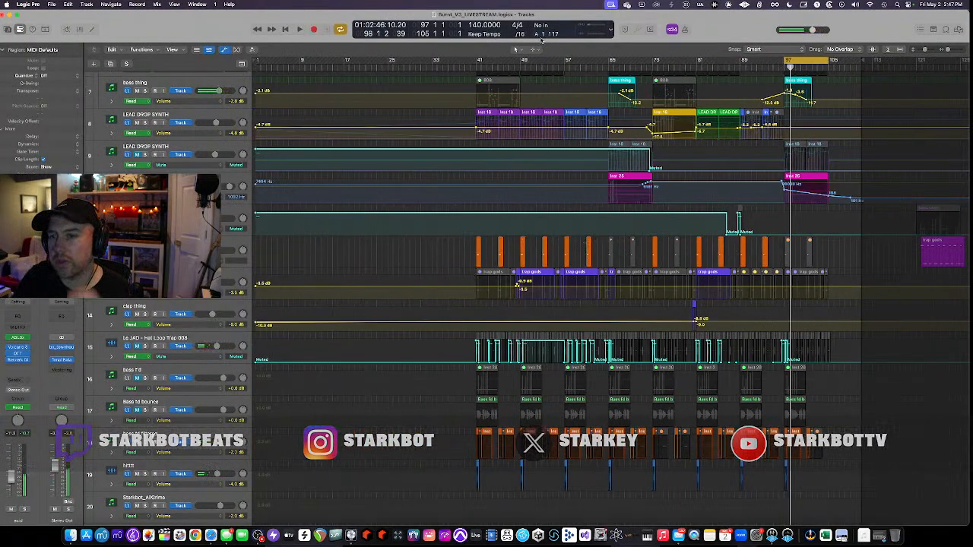
Move the playhead back to bar 38, just ahead of the first drop at bar 41.
{"action": "left_click", "coordinate": [479, 67]}
{"action": "key", "text": "comma"}
{"action": "key", "text": "comma"}
{"action": "key", "text": "comma"}
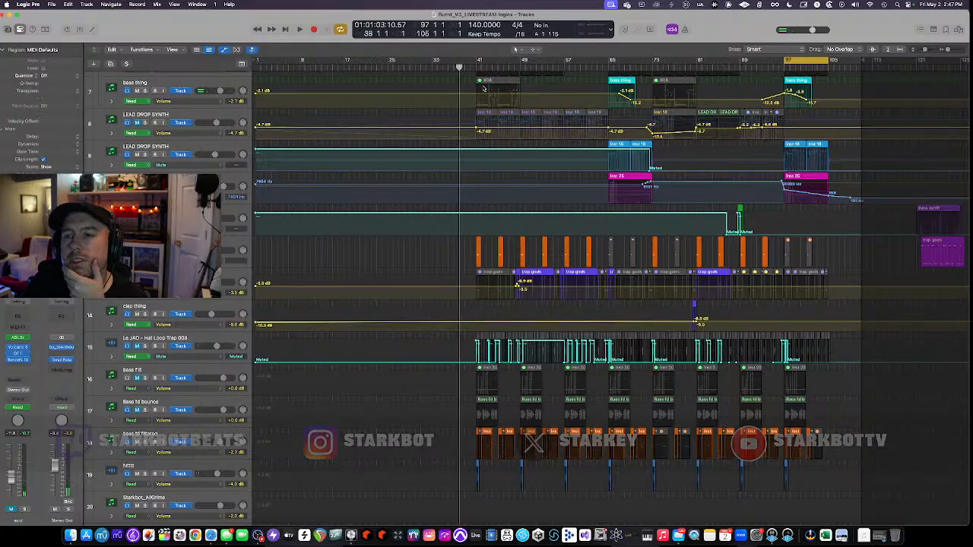
Switch to Safari to check the Vacuum State album page on Bandcamp, and return to the Logic Pro project.
{"action": "scroll", "coordinate": [485, 86], "scroll_direction": "up", "scroll_amount": 5}
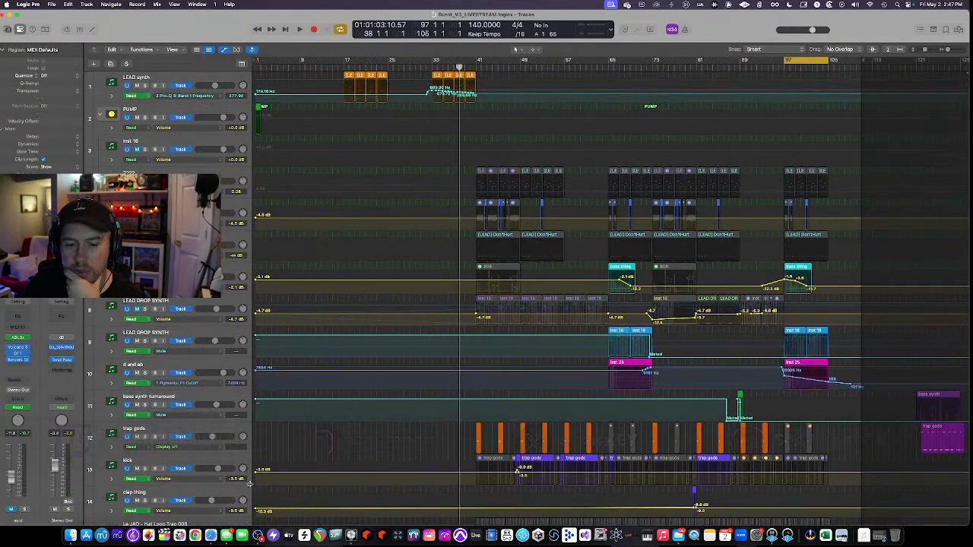
{"action": "left_click", "coordinate": [210, 536]}
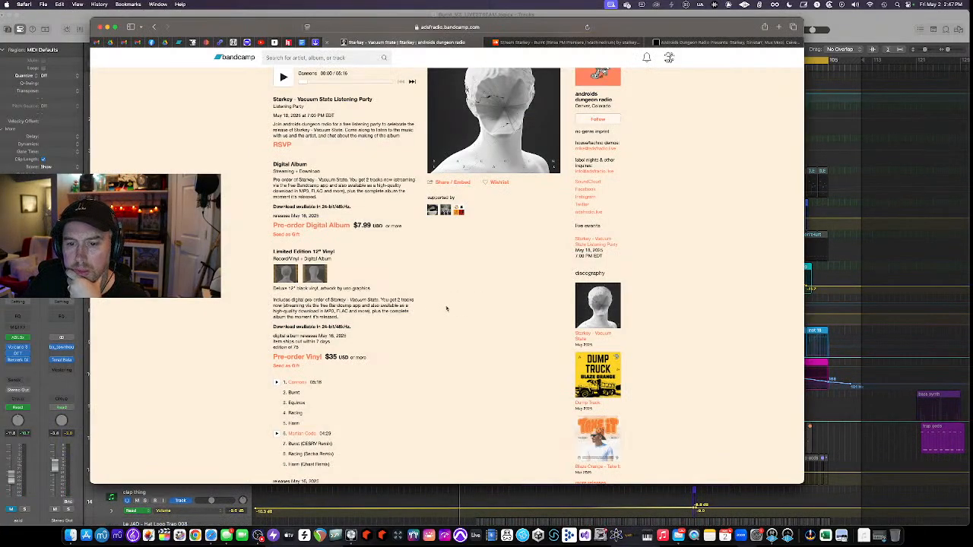
{"action": "left_click", "coordinate": [80, 21]}
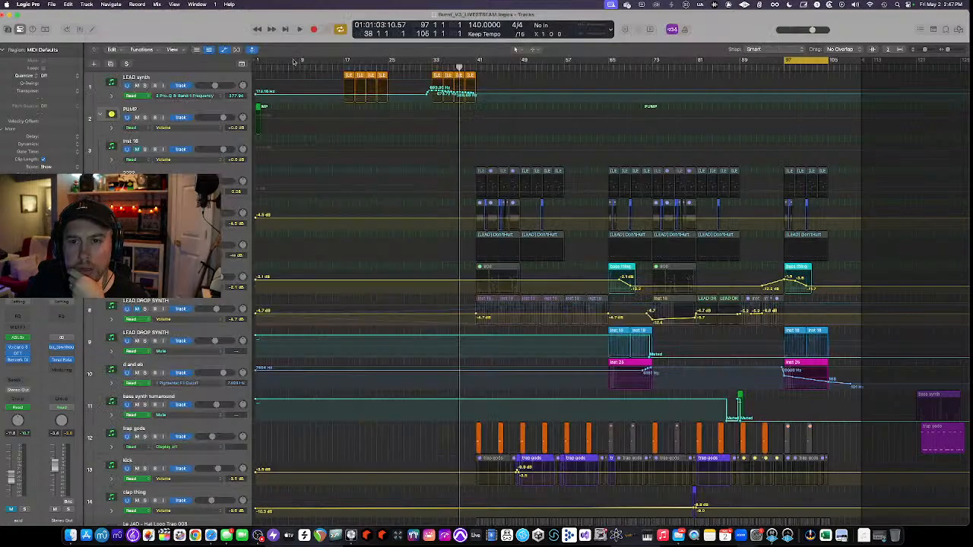
Place the playhead at bar 105, turn off looping and hide the track automation.
{"action": "left_click", "coordinate": [342, 68]}
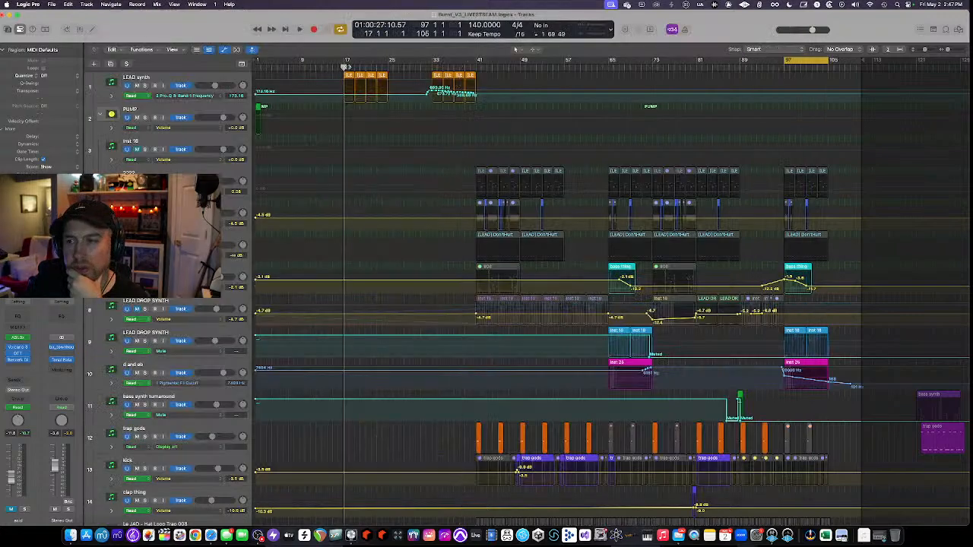
{"action": "left_click_drag", "start_coordinate": [347, 67], "coordinate": [831, 90]}
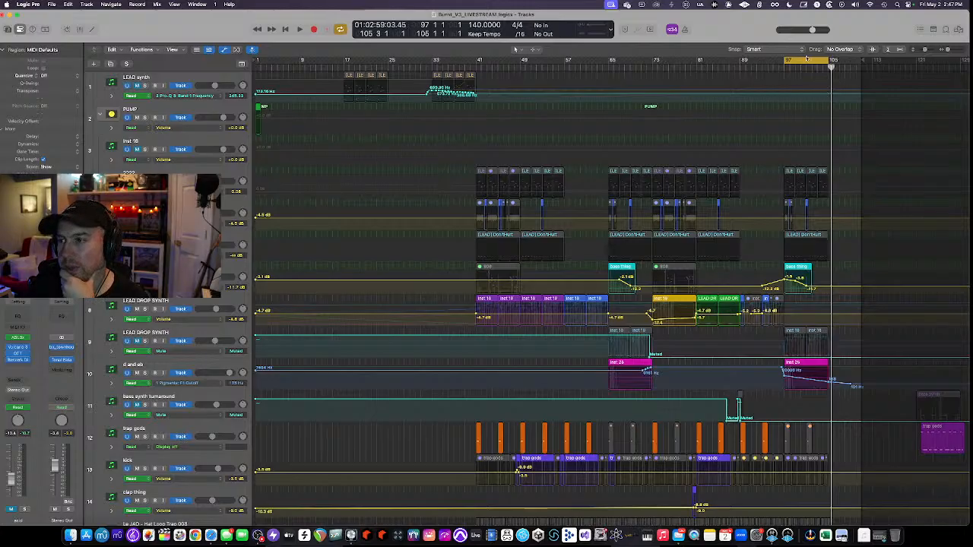
{"action": "key", "text": "a"}
{"action": "scroll", "coordinate": [667, 162], "scroll_direction": "down", "scroll_amount": 2}
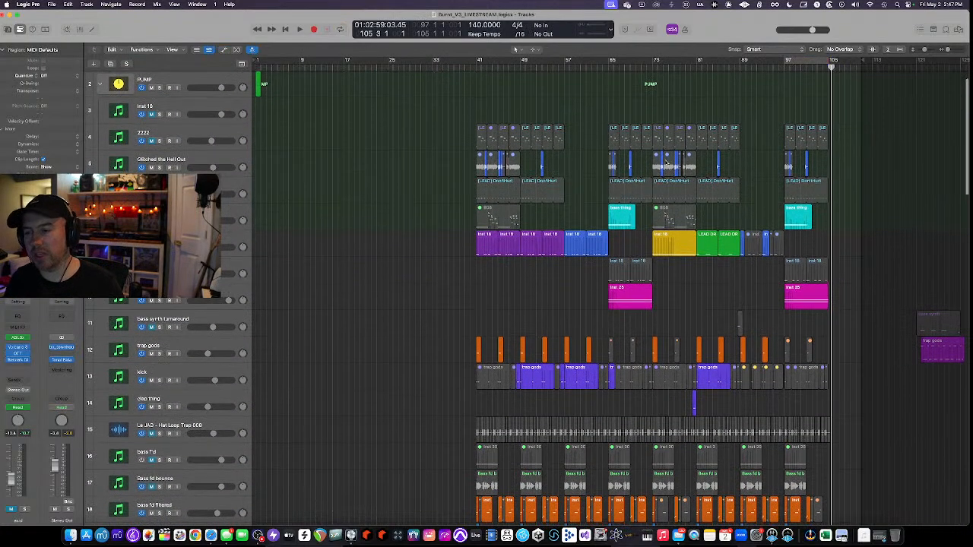
Look over the regions of all tracks across the arrangement, with the playhead placed at bar 82.
{"action": "scroll", "coordinate": [666, 161], "scroll_direction": "down", "scroll_amount": 5}
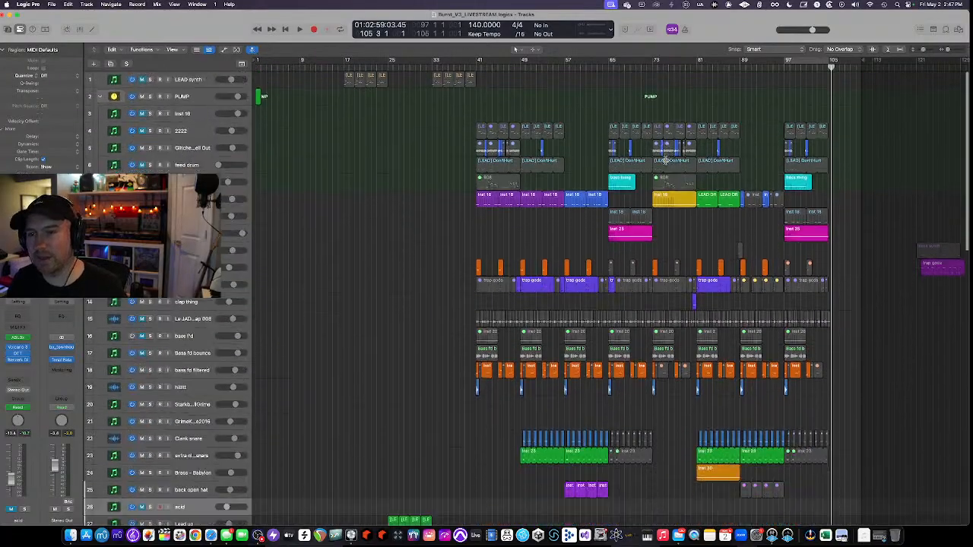
{"action": "scroll", "coordinate": [666, 163], "scroll_direction": "down", "scroll_amount": 3}
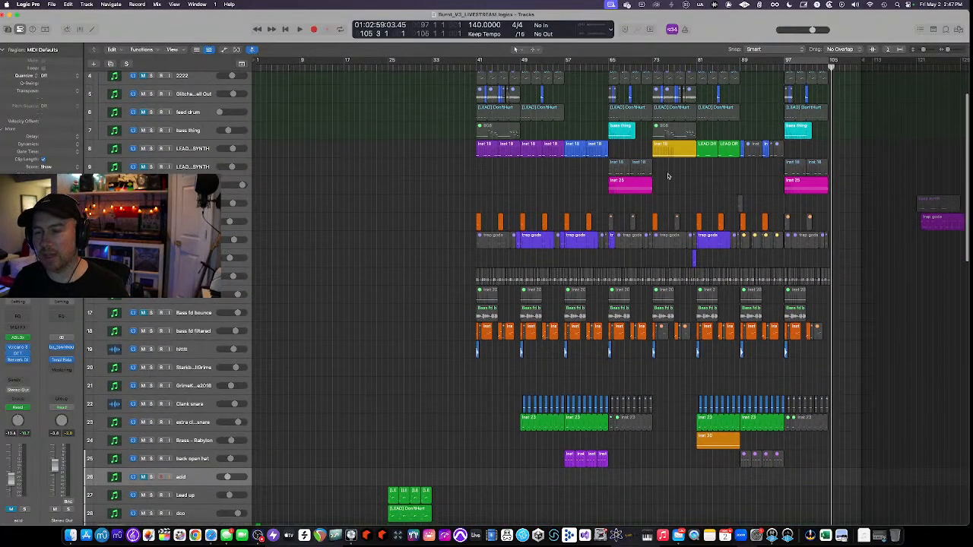
{"action": "scroll", "coordinate": [668, 177], "scroll_direction": "down", "scroll_amount": 1}
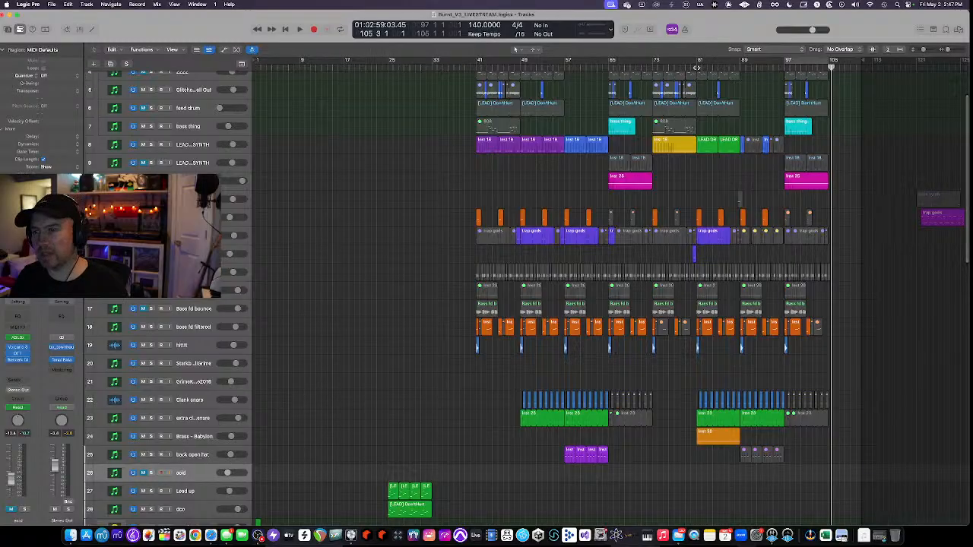
{"action": "left_click", "coordinate": [704, 68]}
{"action": "scroll", "coordinate": [466, 139], "scroll_direction": "down", "scroll_amount": 5}
{"action": "scroll", "coordinate": [464, 139], "scroll_direction": "up", "scroll_amount": 9}
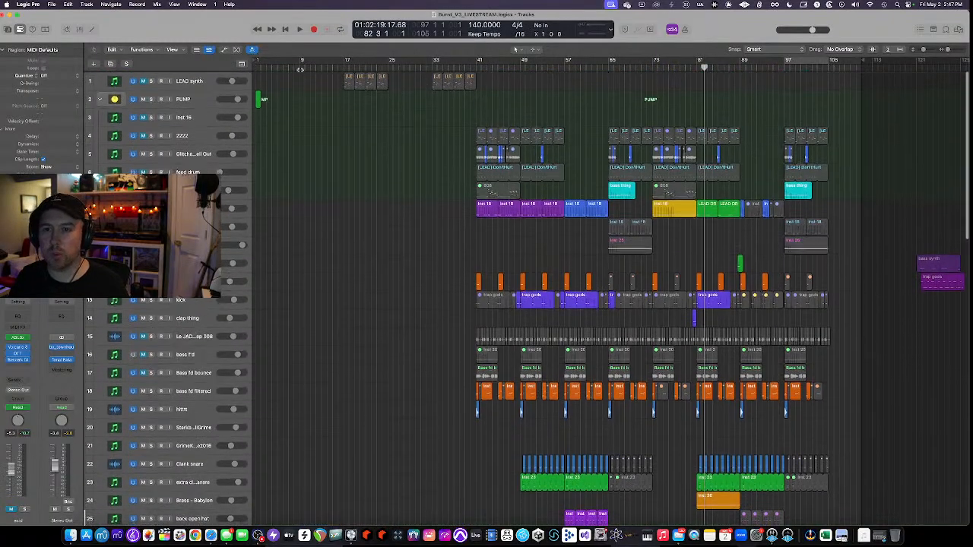
Audition the LEAD synth track soloed from bar 17, unsolo it and place the playhead at bar 41.
{"action": "left_click", "coordinate": [344, 68]}
{"action": "key", "text": "space"}
{"action": "left_click", "coordinate": [150, 80]}
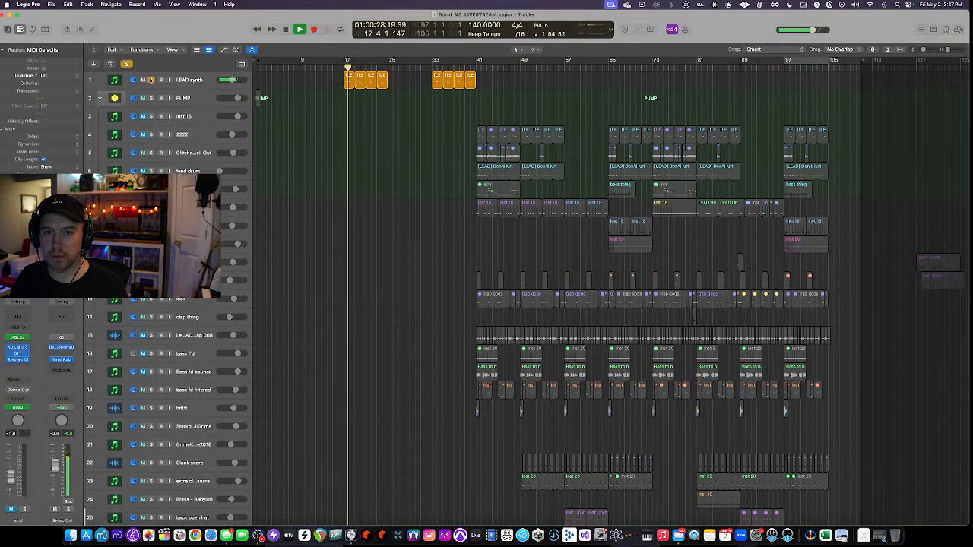
{"action": "left_click", "coordinate": [150, 80]}
{"action": "left_click", "coordinate": [477, 68]}
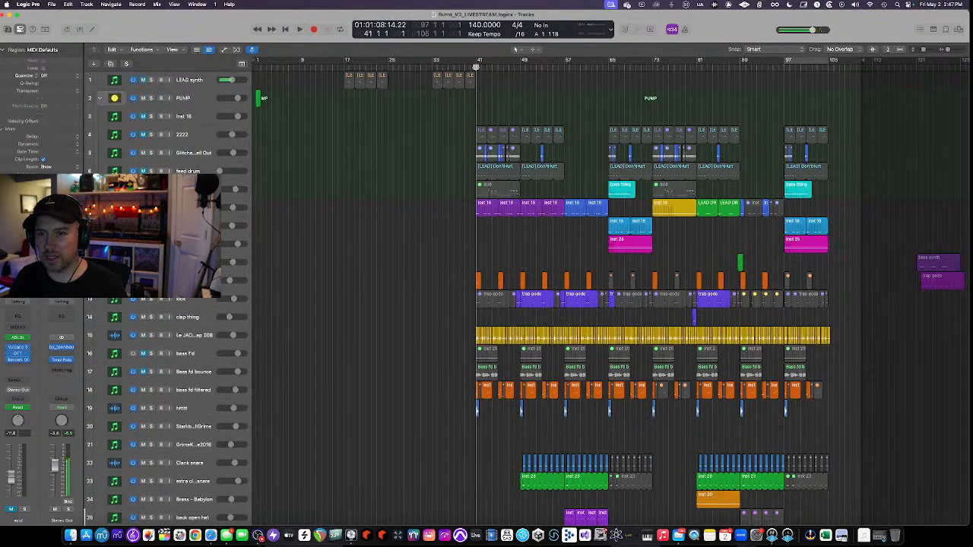
Play the section with the Lead up and dco tracks from bar 25, and return the playhead to bar 41.
{"action": "scroll", "coordinate": [409, 140], "scroll_direction": "down", "scroll_amount": 10}
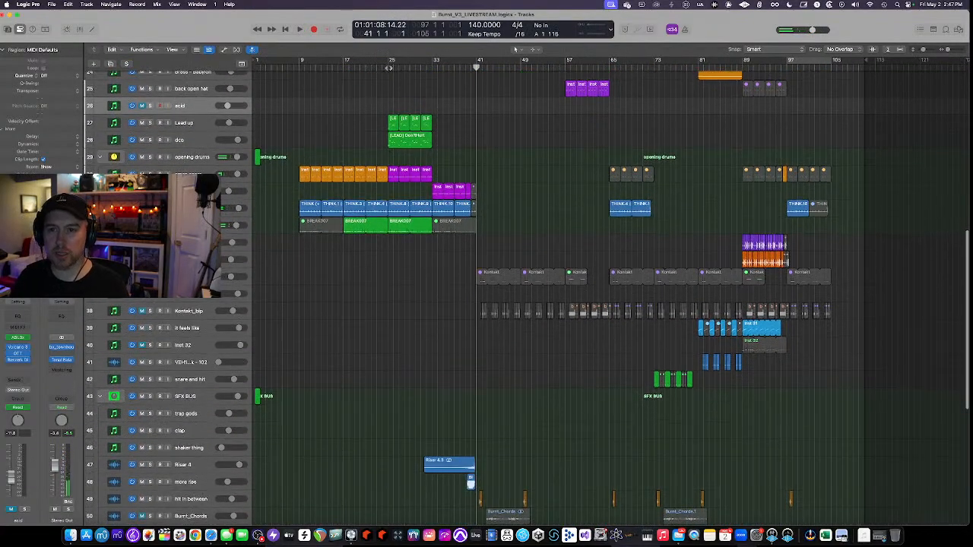
{"action": "left_click", "coordinate": [391, 68]}
{"action": "key", "text": "space"}
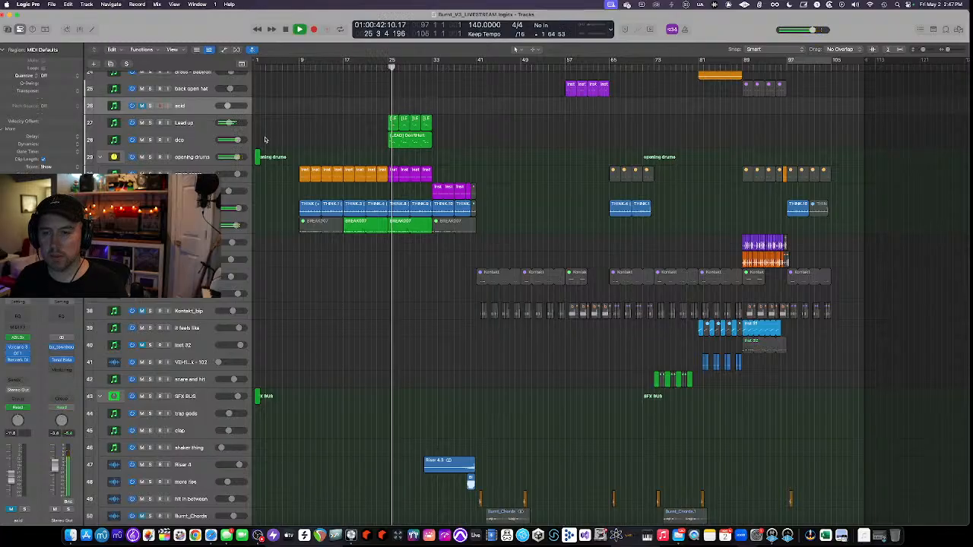
{"action": "left_click", "coordinate": [476, 67]}
Audition the Burnt_Chords track in the SFX BUS soloed from bar 42, and stop playback after its first region.
{"action": "scroll", "coordinate": [502, 167], "scroll_direction": "down", "scroll_amount": 10}
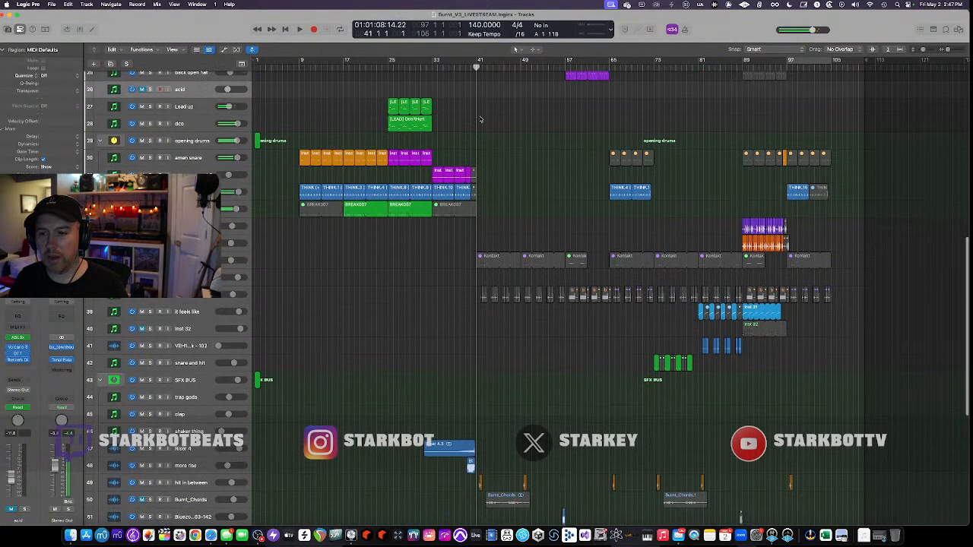
{"action": "scroll", "coordinate": [515, 193], "scroll_direction": "up", "scroll_amount": 3}
{"action": "scroll", "coordinate": [515, 193], "scroll_direction": "up", "scroll_amount": 1}
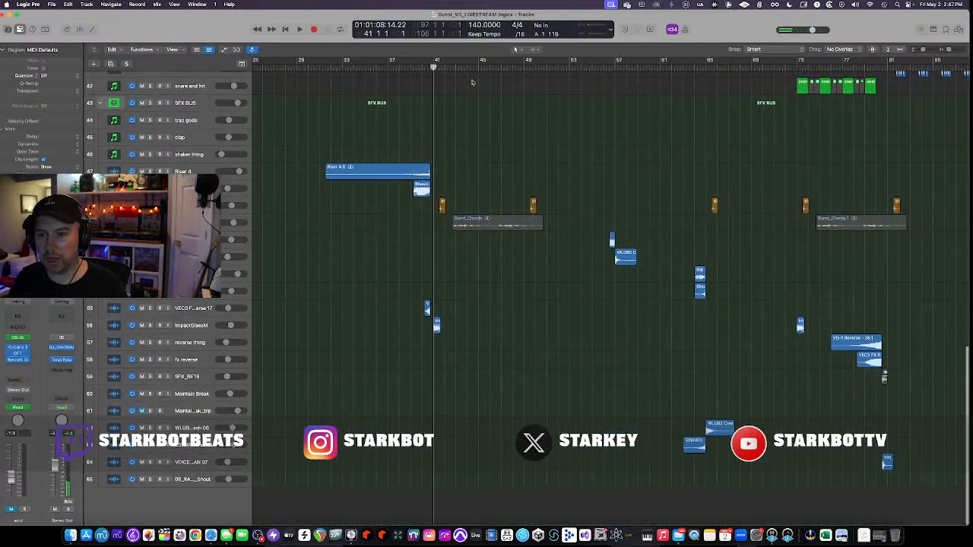
{"action": "left_click", "coordinate": [457, 69]}
{"action": "key", "text": "space"}
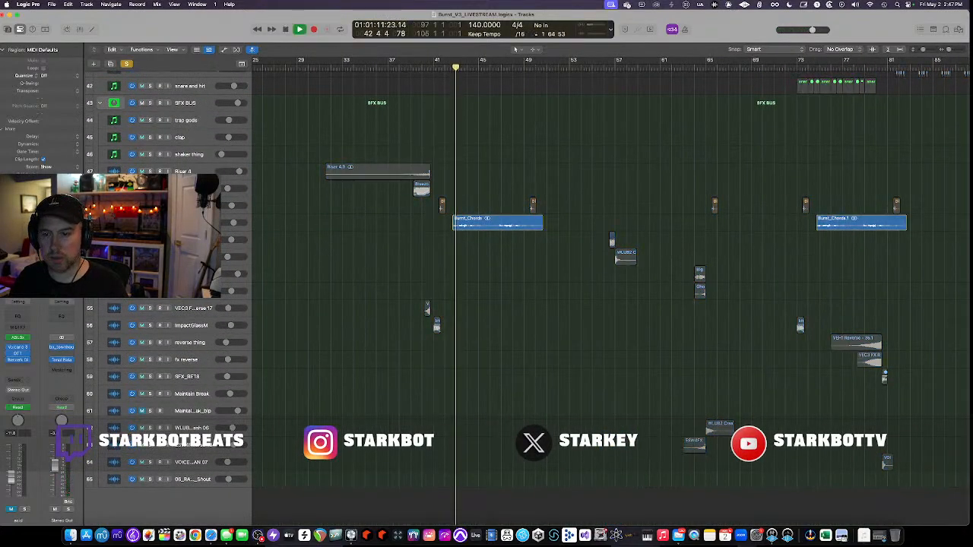
{"action": "left_click", "coordinate": [191, 223]}
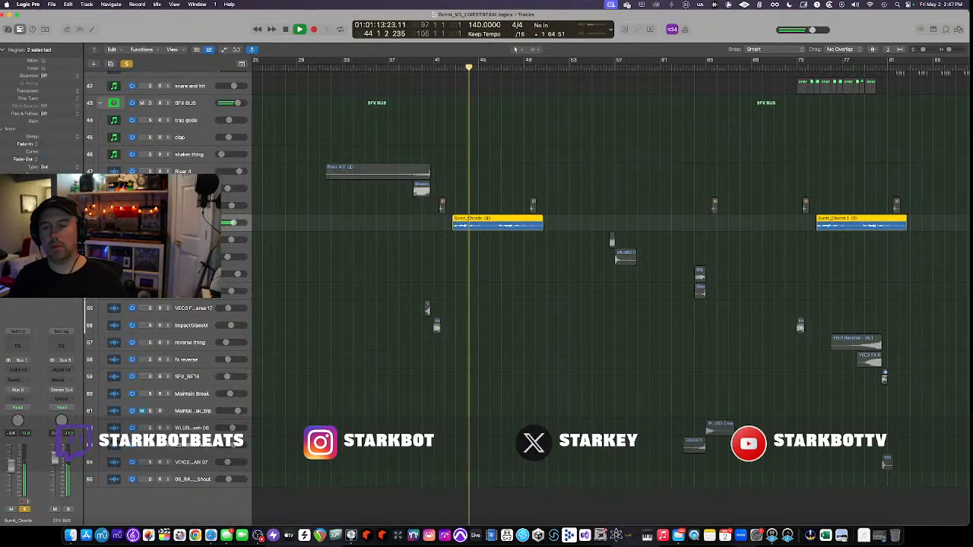
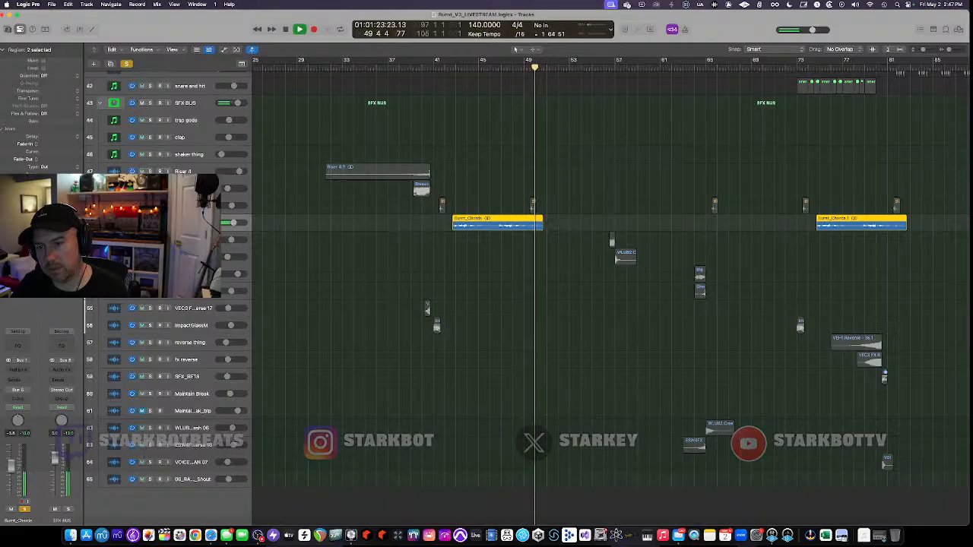
{"action": "key", "text": "space"}
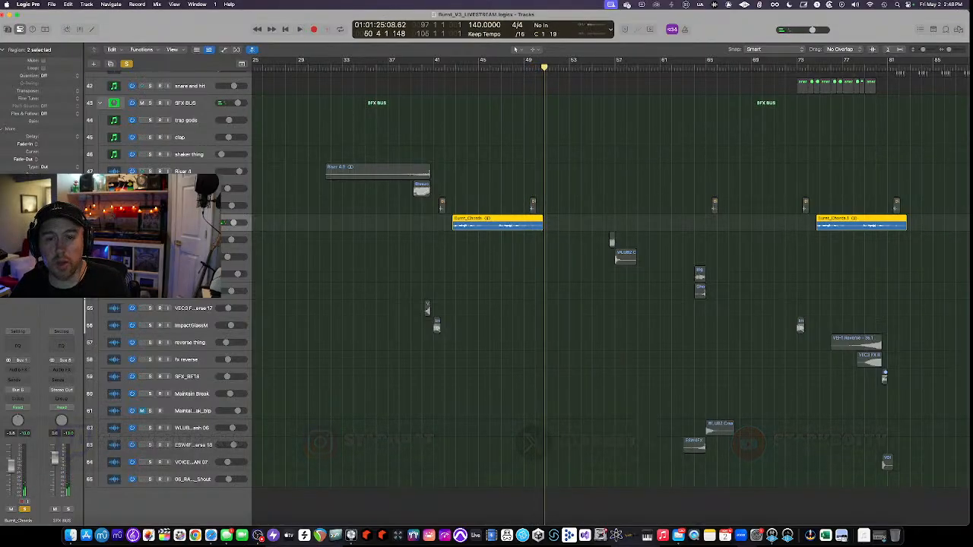
Open Pigments on the LEAD DROP SYNTH track and show the track's automation lanes, with the plug-in window moved aside.
{"action": "key", "text": "shift+i"}
{"action": "scroll", "coordinate": [345, 243], "scroll_direction": "up", "scroll_amount": 20}
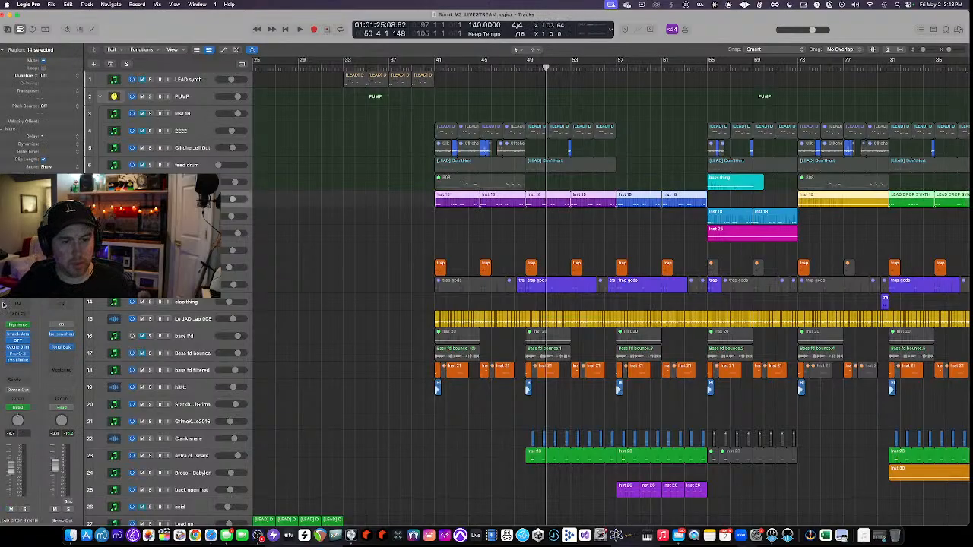
{"action": "left_click", "coordinate": [18, 325]}
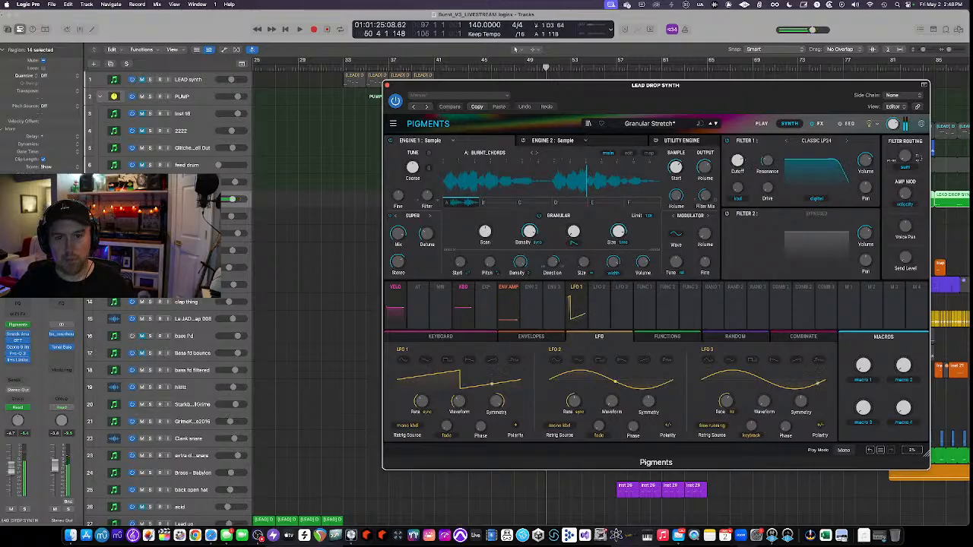
{"action": "key", "text": "a"}
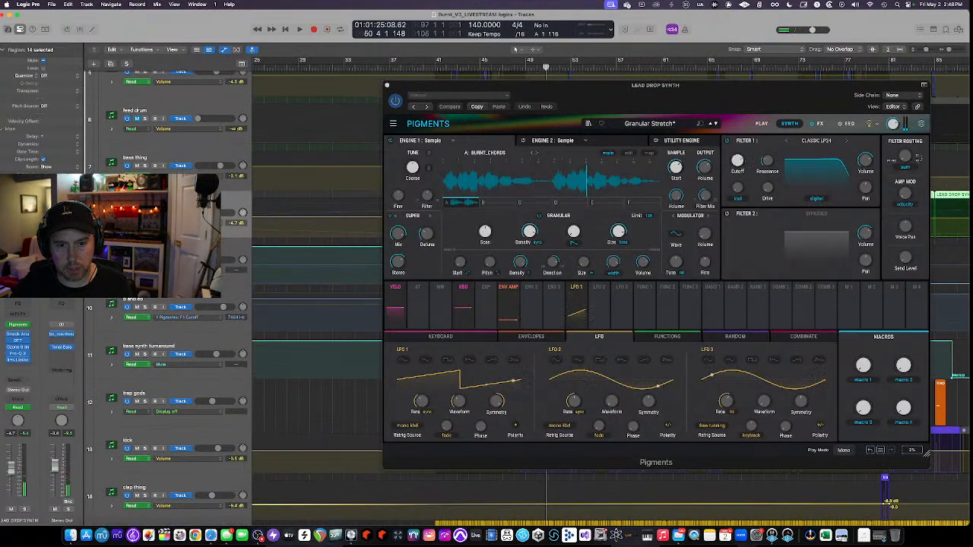
{"action": "left_click_drag", "start_coordinate": [436, 87], "coordinate": [728, 150]}
{"action": "scroll", "coordinate": [537, 173], "scroll_direction": "down", "scroll_amount": 6}
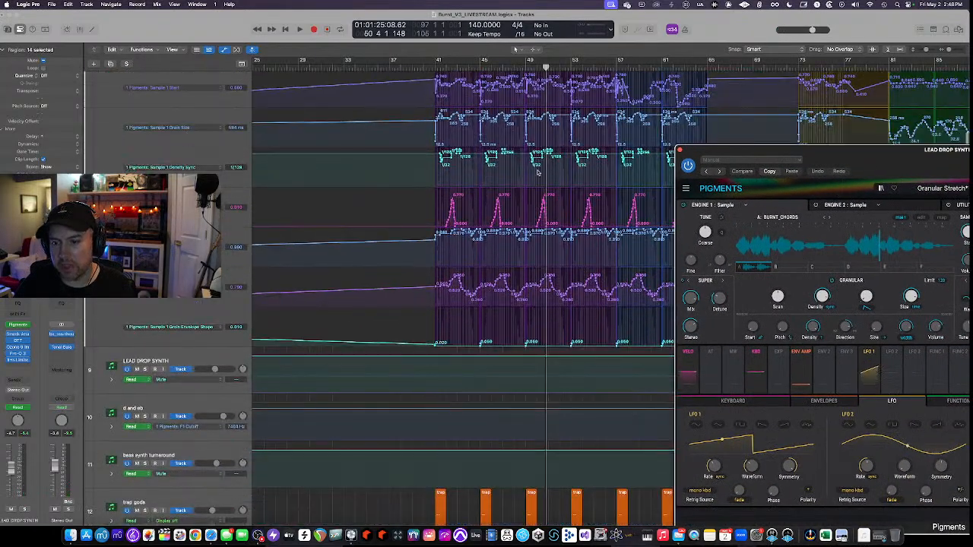
{"action": "scroll", "coordinate": [538, 174], "scroll_direction": "up", "scroll_amount": 3}
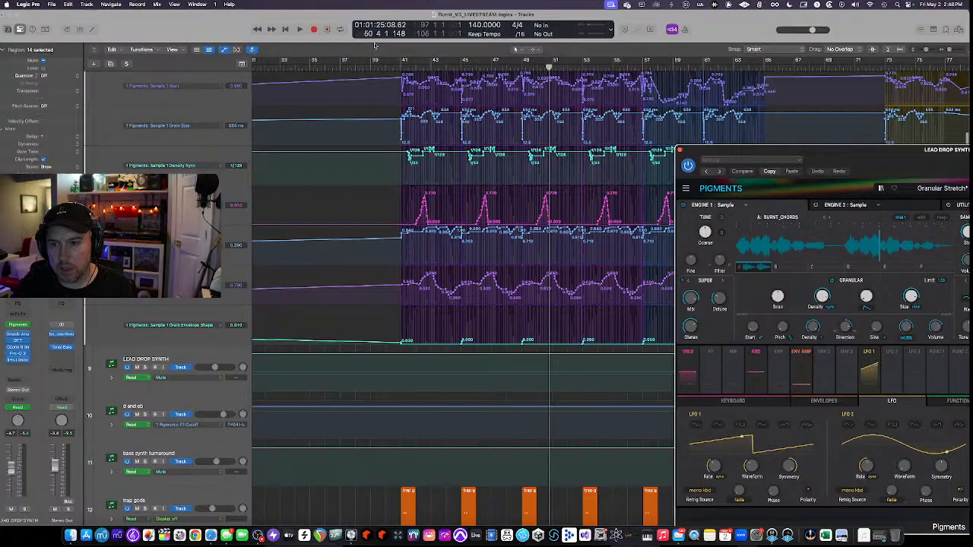
Loop bars 41 to 45 with LEAD DROP SYNTH soloed and examine its Pigments automation lanes during playback.
{"action": "left_click_drag", "start_coordinate": [402, 62], "coordinate": [461, 62]}
{"action": "key", "text": "space"}
{"action": "scroll", "coordinate": [434, 247], "scroll_direction": "up", "scroll_amount": 5}
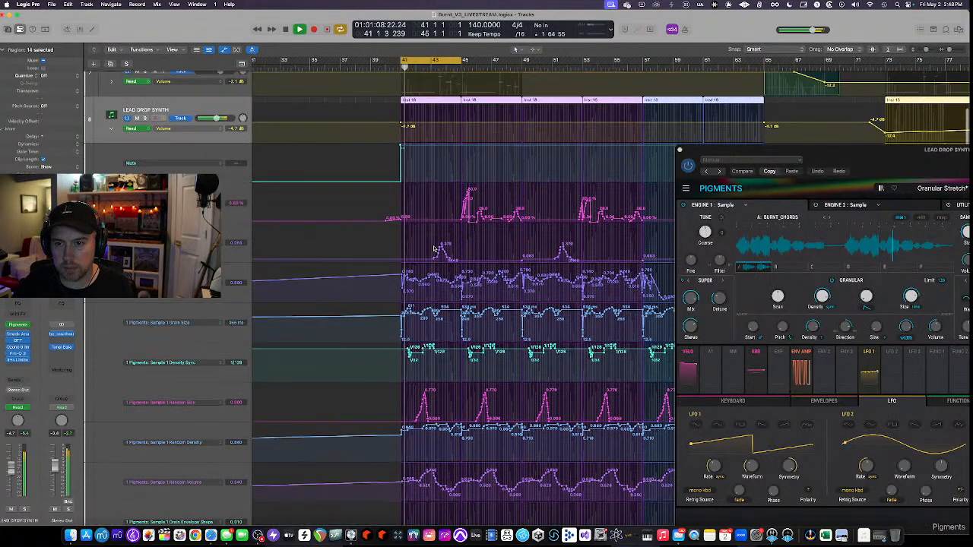
{"action": "left_click", "coordinate": [145, 123]}
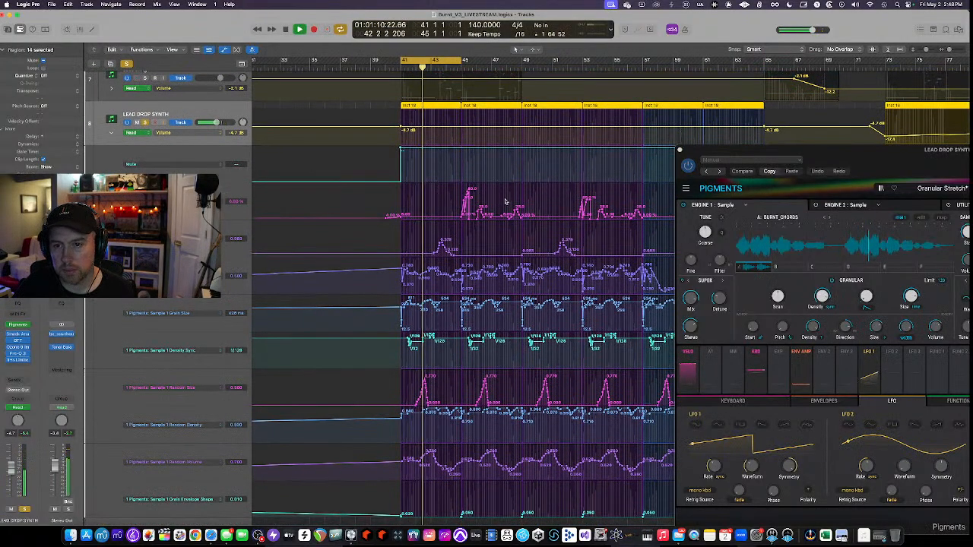
{"action": "scroll", "coordinate": [506, 200], "scroll_direction": "down", "scroll_amount": 1}
{"action": "scroll", "coordinate": [506, 200], "scroll_direction": "down", "scroll_amount": 2}
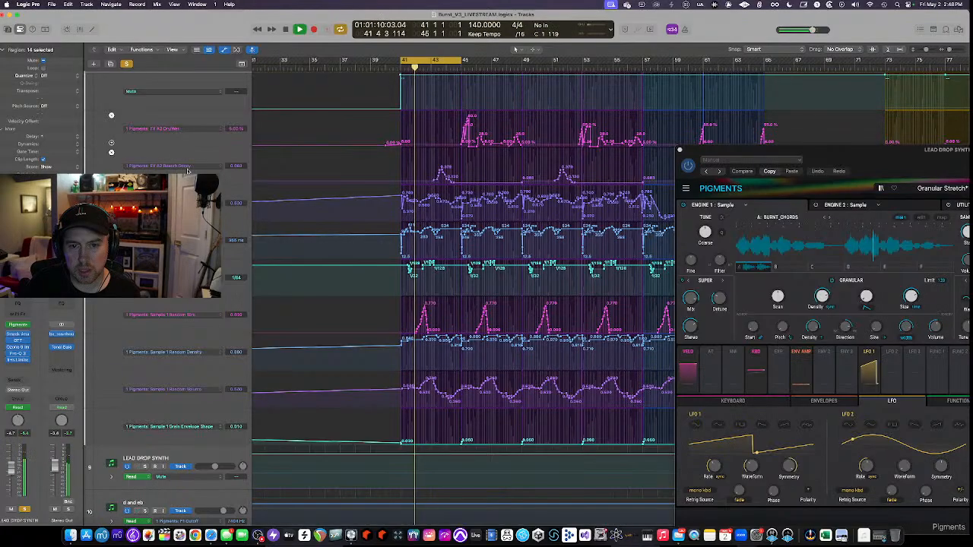
{"action": "scroll", "coordinate": [464, 297], "scroll_direction": "down", "scroll_amount": 1}
{"action": "scroll", "coordinate": [169, 165], "scroll_direction": "down", "scroll_amount": 1}
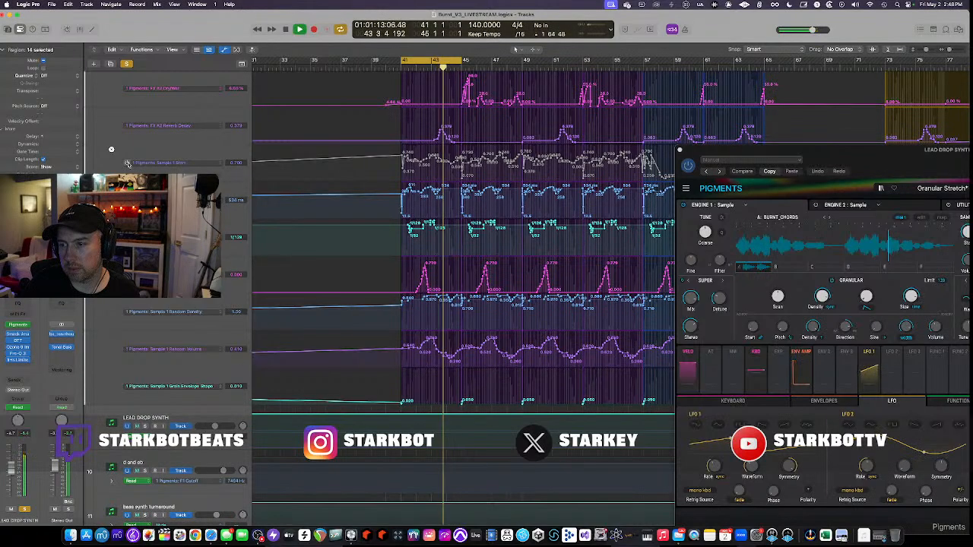
Try out Sample Start, Grain Size and the Tukey grain envelope shape in Engine 1 of Pigments with playback stopped.
{"action": "left_click_drag", "start_coordinate": [806, 150], "coordinate": [628, 95]}
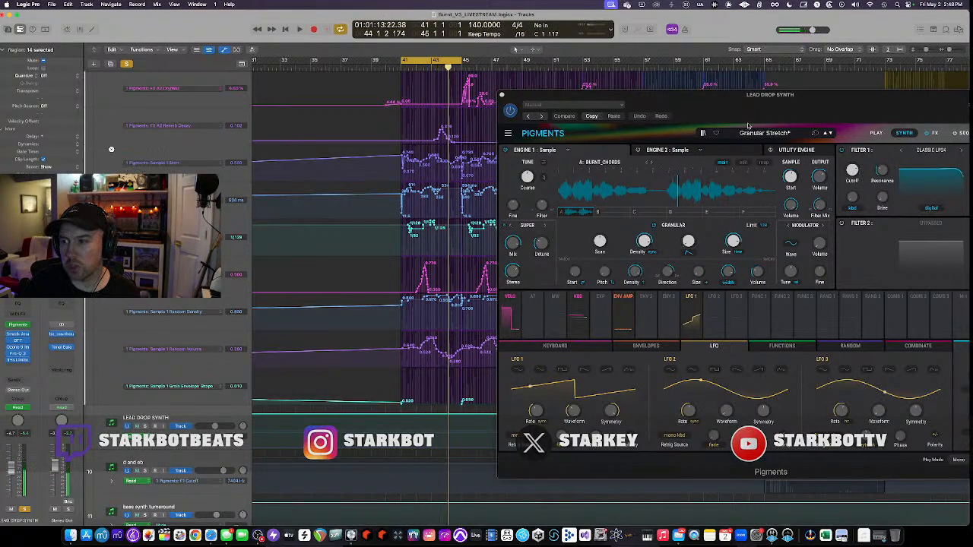
{"action": "mouse_move", "coordinate": [792, 179]}
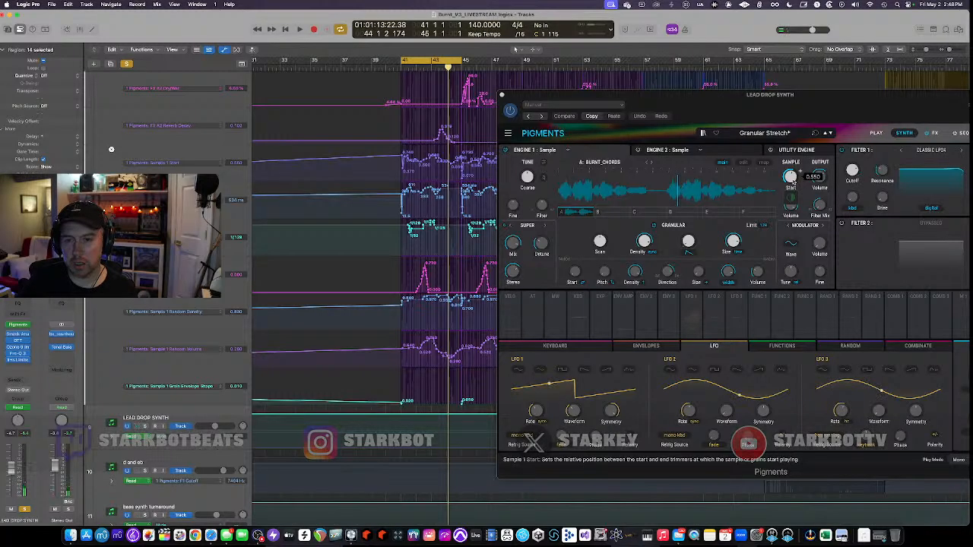
{"action": "left_click_drag", "start_coordinate": [792, 180], "coordinate": [793, 183]}
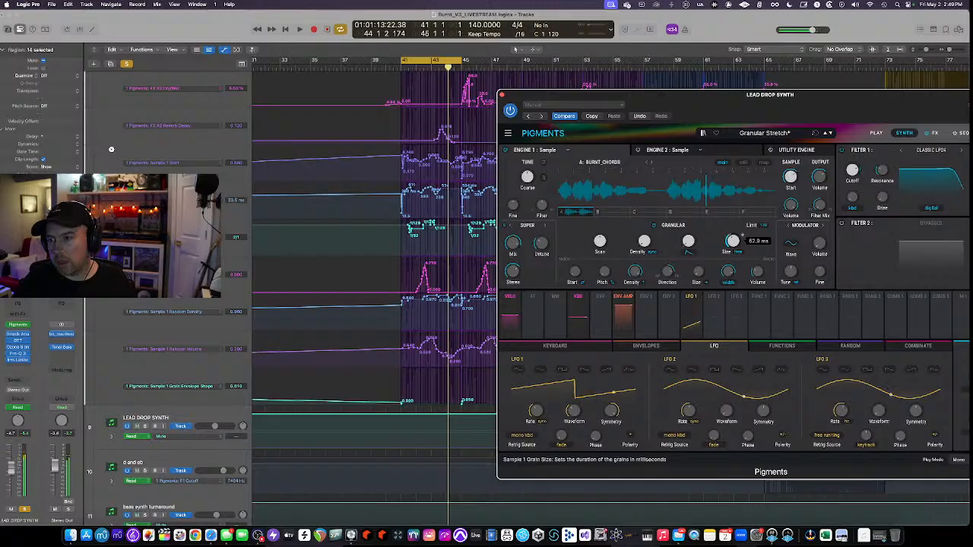
{"action": "left_click", "coordinate": [689, 253]}
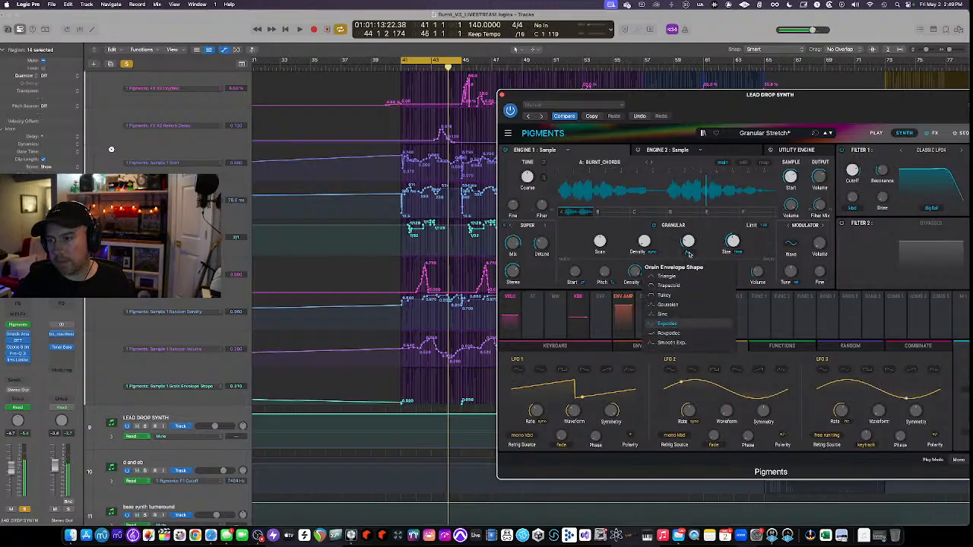
{"action": "left_click", "coordinate": [678, 295]}
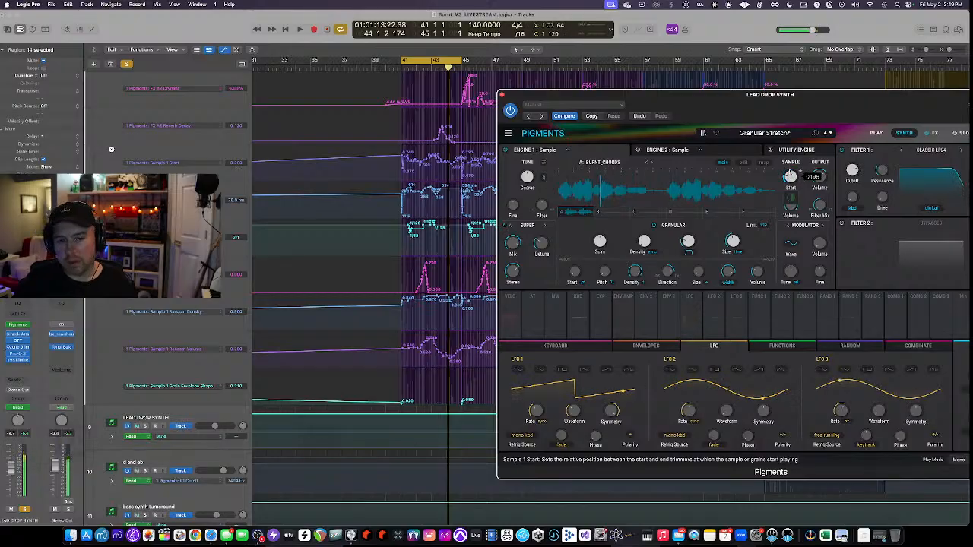
{"action": "left_click", "coordinate": [688, 251]}
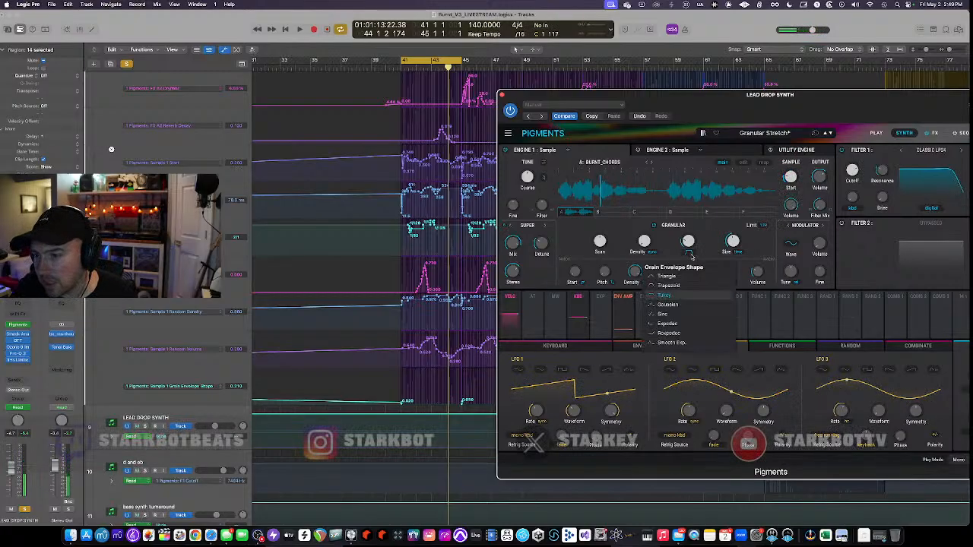
{"action": "left_click", "coordinate": [669, 295]}
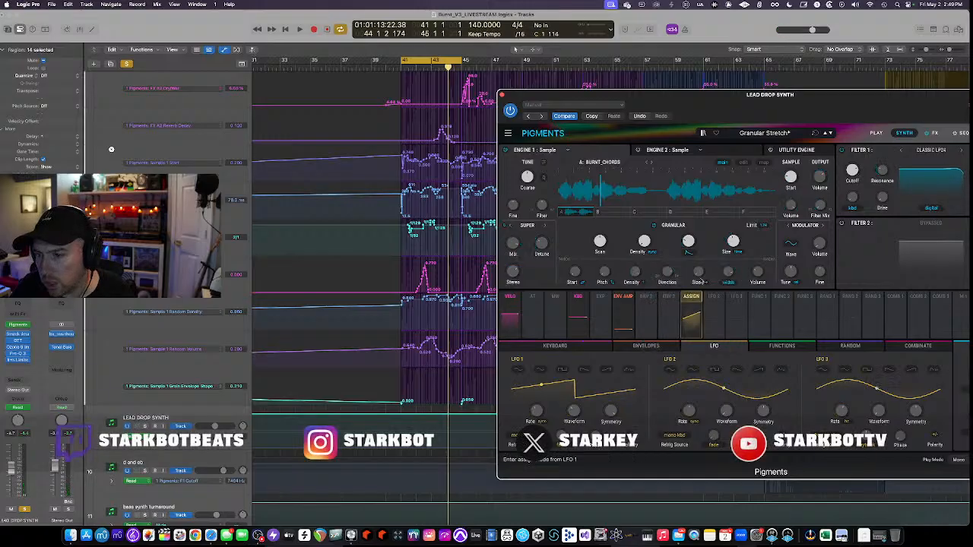
Audition the soloed LEAD DROP SYNTH loop again with its automation driving Pigments, stop playback and close the plug-in window.
{"action": "key", "text": "space"}
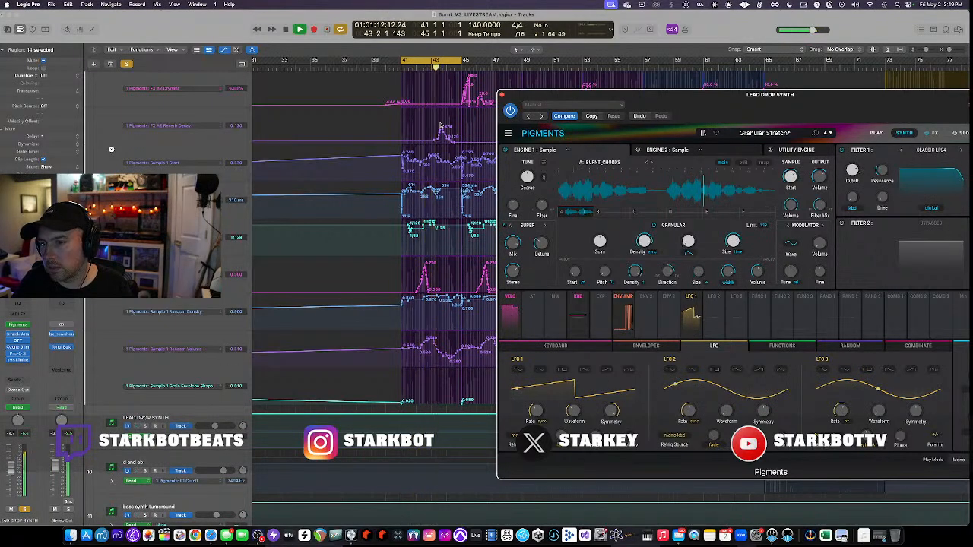
{"action": "key", "text": "space"}
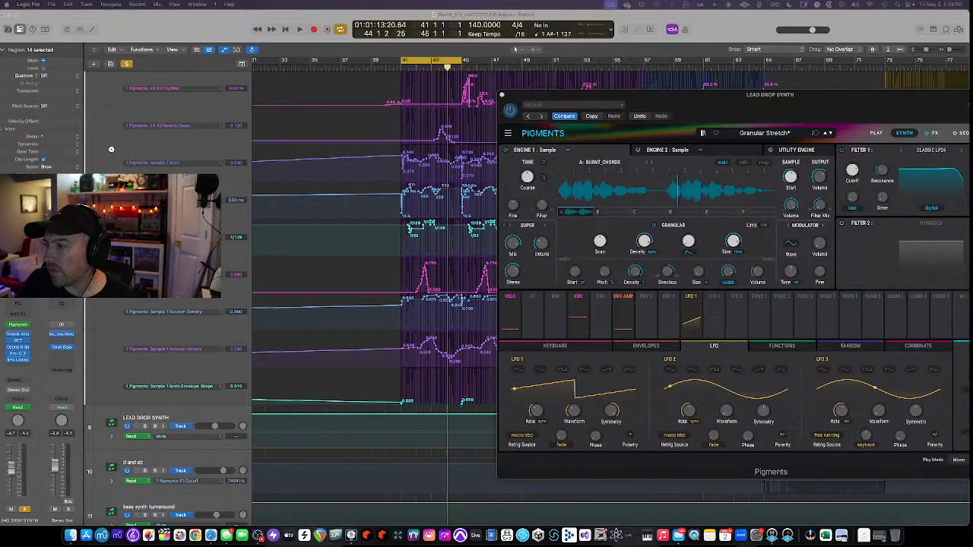
{"action": "left_click", "coordinate": [335, 13]}
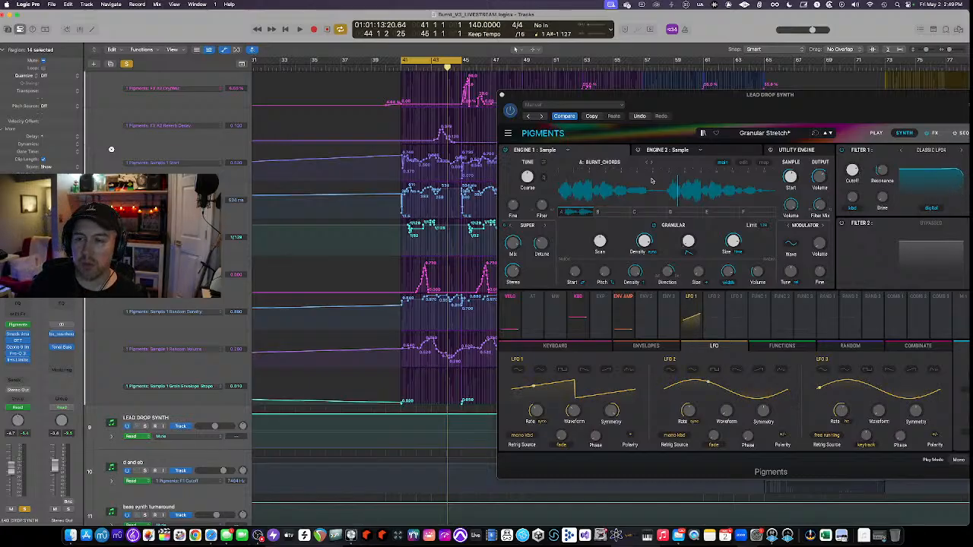
{"action": "left_click", "coordinate": [502, 96]}
Collapse the automation lanes of the LEAD DROP SYNTH track and hide automation for all tracks.
{"action": "scroll", "coordinate": [426, 195], "scroll_direction": "up", "scroll_amount": 5}
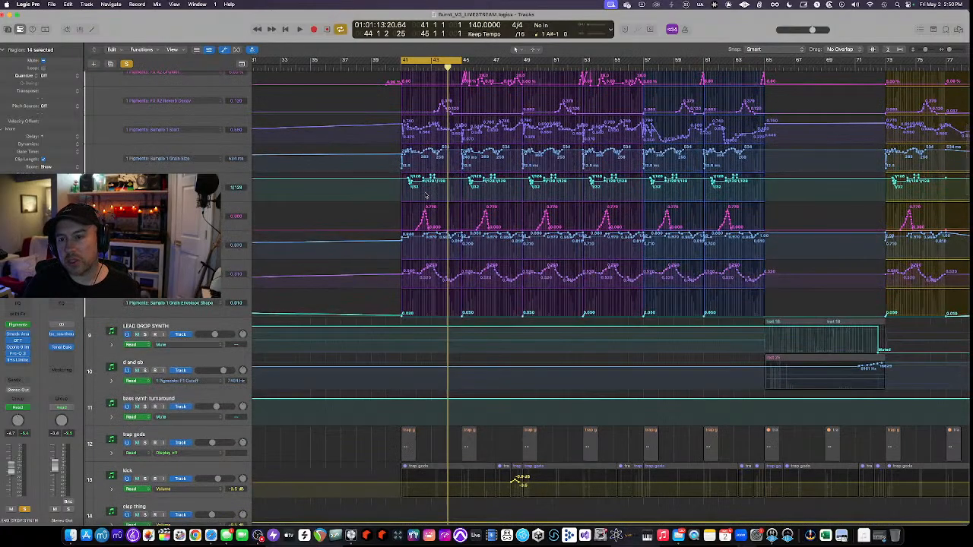
{"action": "scroll", "coordinate": [422, 196], "scroll_direction": "up", "scroll_amount": 1}
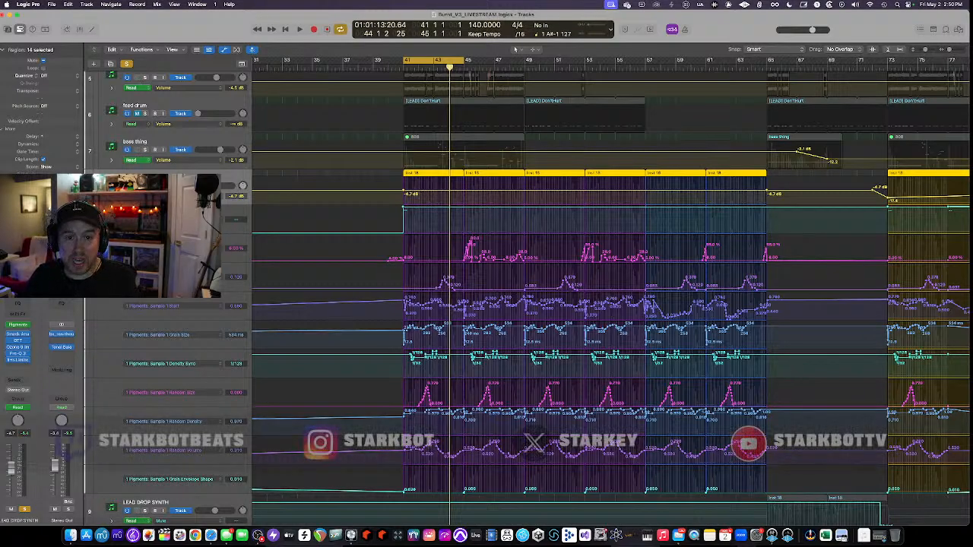
{"action": "left_click", "coordinate": [112, 197]}
{"action": "scroll", "coordinate": [388, 308], "scroll_direction": "down", "scroll_amount": 3}
{"action": "scroll", "coordinate": [388, 308], "scroll_direction": "down", "scroll_amount": 1}
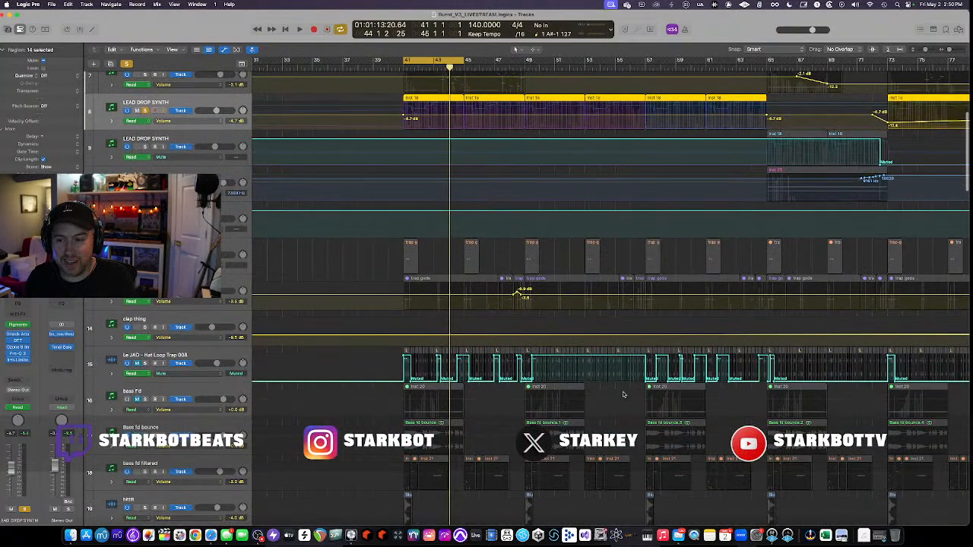
{"action": "scroll", "coordinate": [595, 366], "scroll_direction": "up", "scroll_amount": 3}
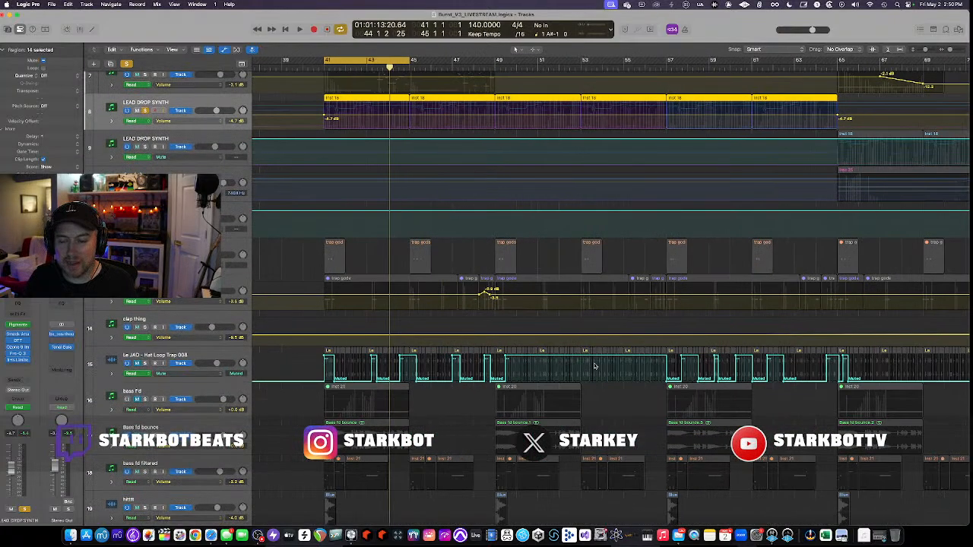
{"action": "key", "text": "a"}
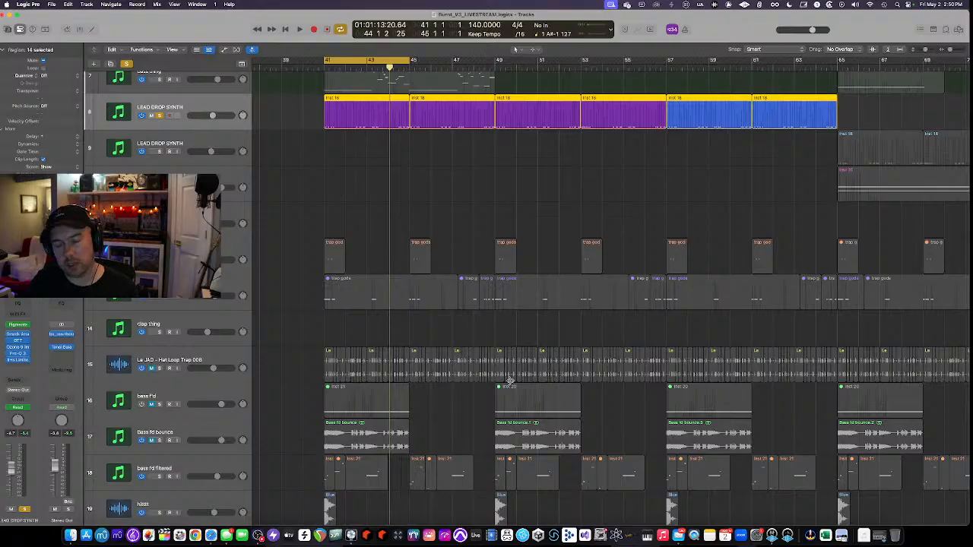
Turn off the bar 41 to 45 cycle range and unsolo the LEAD DROP SYNTH track.
{"action": "scroll", "coordinate": [513, 380], "scroll_direction": "down", "scroll_amount": 3}
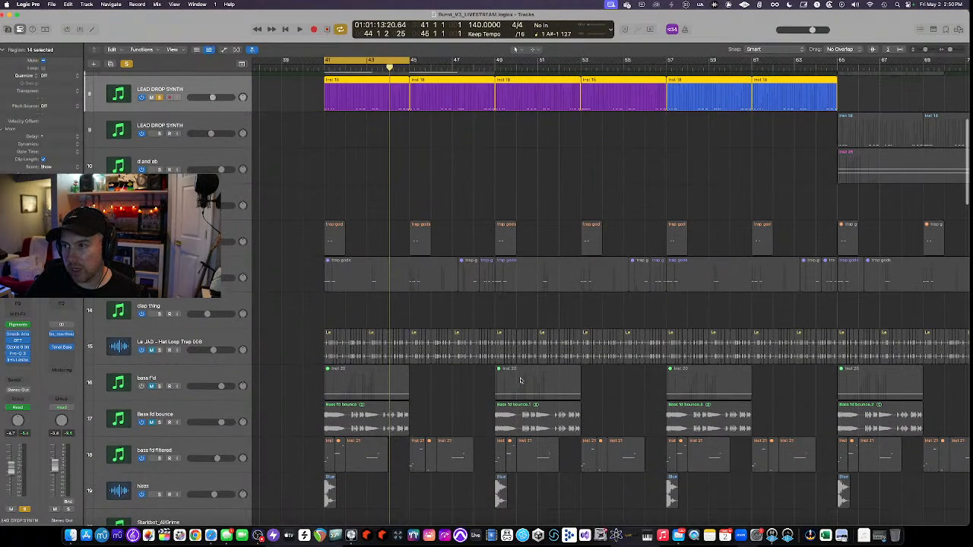
{"action": "scroll", "coordinate": [523, 364], "scroll_direction": "down", "scroll_amount": 5}
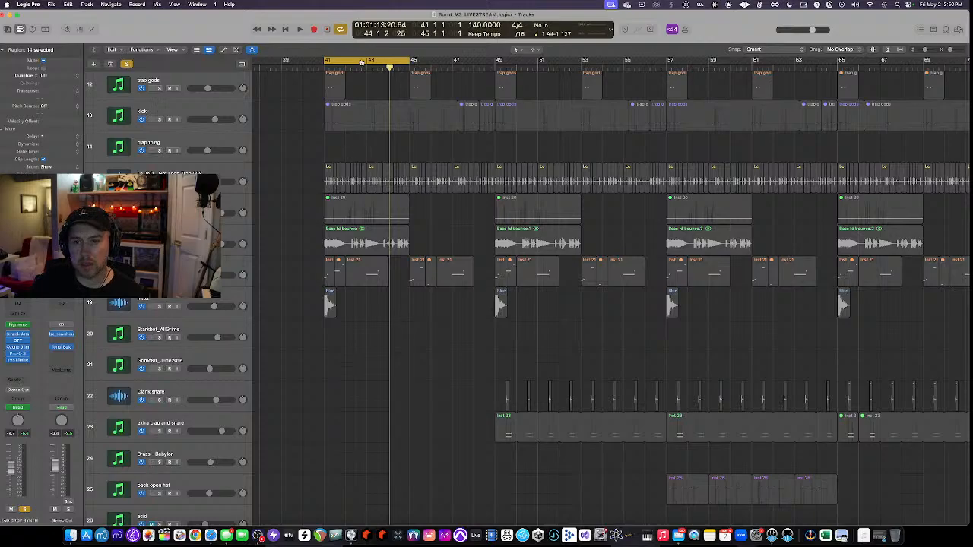
{"action": "key", "text": "c"}
{"action": "left_click", "coordinate": [127, 65]}
Look over the drop, opening drums and SFX BUS tracks across the arrangement, and show the automation of the drop tracks again.
{"action": "scroll", "coordinate": [492, 241], "scroll_direction": "up", "scroll_amount": 3}
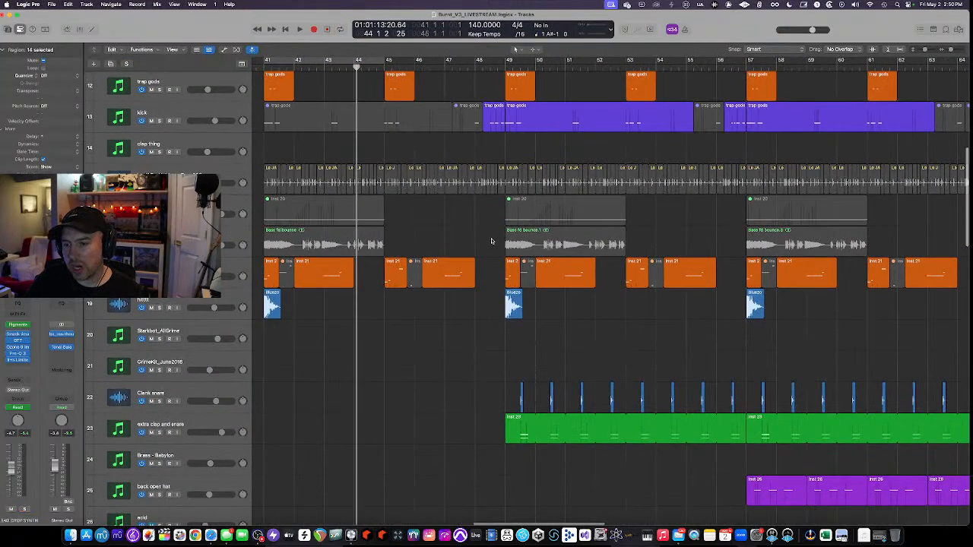
{"action": "scroll", "coordinate": [492, 240], "scroll_direction": "up", "scroll_amount": 3}
{"action": "scroll", "coordinate": [492, 240], "scroll_direction": "down", "scroll_amount": 5}
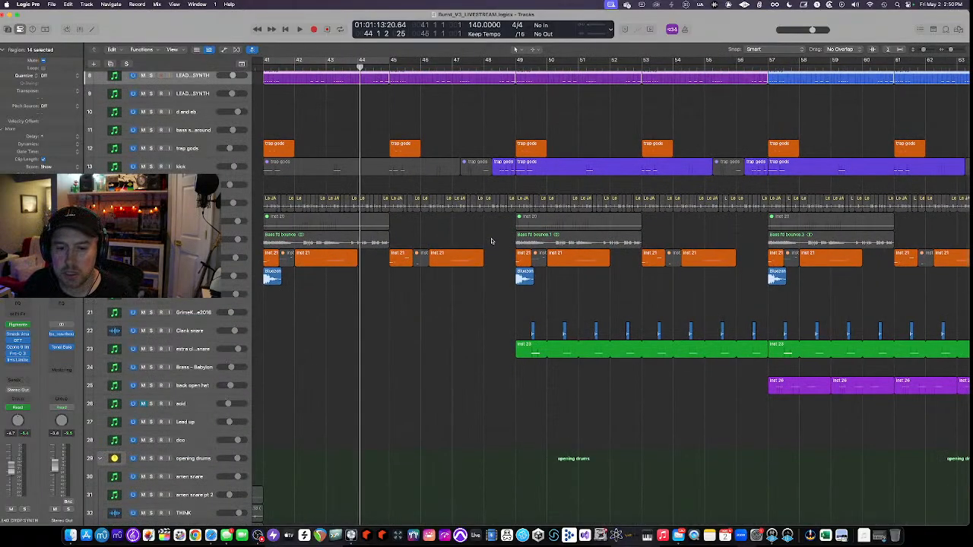
{"action": "scroll", "coordinate": [471, 245], "scroll_direction": "down", "scroll_amount": 3}
{"action": "scroll", "coordinate": [470, 245], "scroll_direction": "down", "scroll_amount": 2}
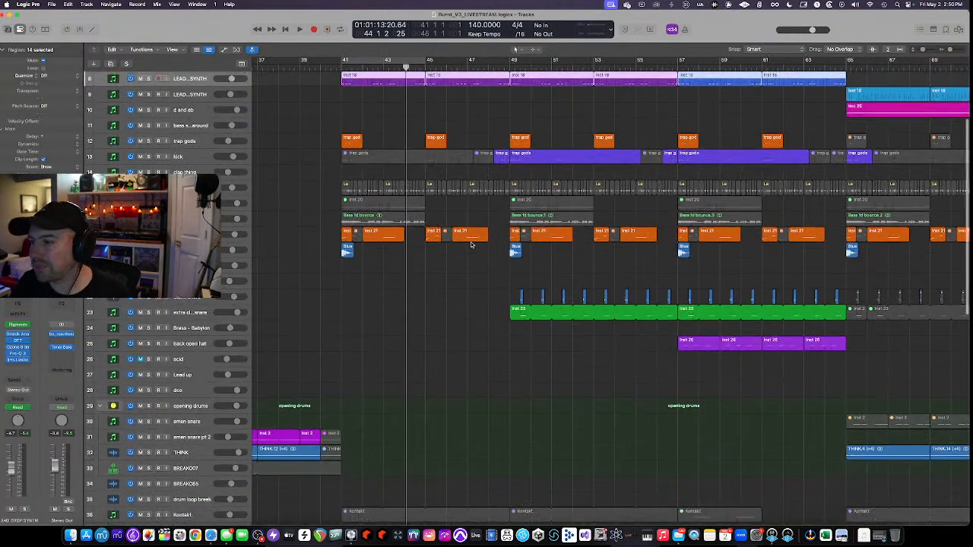
{"action": "scroll", "coordinate": [471, 243], "scroll_direction": "down", "scroll_amount": 6}
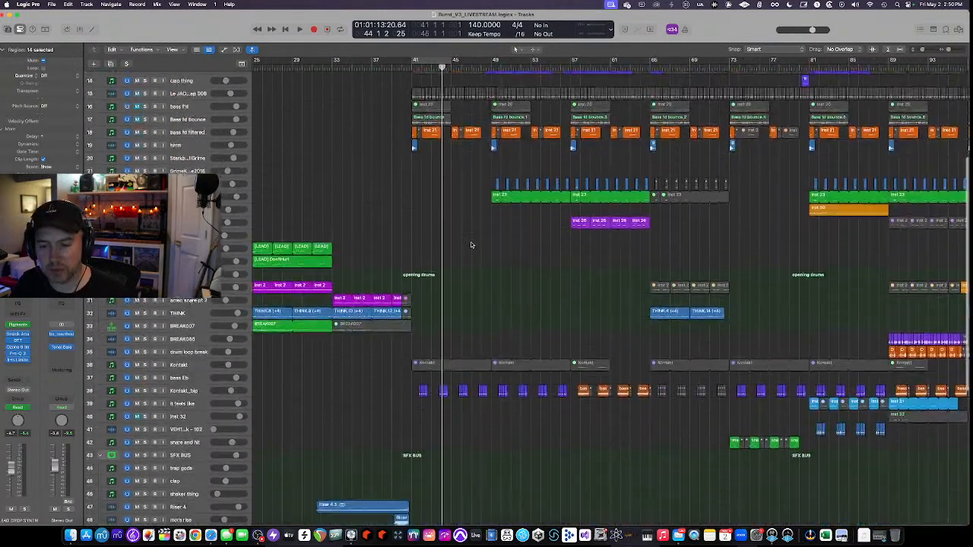
{"action": "scroll", "coordinate": [470, 245], "scroll_direction": "down", "scroll_amount": 3}
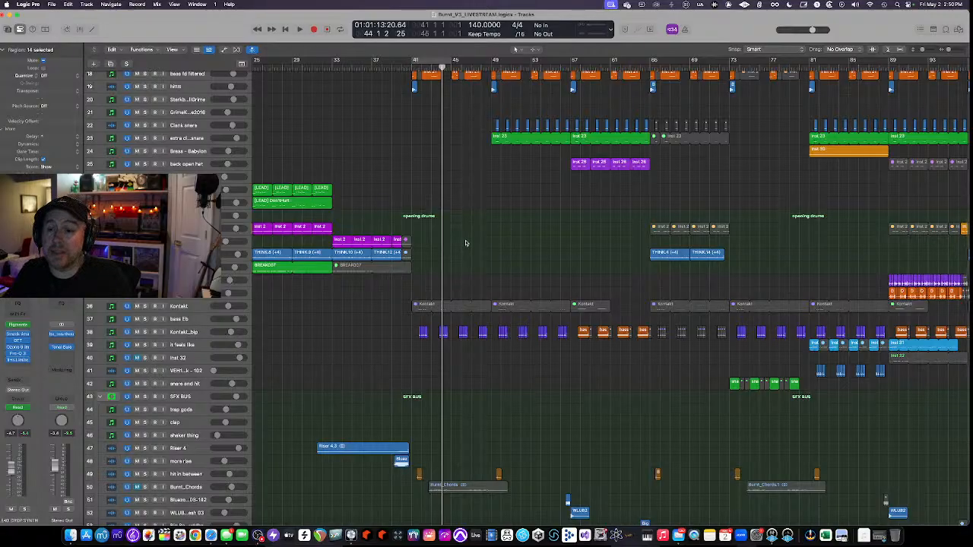
{"action": "scroll", "coordinate": [466, 243], "scroll_direction": "down", "scroll_amount": 6}
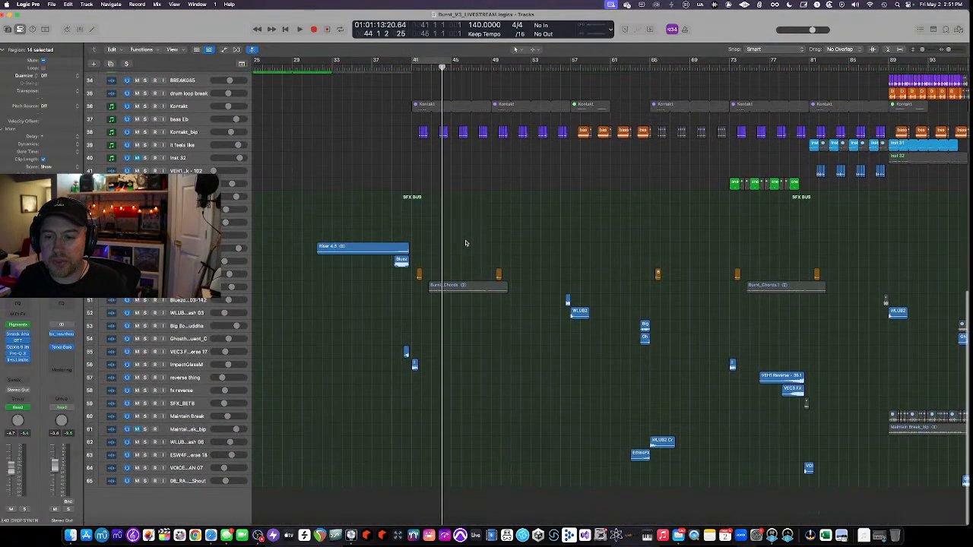
{"action": "scroll", "coordinate": [466, 243], "scroll_direction": "down", "scroll_amount": 3}
{"action": "scroll", "coordinate": [466, 243], "scroll_direction": "up", "scroll_amount": 2}
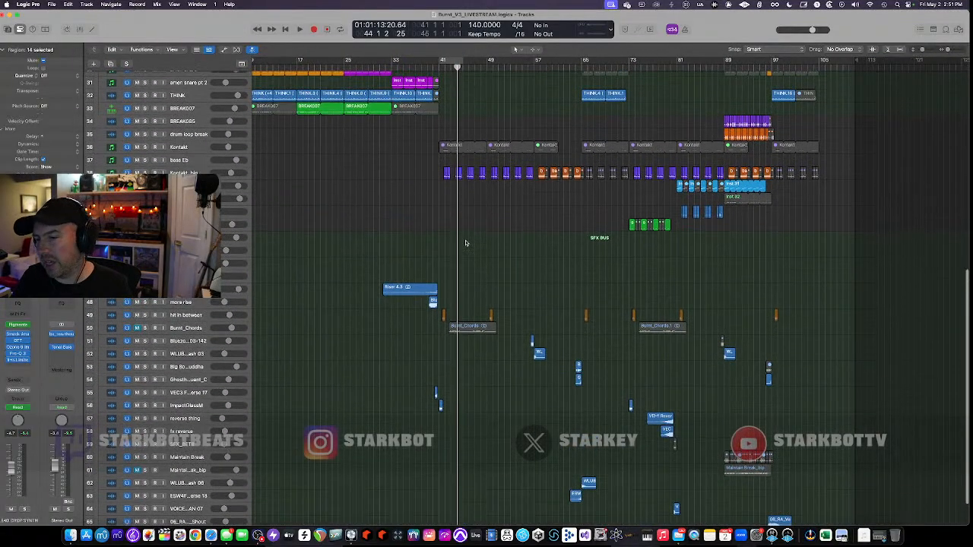
{"action": "scroll", "coordinate": [466, 244], "scroll_direction": "up", "scroll_amount": 8}
{"action": "scroll", "coordinate": [467, 244], "scroll_direction": "up", "scroll_amount": 3}
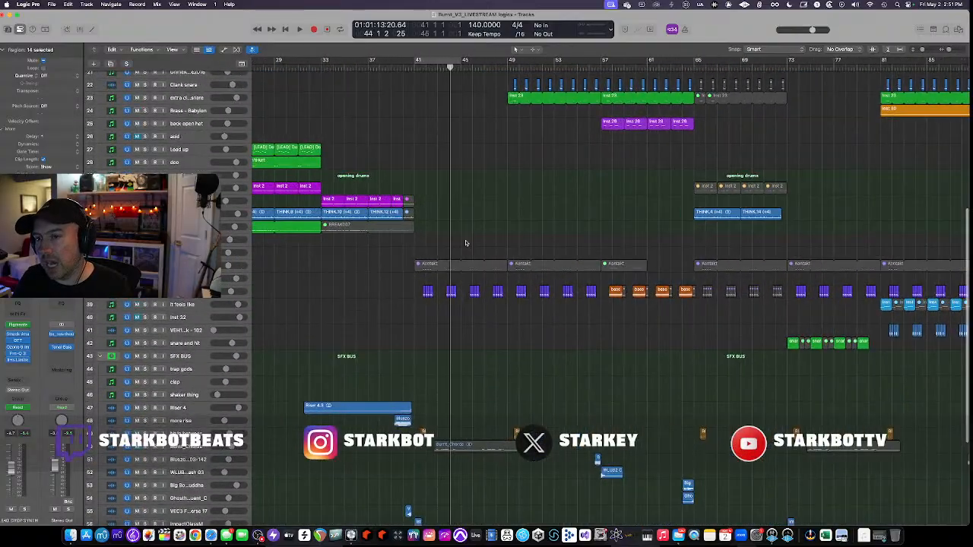
{"action": "scroll", "coordinate": [467, 244], "scroll_direction": "up", "scroll_amount": 3}
{"action": "scroll", "coordinate": [466, 243], "scroll_direction": "up", "scroll_amount": 5}
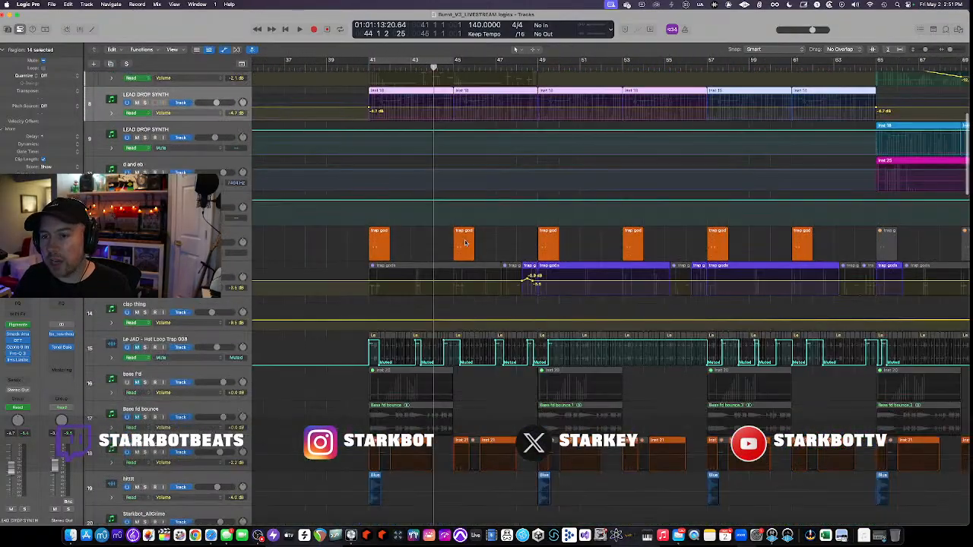
{"action": "scroll", "coordinate": [466, 244], "scroll_direction": "down", "scroll_amount": 5}
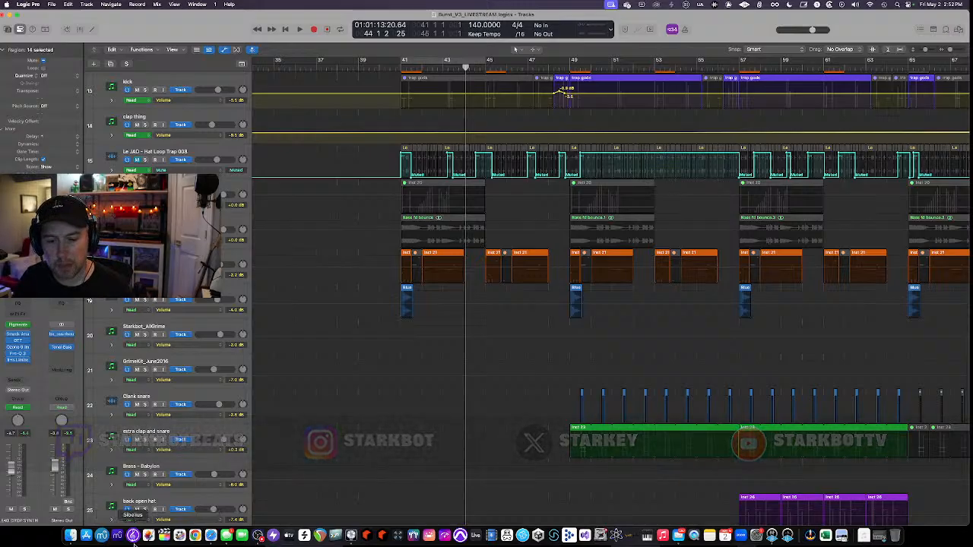
Switch to Safari and look over the Vacuum State album page on Bandcamp down to its track list.
{"action": "left_click", "coordinate": [212, 537]}
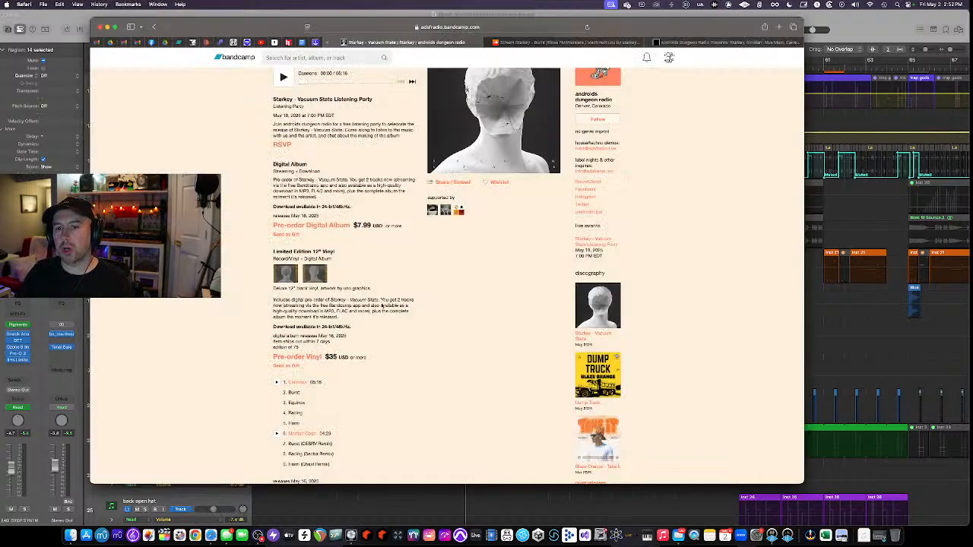
{"action": "scroll", "coordinate": [384, 329], "scroll_direction": "down", "scroll_amount": 5}
{"action": "scroll", "coordinate": [384, 328], "scroll_direction": "down", "scroll_amount": 2}
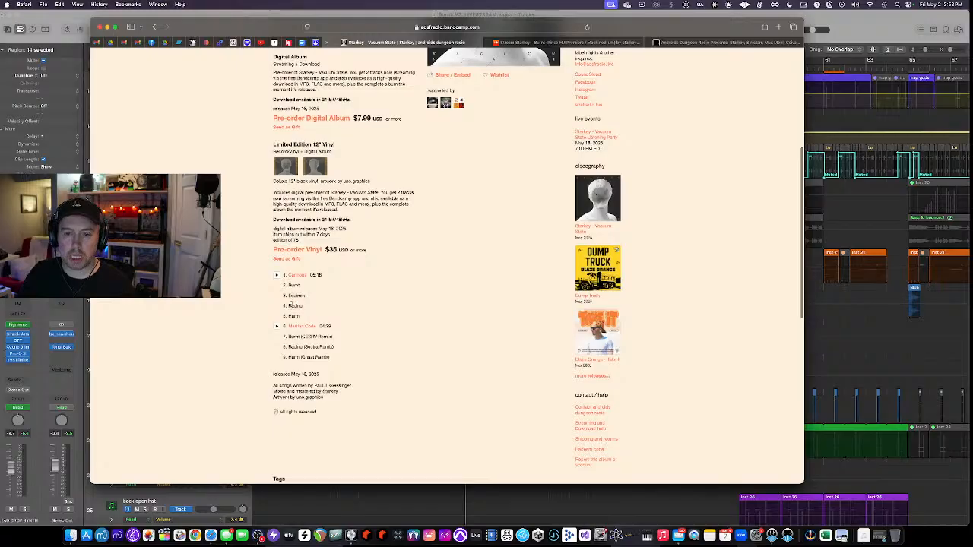